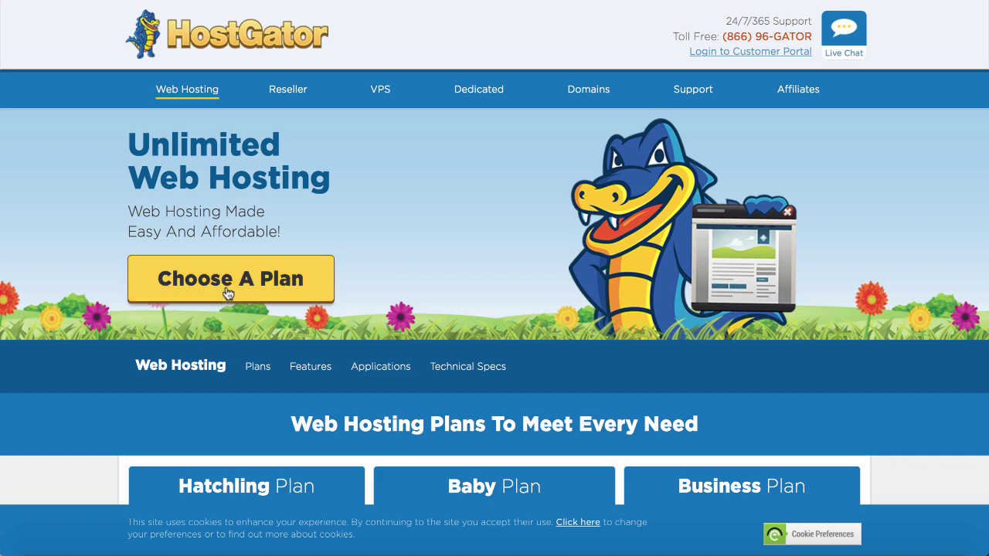
Pick the Hatchling plan with Monthly billing at $7.16/mo and start its sign-up.
{"action": "left_click", "coordinate": [227, 291]}
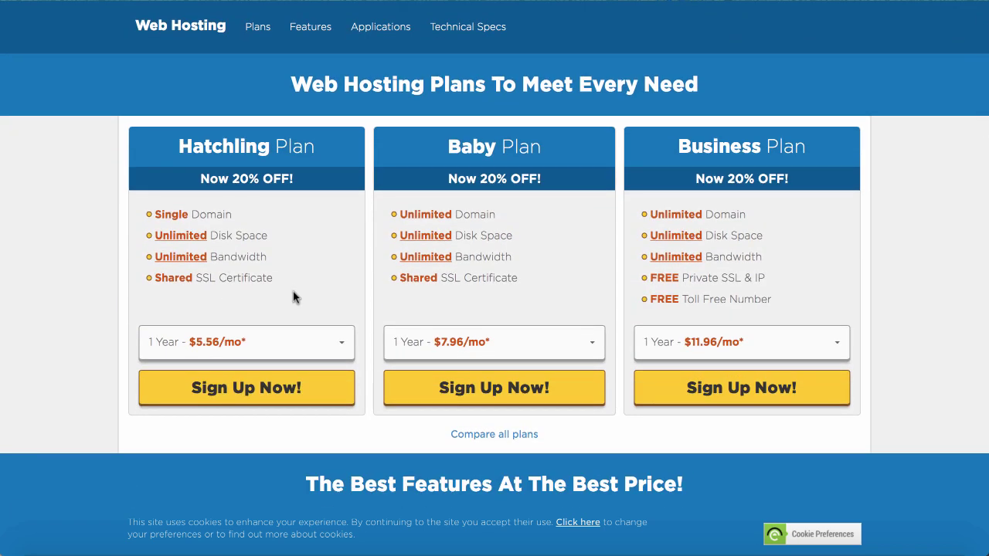
{"action": "left_click", "coordinate": [340, 342]}
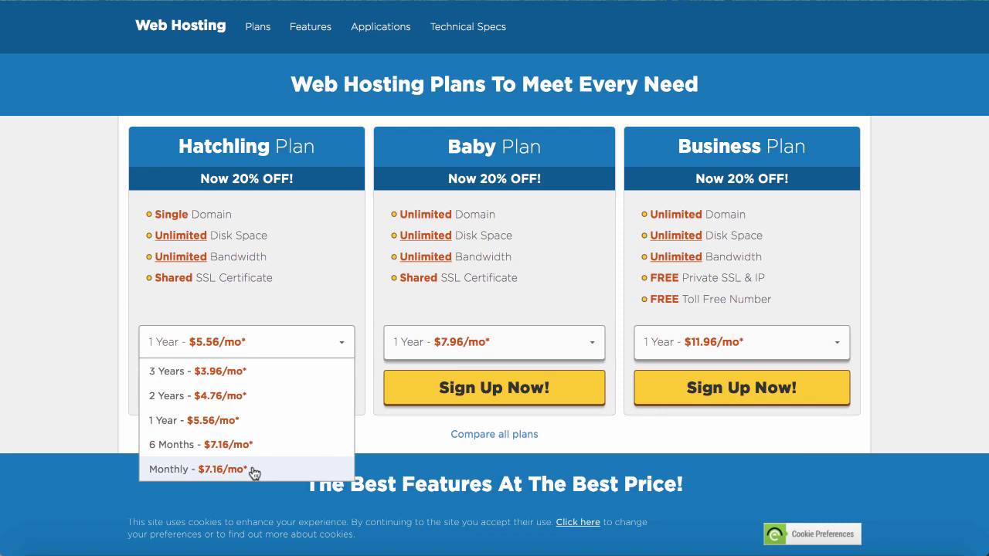
{"action": "left_click", "coordinate": [252, 471]}
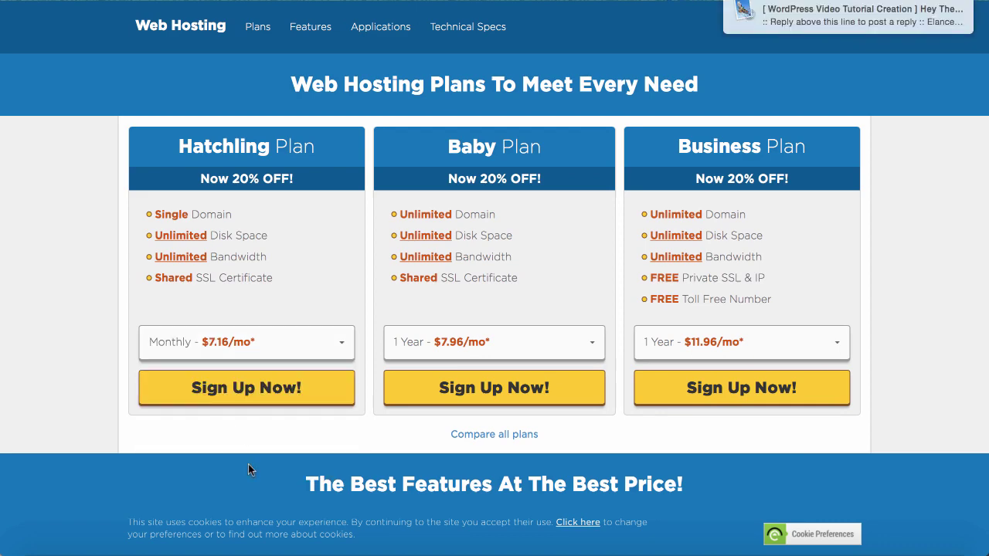
{"action": "left_click", "coordinate": [246, 393]}
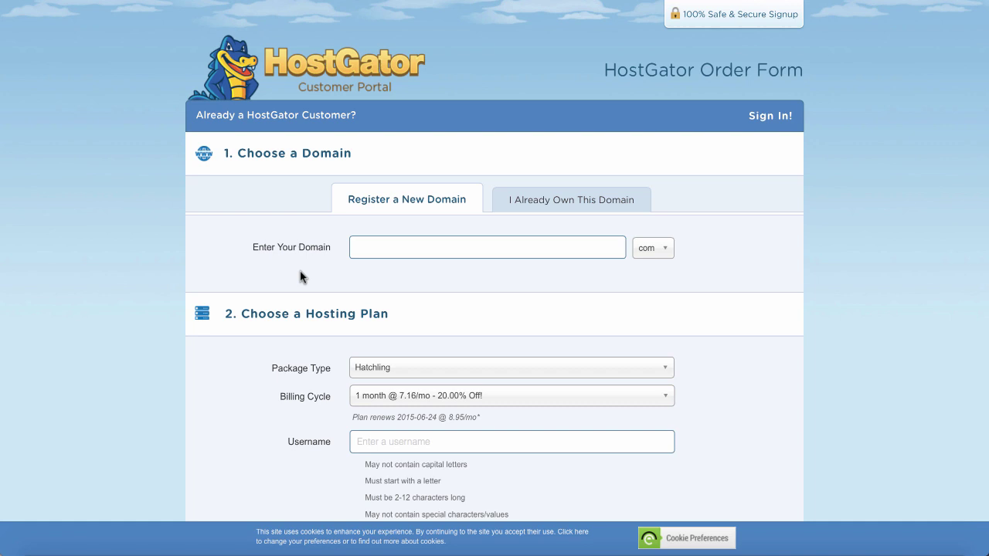
Search for sereneescape with the .org extension, adding sereneescape.org as the primary domain.
{"action": "left_click", "coordinate": [368, 246]}
{"action": "type", "text": "sereneescape"}
{"action": "left_click", "coordinate": [666, 251]}
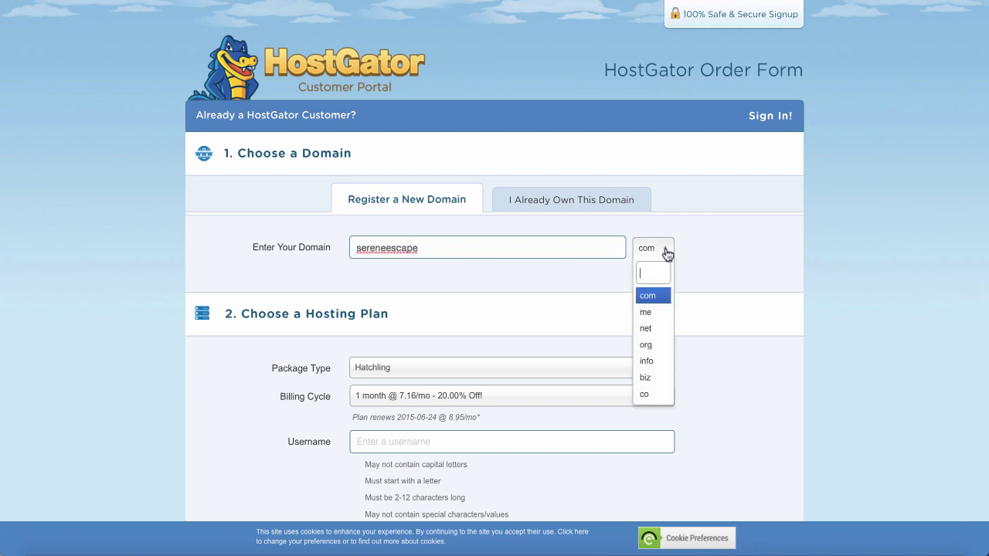
{"action": "left_click", "coordinate": [660, 352]}
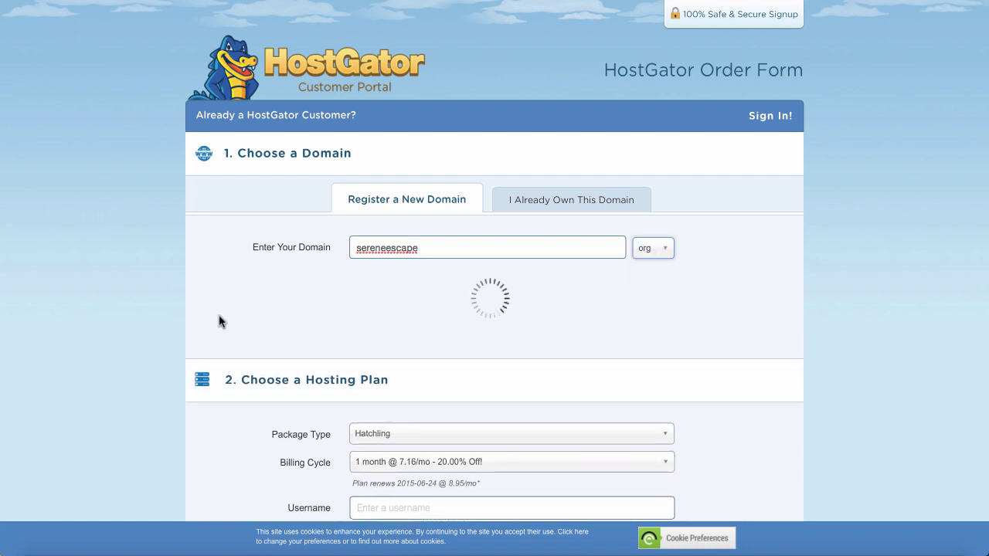
{"action": "scroll", "coordinate": [219, 323], "scroll_direction": "down", "scroll_amount": 1}
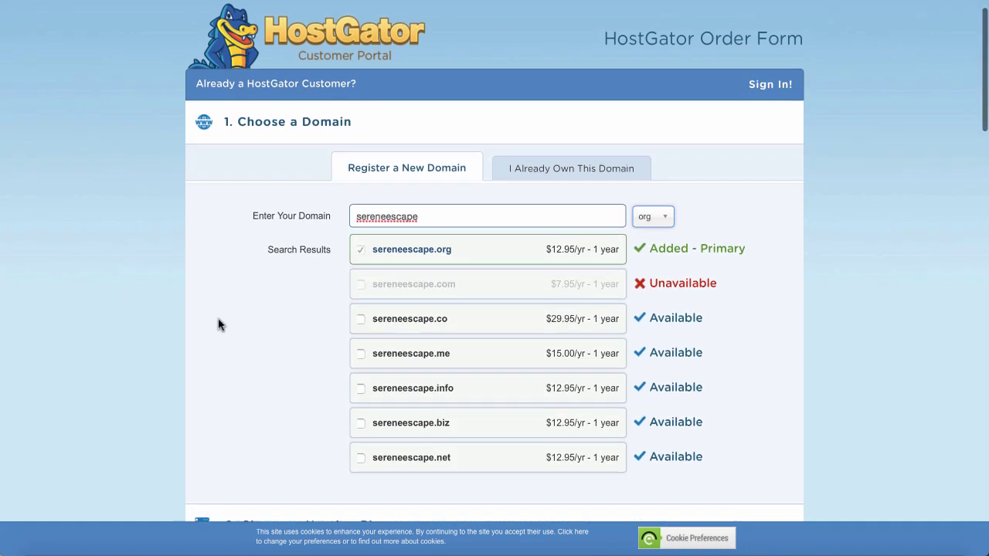
{"action": "scroll", "coordinate": [219, 324], "scroll_direction": "down", "scroll_amount": 3}
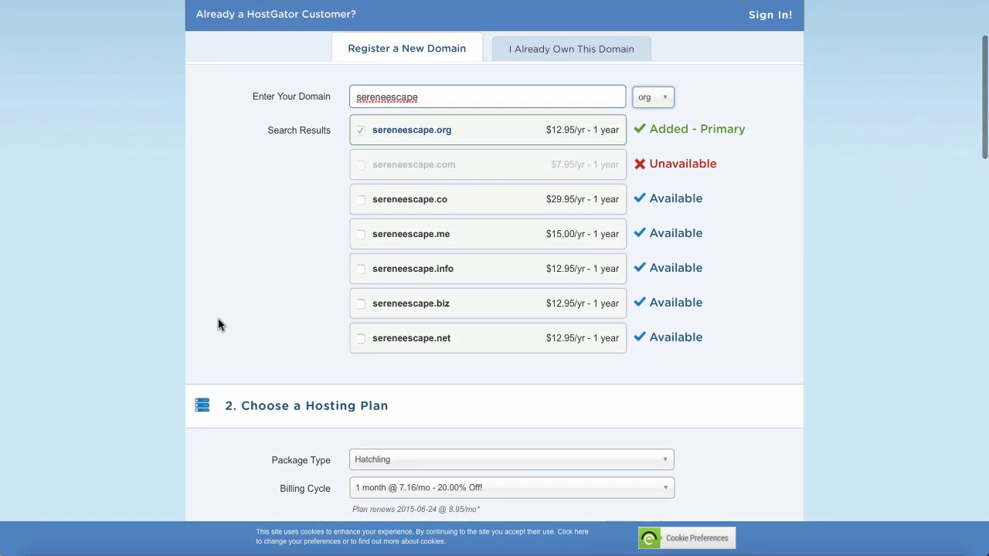
{"action": "scroll", "coordinate": [218, 325], "scroll_direction": "down", "scroll_amount": 5}
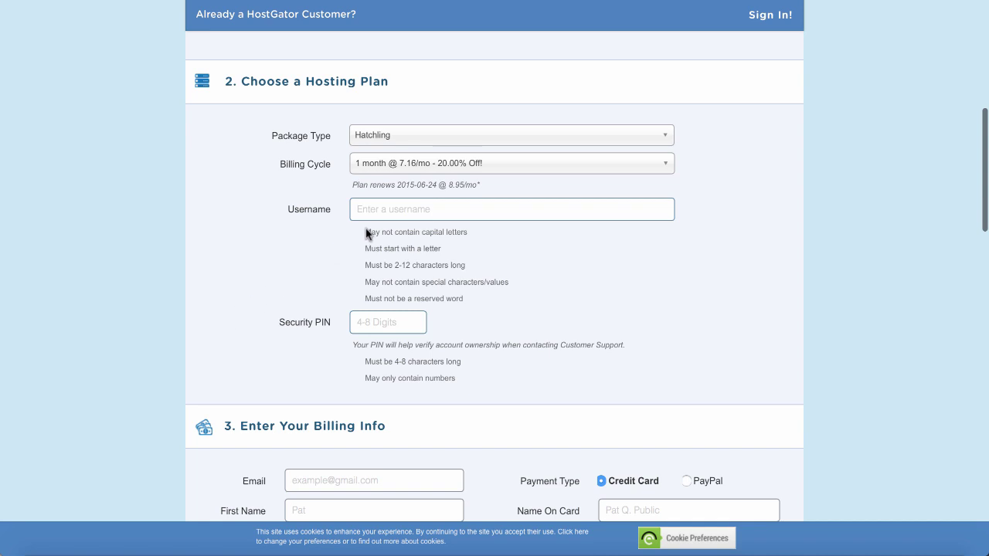
Keep the 1 month billing cycle and enter an account username and security PIN.
{"action": "left_click", "coordinate": [428, 164]}
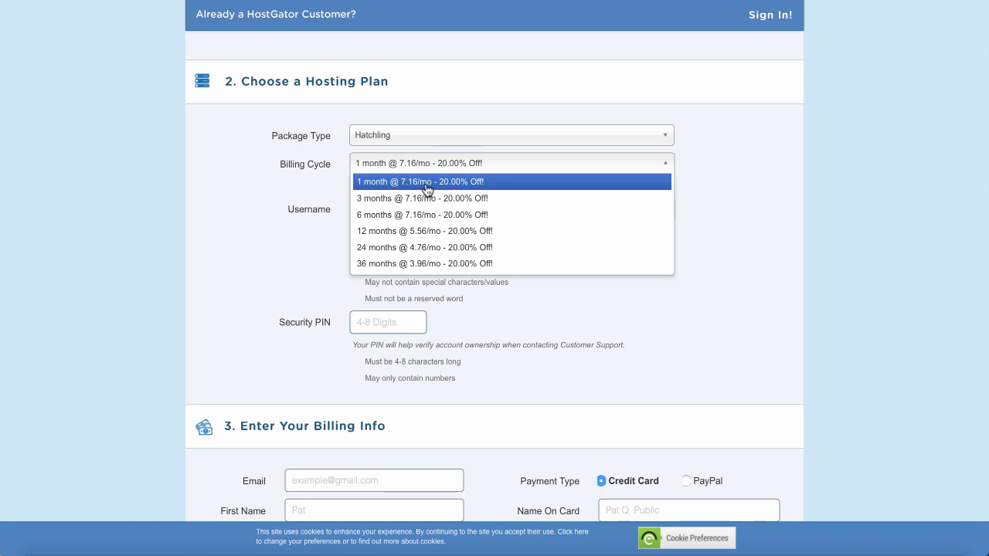
{"action": "left_click", "coordinate": [427, 190]}
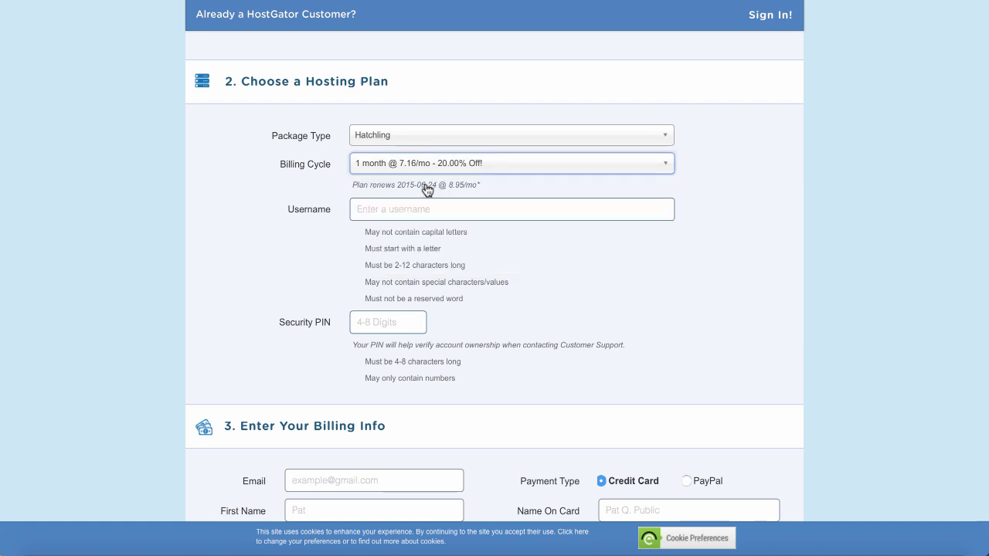
{"action": "left_click", "coordinate": [380, 208]}
{"action": "type", "text": "jamesv"}
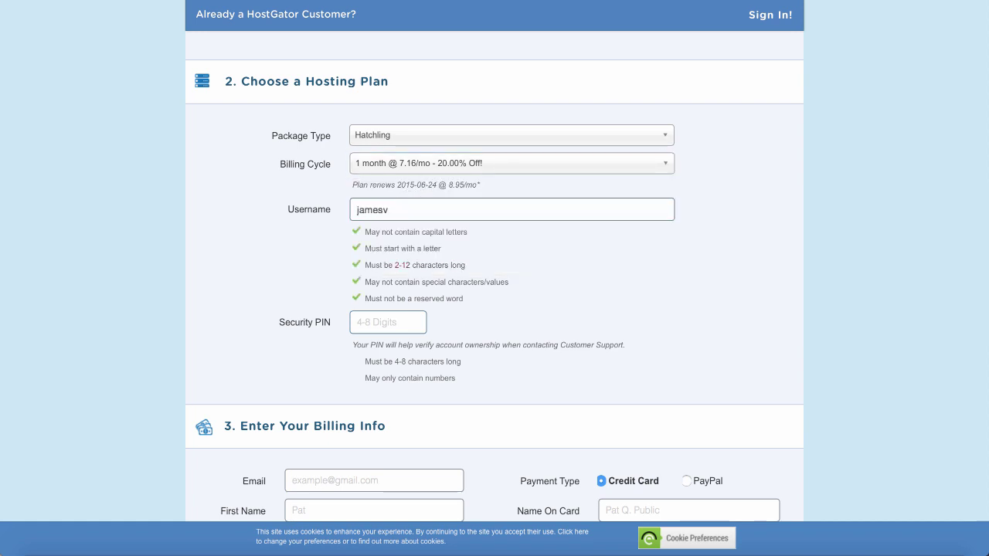
{"action": "left_click", "coordinate": [378, 322]}
{"action": "type", "text": "1"}
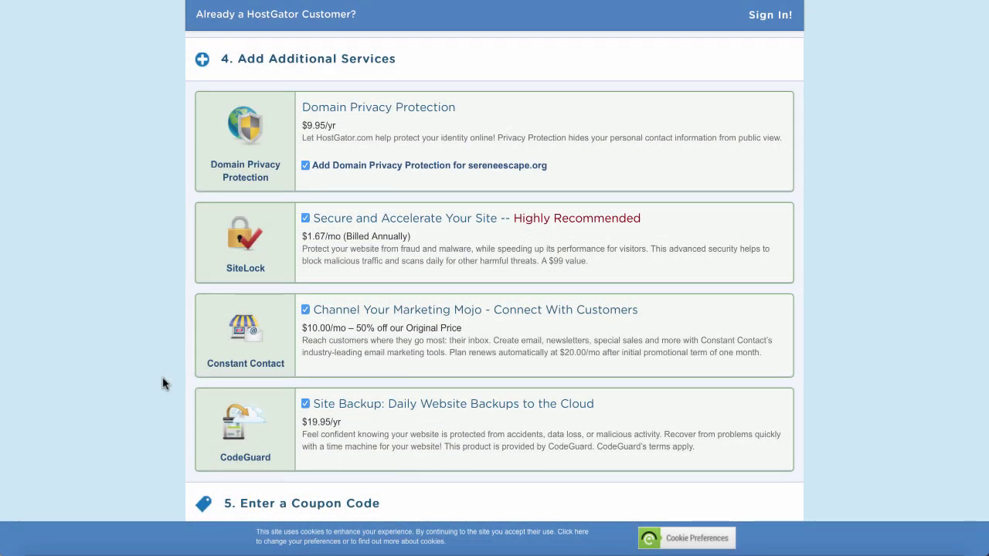
Replace the SNAPPY coupon code with wordpresshero.
{"action": "scroll", "coordinate": [163, 382], "scroll_direction": "down", "scroll_amount": 5}
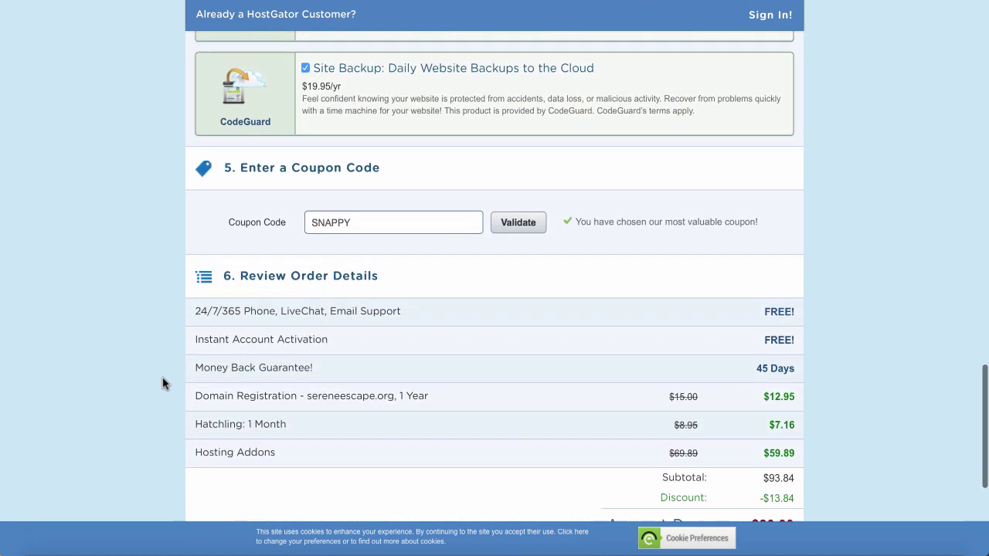
{"action": "scroll", "coordinate": [162, 379], "scroll_direction": "down", "scroll_amount": 2}
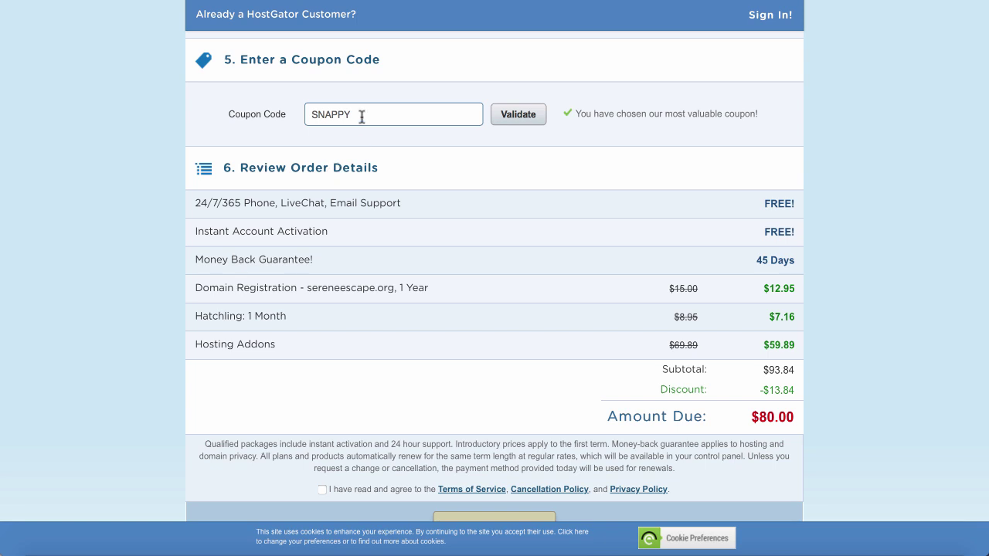
{"action": "left_click_drag", "start_coordinate": [362, 115], "coordinate": [302, 114]}
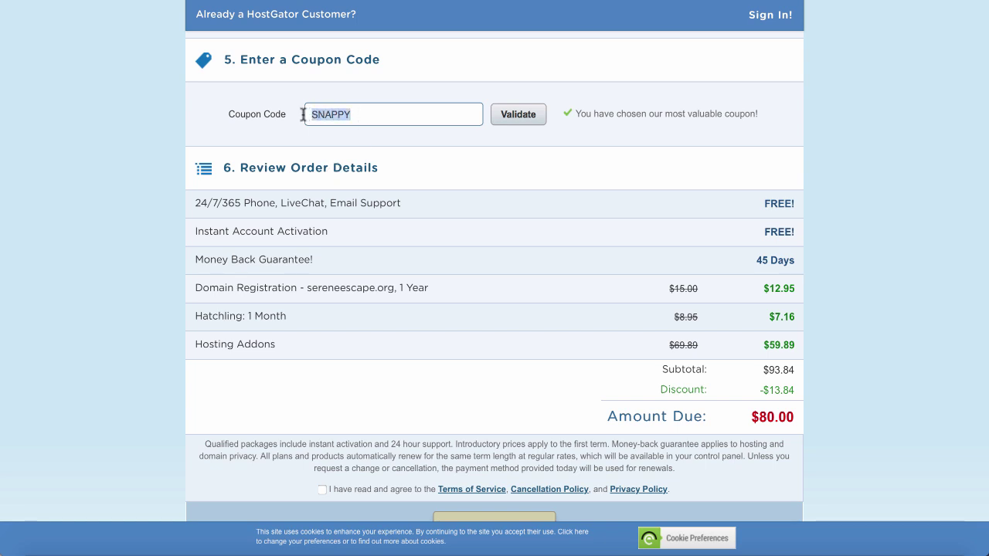
{"action": "key", "text": "BackSpace"}
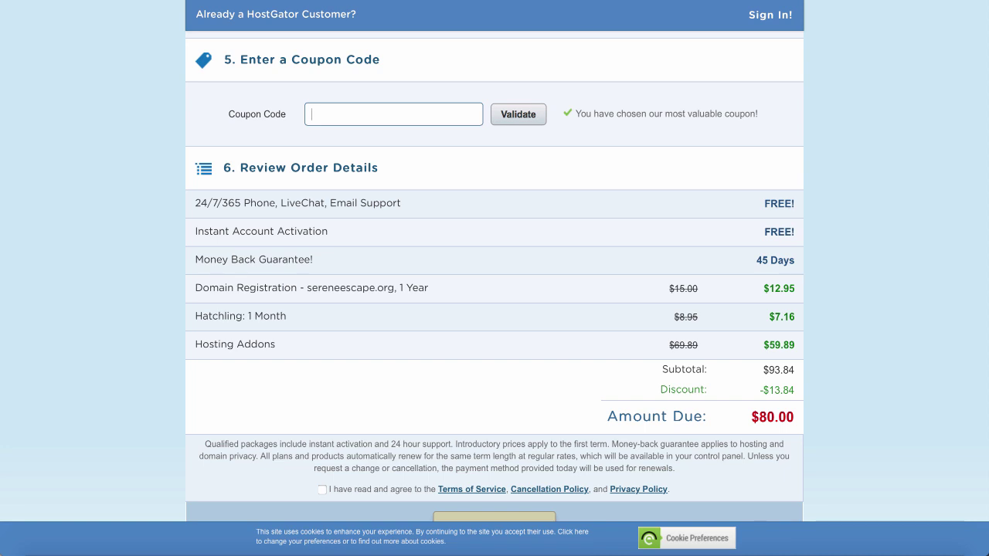
{"action": "type", "text": "wordpresshero"}
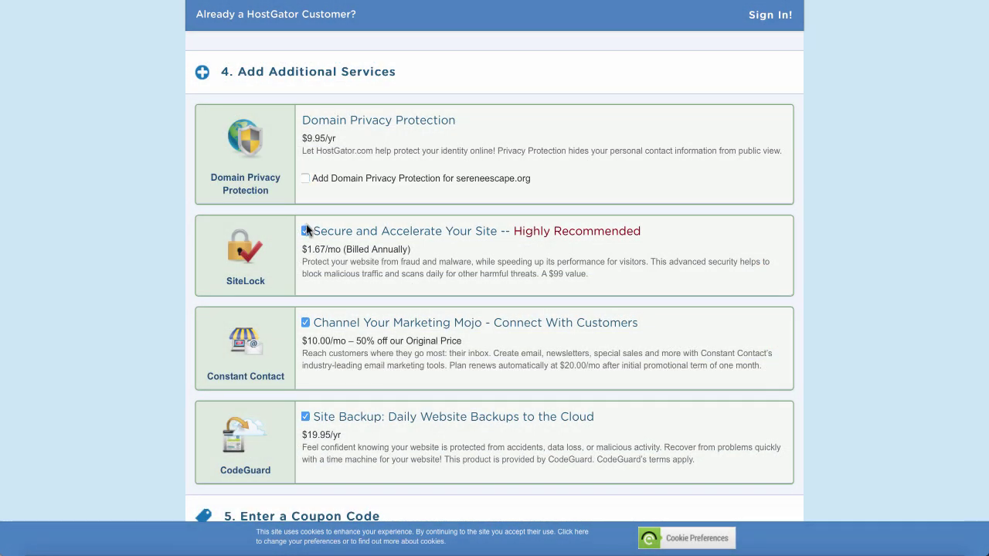
Uncheck the SiteLock, Constant Contact and CodeGuard add-ons and accept the terms of service.
{"action": "left_click", "coordinate": [305, 230]}
{"action": "left_click", "coordinate": [306, 322]}
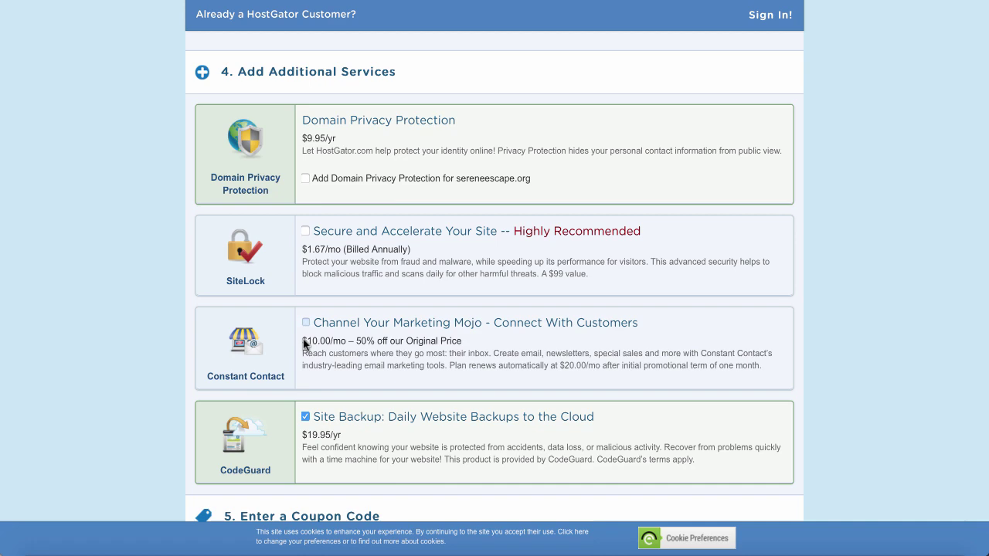
{"action": "left_click", "coordinate": [305, 416]}
{"action": "scroll", "coordinate": [303, 417], "scroll_direction": "down", "scroll_amount": 4}
{"action": "scroll", "coordinate": [303, 420], "scroll_direction": "down", "scroll_amount": 3}
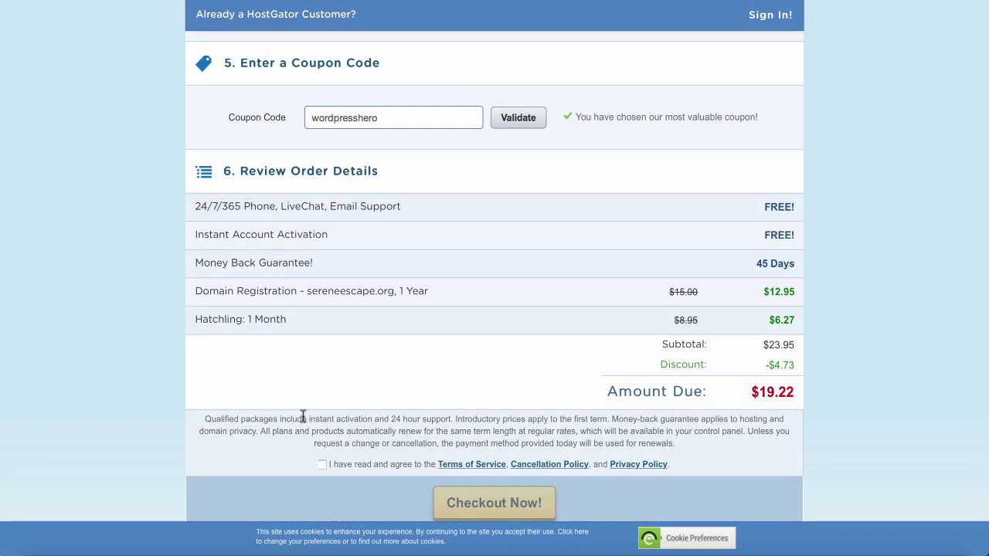
{"action": "left_click", "coordinate": [322, 465]}
{"action": "scroll", "coordinate": [322, 462], "scroll_direction": "down", "scroll_amount": 1}
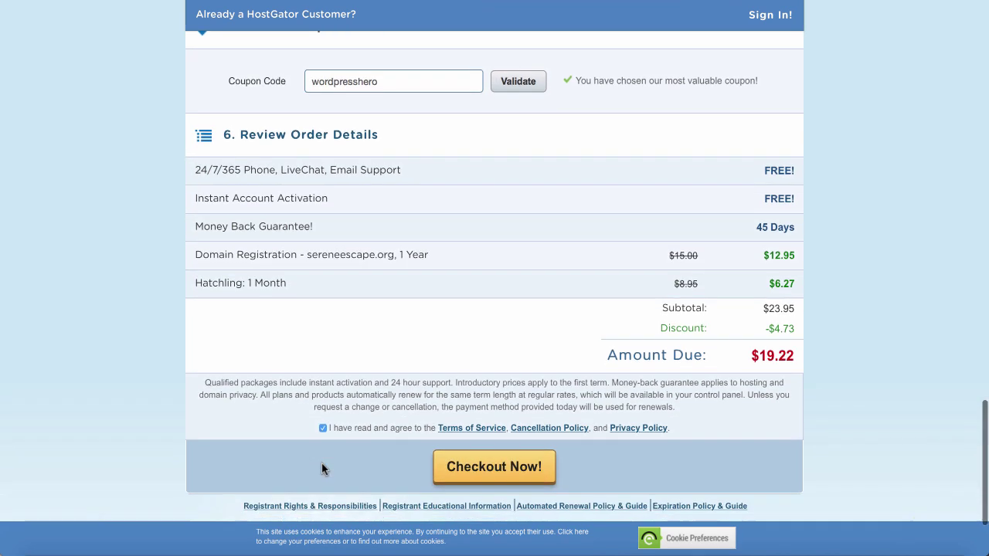
{"action": "scroll", "coordinate": [322, 464], "scroll_direction": "down", "scroll_amount": 1}
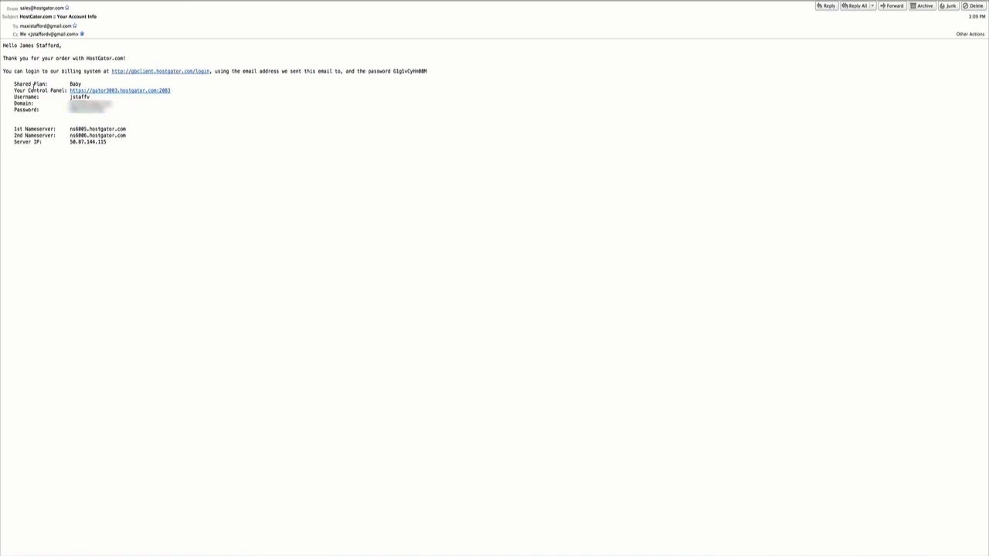
Copy the control panel password from the HostGator account info email.
{"action": "left_click_drag", "start_coordinate": [104, 110], "coordinate": [72, 109]}
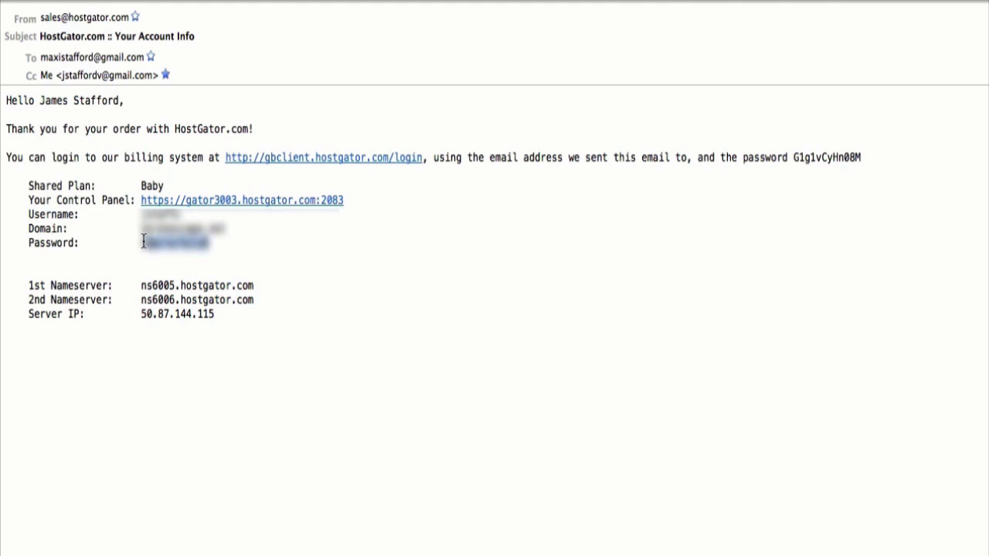
{"action": "right_click", "coordinate": [153, 247]}
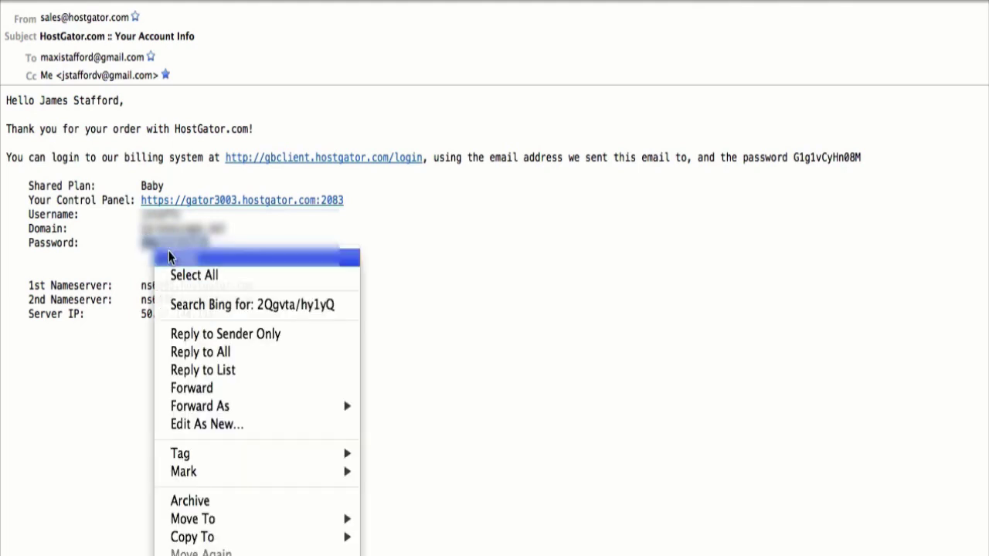
{"action": "left_click", "coordinate": [169, 257]}
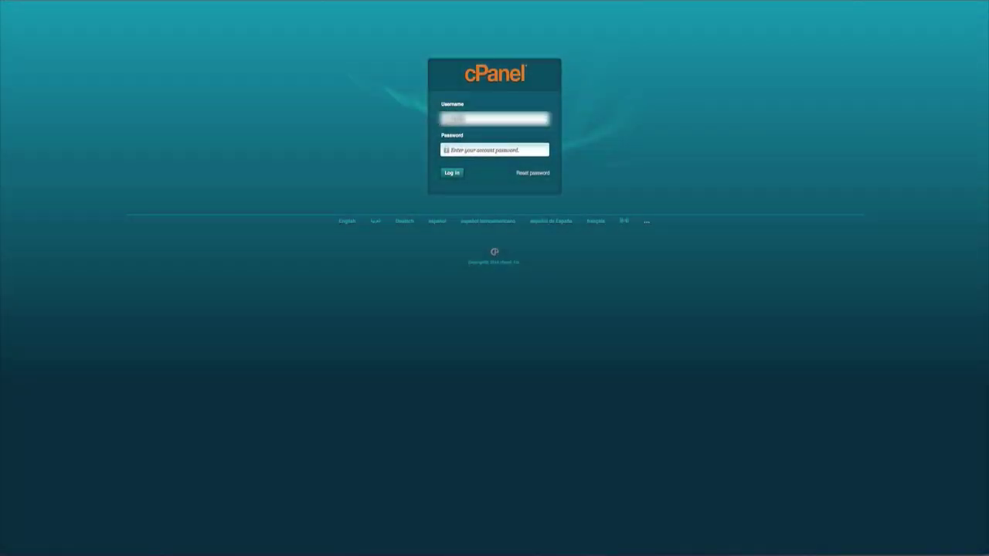
Log into cPanel with the pasted password, declining password saving and dismissing the promo popup.
{"action": "left_click", "coordinate": [494, 150]}
{"action": "key", "text": "ctrl+v"}
{"action": "left_click", "coordinate": [455, 173]}
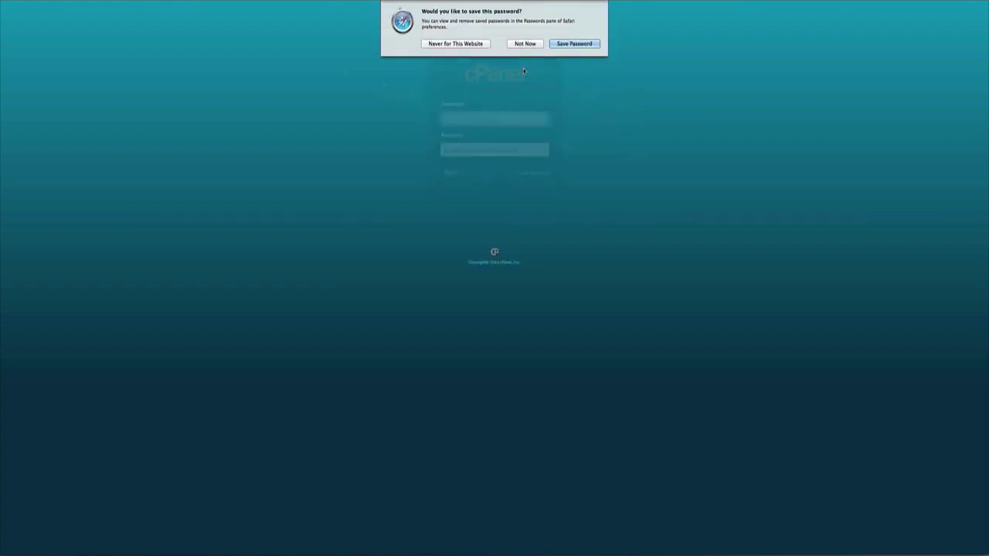
{"action": "left_click", "coordinate": [525, 43]}
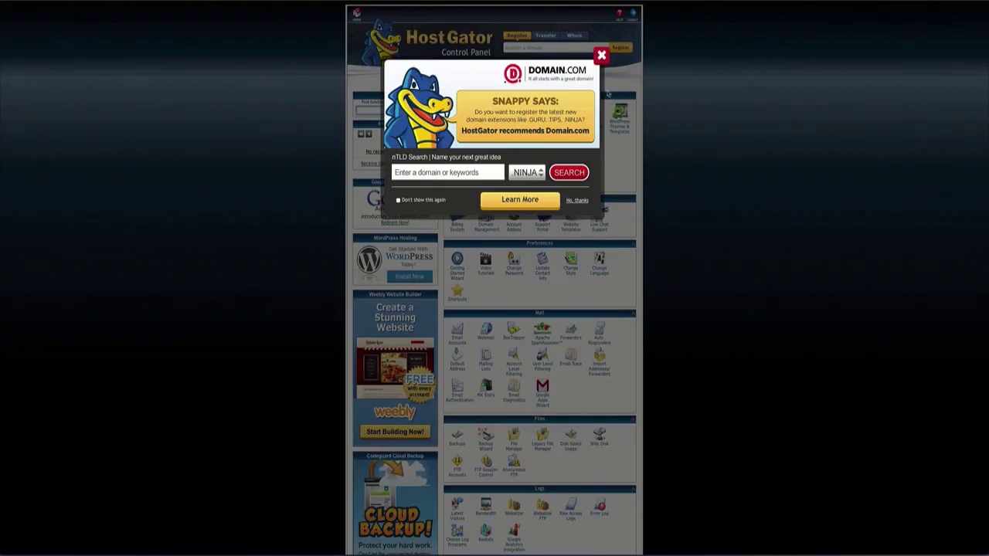
{"action": "left_click", "coordinate": [601, 56]}
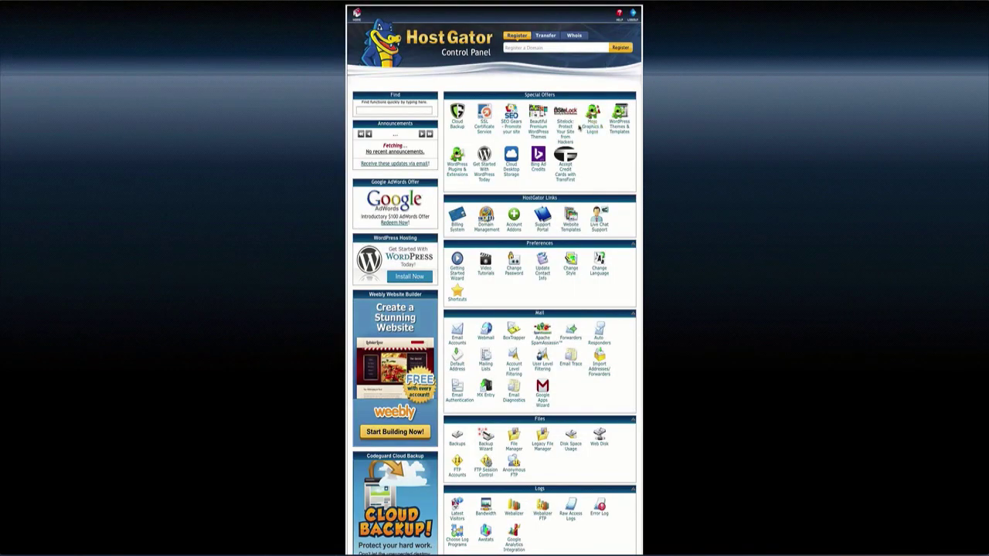
{"action": "scroll", "coordinate": [573, 148], "scroll_direction": "down", "scroll_amount": 10}
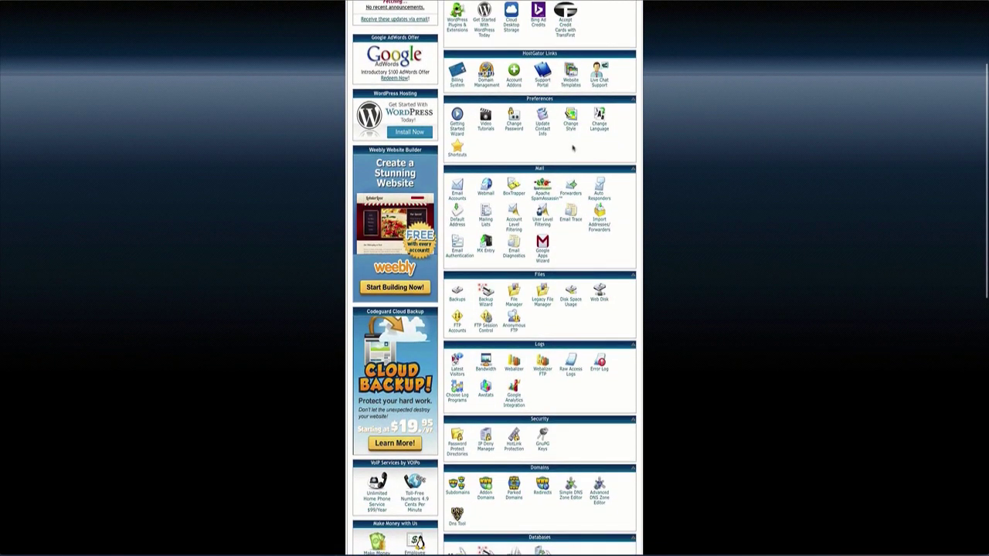
{"action": "scroll", "coordinate": [573, 148], "scroll_direction": "down", "scroll_amount": 2}
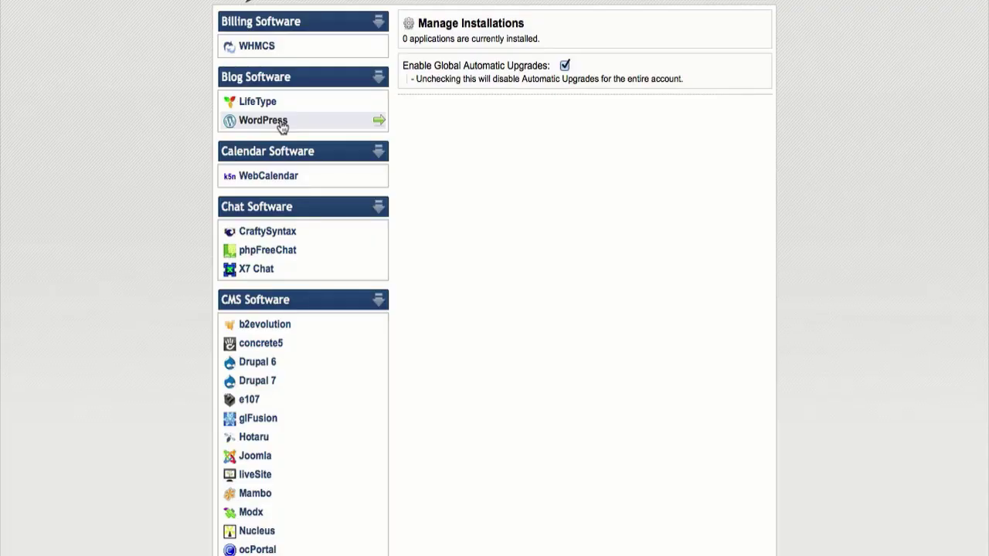
Choose WordPress in QuickInstall and enter the admin e-mail and blog title 'Serenescape'.
{"action": "left_click", "coordinate": [281, 124]}
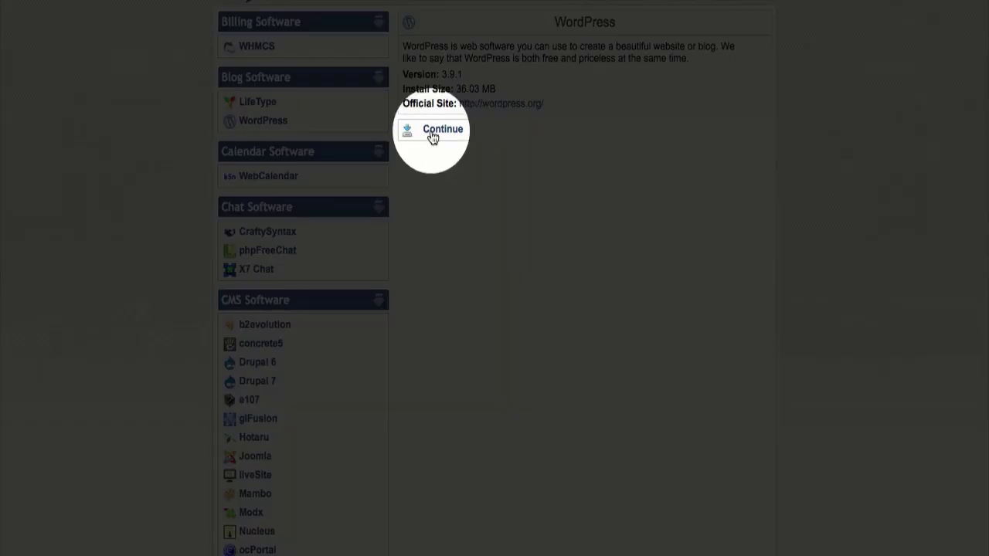
{"action": "left_click", "coordinate": [434, 131]}
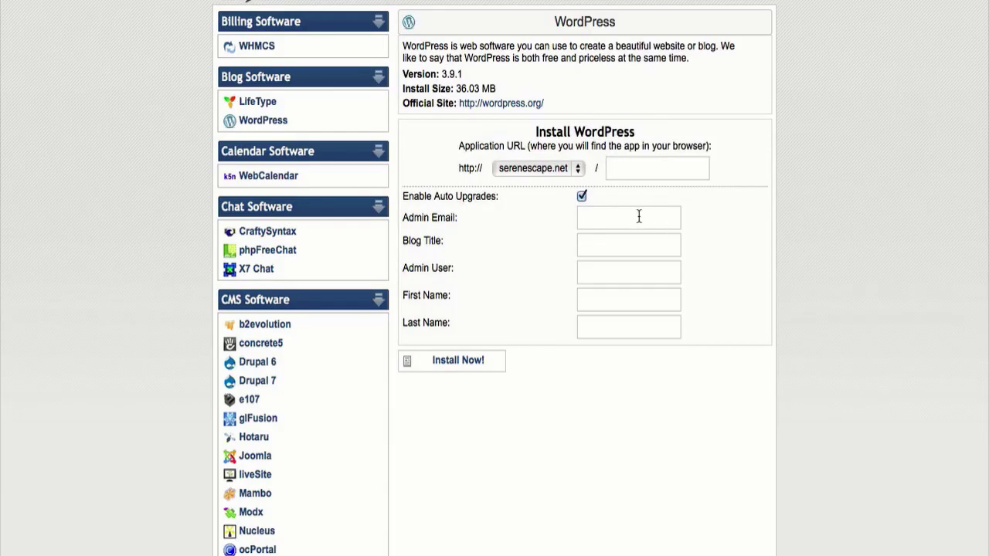
{"action": "left_click", "coordinate": [638, 218]}
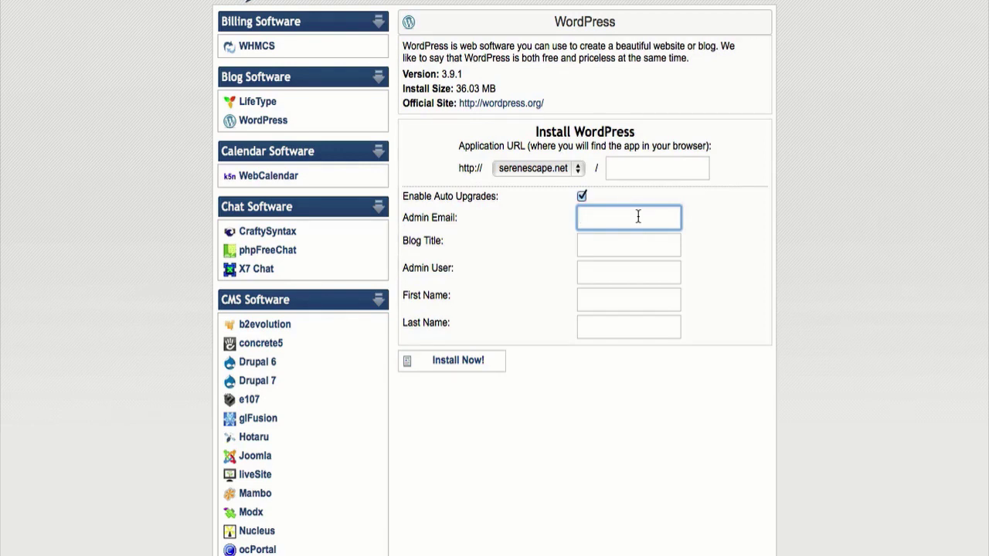
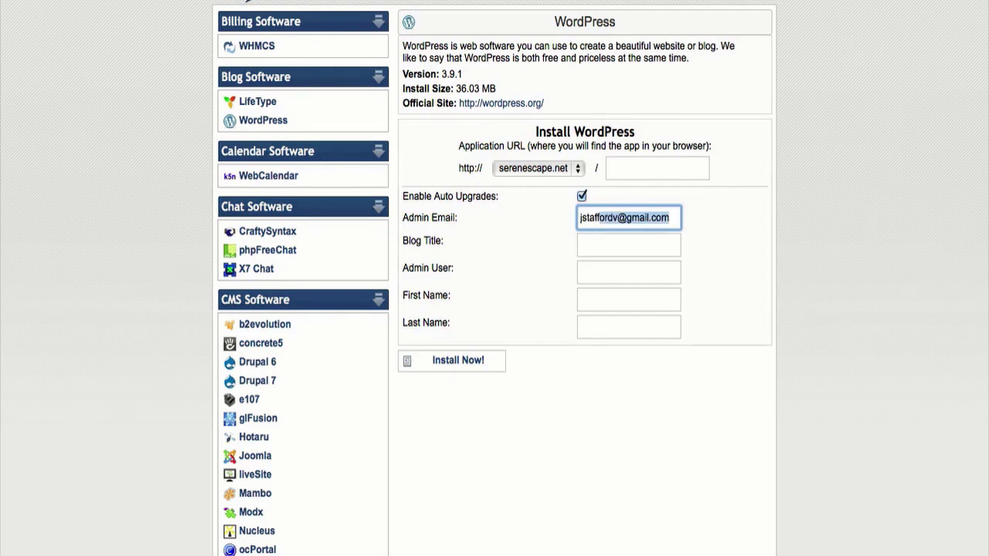
{"action": "key", "text": "Tab"}
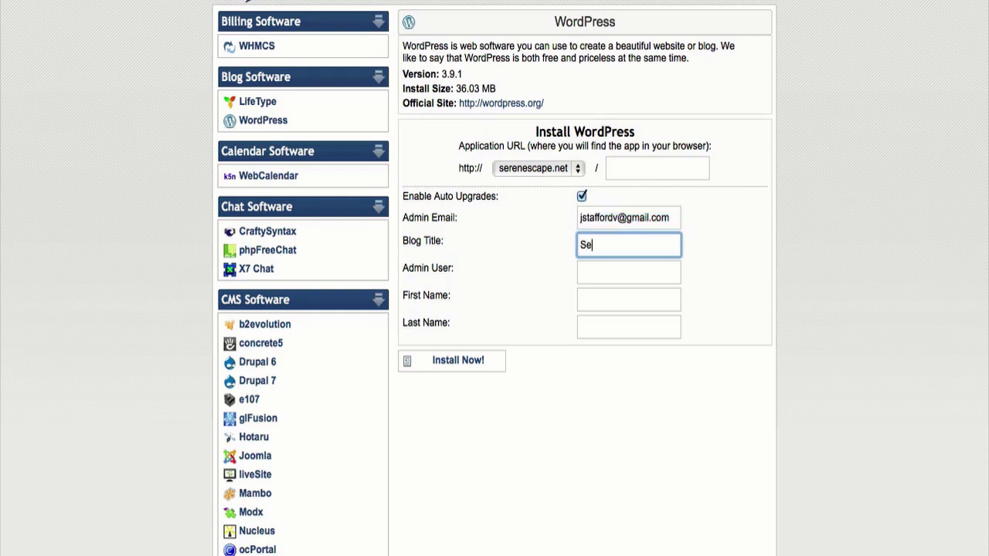
{"action": "type", "text": "Serenescape"}
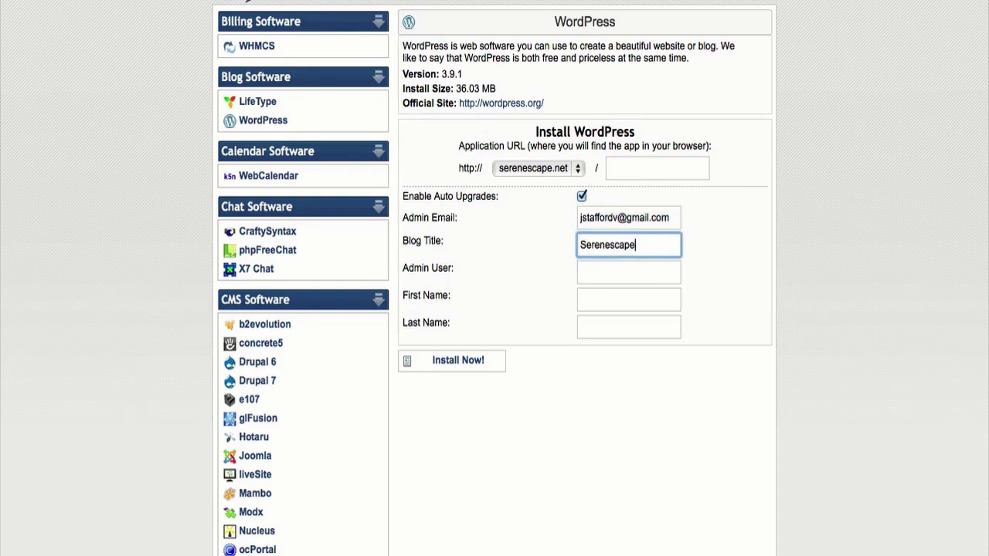
{"action": "key", "text": "Tab"}
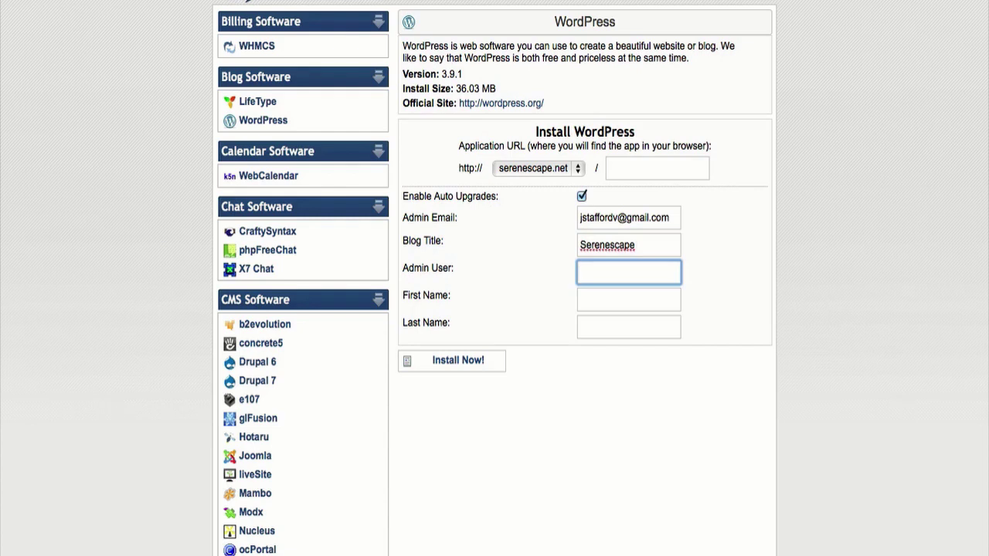
Enter admin user 'admin' plus the administrator's first and last name, then install.
{"action": "key", "text": "Tab"}
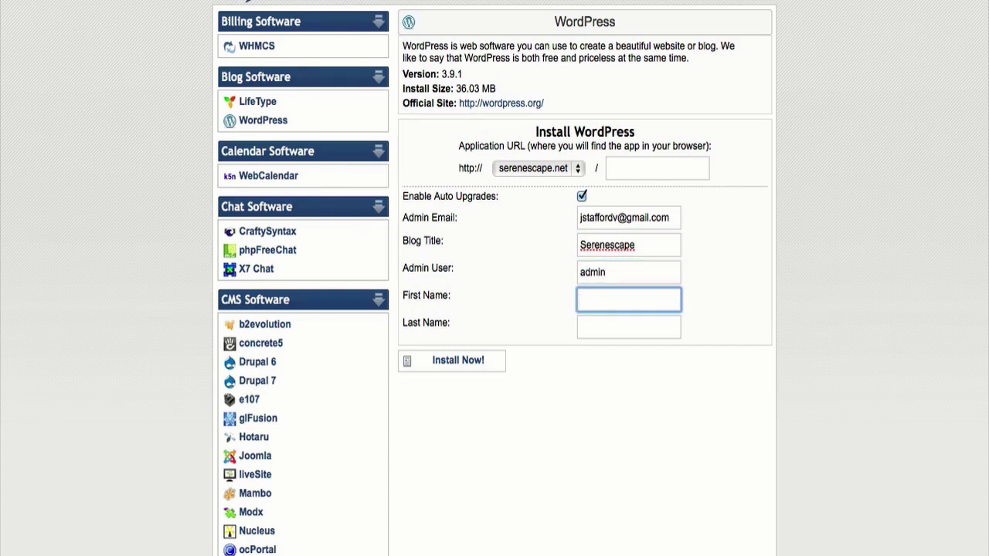
{"action": "key", "text": "Tab"}
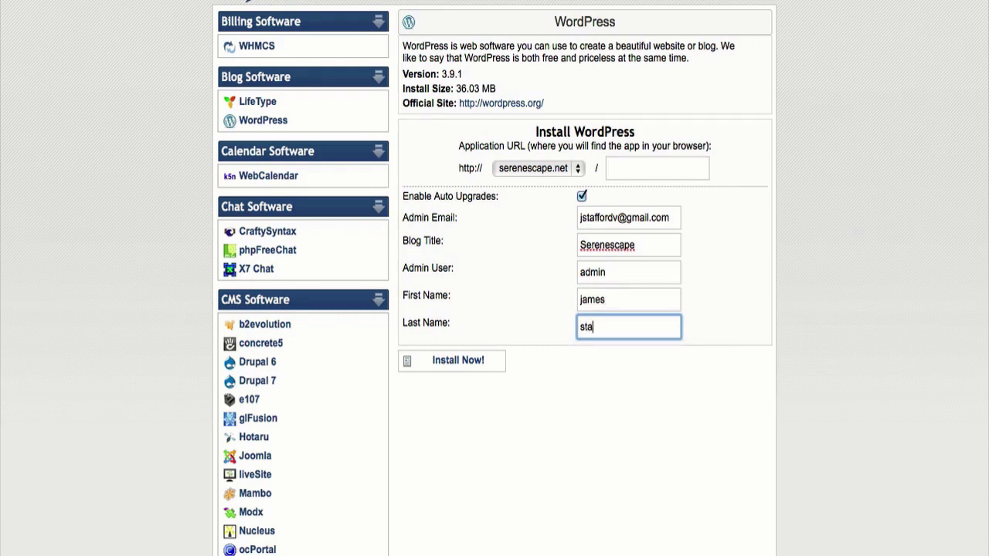
{"action": "left_click", "coordinate": [509, 385]}
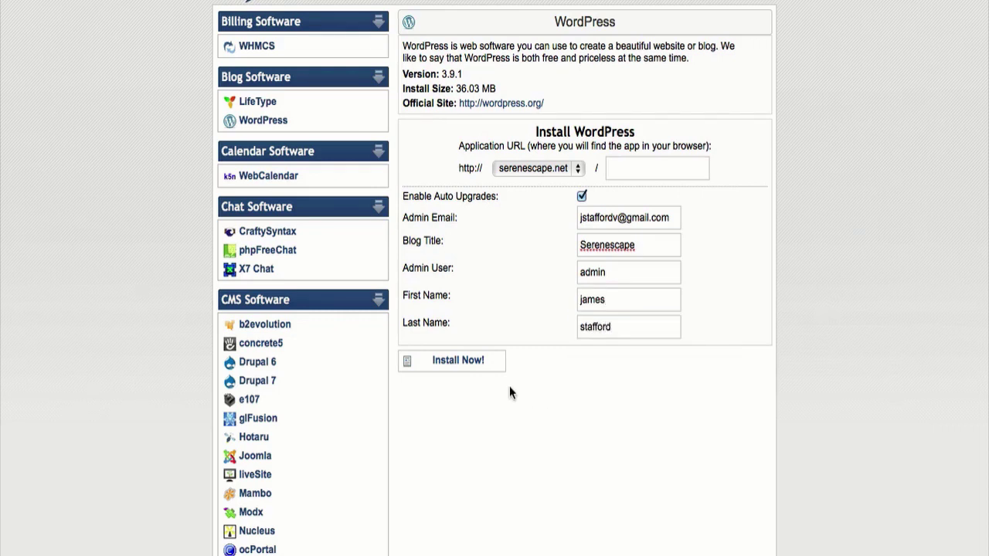
{"action": "left_click", "coordinate": [467, 363]}
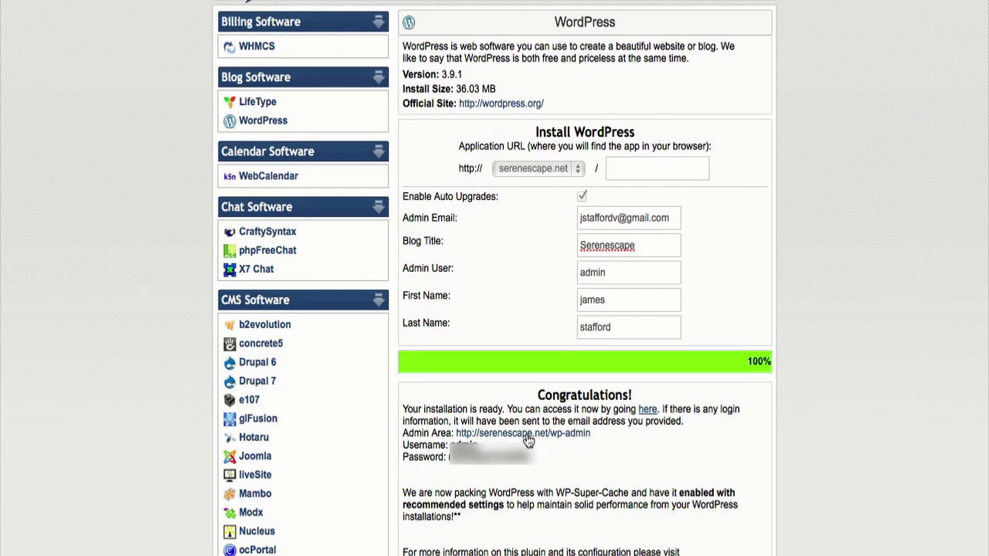
Open the wp-admin Admin Area link in a new tab and copy the generated admin password.
{"action": "right_click", "coordinate": [527, 441]}
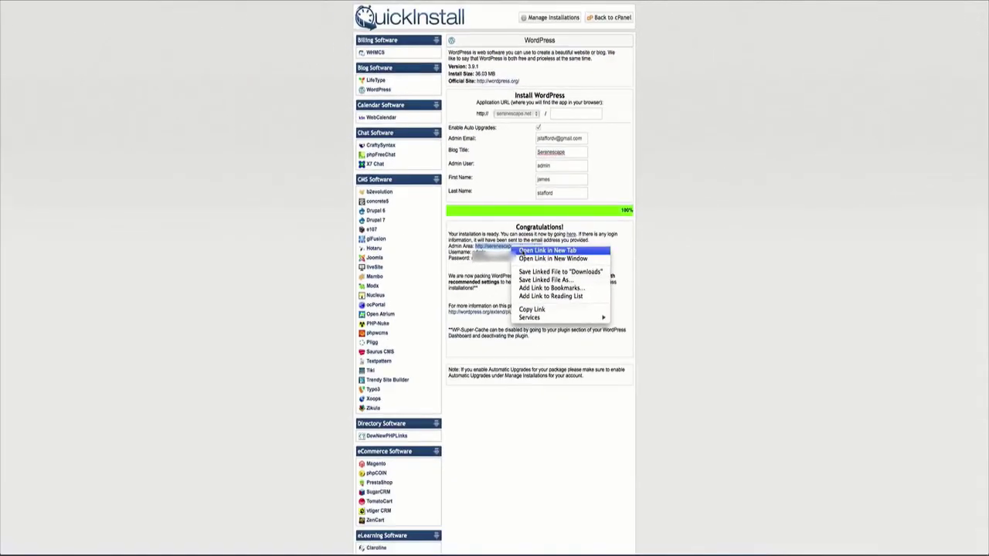
{"action": "left_click", "coordinate": [549, 455]}
{"action": "left_click_drag", "start_coordinate": [518, 260], "coordinate": [472, 258]}
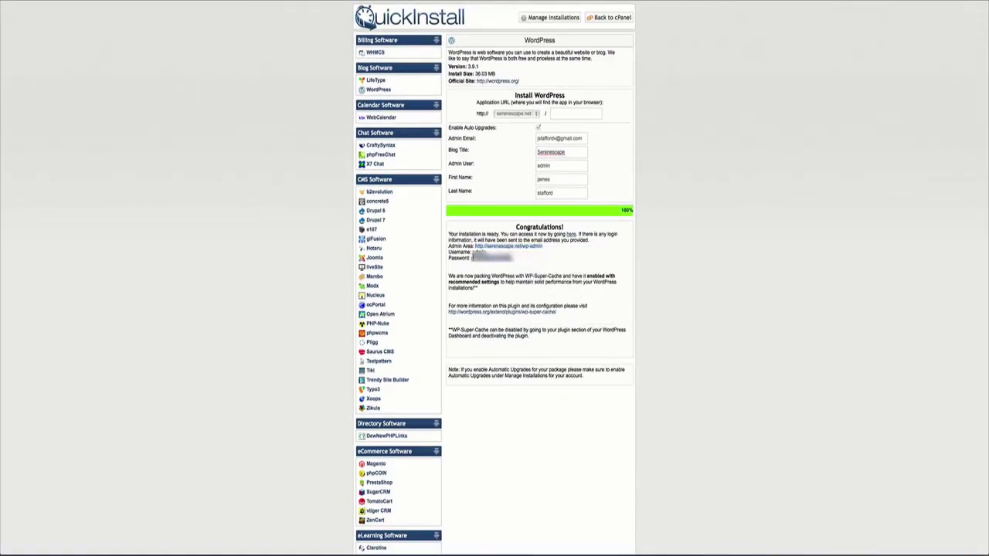
{"action": "right_click", "coordinate": [490, 259]}
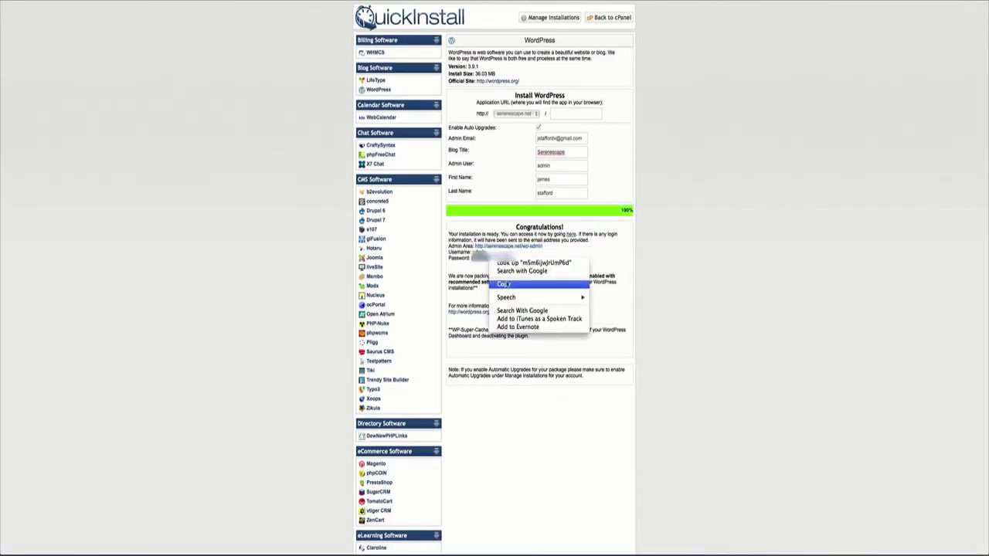
{"action": "left_click", "coordinate": [508, 285]}
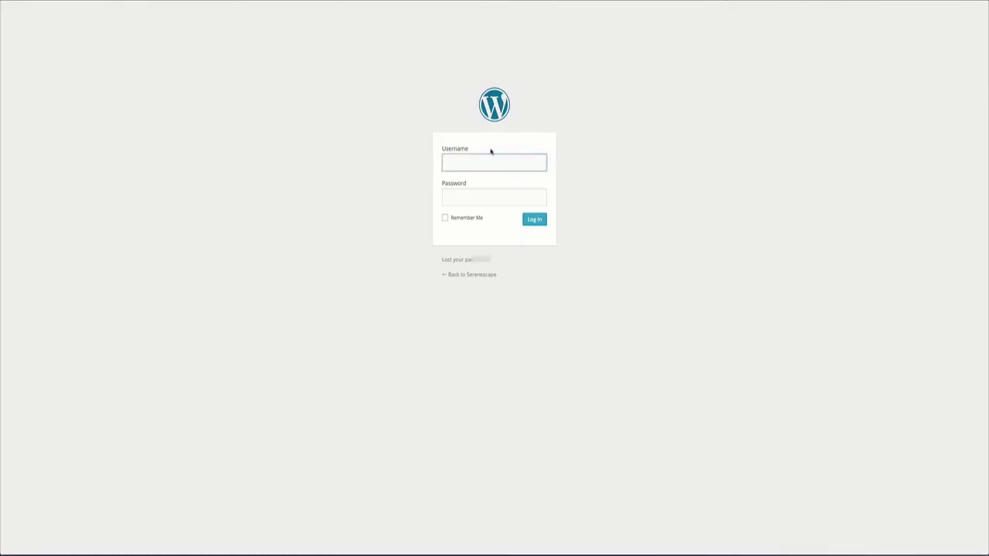
Log into WordPress as 'admin' using the pasted password.
{"action": "type", "text": "admin"}
{"action": "key", "text": "Tab"}
{"action": "key", "text": "ctrl+v"}
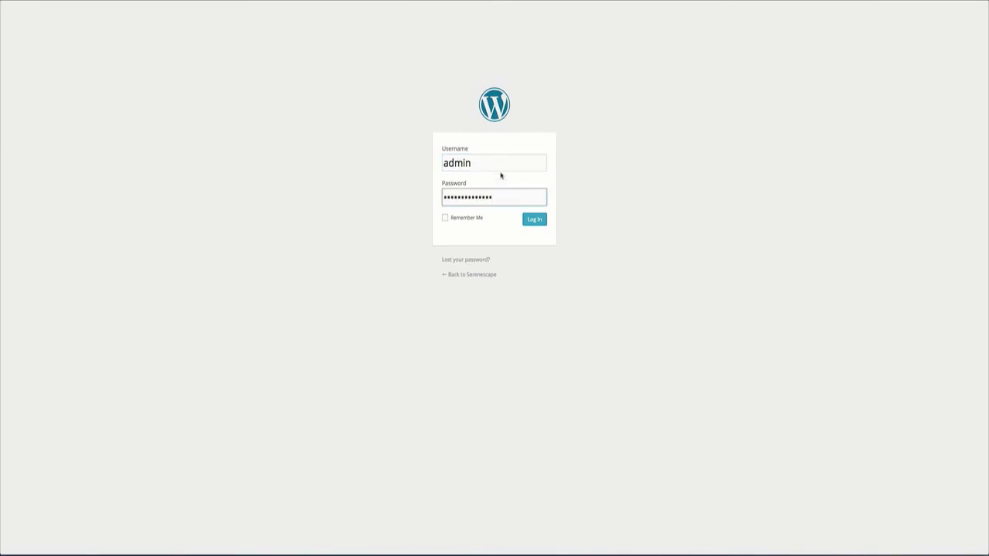
{"action": "key", "text": "Return"}
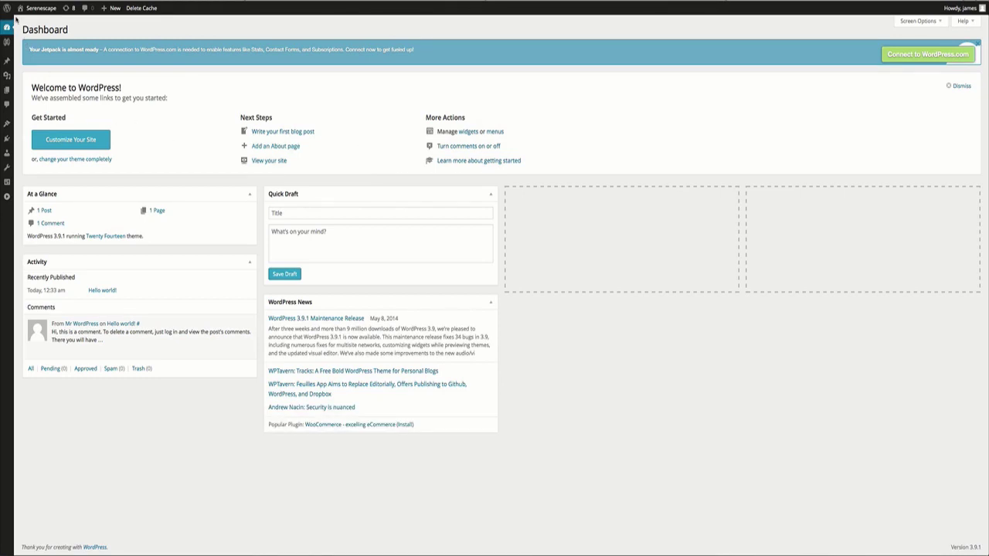
{"action": "mouse_move", "coordinate": [19, 11]}
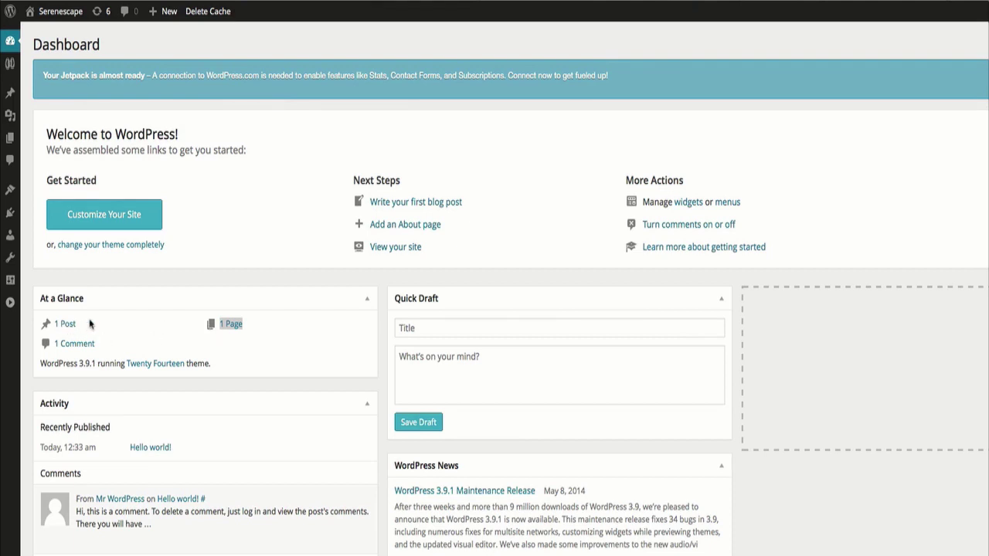
Open the Posts, Pages and Comments lists in separate tabs.
{"action": "right_click", "coordinate": [73, 328]}
{"action": "right_click", "coordinate": [237, 332]}
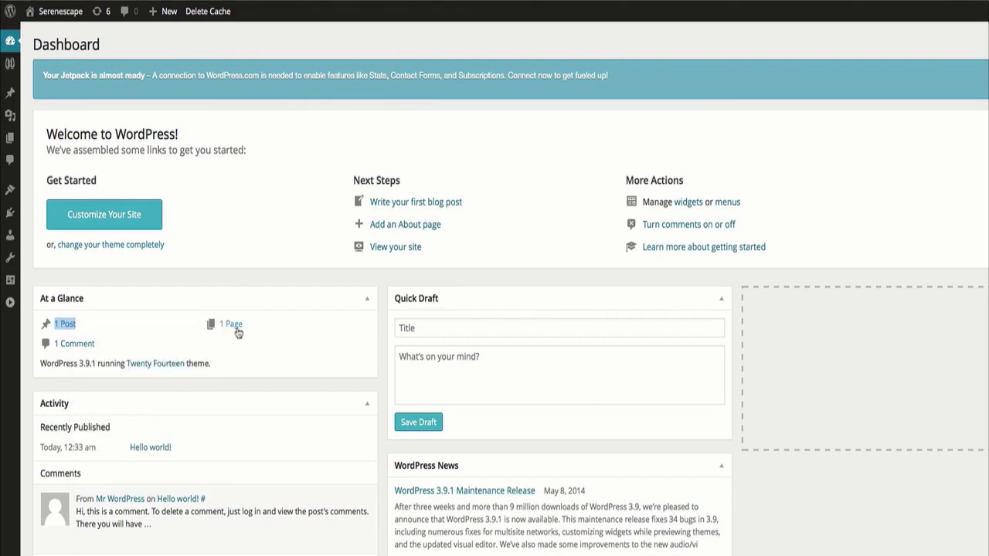
{"action": "right_click", "coordinate": [239, 333]}
{"action": "right_click", "coordinate": [83, 347]}
{"action": "right_click", "coordinate": [83, 346]}
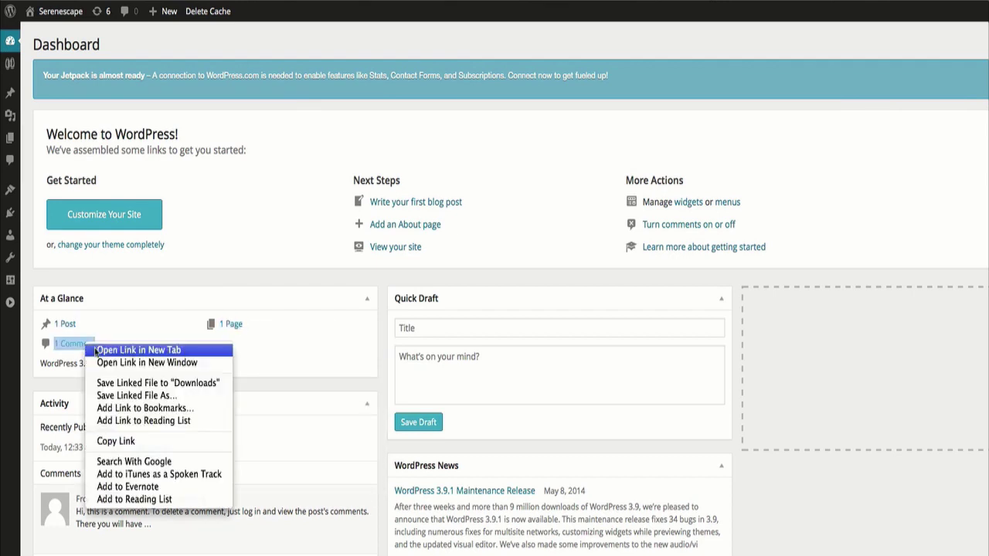
{"action": "left_click", "coordinate": [201, 296]}
Trash the Hello world! post, the Sample Page and the sample comment.
{"action": "left_click", "coordinate": [631, 2]}
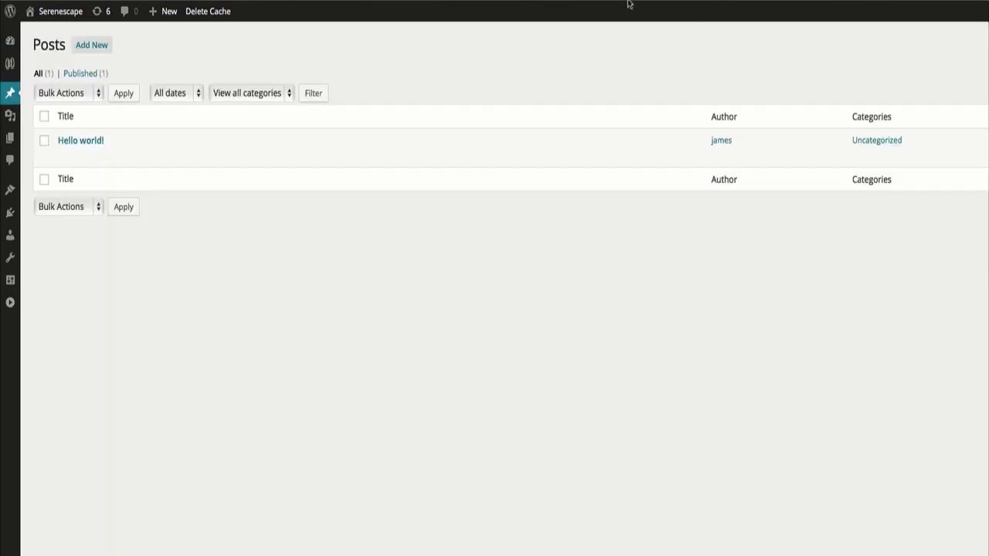
{"action": "left_click", "coordinate": [126, 156]}
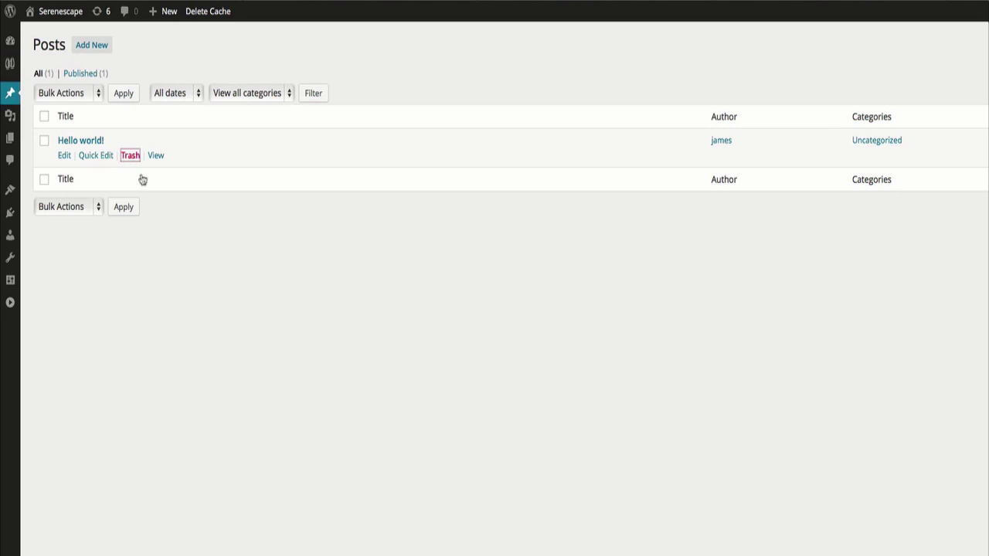
{"action": "left_click", "coordinate": [813, 3]}
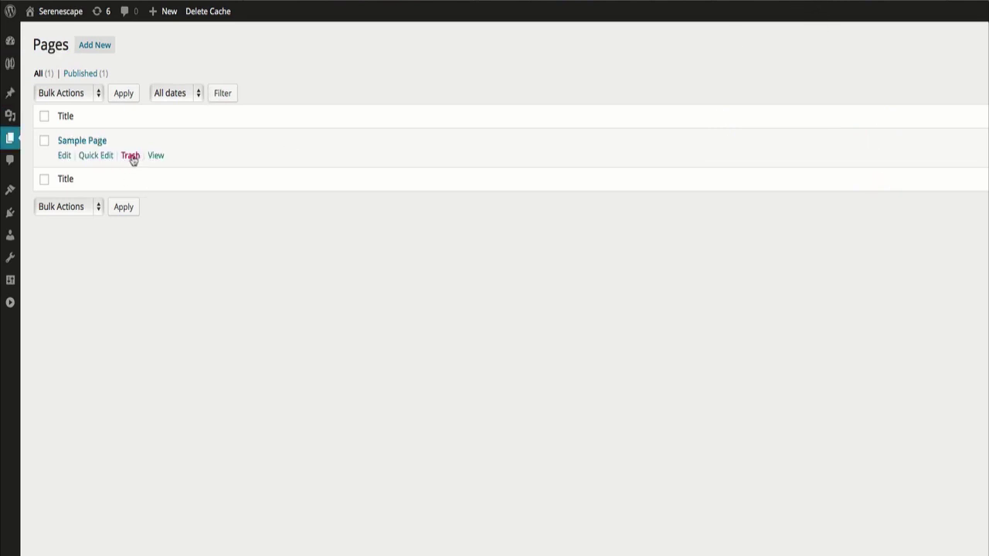
{"action": "left_click", "coordinate": [131, 156]}
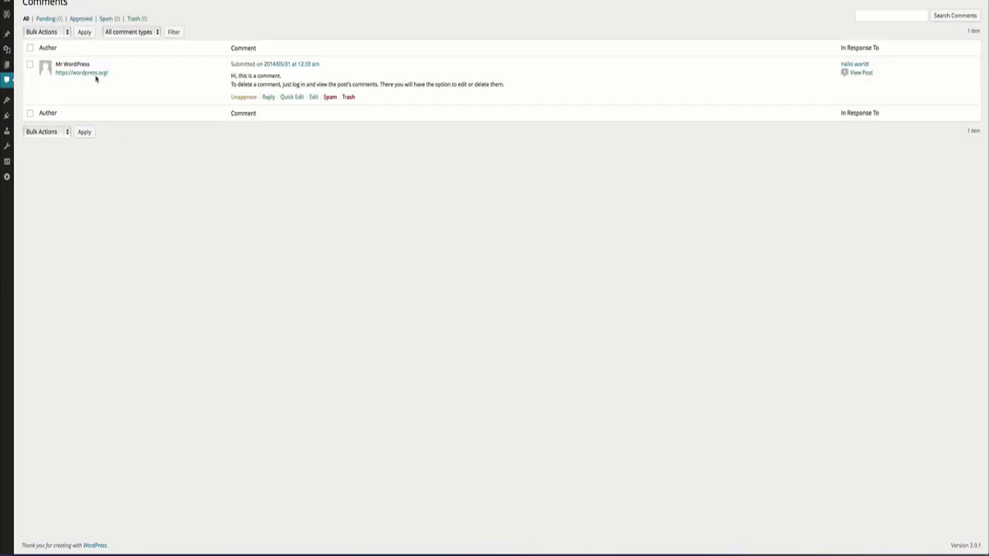
{"action": "left_click", "coordinate": [349, 97]}
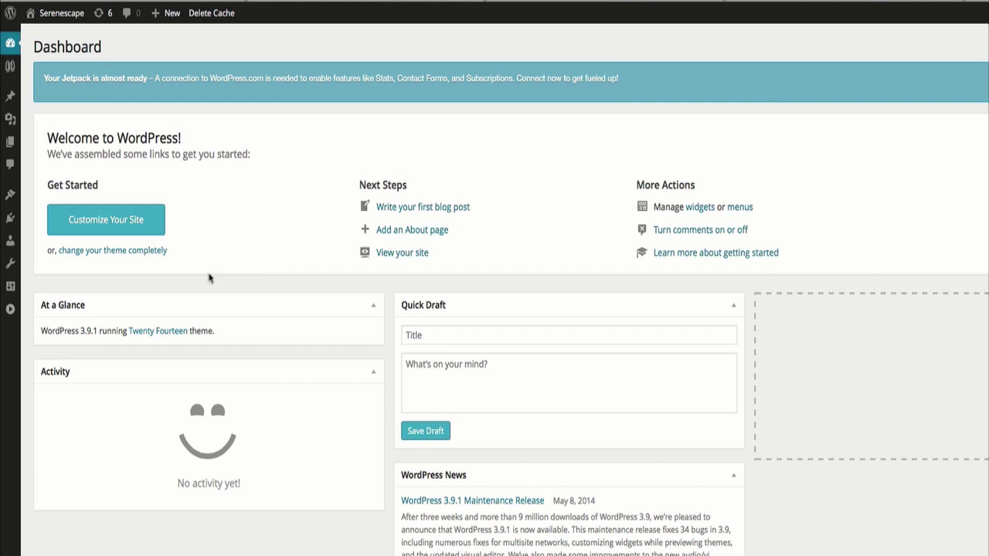
Erase the default tagline in General Settings, then go to Writing Settings.
{"action": "mouse_move", "coordinate": [10, 286]}
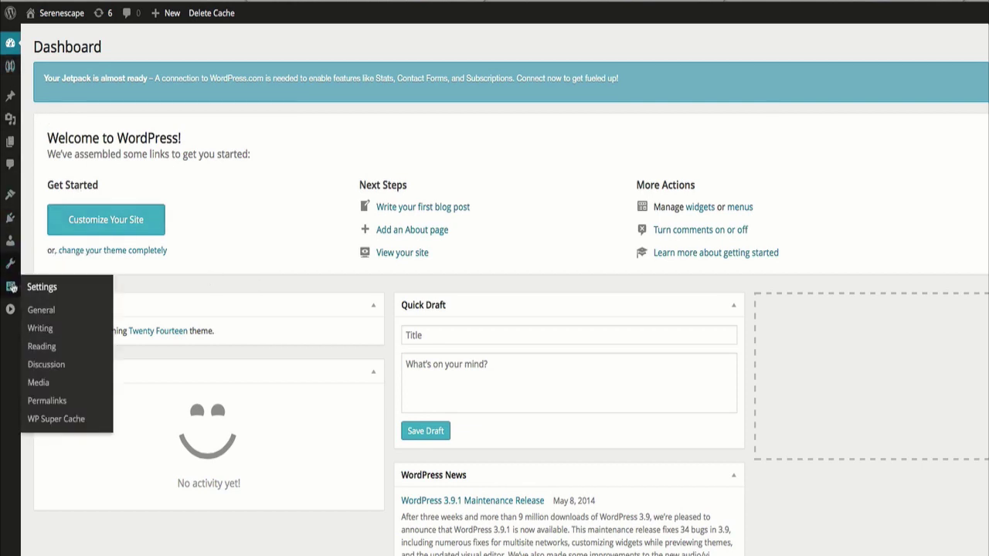
{"action": "left_click", "coordinate": [46, 310]}
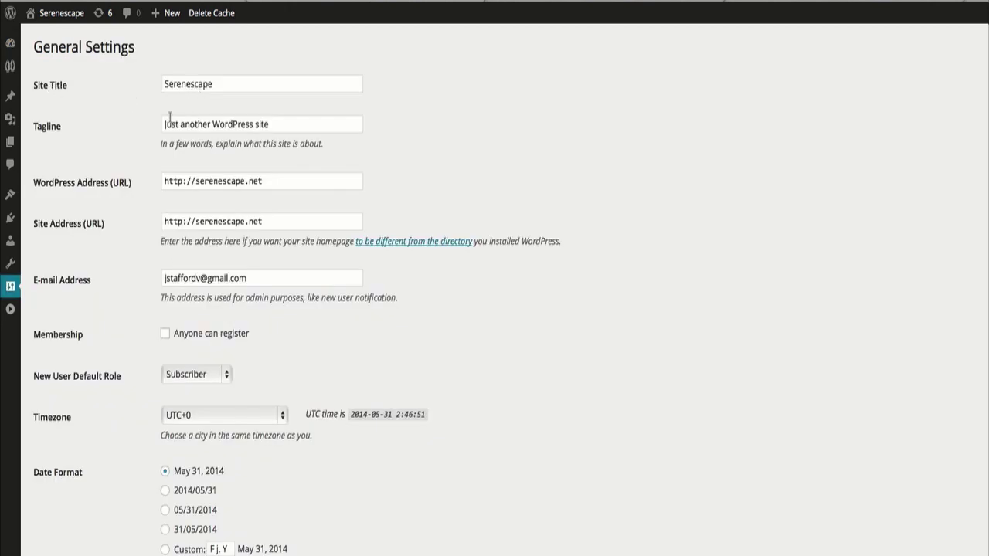
{"action": "left_click_drag", "start_coordinate": [254, 124], "coordinate": [272, 124]}
{"action": "left_click", "coordinate": [272, 124]}
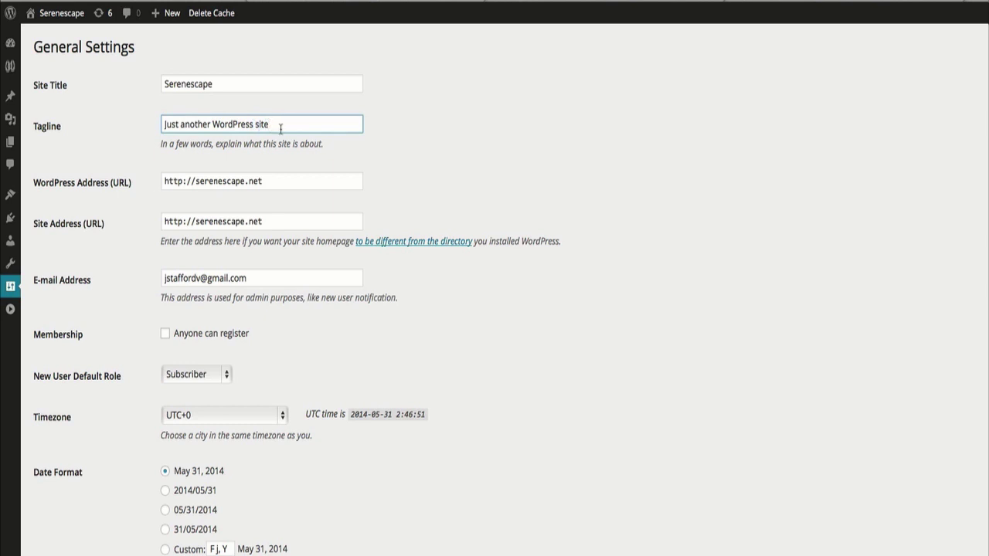
{"action": "key", "text": "BackSpace"}
{"action": "key", "text": "BackSpace"}
{"action": "key", "text": "BackSpace"}
{"action": "key", "text": "BackSpace"}
{"action": "key", "text": "BackSpace"}
{"action": "key", "text": "BackSpace"}
{"action": "key", "text": "BackSpace"}
{"action": "key", "text": "BackSpace"}
{"action": "key", "text": "BackSpace"}
{"action": "key", "text": "BackSpace"}
{"action": "key", "text": "BackSpace"}
{"action": "key", "text": "BackSpace"}
{"action": "key", "text": "BackSpace"}
{"action": "key", "text": "BackSpace"}
{"action": "key", "text": "BackSpace"}
{"action": "key", "text": "BackSpace"}
{"action": "key", "text": "BackSpace"}
{"action": "key", "text": "BackSpace"}
{"action": "key", "text": "BackSpace"}
{"action": "key", "text": "BackSpace"}
{"action": "key", "text": "BackSpace"}
{"action": "key", "text": "BackSpace"}
{"action": "key", "text": "BackSpace"}
{"action": "key", "text": "BackSpace"}
{"action": "key", "text": "BackSpace"}
{"action": "key", "text": "BackSpace"}
{"action": "key", "text": "BackSpace"}
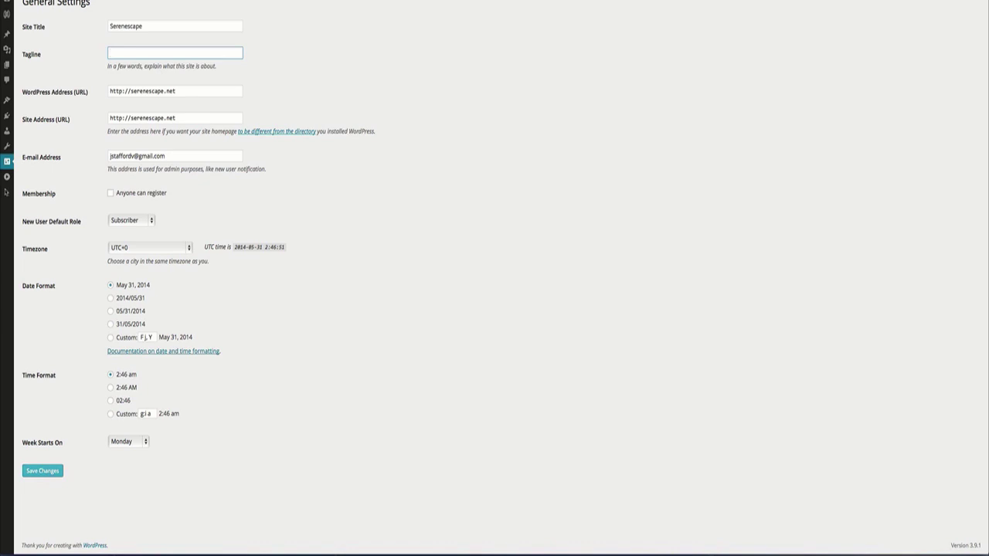
{"action": "mouse_move", "coordinate": [7, 164]}
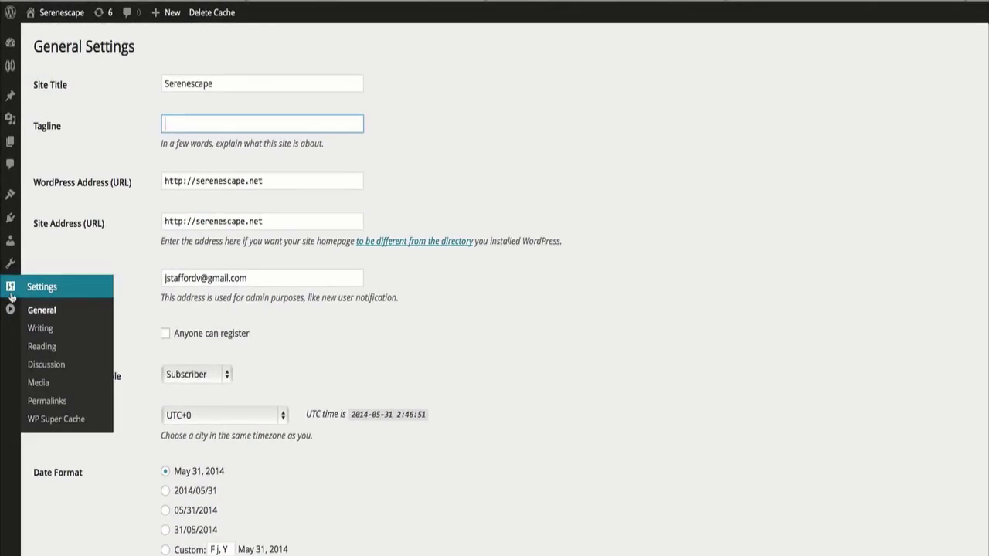
{"action": "left_click", "coordinate": [40, 329]}
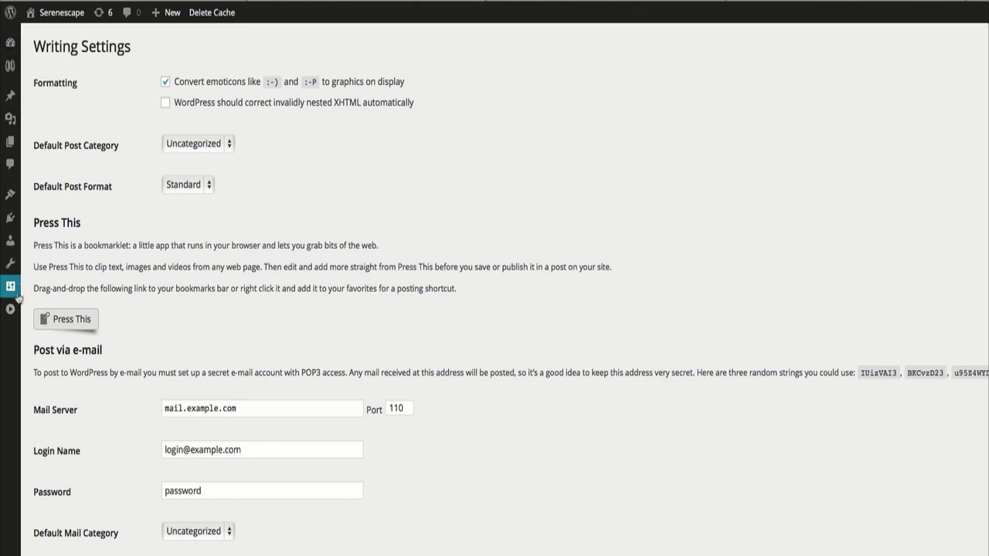
Set feeds to show a Summary per article in Reading Settings, save, then go to Discussion.
{"action": "mouse_move", "coordinate": [11, 288]}
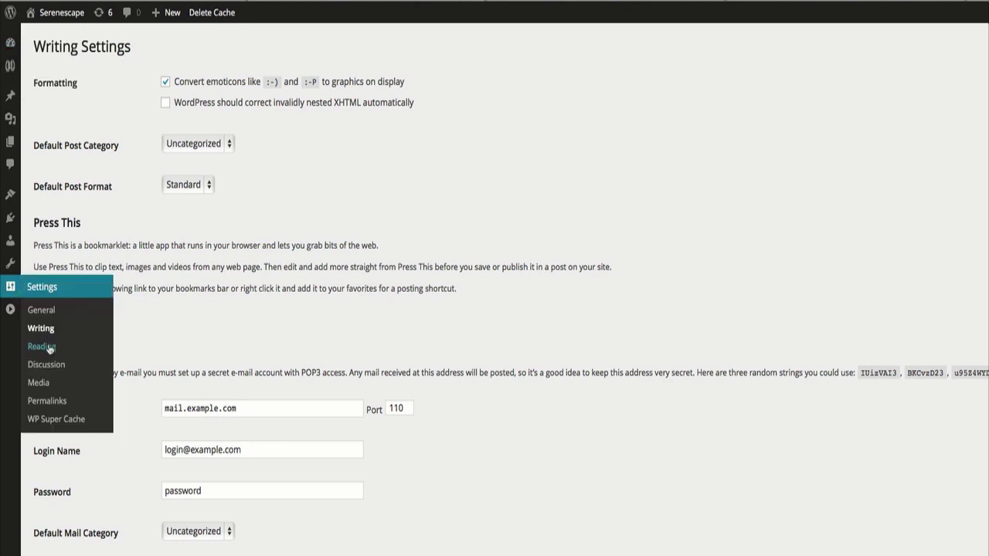
{"action": "left_click", "coordinate": [42, 346]}
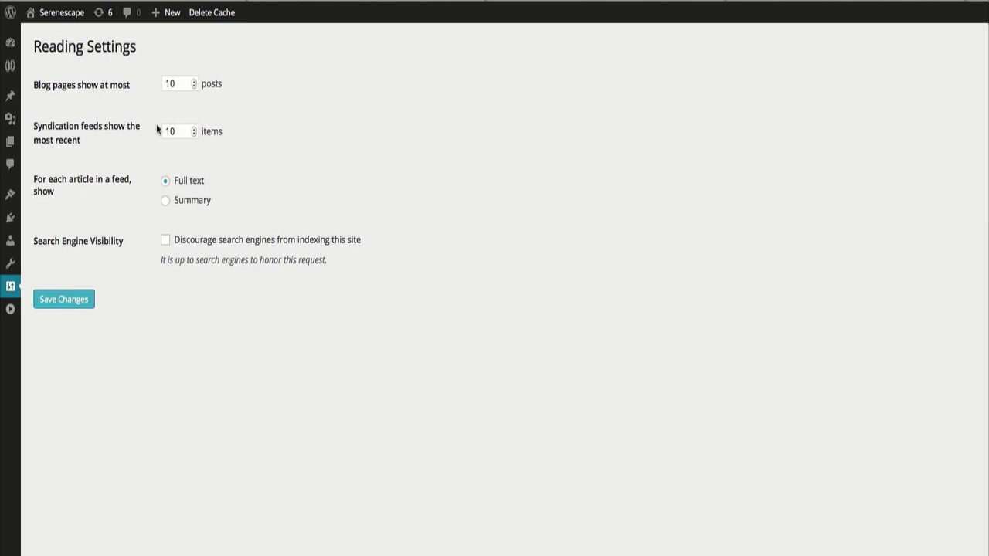
{"action": "left_click", "coordinate": [165, 202]}
{"action": "left_click", "coordinate": [59, 308]}
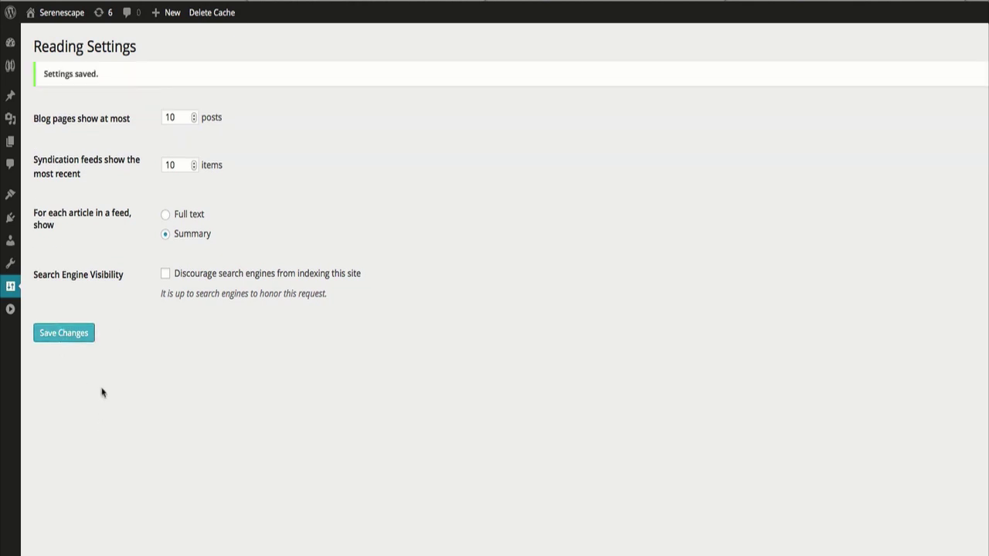
{"action": "mouse_move", "coordinate": [13, 295]}
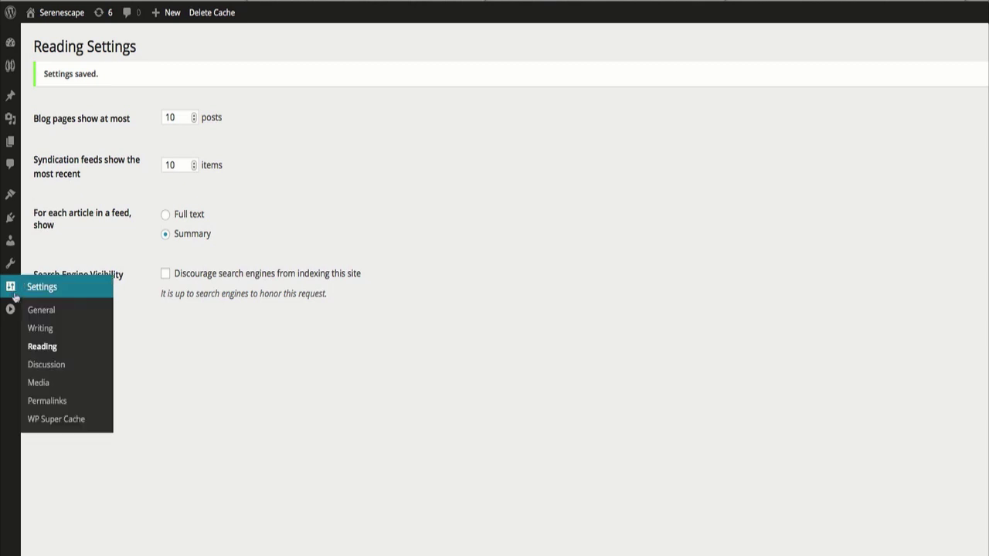
{"action": "left_click", "coordinate": [69, 371]}
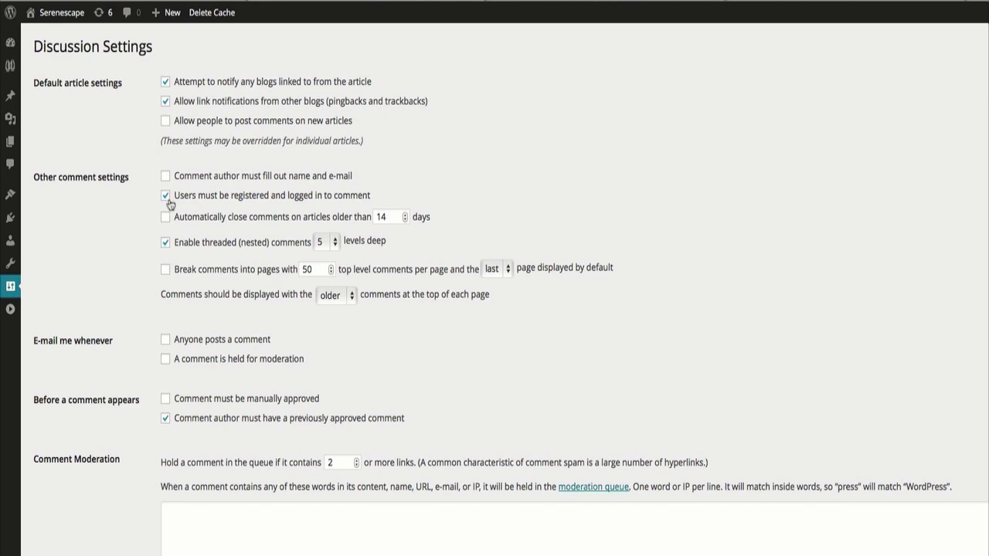
Look over the Discussion Settings page, then go to Permalink Settings.
{"action": "scroll", "coordinate": [169, 200], "scroll_direction": "down", "scroll_amount": 6}
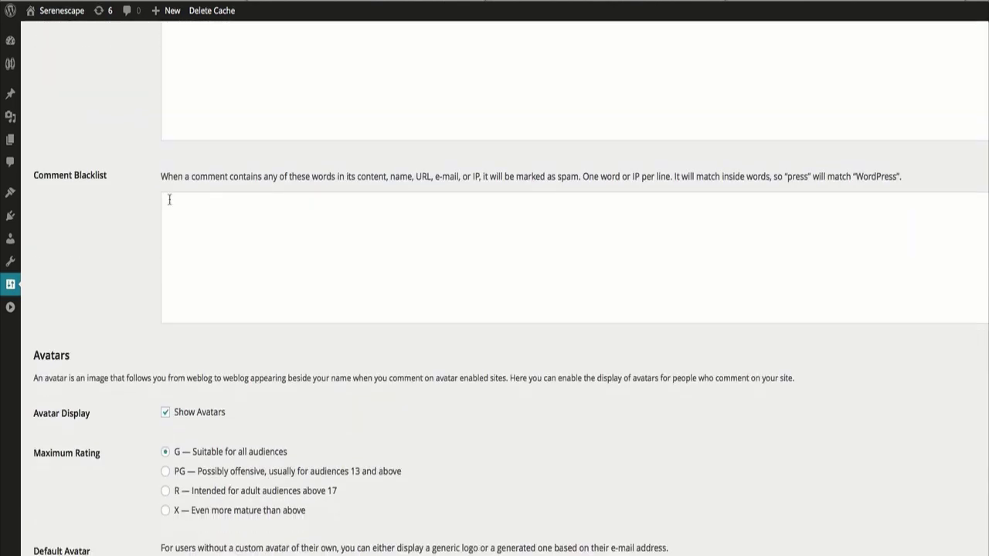
{"action": "scroll", "coordinate": [169, 200], "scroll_direction": "up", "scroll_amount": 6}
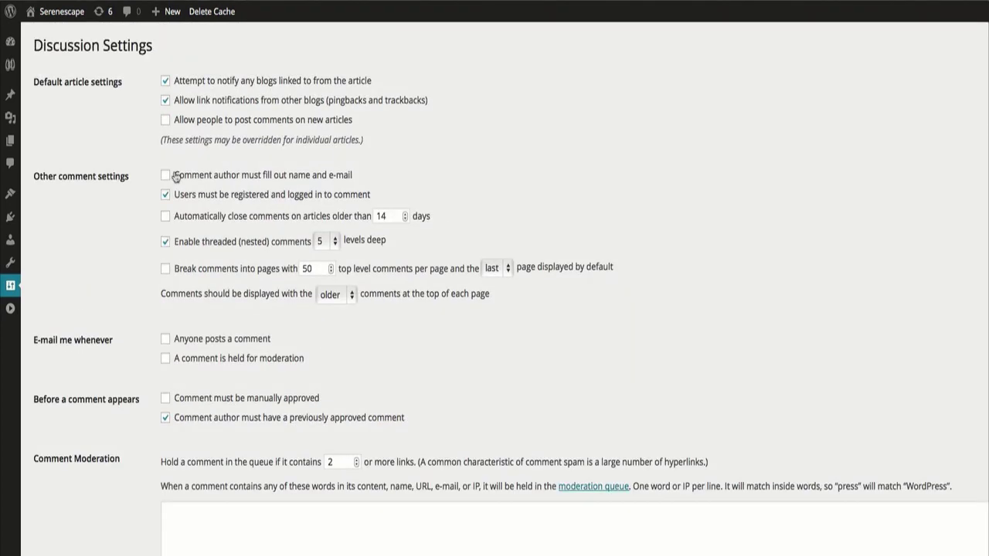
{"action": "mouse_move", "coordinate": [10, 287]}
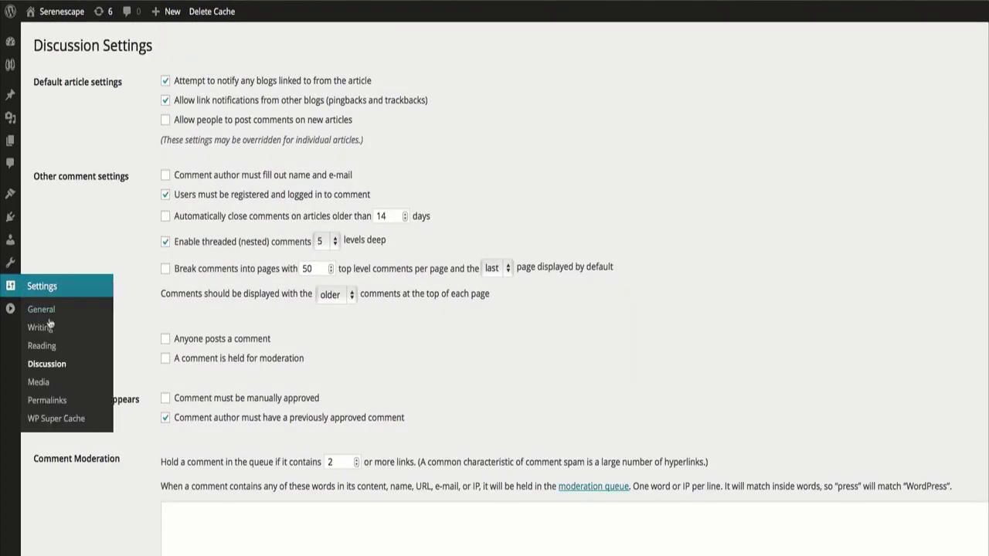
{"action": "left_click", "coordinate": [48, 402]}
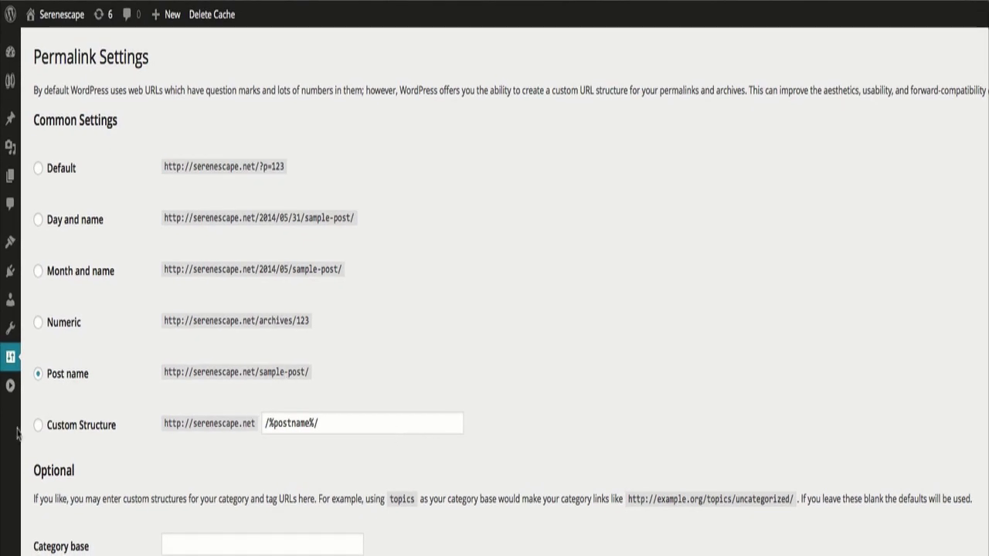
Go to the WP Super Cache settings from the Settings menu.
{"action": "mouse_move", "coordinate": [11, 365]}
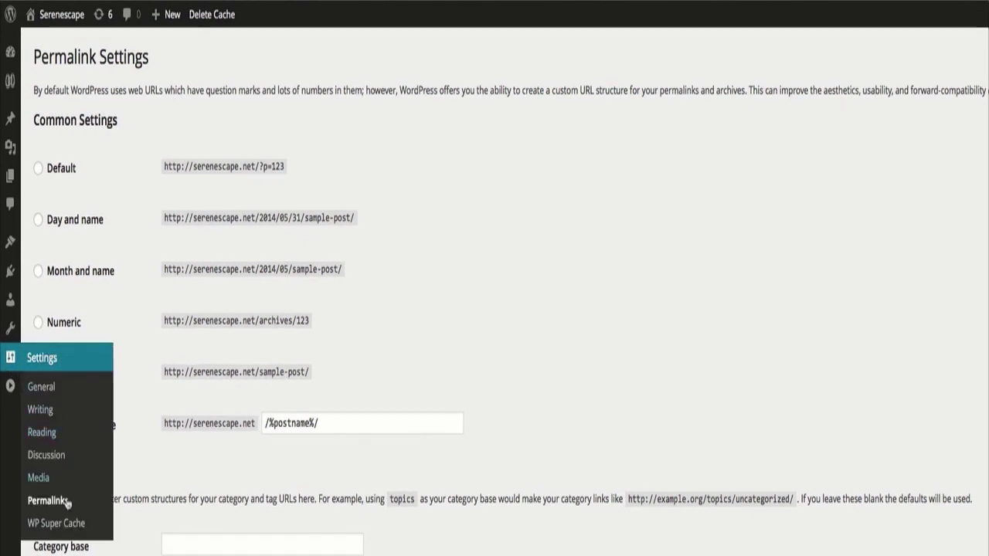
{"action": "left_click", "coordinate": [56, 523]}
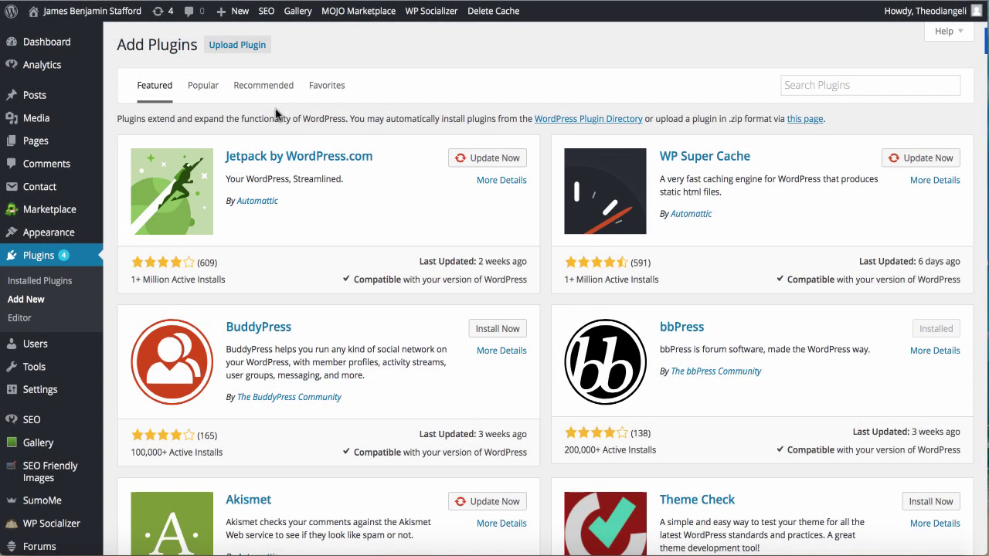
{"action": "left_click", "coordinate": [201, 87]}
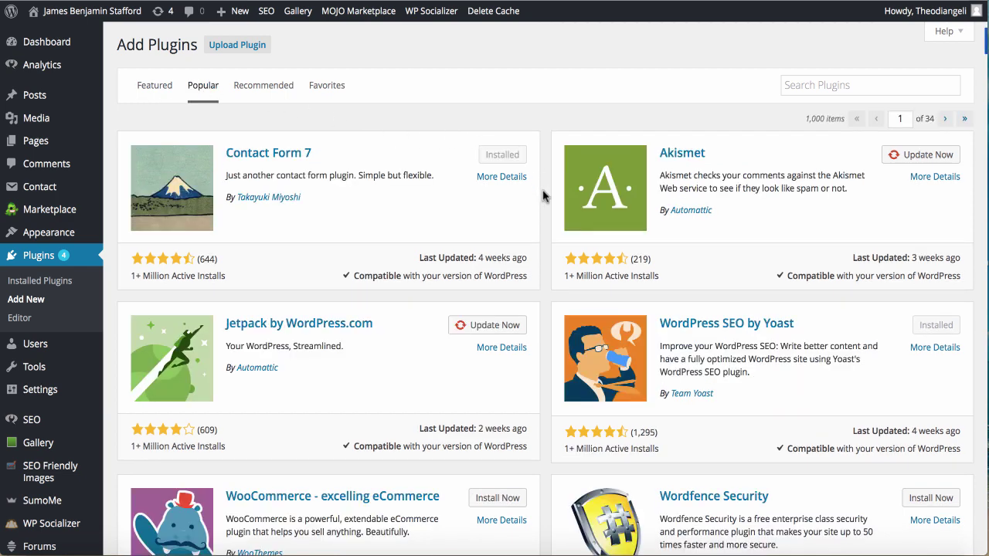
{"action": "scroll", "coordinate": [543, 198], "scroll_direction": "down", "scroll_amount": 5}
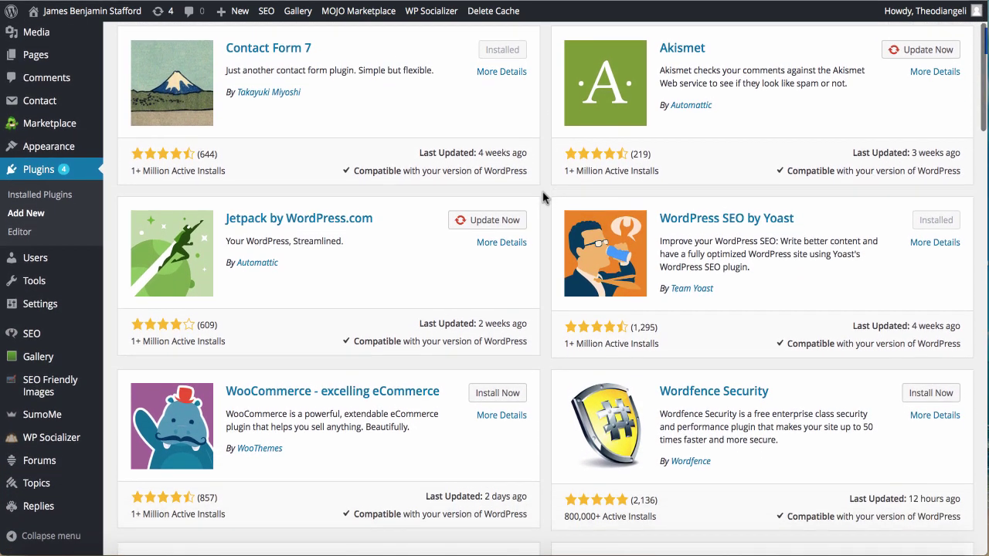
{"action": "scroll", "coordinate": [543, 198], "scroll_direction": "down", "scroll_amount": 5}
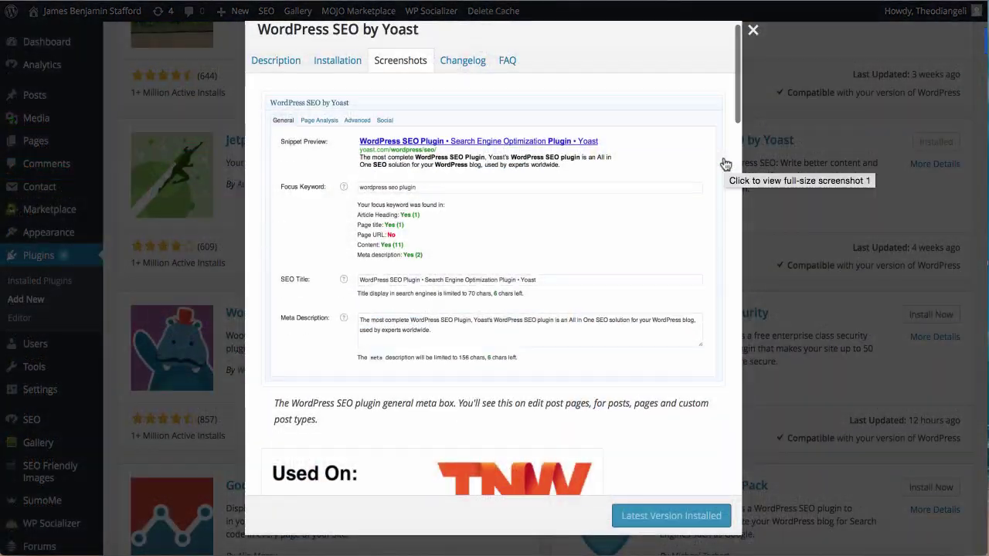
{"action": "scroll", "coordinate": [724, 162], "scroll_direction": "down", "scroll_amount": 5}
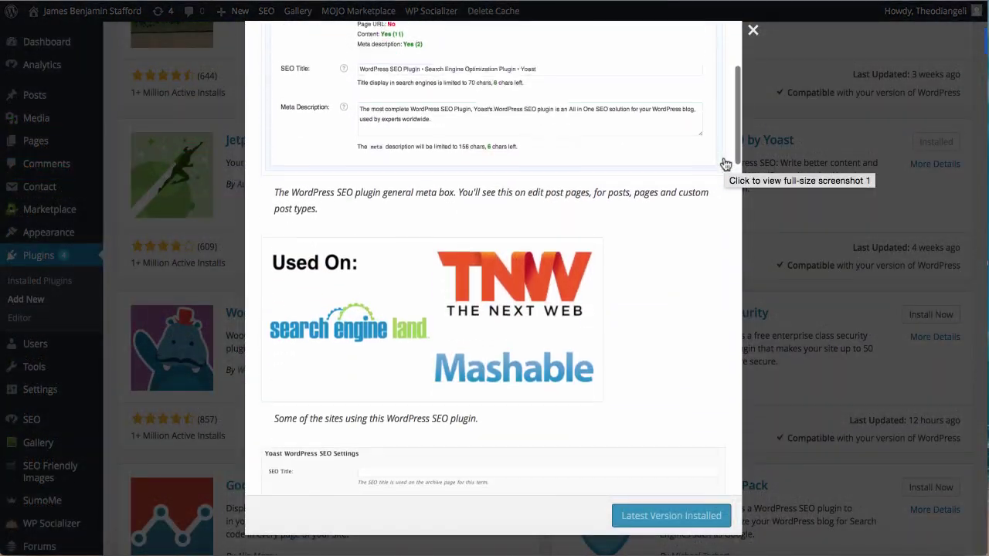
{"action": "scroll", "coordinate": [724, 162], "scroll_direction": "down", "scroll_amount": 10}
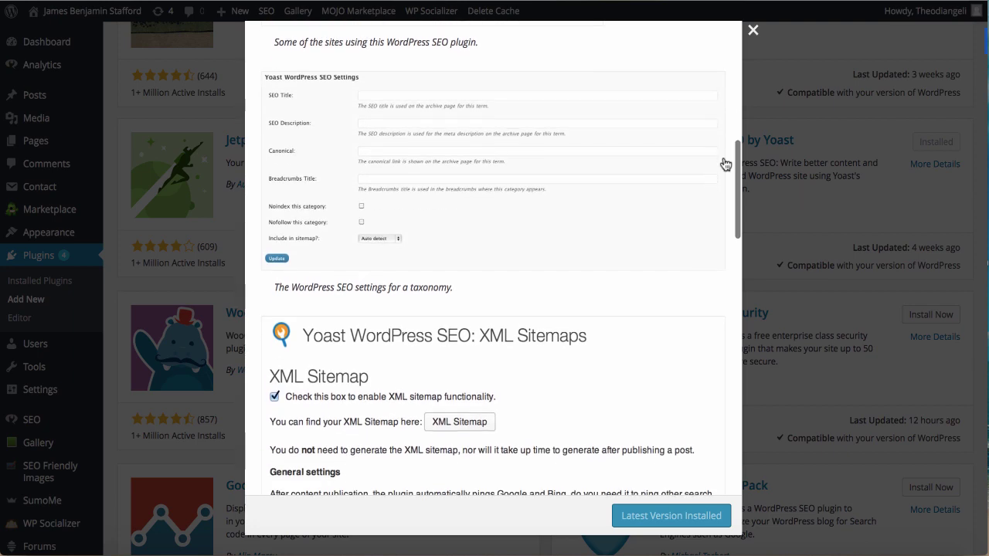
{"action": "scroll", "coordinate": [724, 163], "scroll_direction": "down", "scroll_amount": 10}
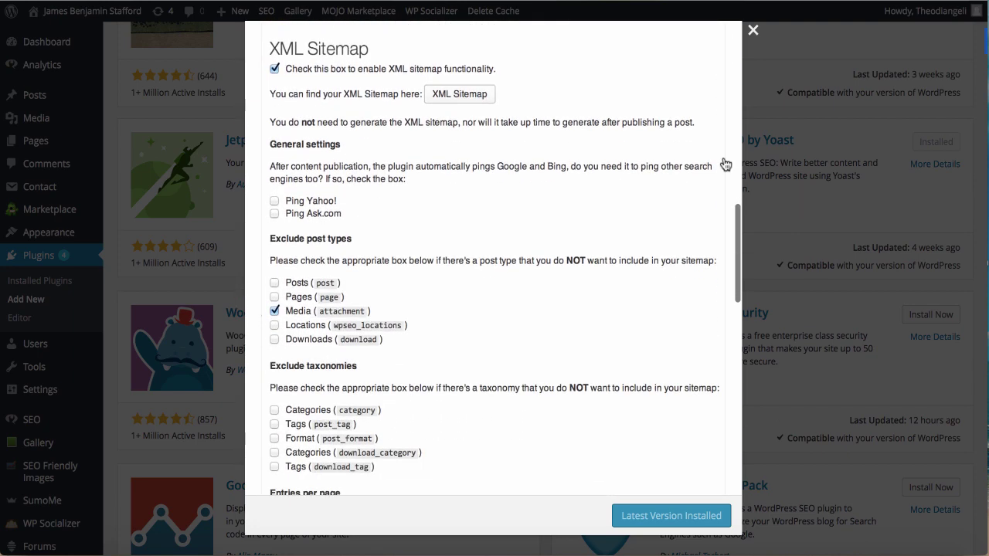
{"action": "scroll", "coordinate": [724, 164], "scroll_direction": "down", "scroll_amount": 10}
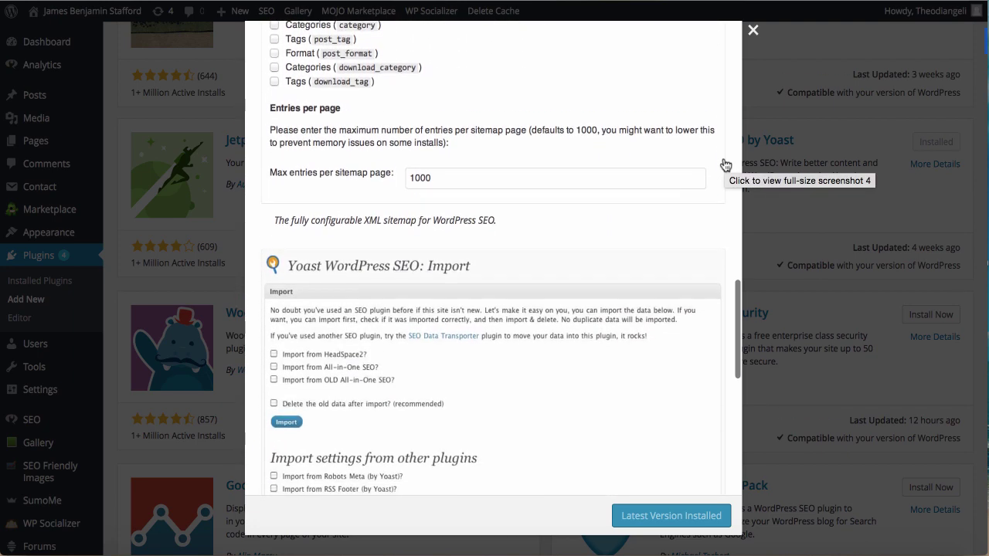
{"action": "scroll", "coordinate": [724, 164], "scroll_direction": "down", "scroll_amount": 3}
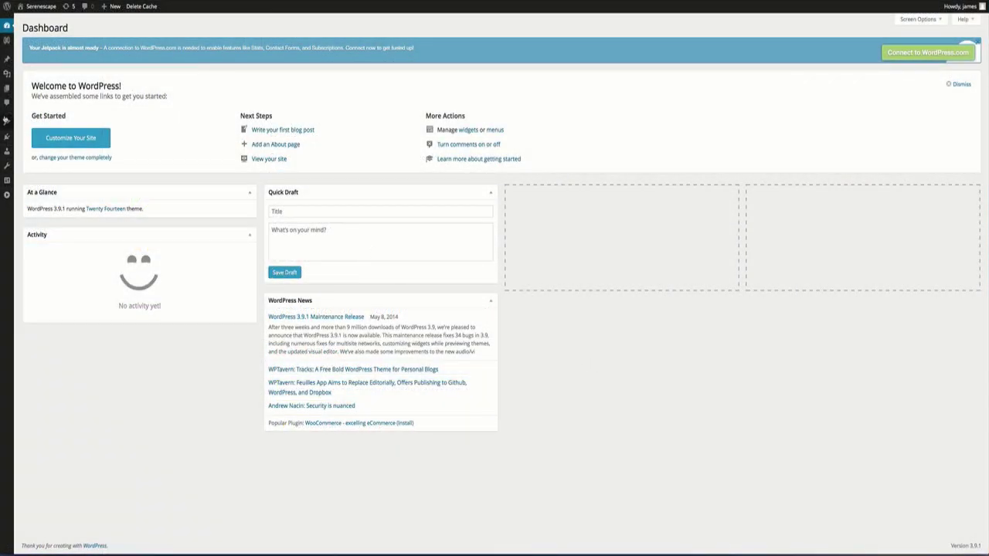
{"action": "mouse_move", "coordinate": [28, 139]}
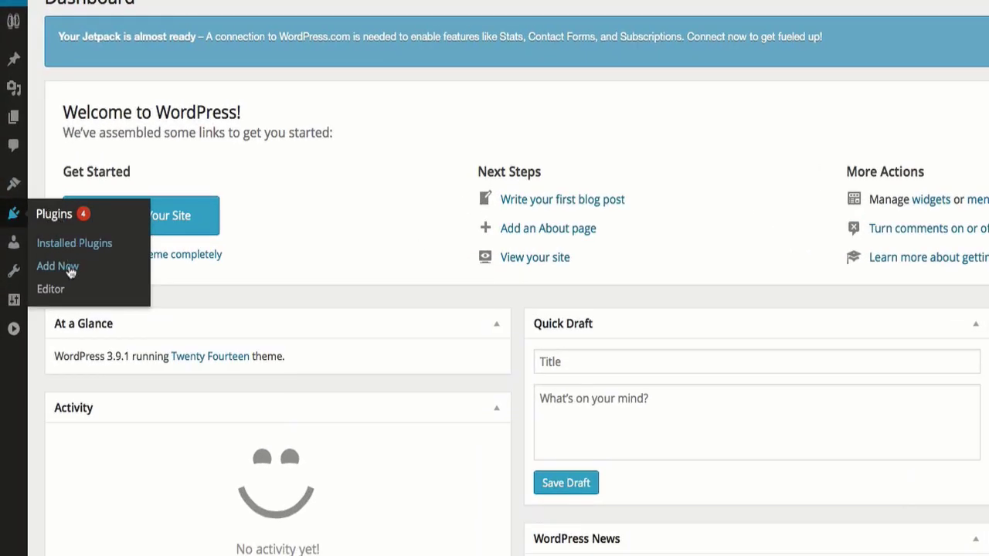
Search the plugin directory for 'All in ones SEO Pack', then install and activate All in One SEO Pack.
{"action": "left_click", "coordinate": [87, 272]}
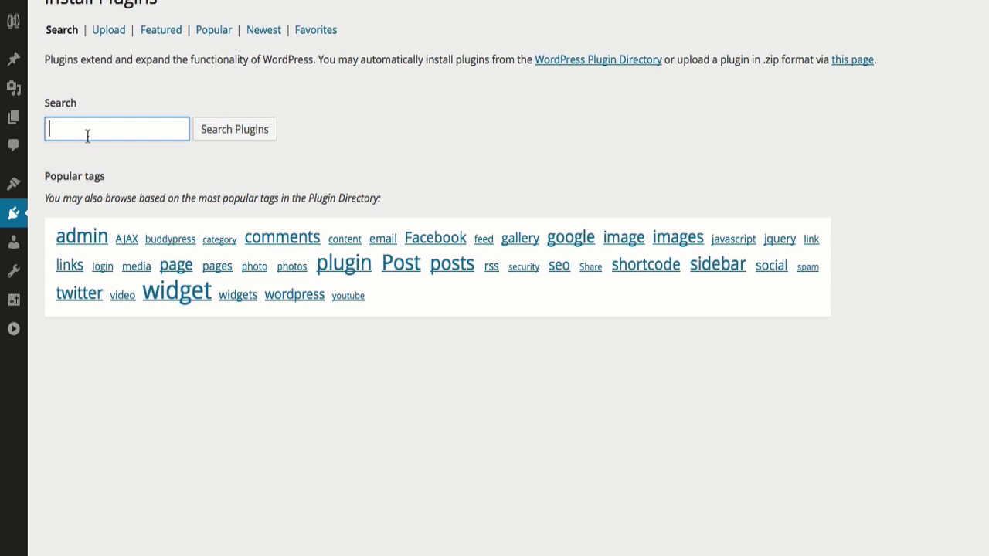
{"action": "type", "text": "All in ones "}
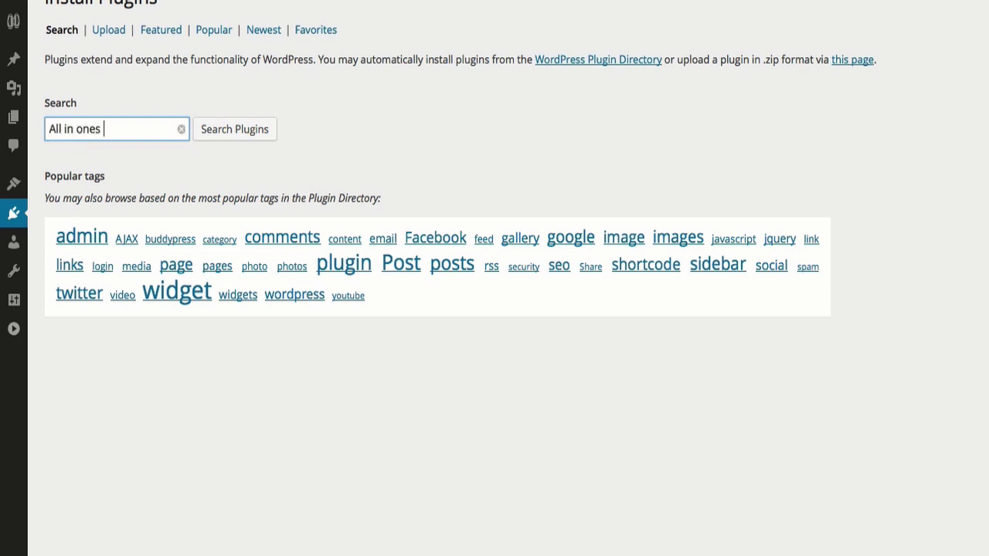
{"action": "type", "text": "SEO Pack"}
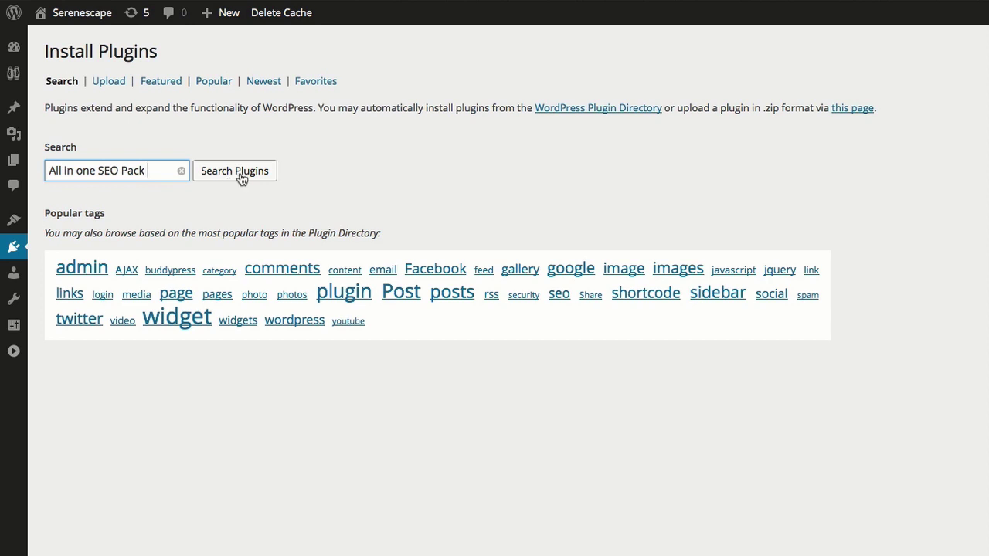
{"action": "left_click", "coordinate": [241, 173]}
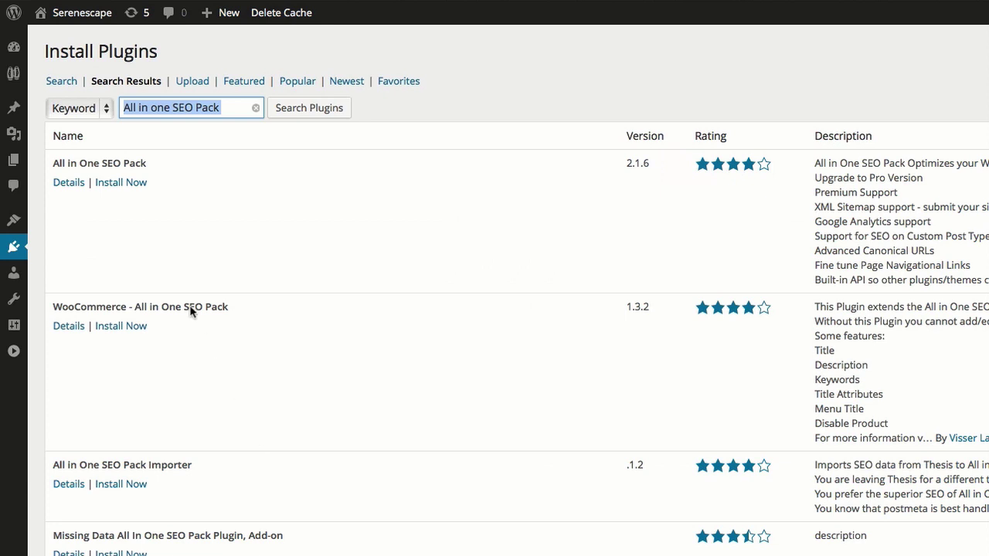
{"action": "left_click", "coordinate": [121, 184]}
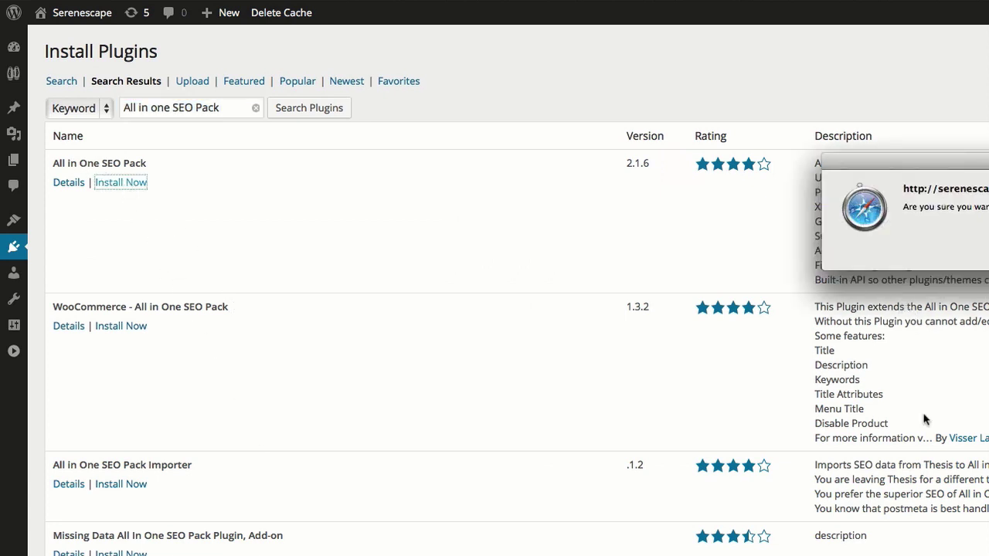
{"action": "key", "text": "Return"}
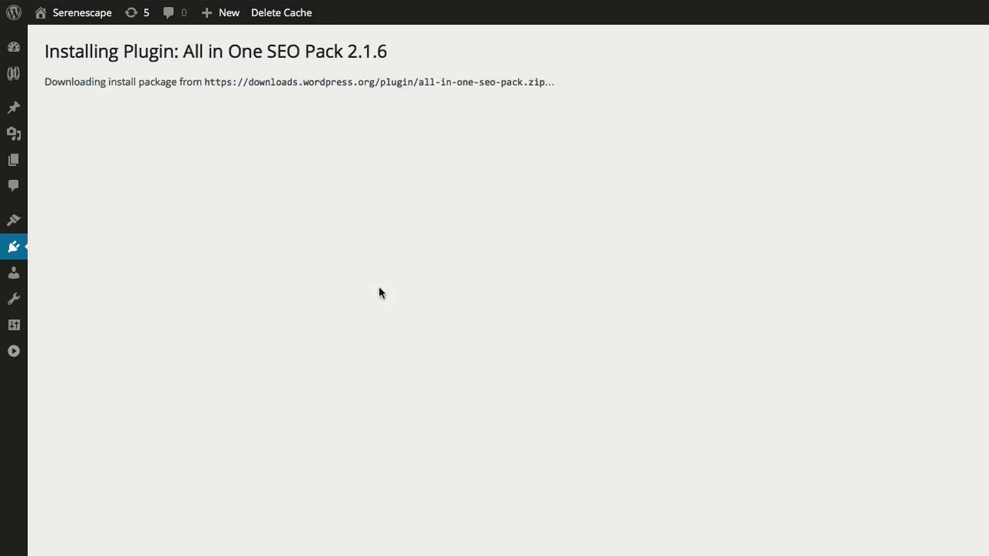
{"action": "left_click", "coordinate": [97, 187]}
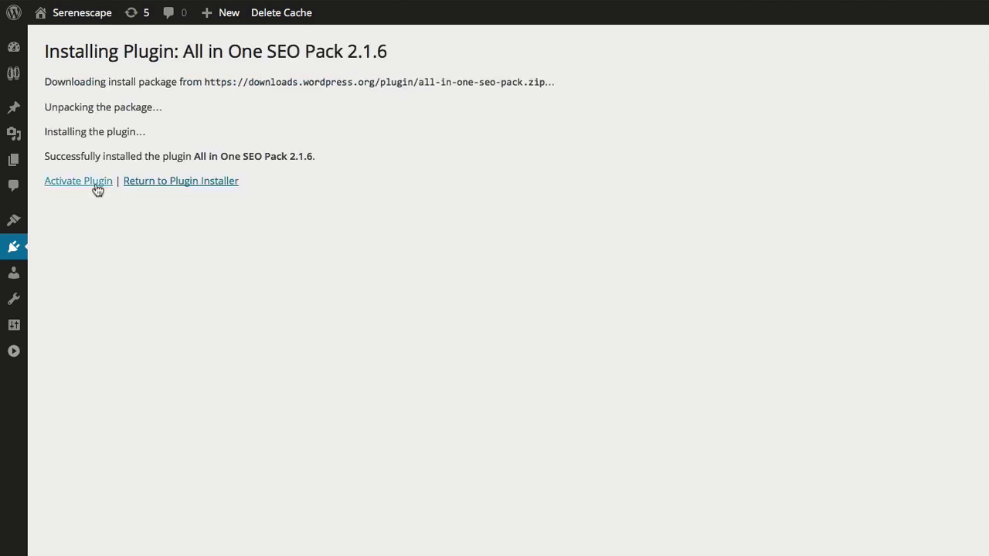
{"action": "mouse_move", "coordinate": [22, 105]}
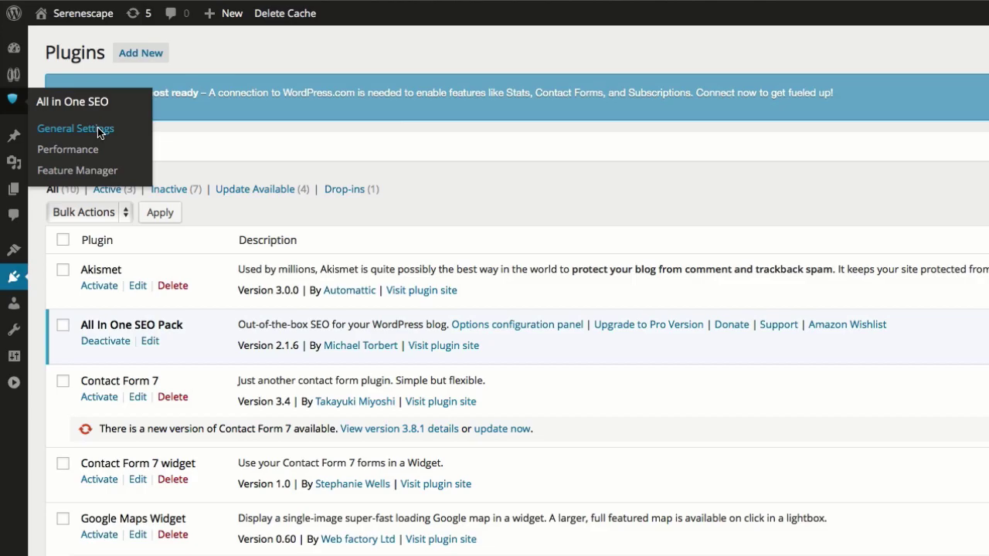
Enter home title 'Serenescape | Newport Beach Landscape Design Firm', a home description and landscaping keywords.
{"action": "left_click", "coordinate": [75, 129]}
{"action": "scroll", "coordinate": [309, 155], "scroll_direction": "down", "scroll_amount": 10}
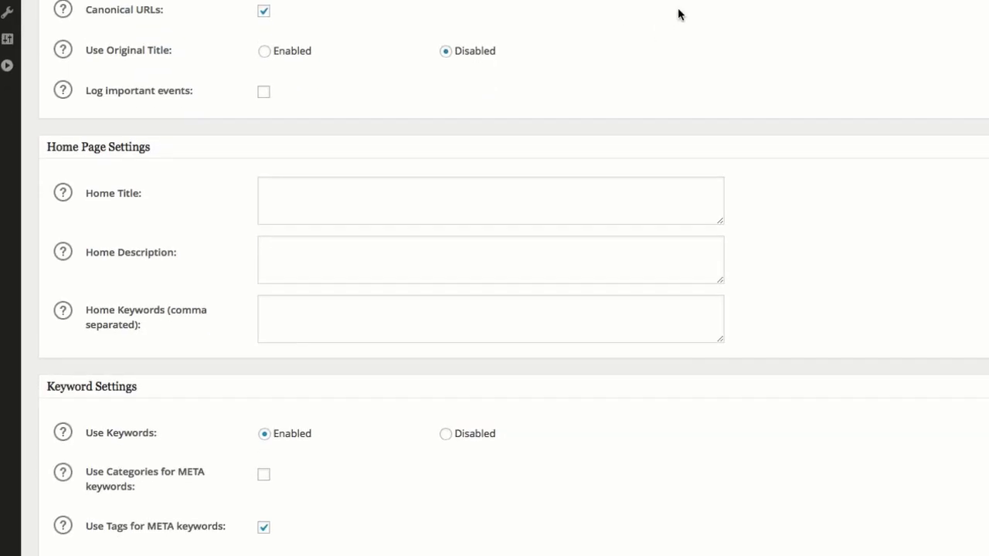
{"action": "left_click", "coordinate": [319, 203]}
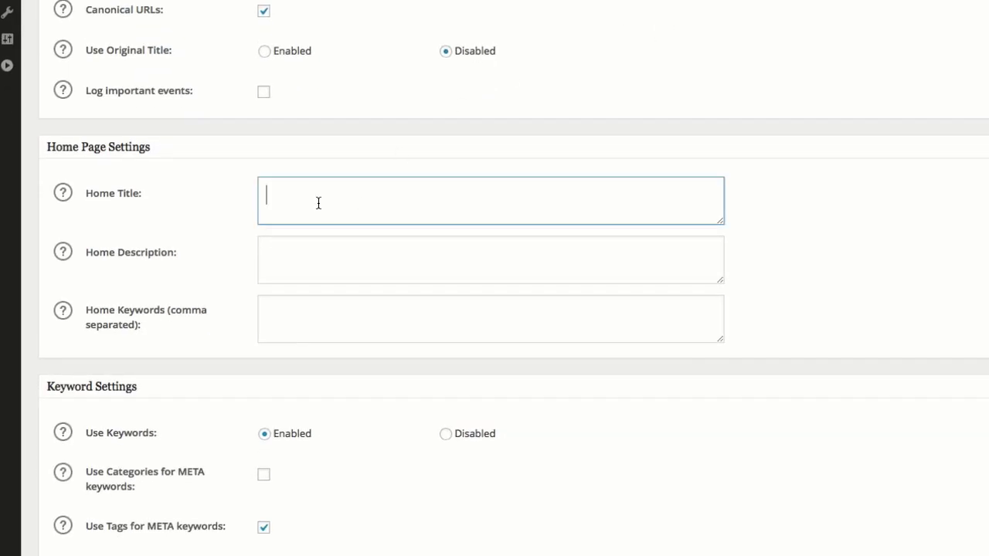
{"action": "left_click", "coordinate": [313, 272]}
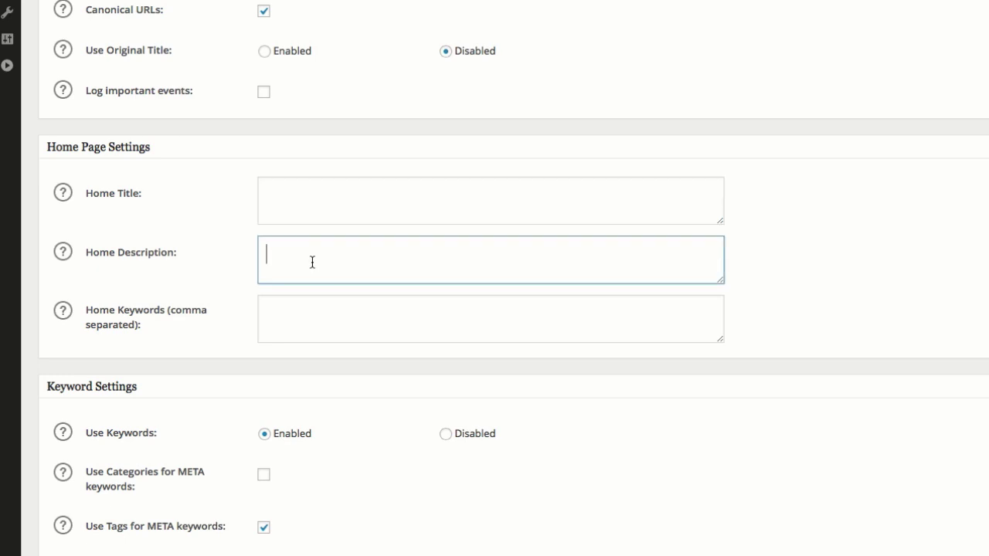
{"action": "left_click", "coordinate": [299, 201]}
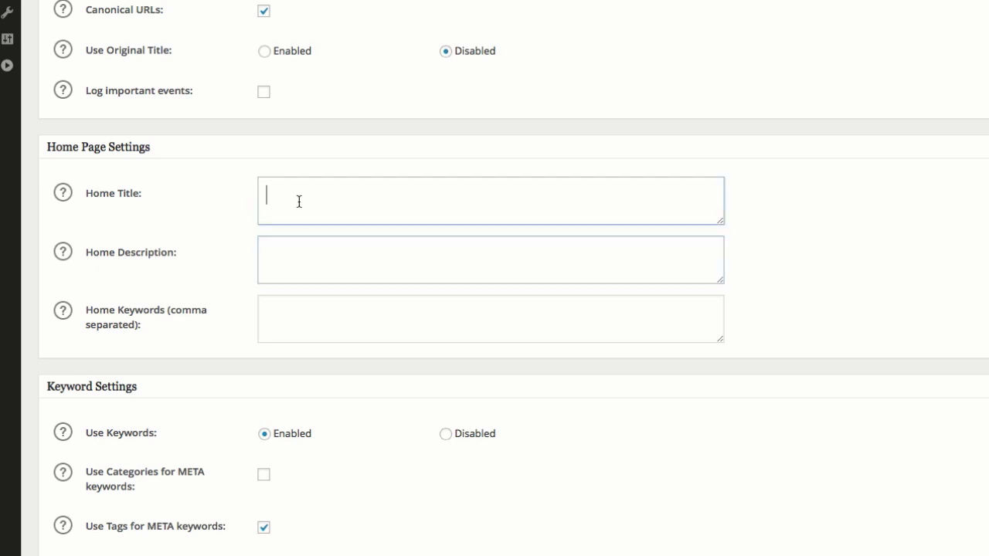
{"action": "left_click", "coordinate": [308, 271]}
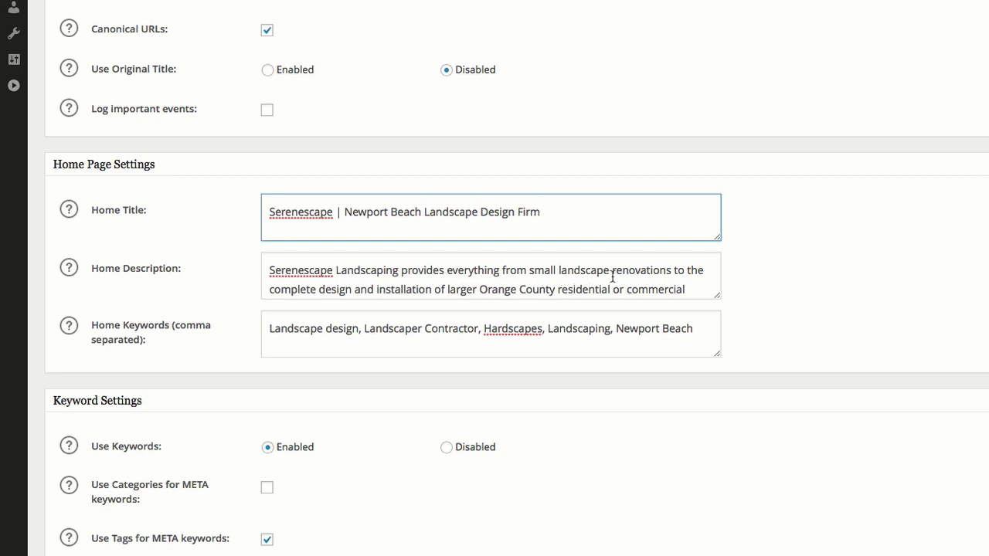
{"action": "scroll", "coordinate": [474, 278], "scroll_direction": "down", "scroll_amount": 2}
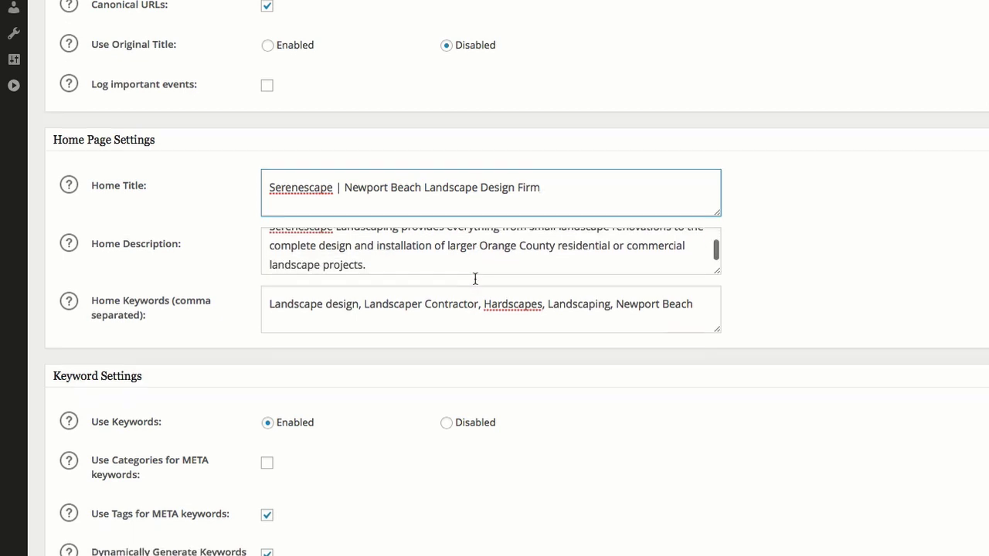
{"action": "scroll", "coordinate": [924, 172], "scroll_direction": "up", "scroll_amount": 2}
{"action": "scroll", "coordinate": [556, 262], "scroll_direction": "up", "scroll_amount": 2}
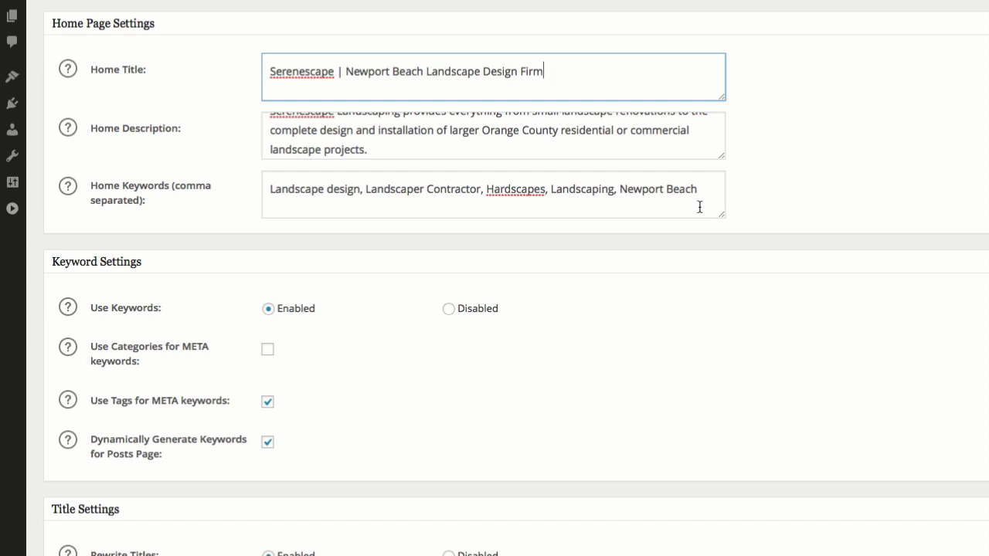
{"action": "scroll", "coordinate": [688, 177], "scroll_direction": "up", "scroll_amount": 3}
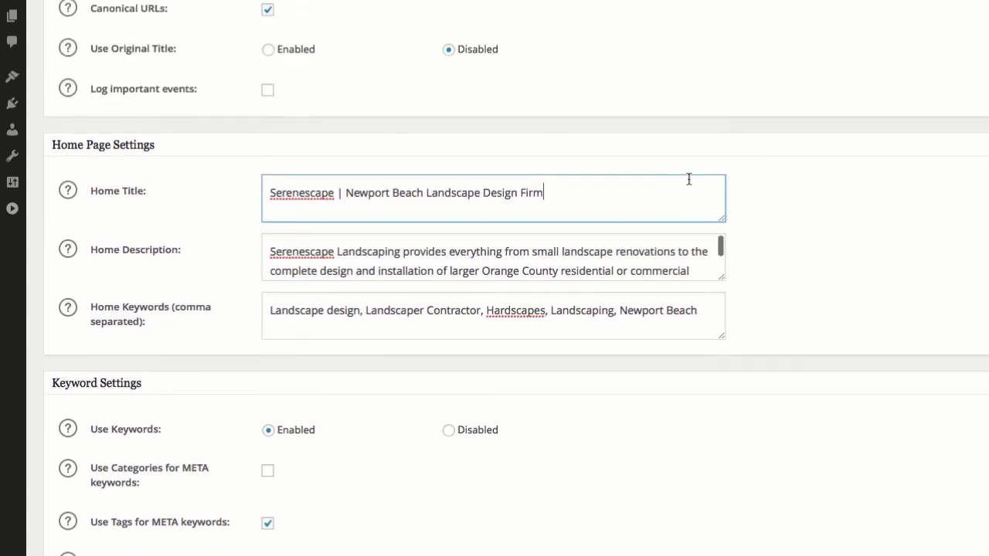
Open the live Serenescape site from the admin bar in a new tab and view it.
{"action": "right_click", "coordinate": [38, 61]}
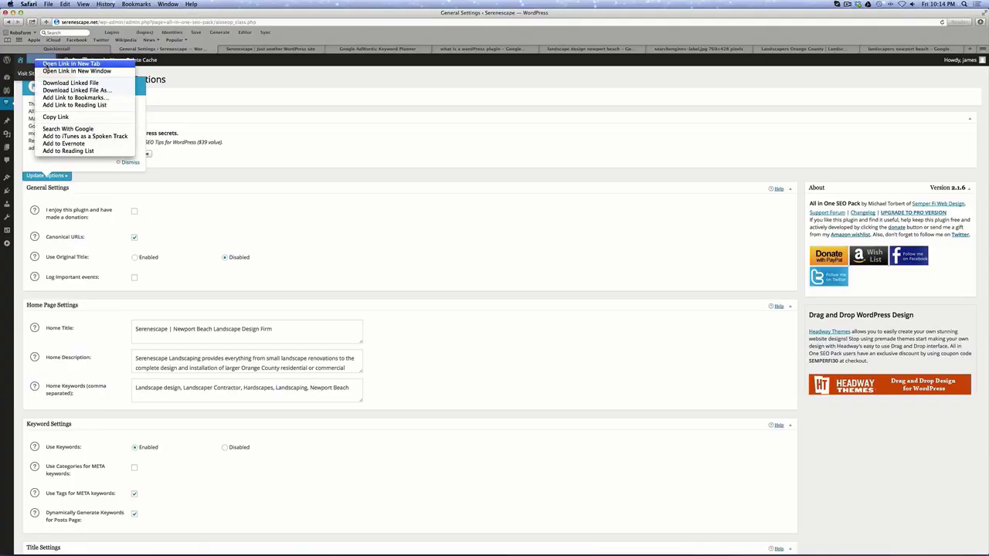
{"action": "left_click", "coordinate": [47, 65]}
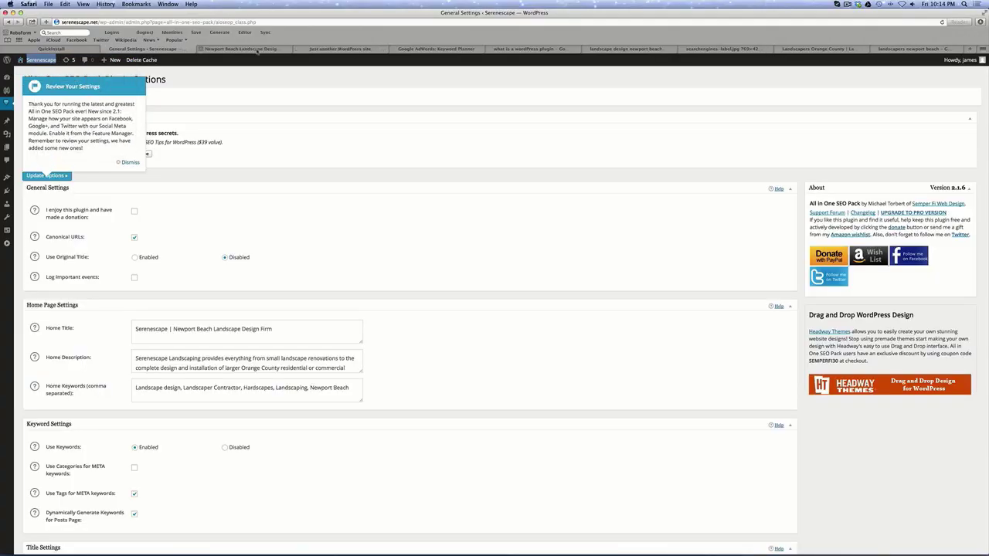
{"action": "left_click", "coordinate": [247, 49]}
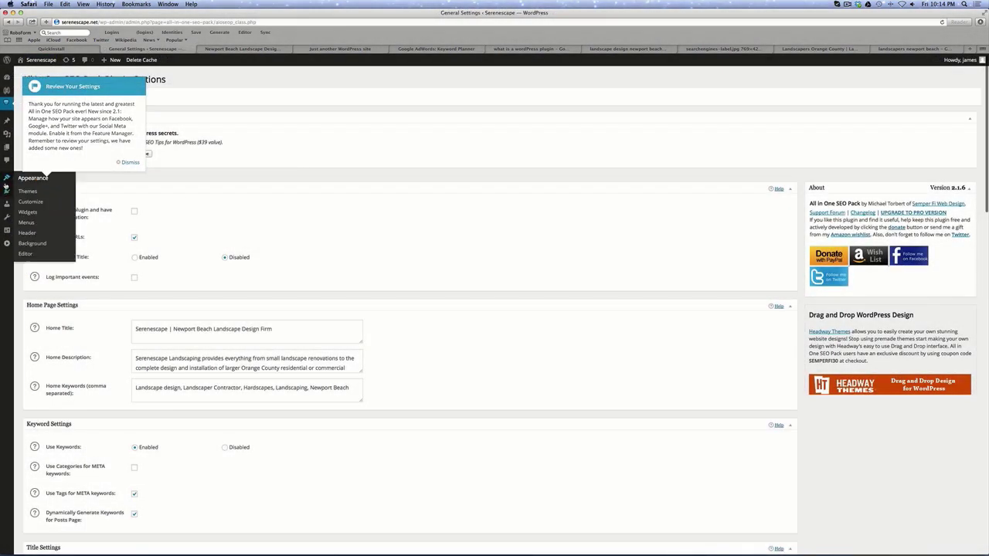
Search for 'google xml sitemap', then install and activate the Google XML Sitemap plugin.
{"action": "mouse_move", "coordinate": [7, 192]}
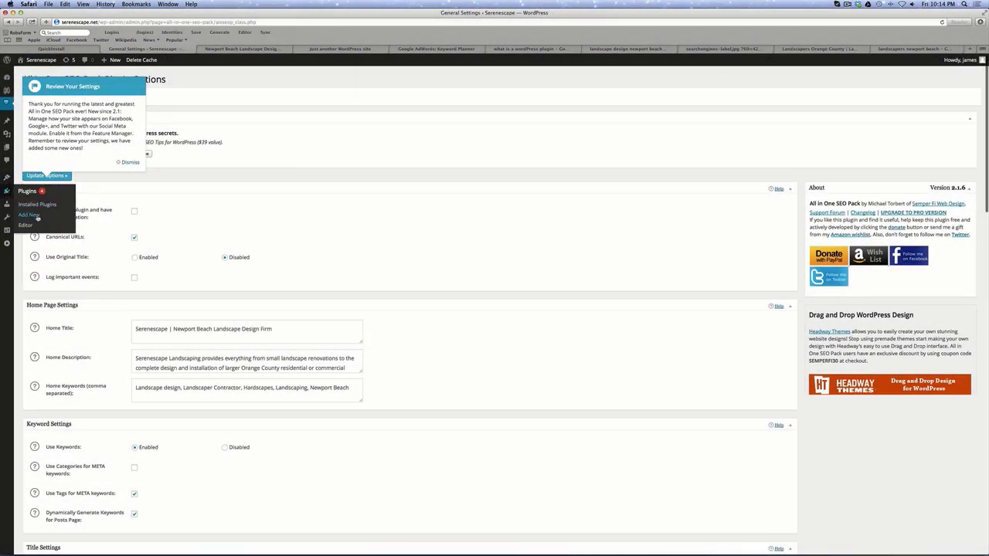
{"action": "left_click", "coordinate": [30, 215]}
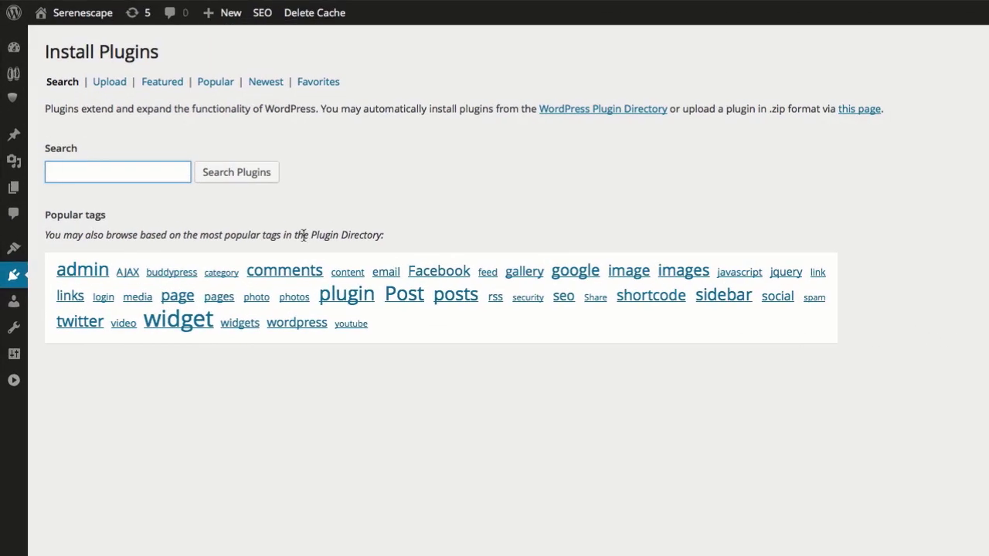
{"action": "type", "text": "google xml sitemap"}
{"action": "key", "text": "Escape"}
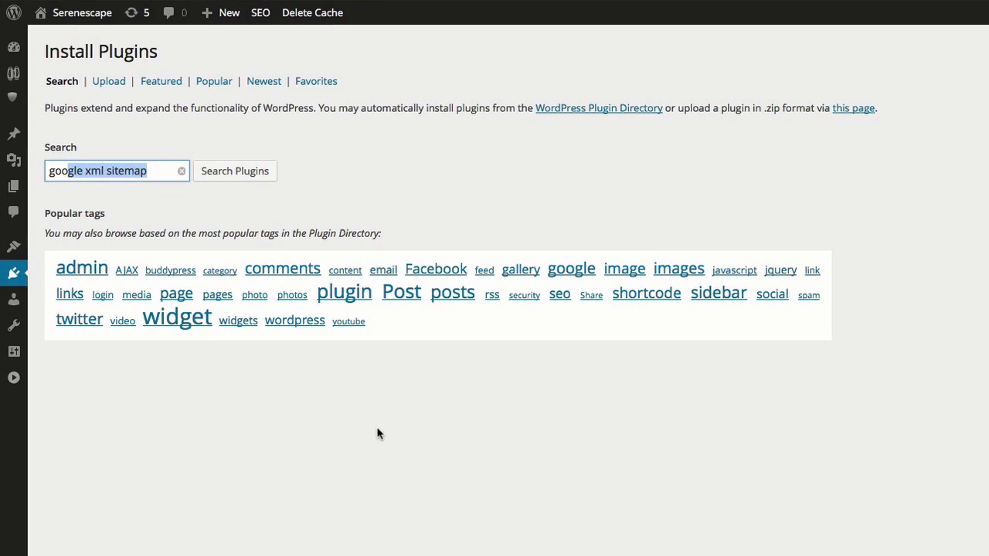
{"action": "left_click", "coordinate": [228, 175]}
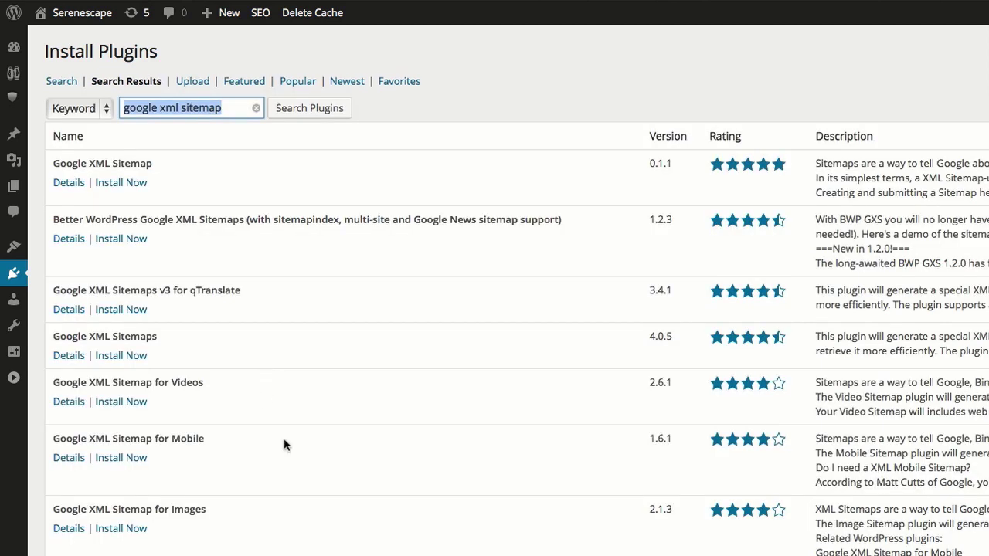
{"action": "left_click", "coordinate": [121, 184]}
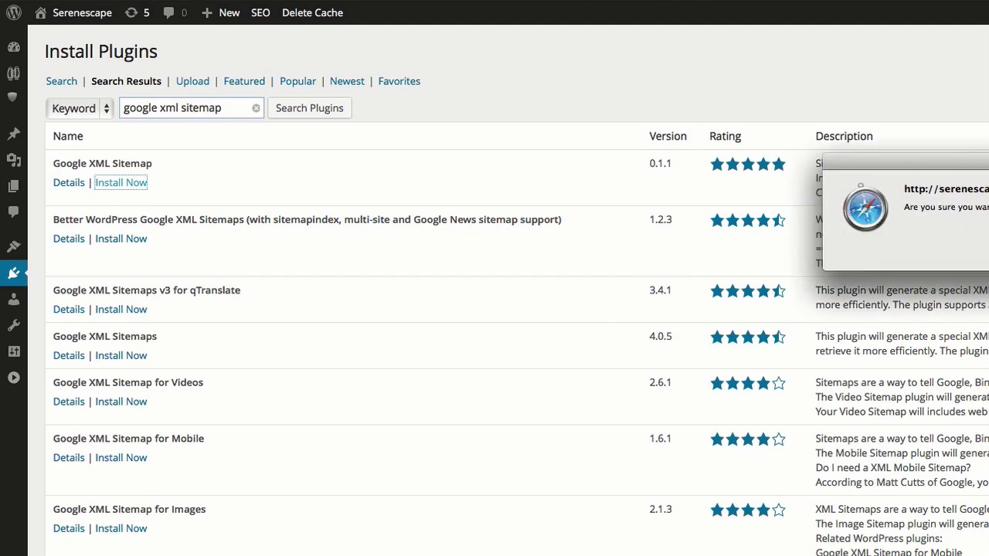
{"action": "key", "text": "Return"}
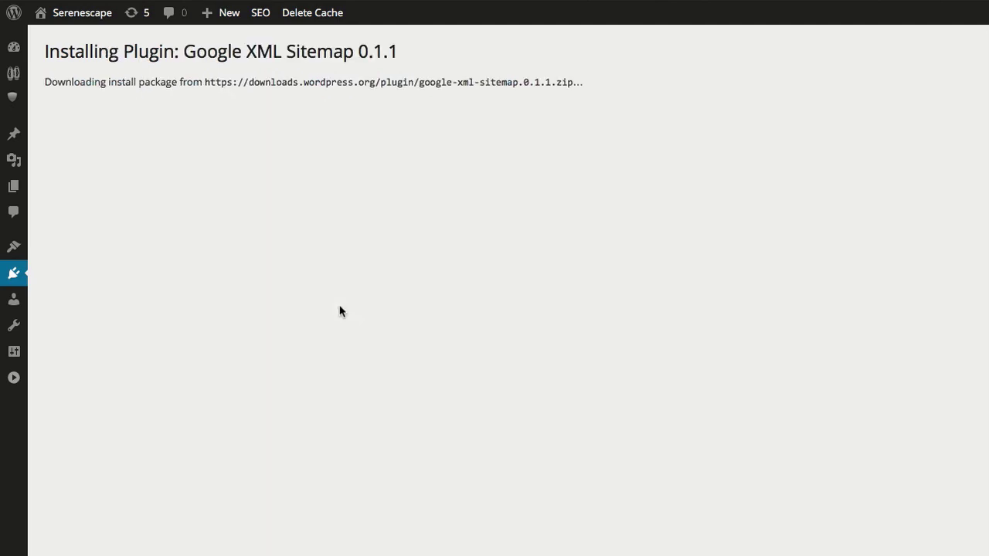
{"action": "left_click", "coordinate": [70, 180]}
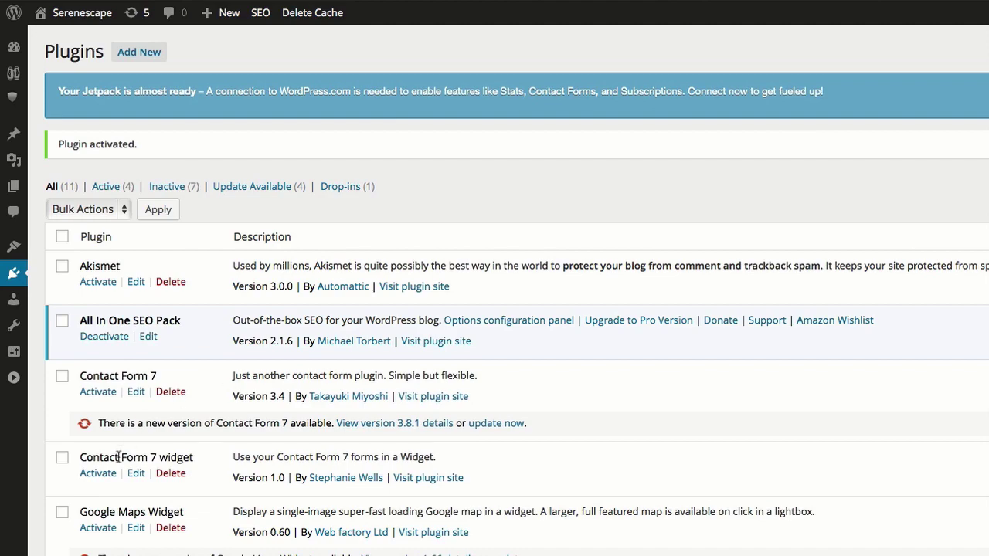
Search the plugin directory for 'seo friendly images'.
{"action": "scroll", "coordinate": [120, 456], "scroll_direction": "down", "scroll_amount": 2}
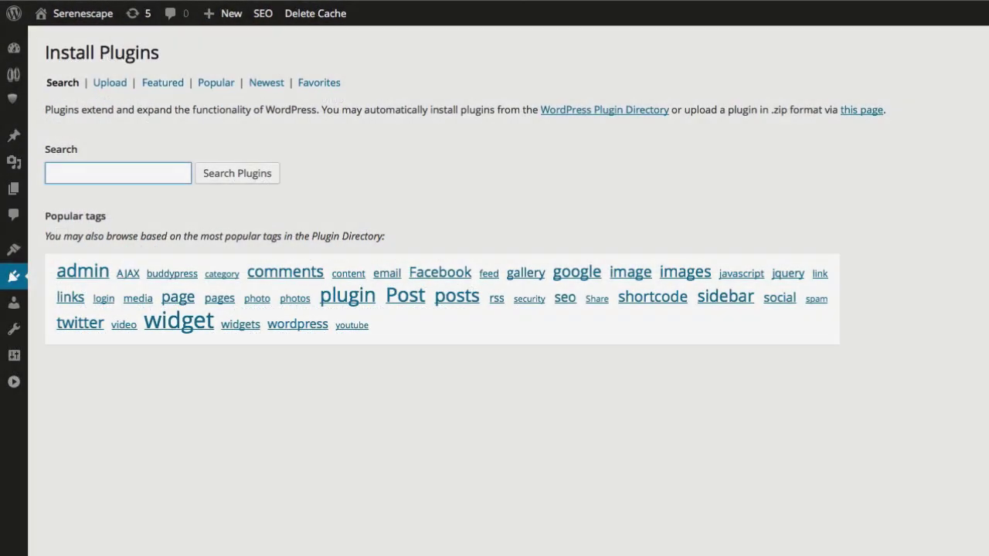
{"action": "type", "text": "seo fr"}
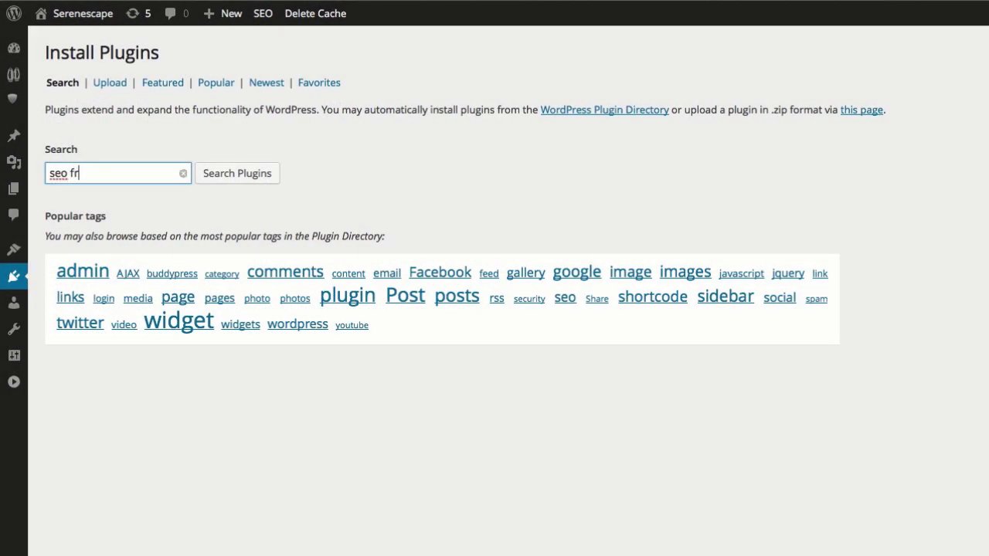
{"action": "type", "text": "iendly images"}
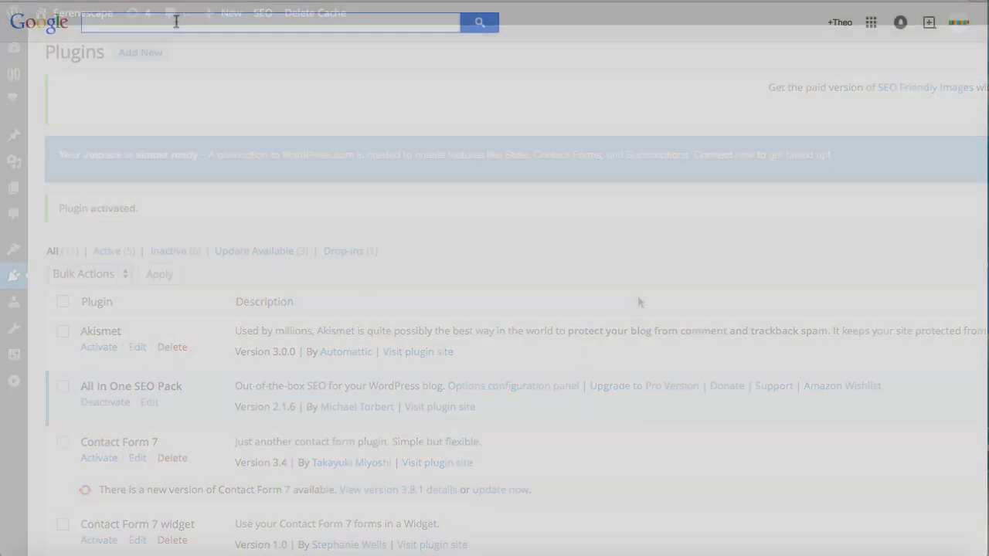
Search Google for Serenescape and scroll through the Newport Beach image results.
{"action": "type", "text": "serenes"}
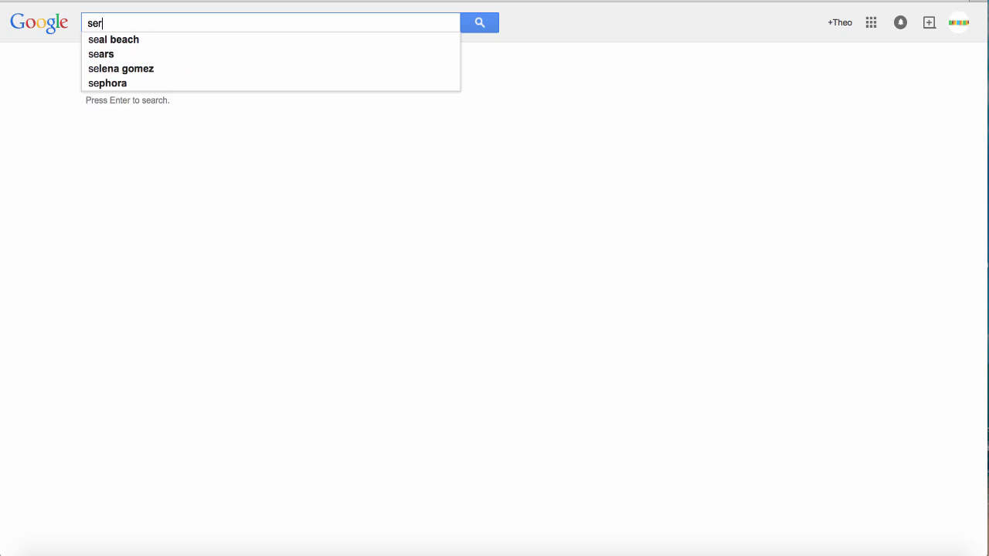
{"action": "type", "text": "cape newport beach"}
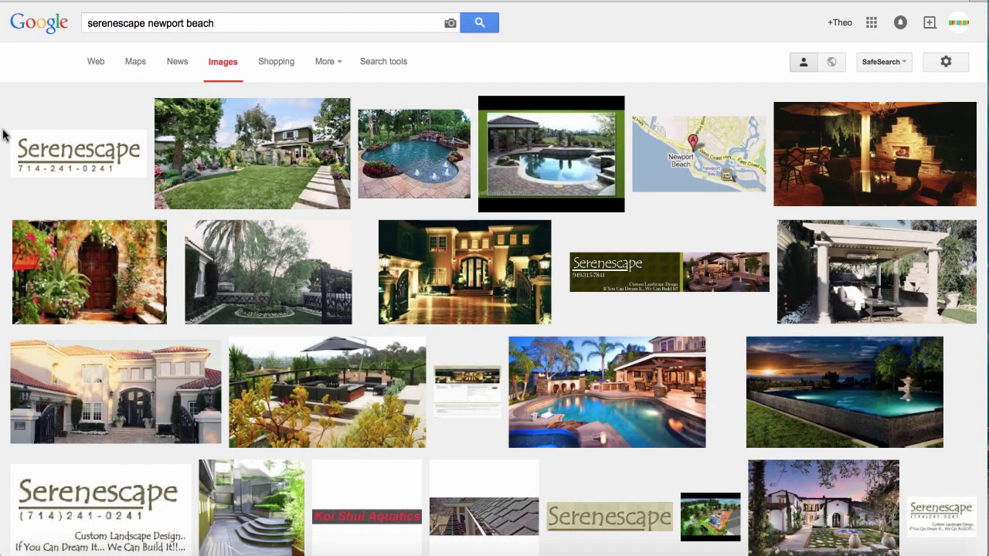
{"action": "scroll", "coordinate": [4, 136], "scroll_direction": "down", "scroll_amount": 5}
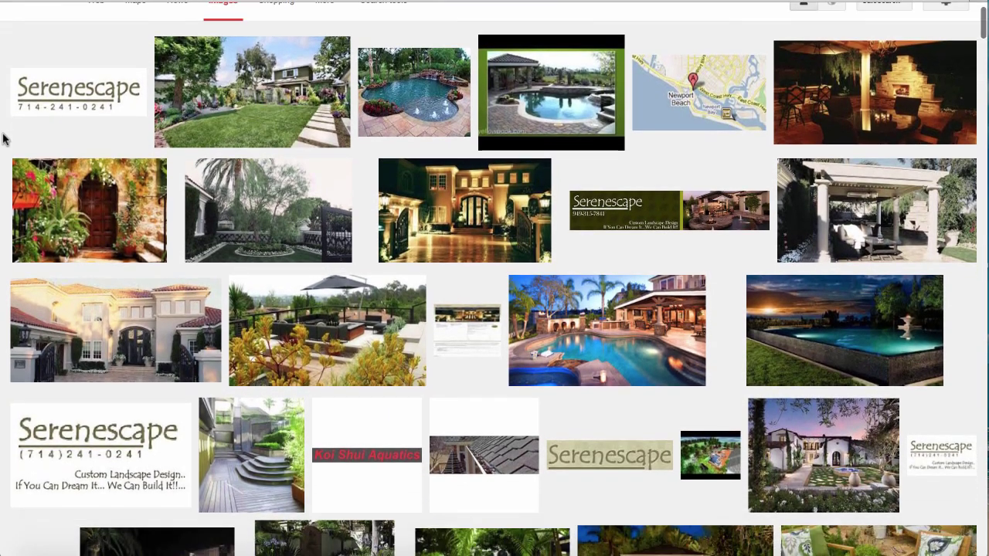
{"action": "scroll", "coordinate": [4, 136], "scroll_direction": "down", "scroll_amount": 6}
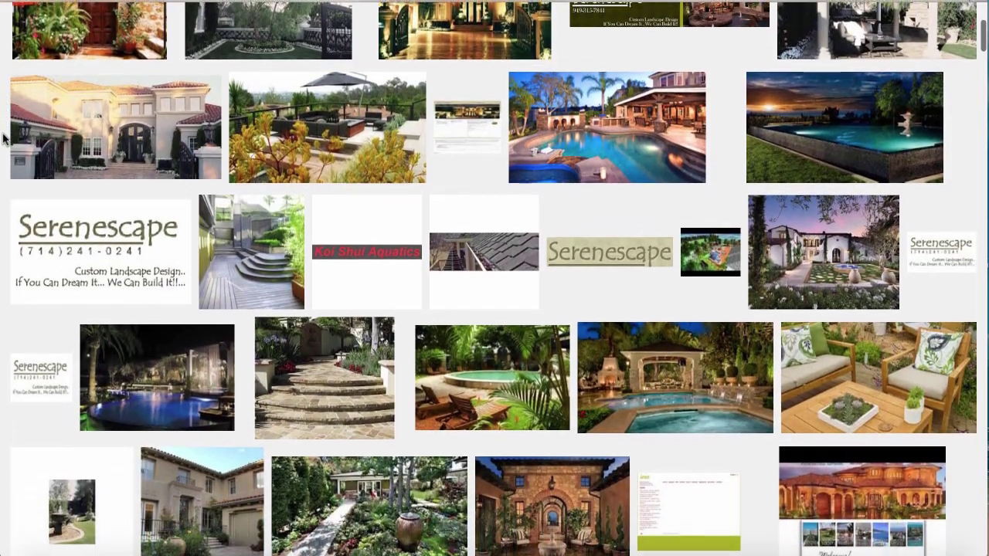
{"action": "scroll", "coordinate": [4, 137], "scroll_direction": "down", "scroll_amount": 6}
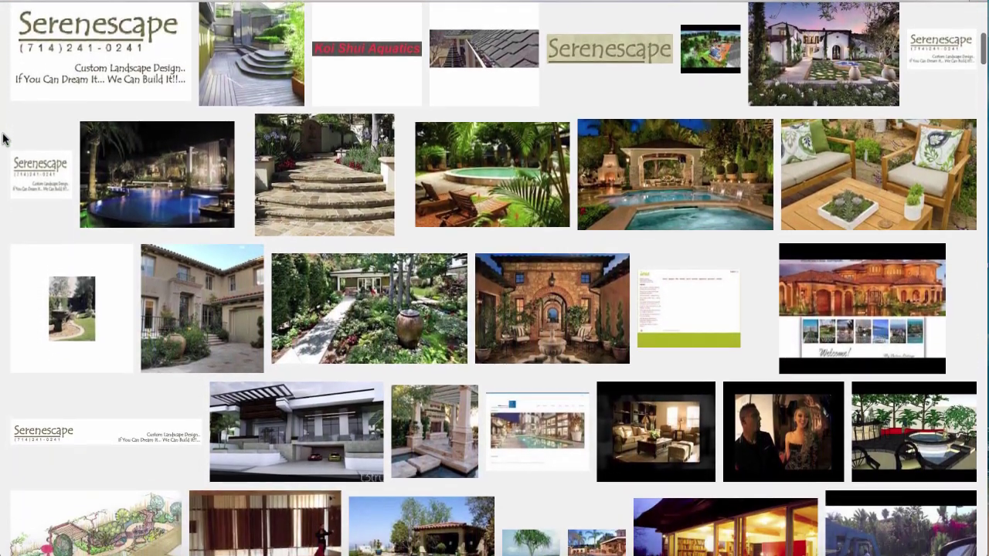
{"action": "scroll", "coordinate": [4, 137], "scroll_direction": "down", "scroll_amount": 1}
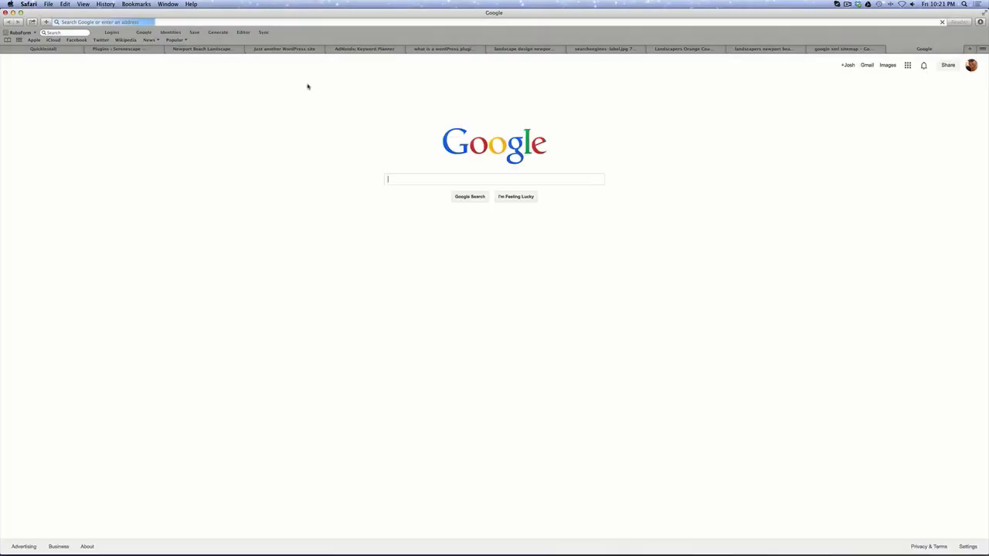
Search Google for 'landscape design newport beach', correcting the typos in the query.
{"action": "left_click", "coordinate": [467, 168]}
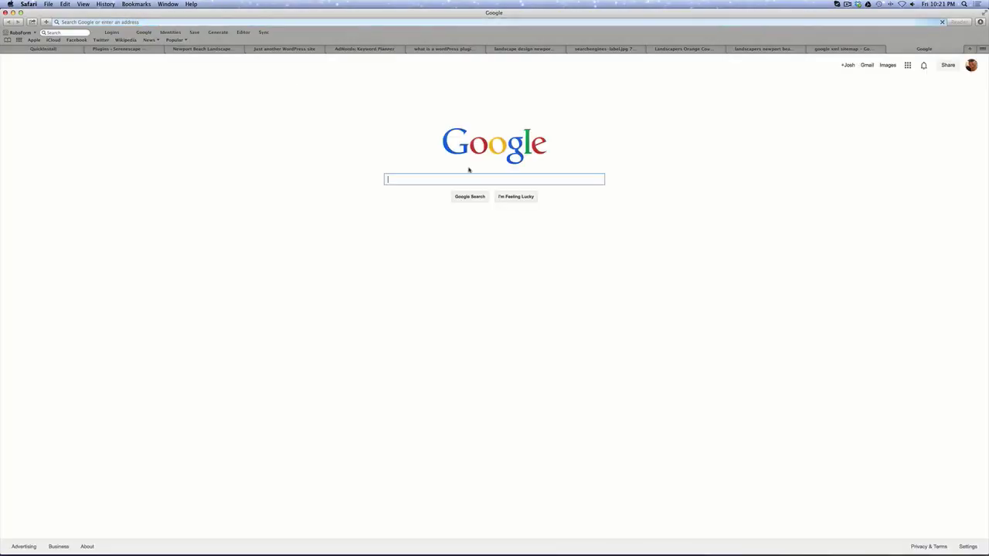
{"action": "type", "text": "land"}
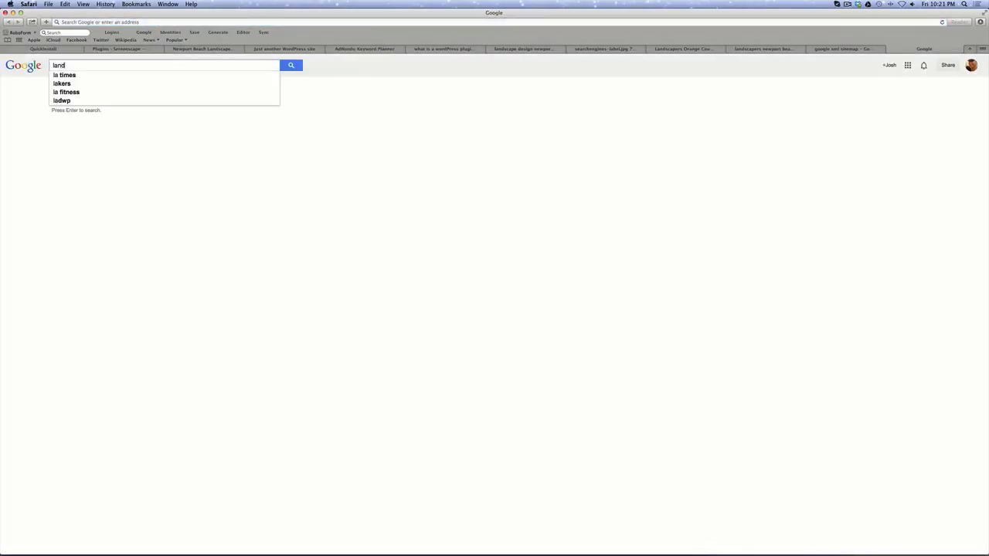
{"action": "type", "text": "scpae desing en"}
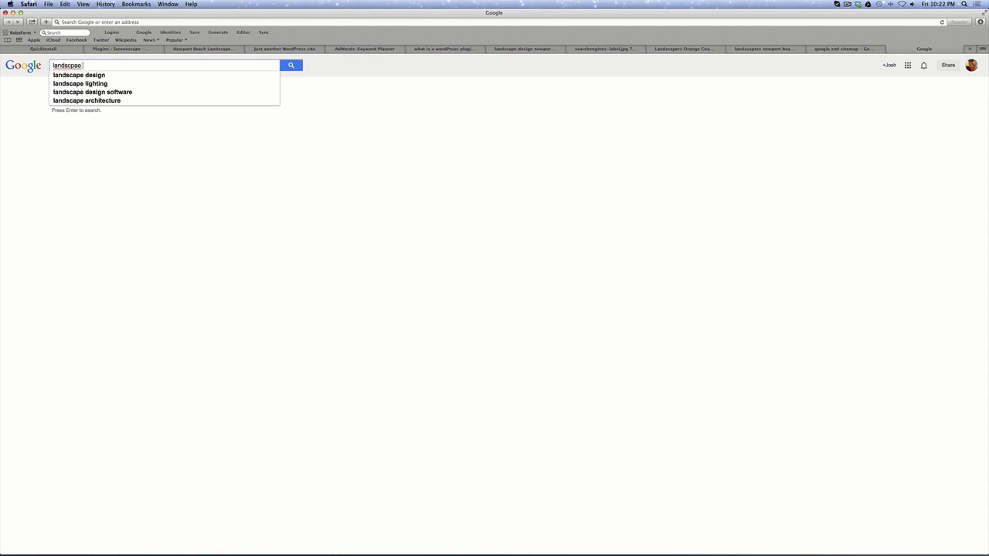
{"action": "key", "text": "BackSpace"}
{"action": "key", "text": "BackSpace"}
{"action": "type", "text": "n"}
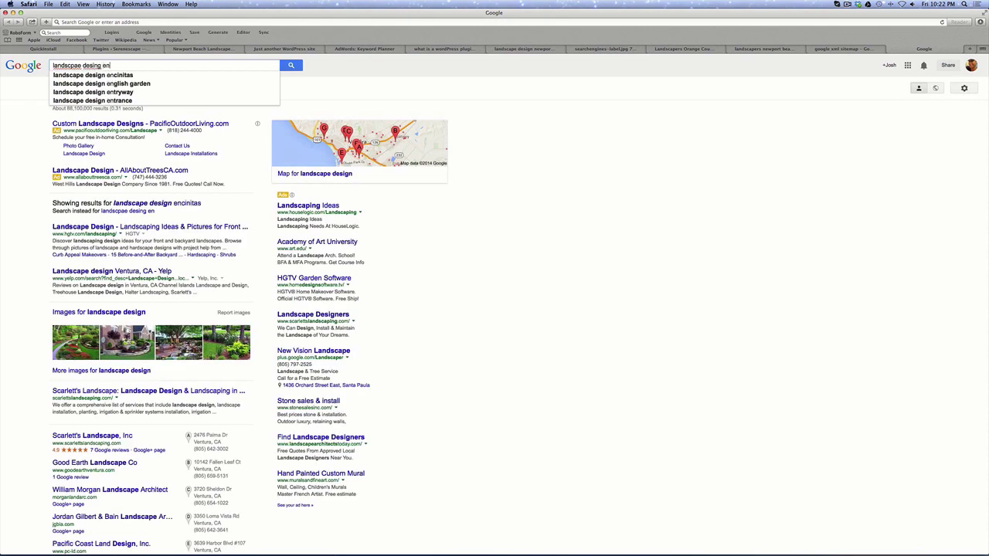
{"action": "type", "text": "eport br"}
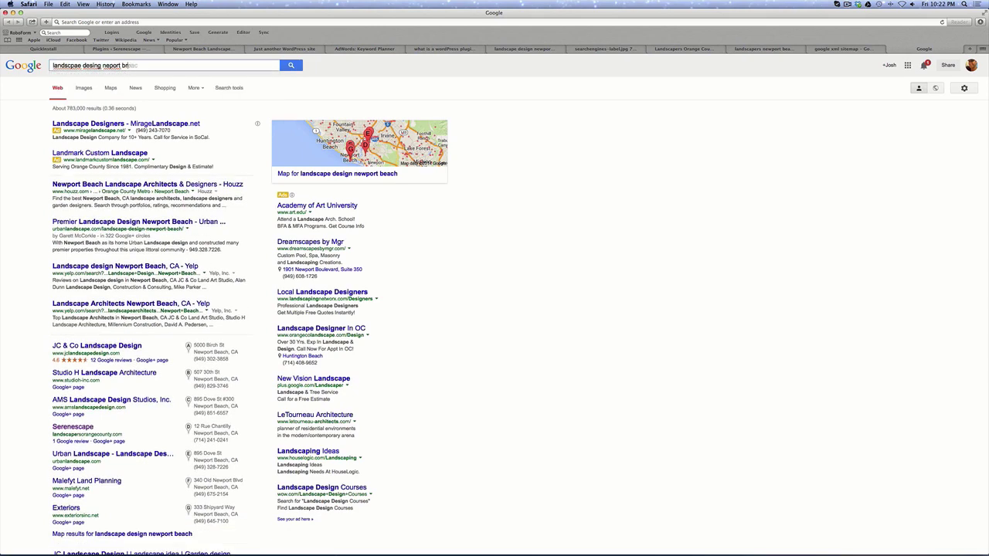
{"action": "key", "text": "BackSpace"}
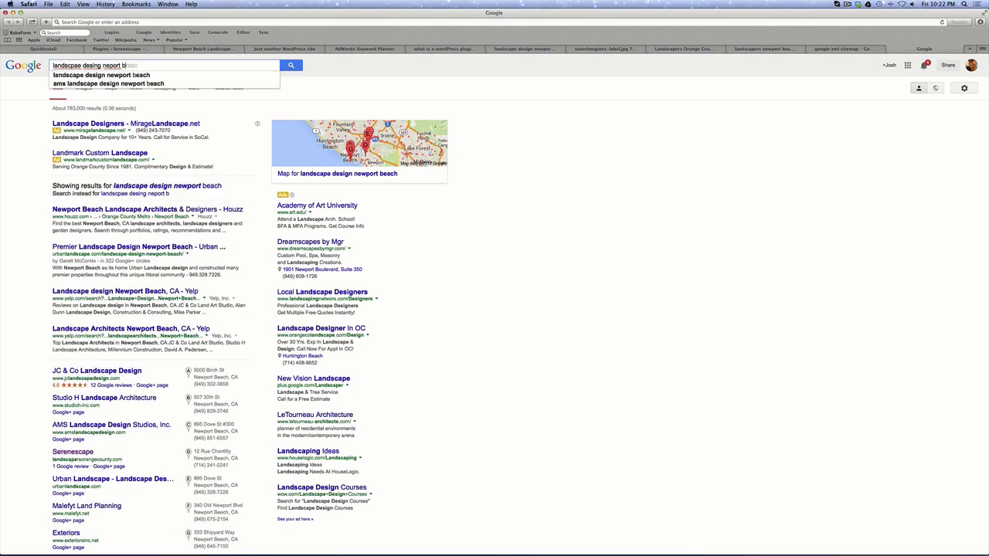
{"action": "type", "text": "each"}
{"action": "key", "text": "Return"}
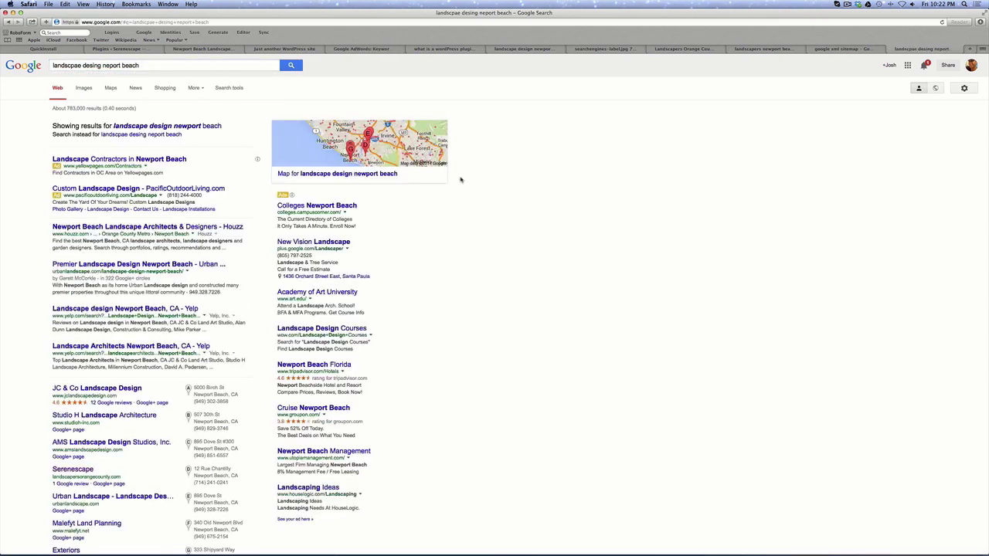
Browse the image results, then search the plugin directory for WP Socializer.
{"action": "left_click", "coordinate": [86, 89]}
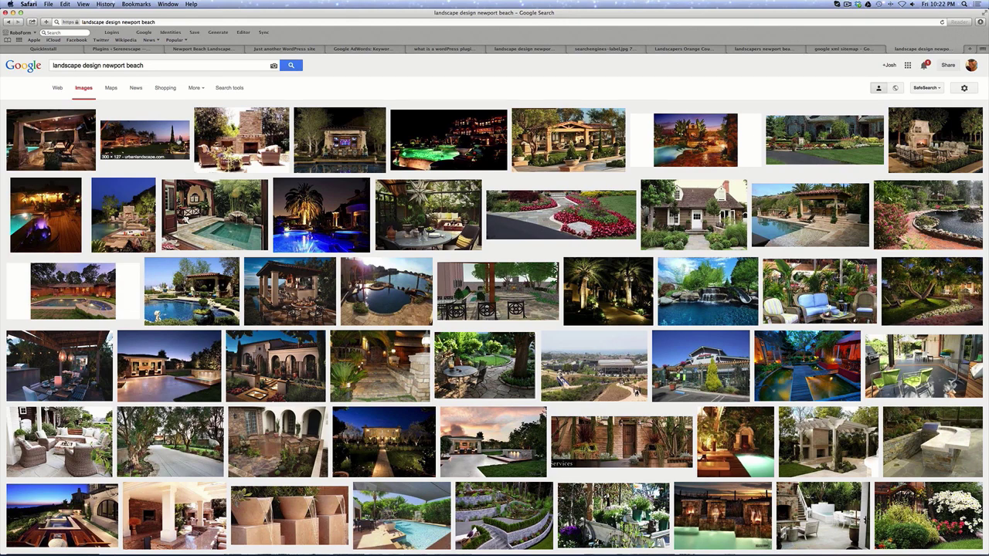
{"action": "scroll", "coordinate": [332, 213], "scroll_direction": "down", "scroll_amount": 10}
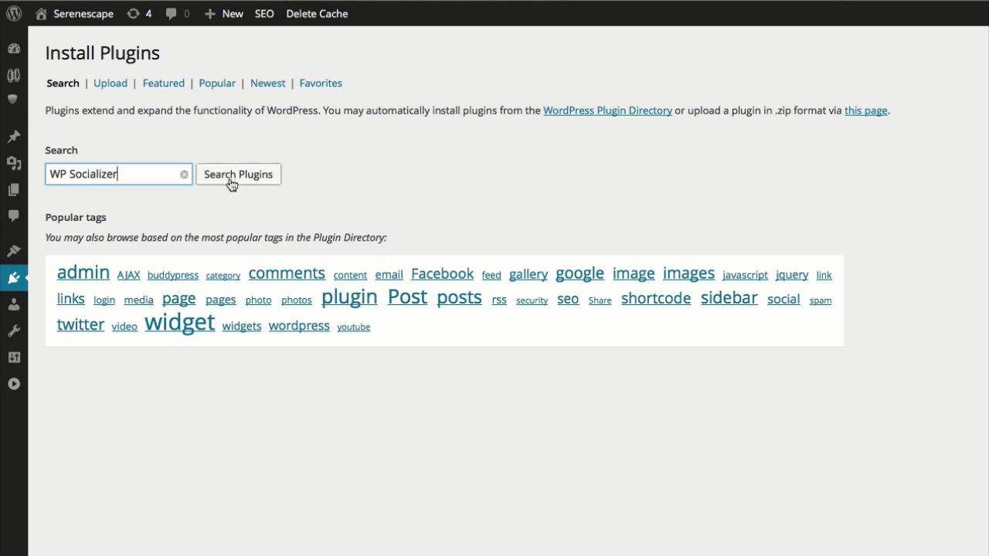
{"action": "left_click", "coordinate": [230, 181]}
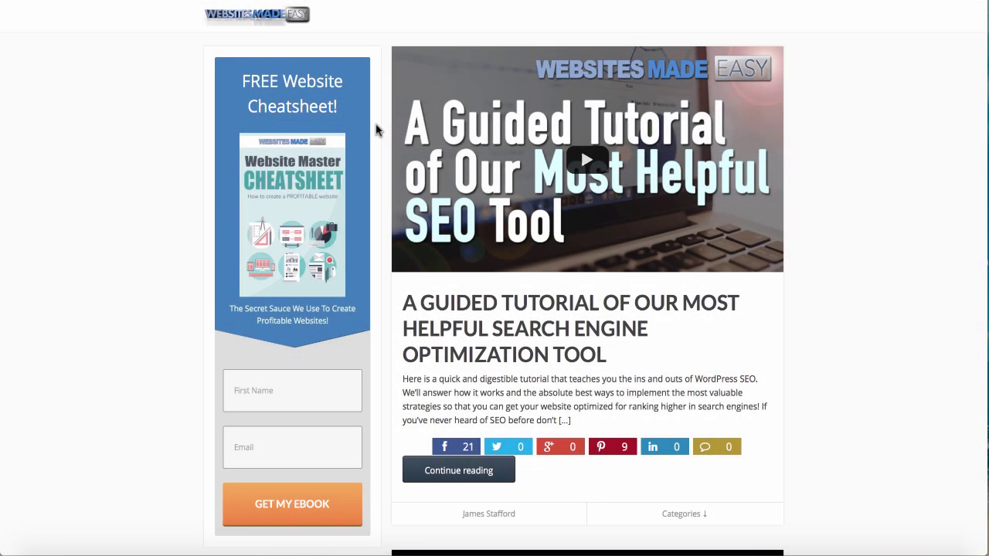
{"action": "scroll", "coordinate": [376, 130], "scroll_direction": "down", "scroll_amount": 5}
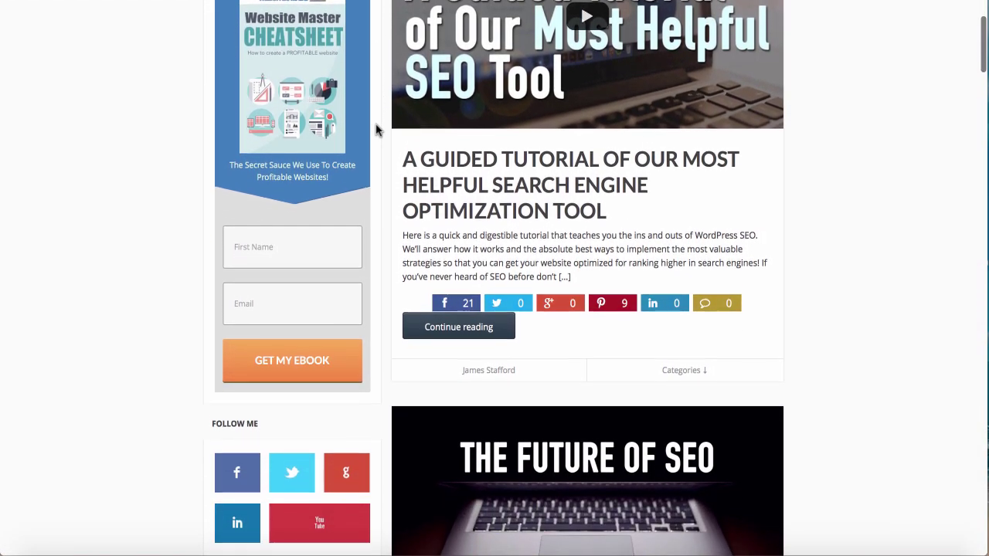
{"action": "scroll", "coordinate": [376, 130], "scroll_direction": "down", "scroll_amount": 7}
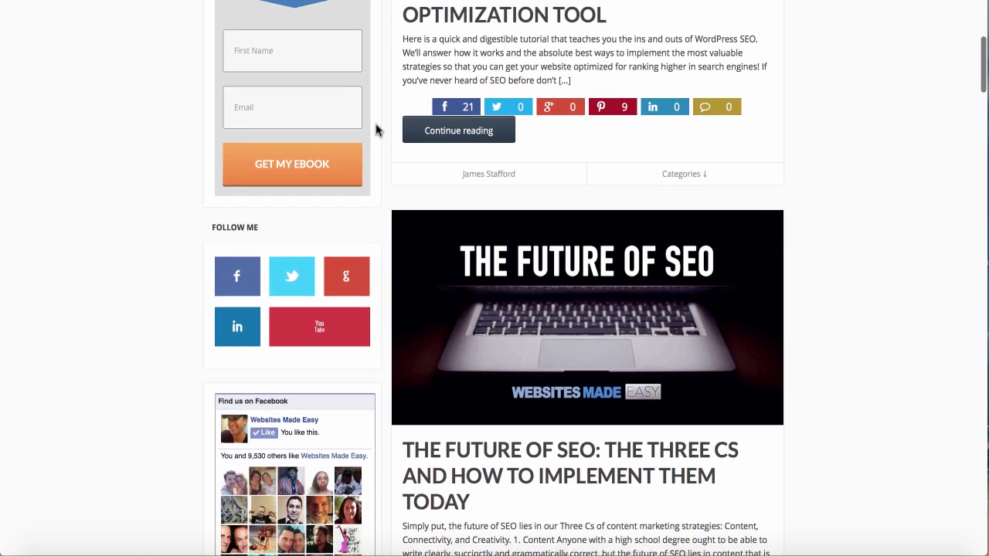
{"action": "scroll", "coordinate": [376, 130], "scroll_direction": "down", "scroll_amount": 7}
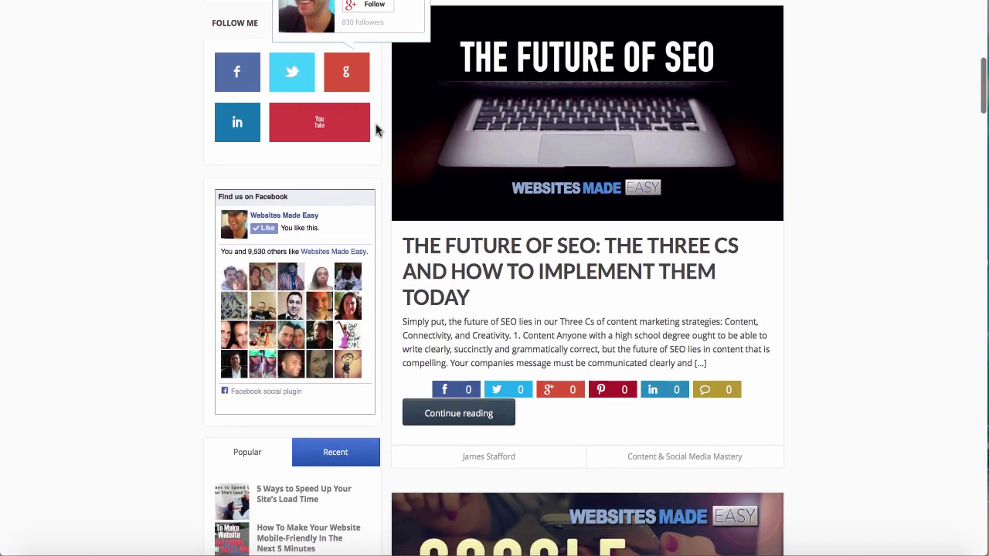
{"action": "scroll", "coordinate": [376, 130], "scroll_direction": "down", "scroll_amount": 1}
{"action": "scroll", "coordinate": [376, 130], "scroll_direction": "up", "scroll_amount": 4}
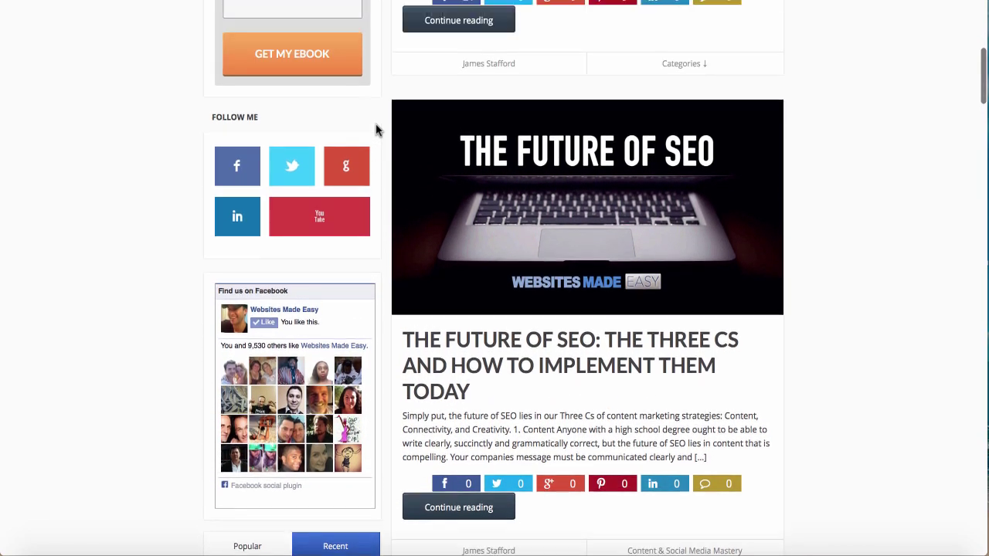
{"action": "scroll", "coordinate": [377, 130], "scroll_direction": "up", "scroll_amount": 8}
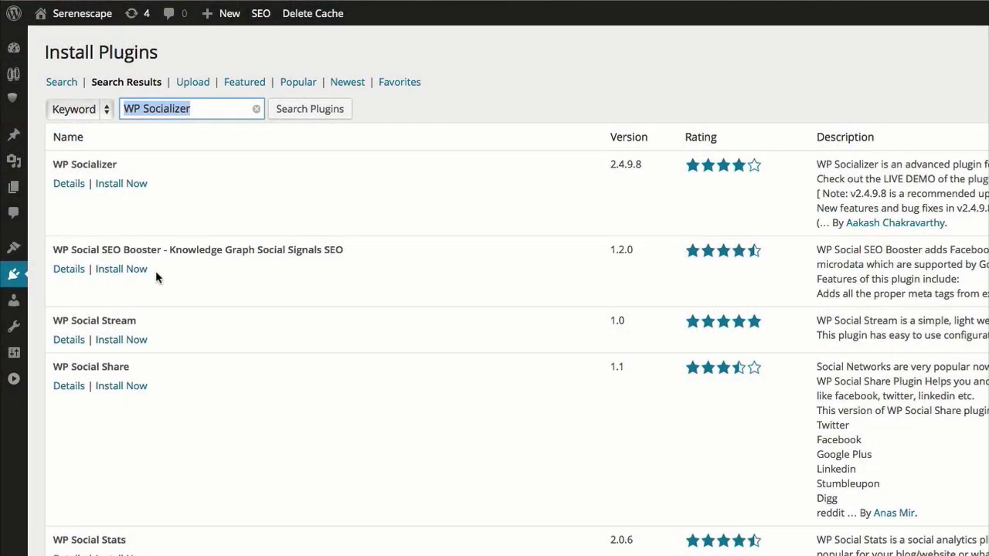
Install and activate WP Socializer 2.4.9.8, then scroll its welcome page of release notes.
{"action": "left_click", "coordinate": [120, 185]}
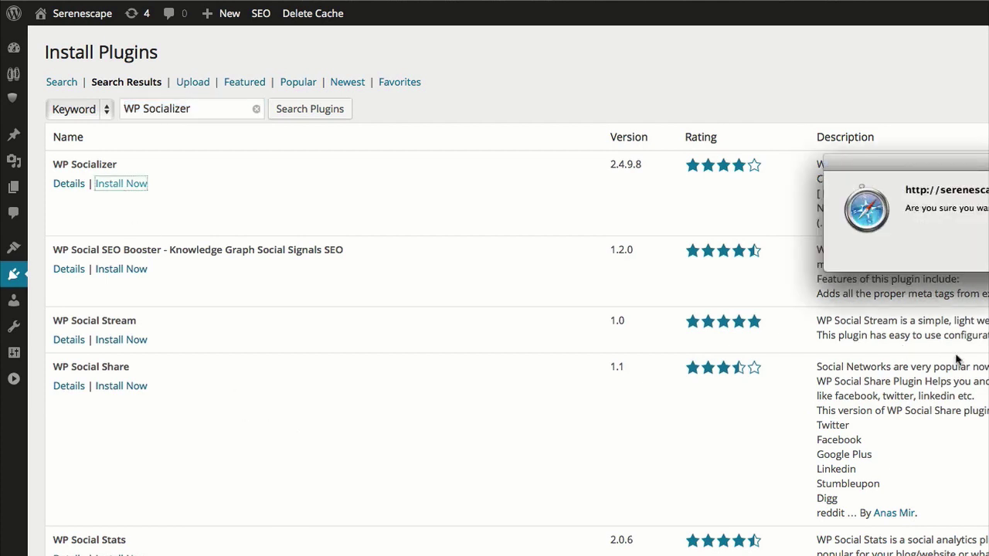
{"action": "key", "text": "Return"}
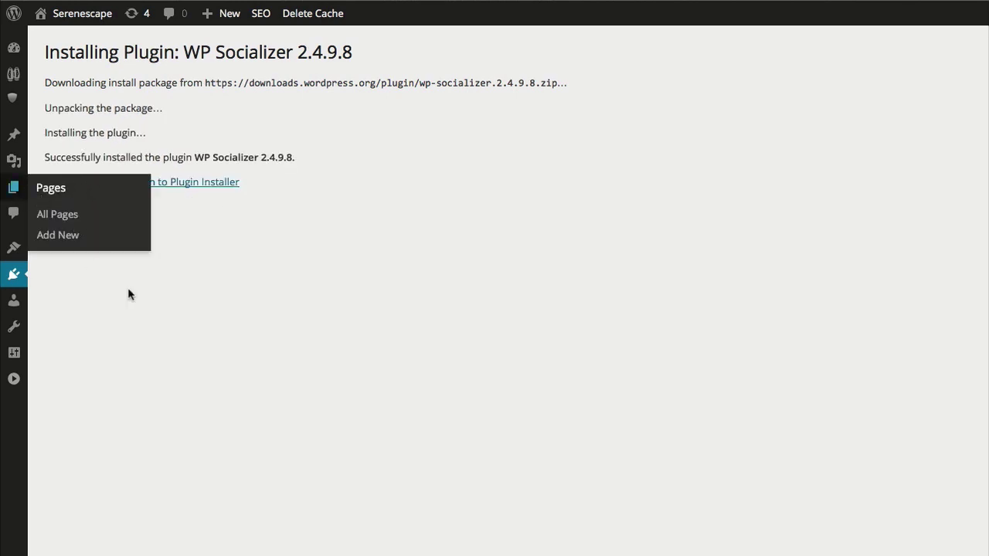
{"action": "left_click", "coordinate": [95, 182]}
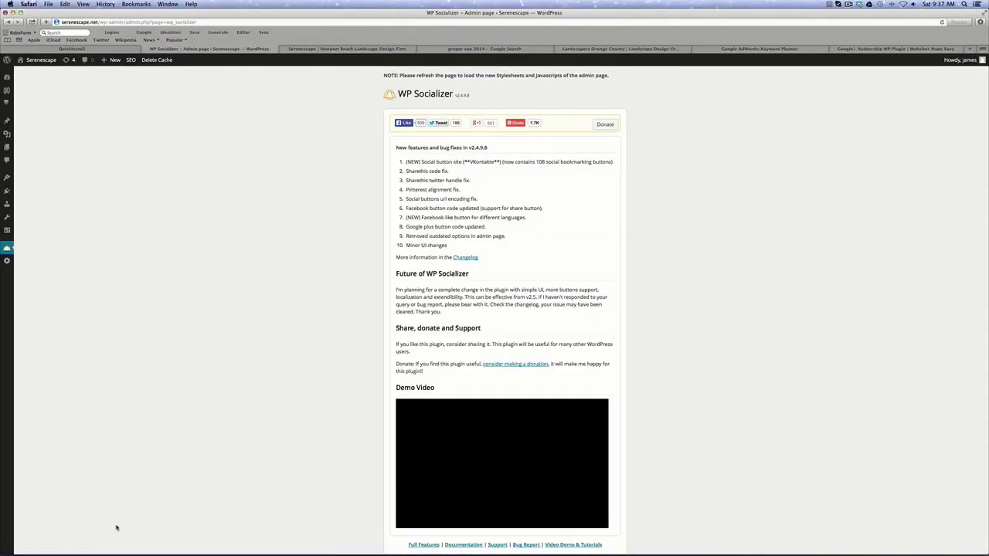
{"action": "scroll", "coordinate": [438, 315], "scroll_direction": "down", "scroll_amount": 2}
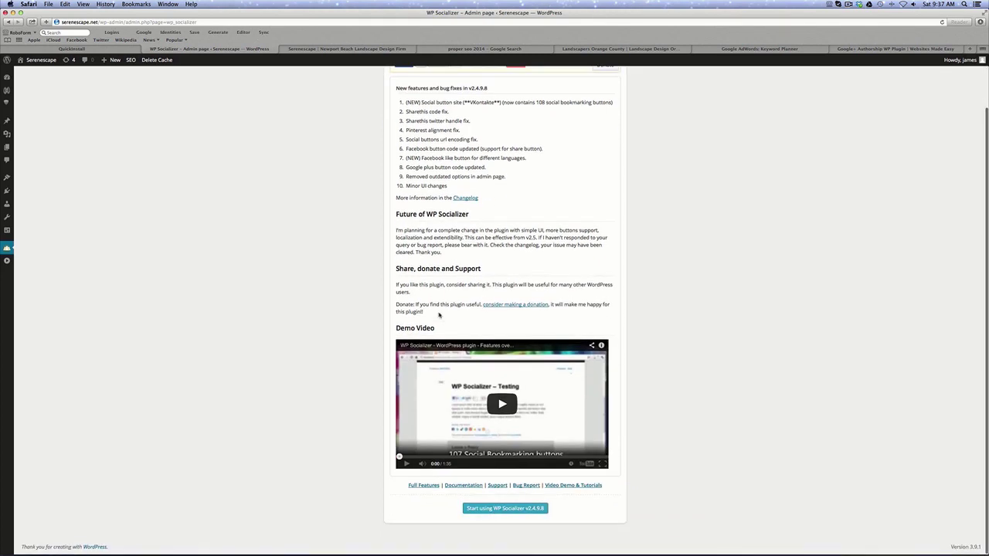
{"action": "scroll", "coordinate": [439, 316], "scroll_direction": "up", "scroll_amount": 2}
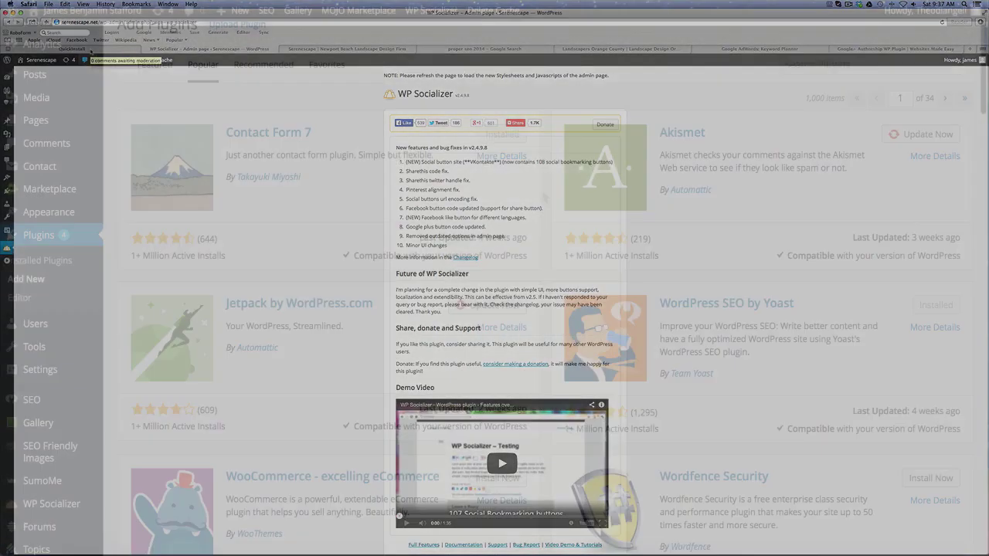
Review the WordPress SEO by Yoast screenshots, then start a Google search by typing 'serene'.
{"action": "scroll", "coordinate": [544, 195], "scroll_direction": "down", "scroll_amount": 1}
{"action": "scroll", "coordinate": [543, 198], "scroll_direction": "down", "scroll_amount": 5}
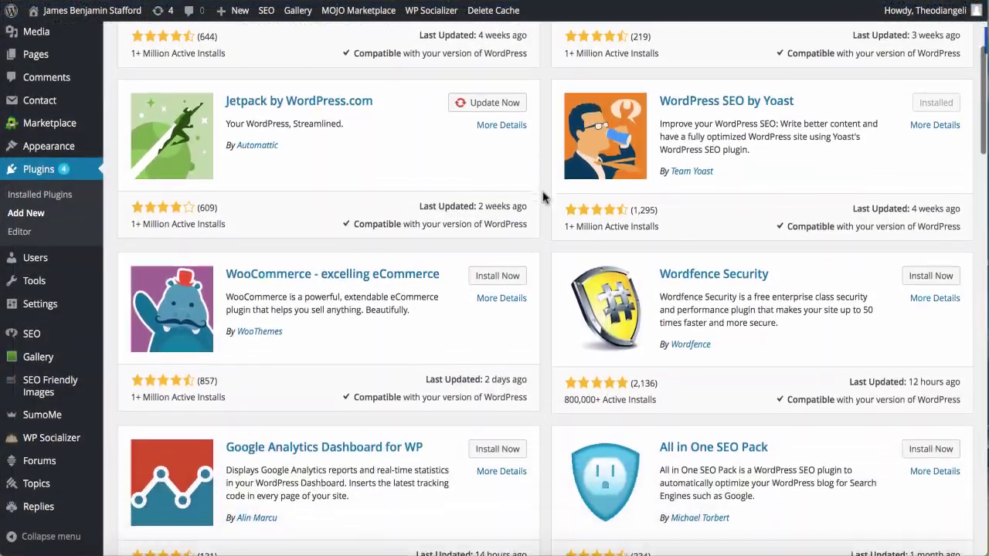
{"action": "scroll", "coordinate": [543, 198], "scroll_direction": "down", "scroll_amount": 2}
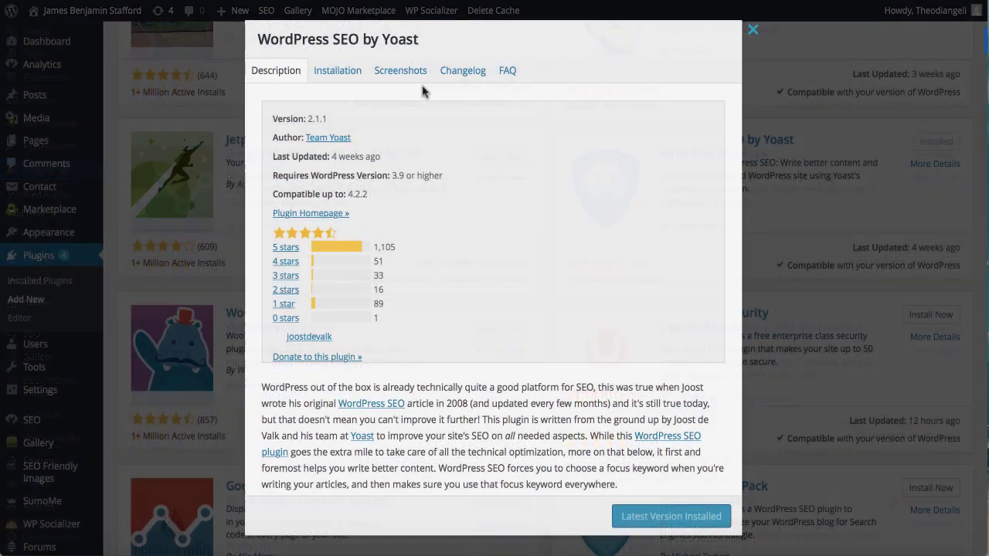
{"action": "left_click", "coordinate": [408, 74]}
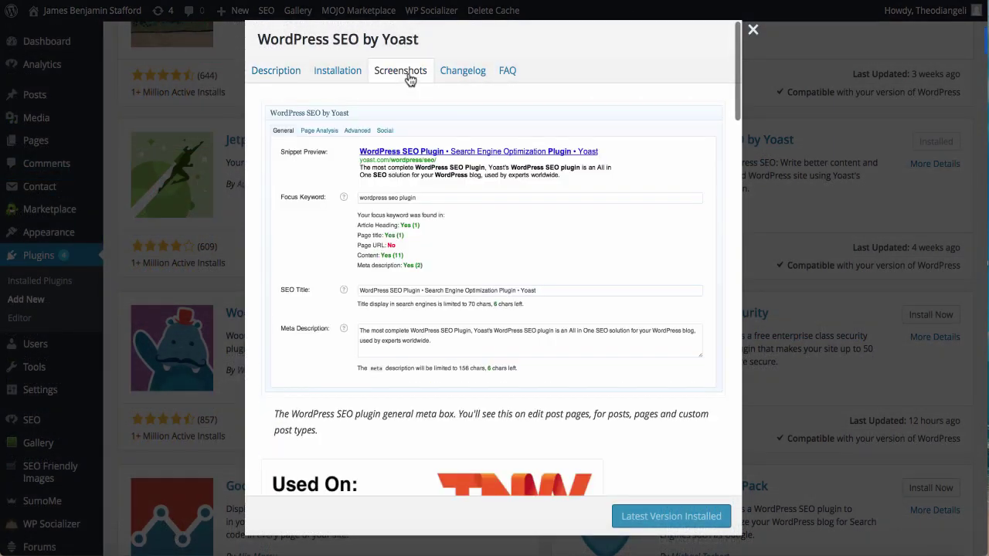
{"action": "scroll", "coordinate": [723, 164], "scroll_direction": "down", "scroll_amount": 5}
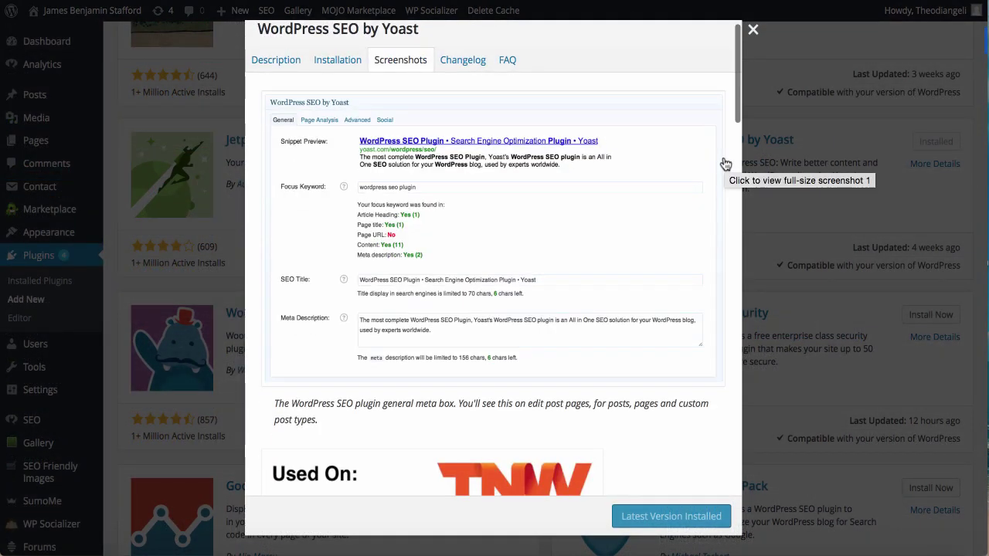
{"action": "scroll", "coordinate": [725, 162], "scroll_direction": "down", "scroll_amount": 5}
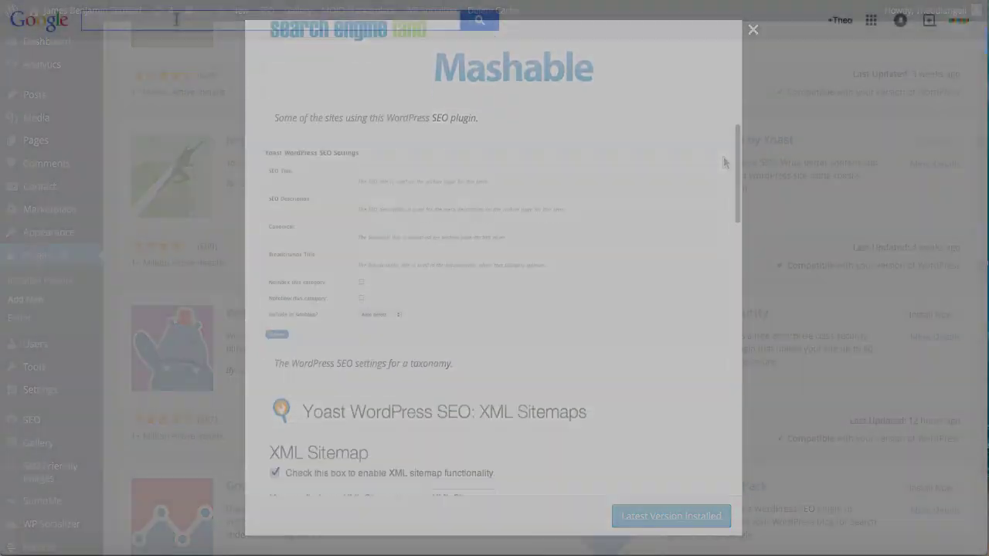
{"action": "type", "text": "sereneescape newport beach"}
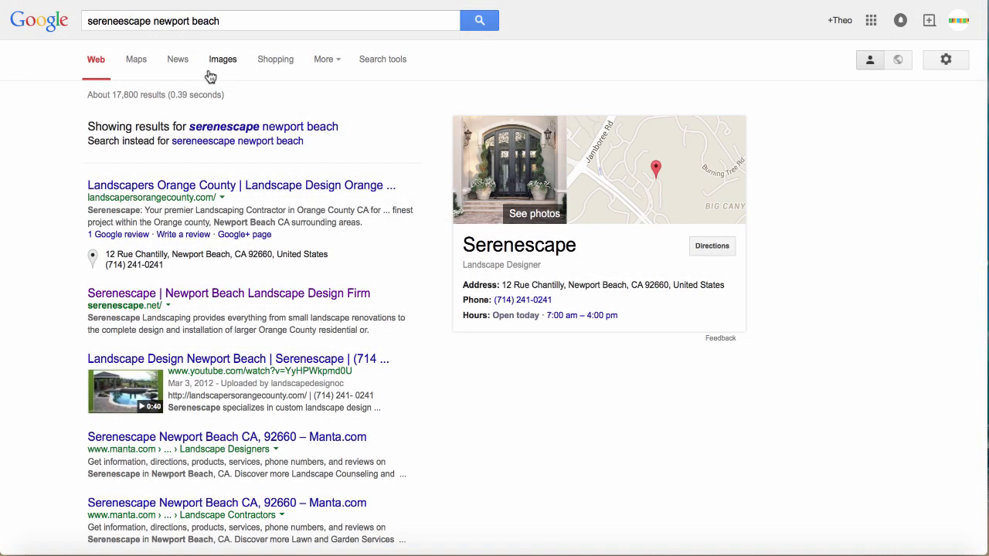
Show image results for 'serenescape newport beach' and scroll through the thumbnails.
{"action": "left_click", "coordinate": [221, 59]}
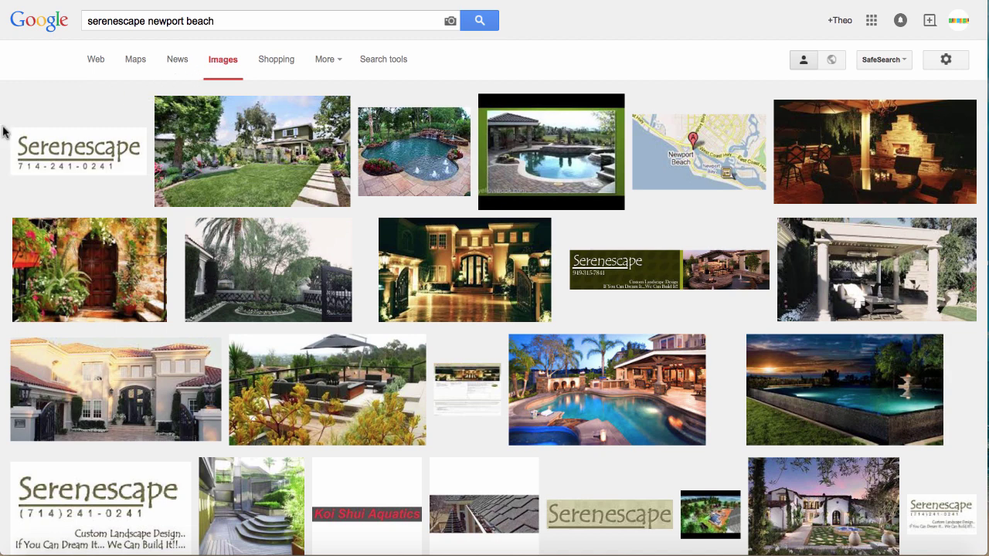
{"action": "scroll", "coordinate": [4, 133], "scroll_direction": "down", "scroll_amount": 4}
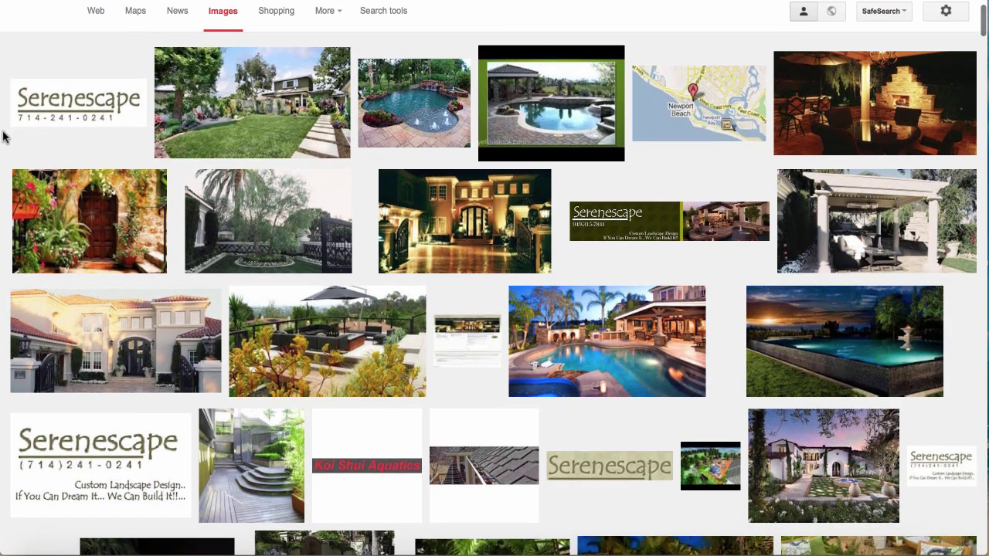
{"action": "scroll", "coordinate": [4, 136], "scroll_direction": "down", "scroll_amount": 5}
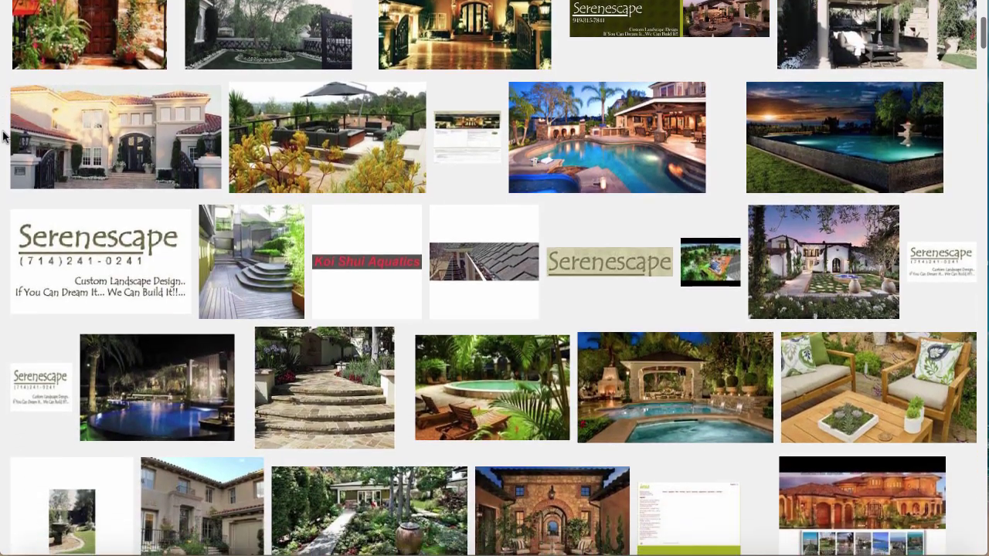
{"action": "scroll", "coordinate": [4, 136], "scroll_direction": "down", "scroll_amount": 5}
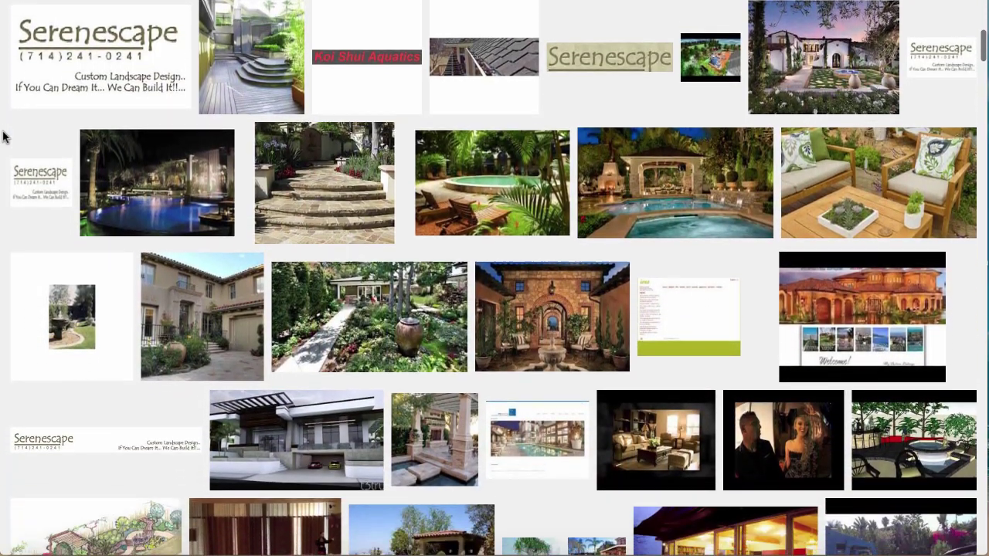
{"action": "scroll", "coordinate": [4, 136], "scroll_direction": "down", "scroll_amount": 1}
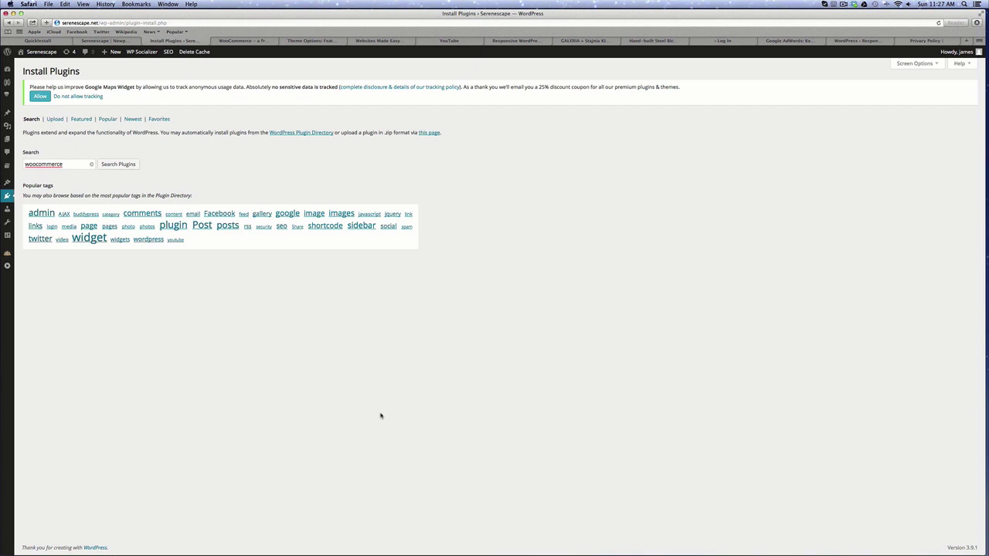
Search the plugins for 'woocommerce', then activate the installed WooCommerce plugin.
{"action": "left_click", "coordinate": [117, 163]}
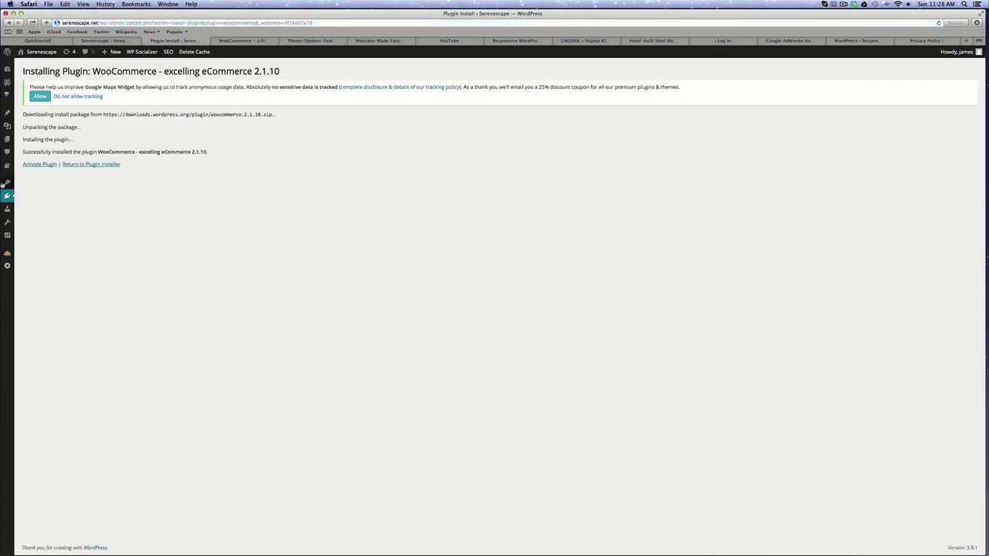
{"action": "left_click", "coordinate": [39, 164]}
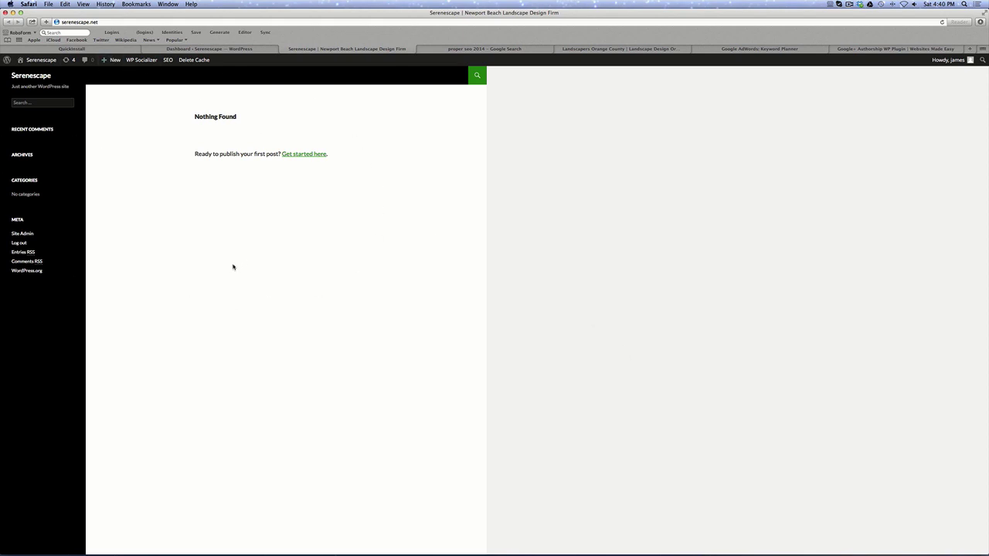
Browse the Popular themes, activate the Responsive theme, and view the live Serenescape site.
{"action": "left_click", "coordinate": [223, 49]}
{"action": "mouse_move", "coordinate": [6, 190]}
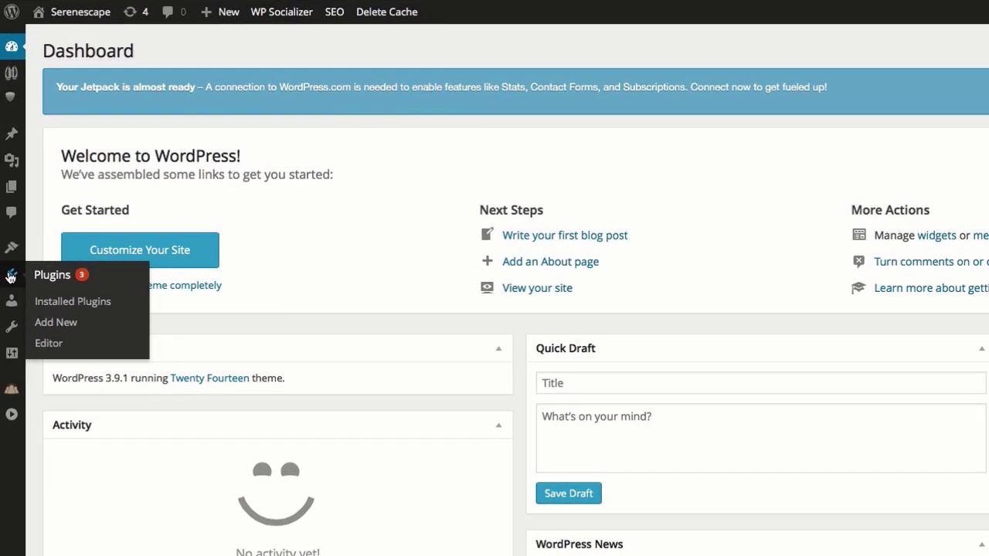
{"action": "mouse_move", "coordinate": [12, 247]}
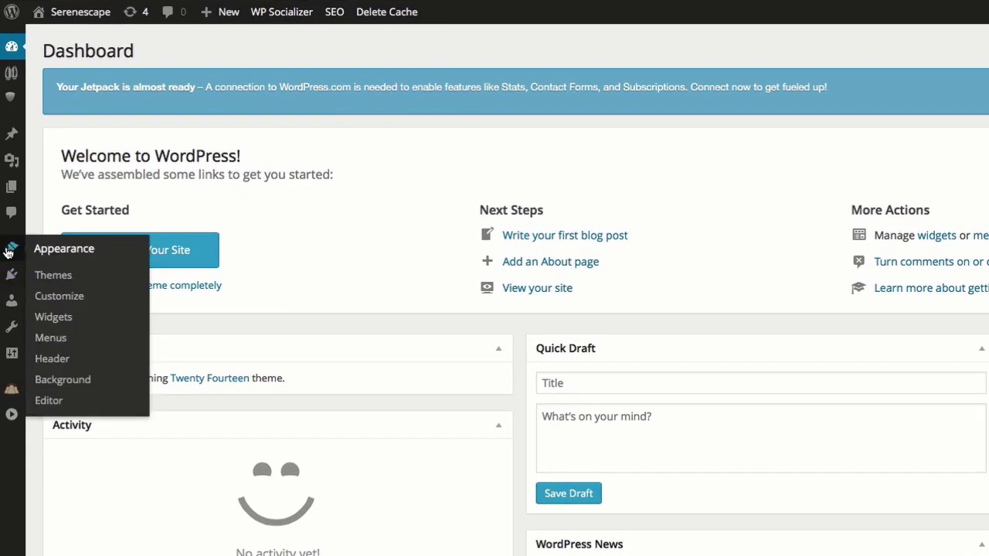
{"action": "left_click", "coordinate": [65, 276]}
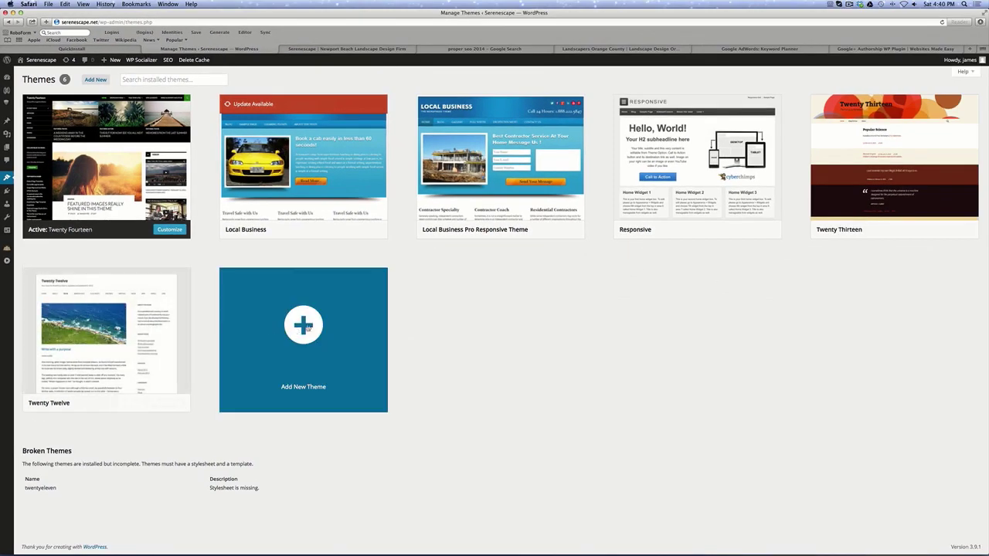
{"action": "left_click", "coordinate": [304, 328]}
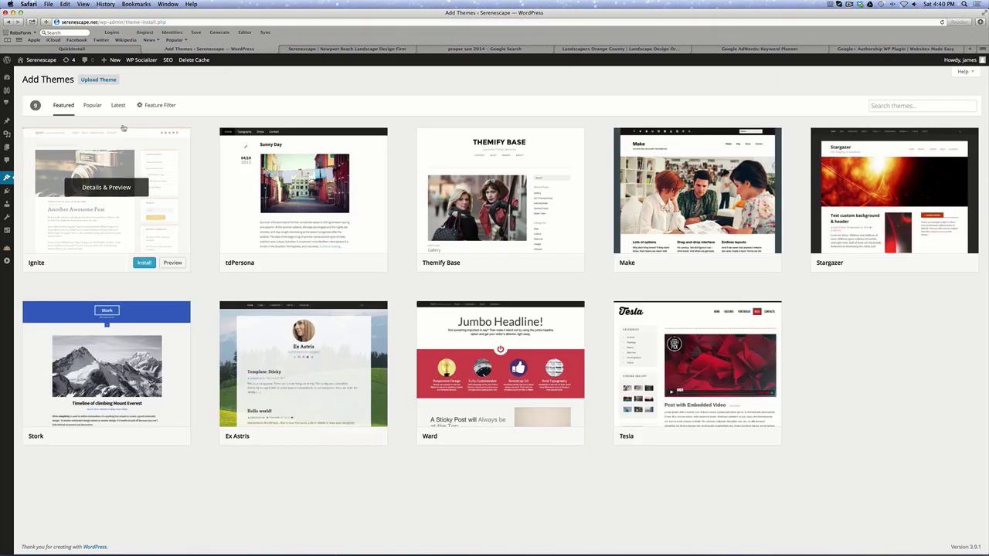
{"action": "left_click", "coordinate": [92, 105]}
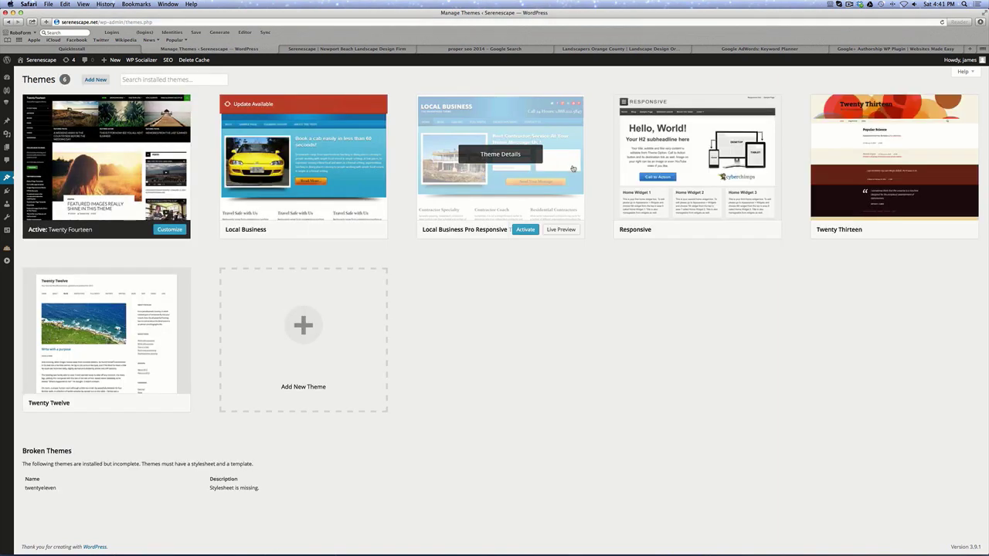
{"action": "left_click", "coordinate": [723, 230]}
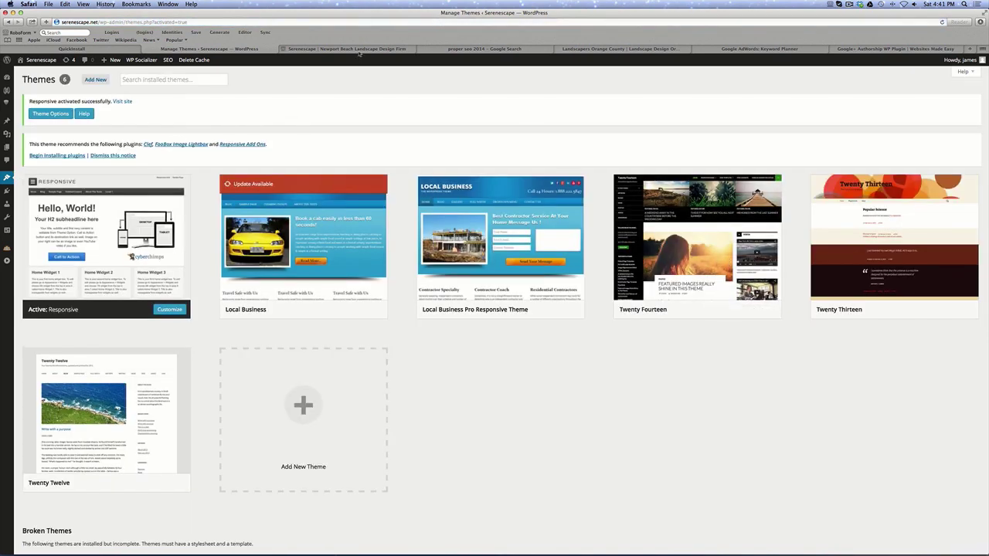
{"action": "left_click", "coordinate": [358, 51]}
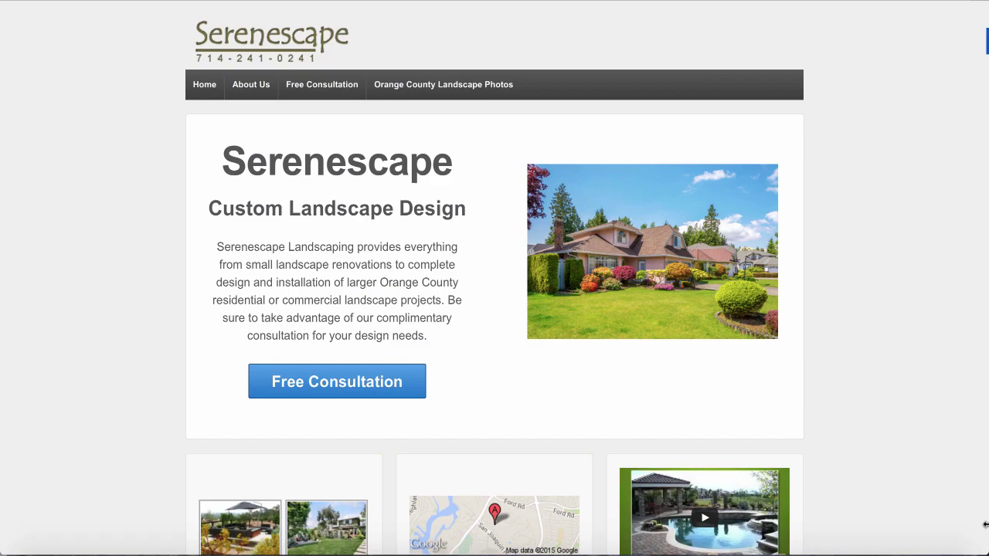
Narrow the browser window by dragging its right edge inward to about x=503.
{"action": "left_click_drag", "start_coordinate": [985, 524], "coordinate": [388, 525]}
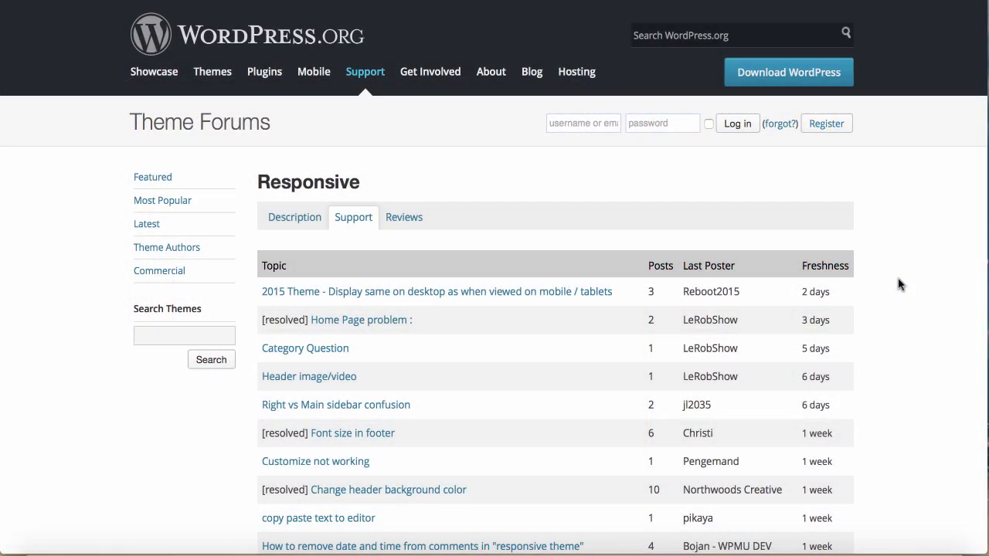
Scroll up and down through the Responsive theme's support topic list.
{"action": "scroll", "coordinate": [900, 293], "scroll_direction": "down", "scroll_amount": 5}
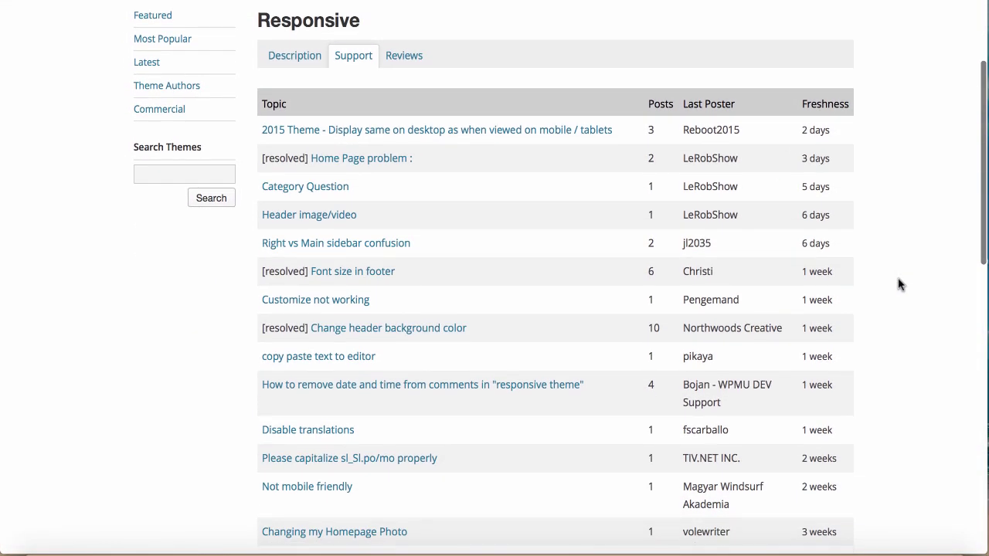
{"action": "scroll", "coordinate": [899, 284], "scroll_direction": "up", "scroll_amount": 1}
{"action": "scroll", "coordinate": [900, 284], "scroll_direction": "up", "scroll_amount": 2}
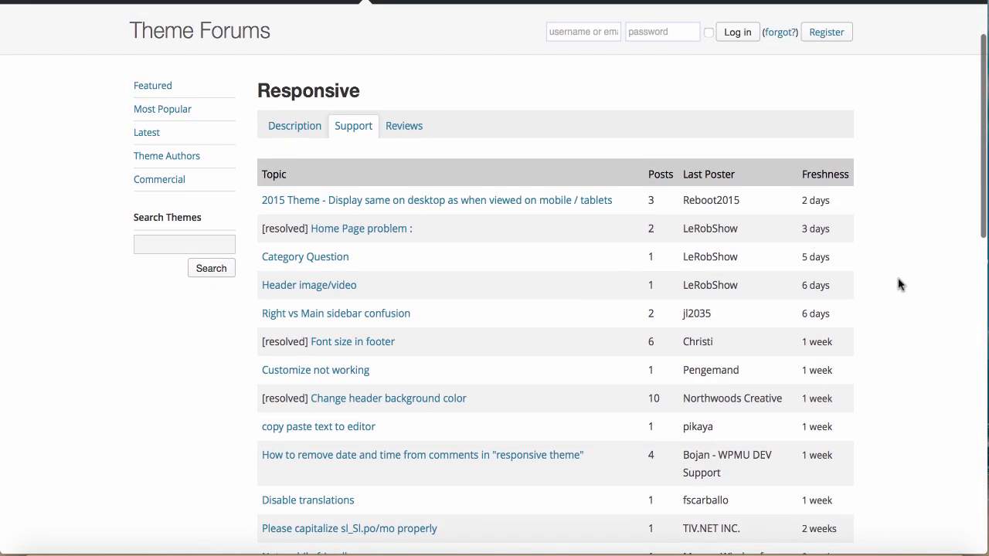
{"action": "scroll", "coordinate": [899, 284], "scroll_direction": "down", "scroll_amount": 5}
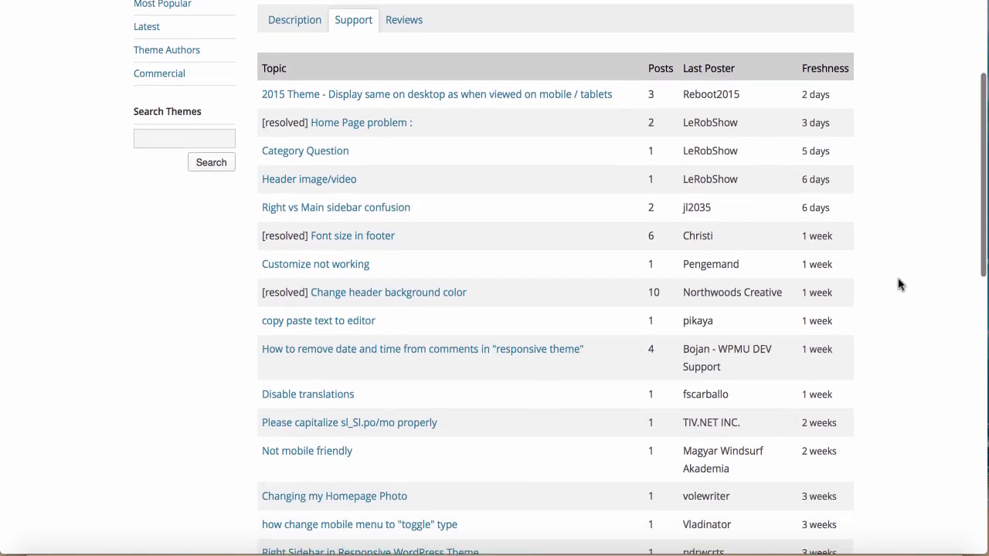
{"action": "scroll", "coordinate": [899, 284], "scroll_direction": "down", "scroll_amount": 2}
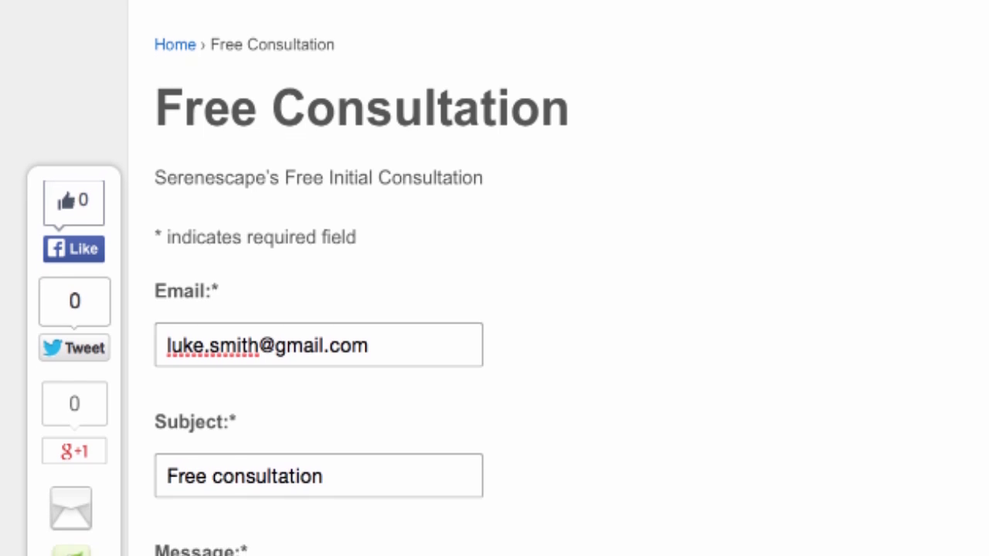
Enter the message 'Hi I'd like a free consultation!', then return to the admin Dashboard.
{"action": "type", "text": "Hi I'd like a free consultation!"}
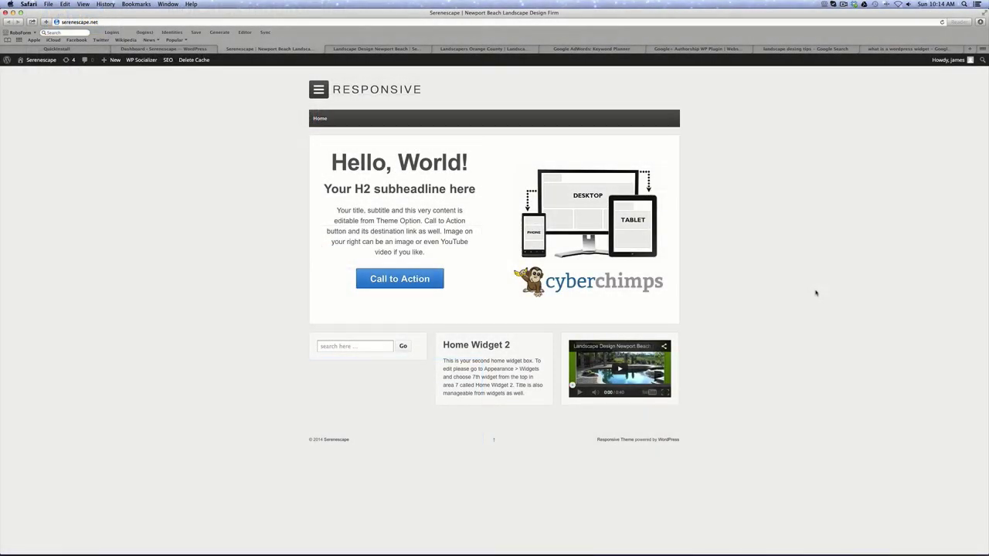
{"action": "scroll", "coordinate": [813, 292], "scroll_direction": "up", "scroll_amount": 1}
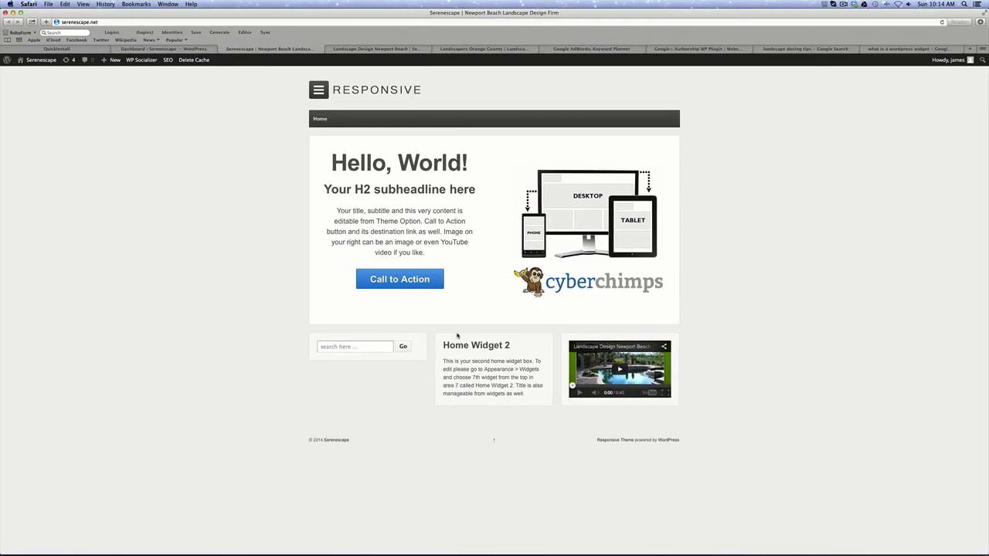
{"action": "left_click", "coordinate": [164, 50]}
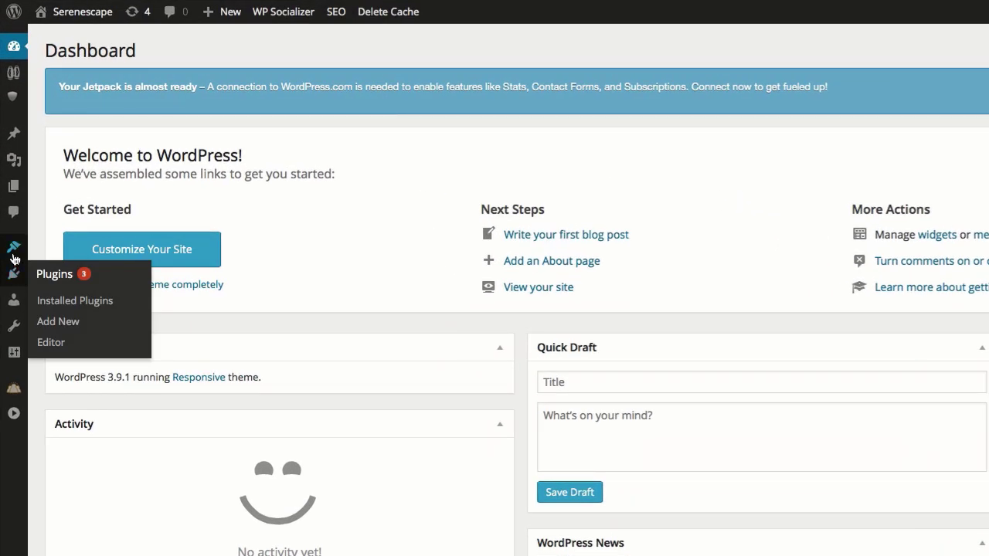
{"action": "mouse_move", "coordinate": [14, 180]}
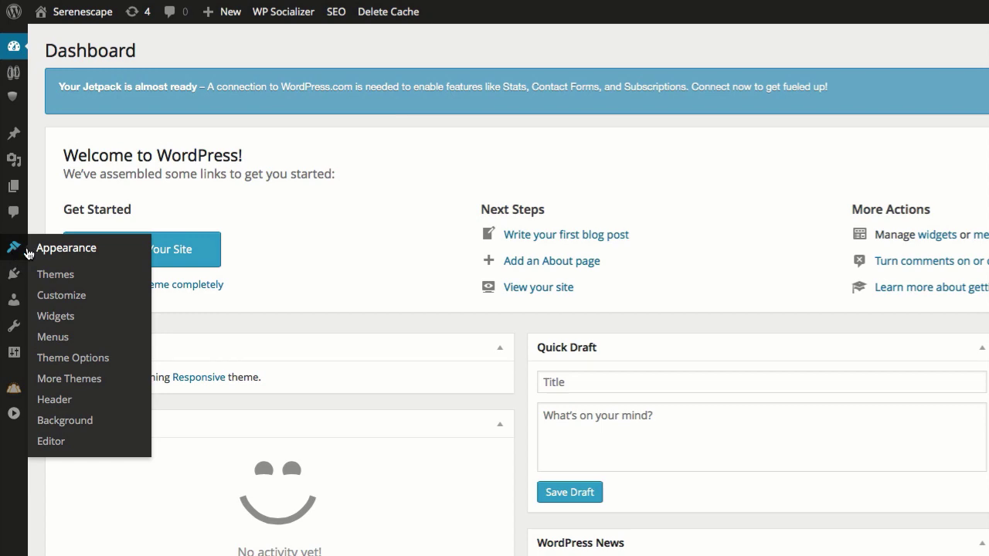
In the theme customizer, remove the existing Search widget from Home Widget 1.
{"action": "left_click", "coordinate": [69, 296]}
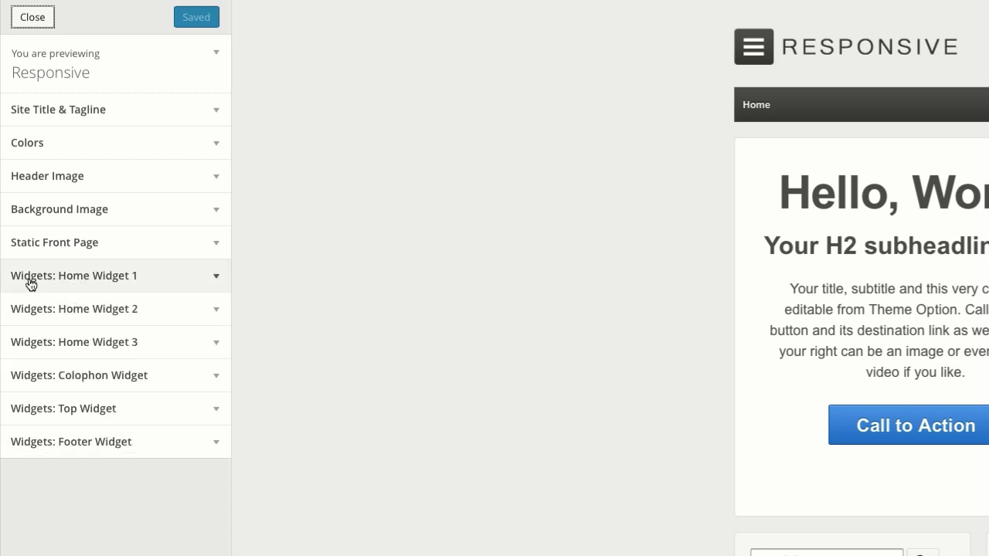
{"action": "left_click", "coordinate": [216, 280]}
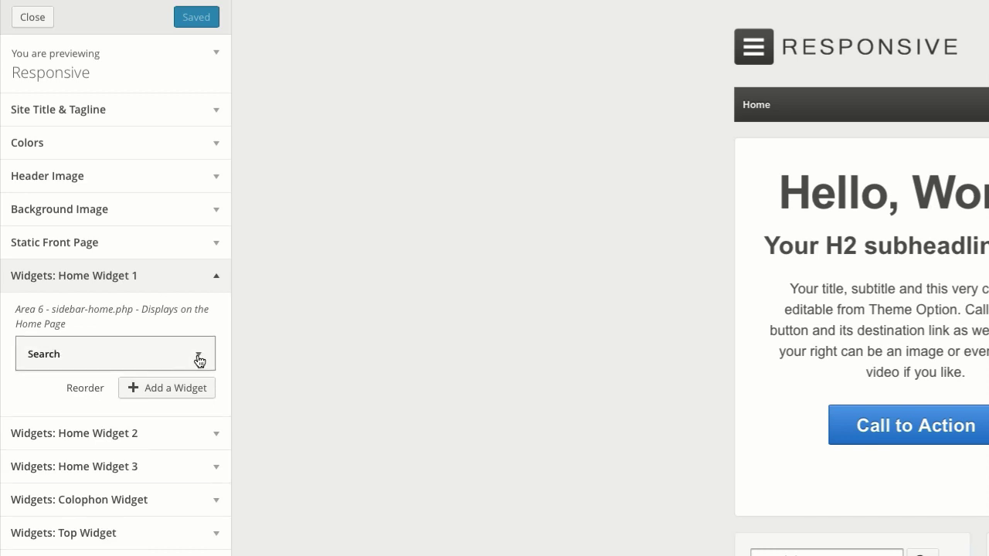
{"action": "left_click", "coordinate": [198, 357]}
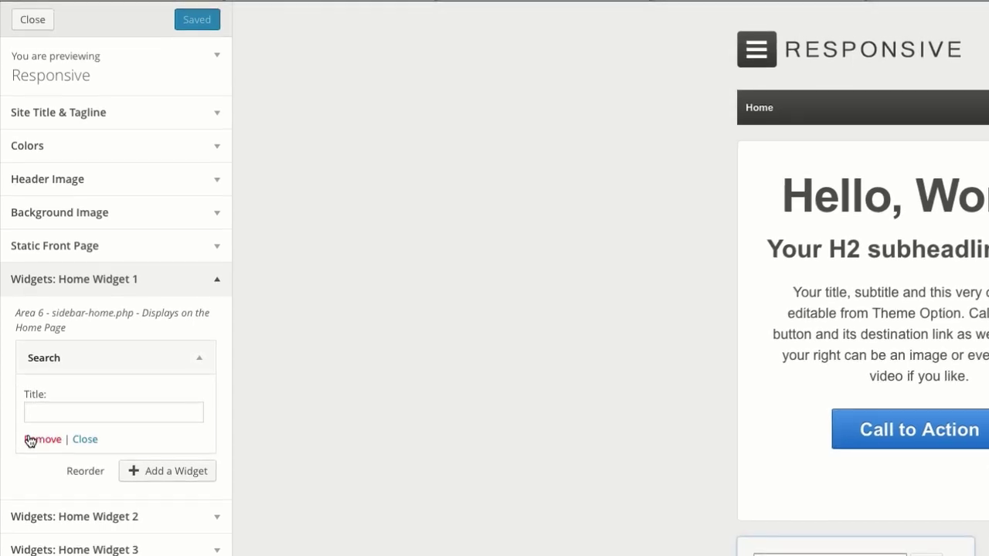
{"action": "left_click", "coordinate": [28, 436]}
Add a fresh Search widget to Home Widget 1 from the available widgets list.
{"action": "left_click", "coordinate": [168, 354]}
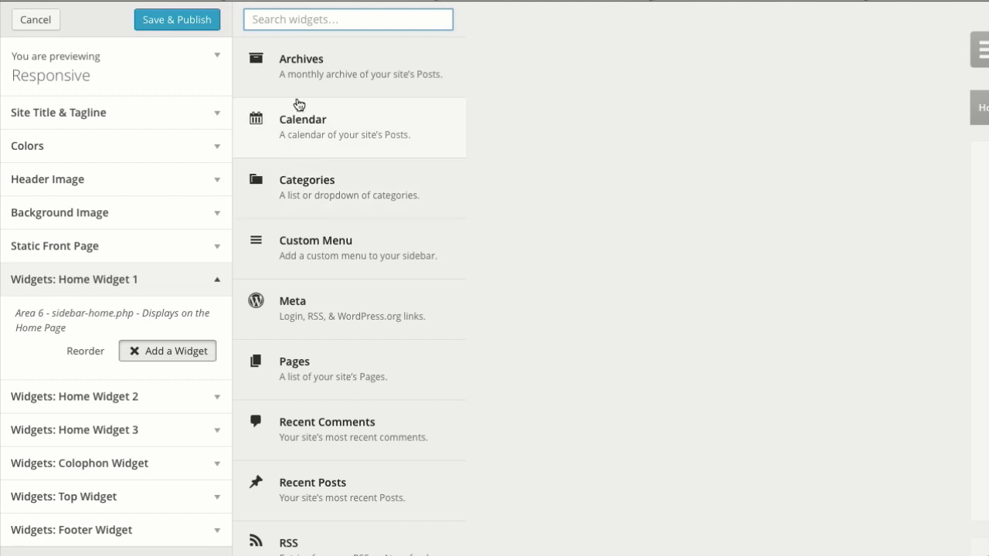
{"action": "scroll", "coordinate": [302, 196], "scroll_direction": "down", "scroll_amount": 4}
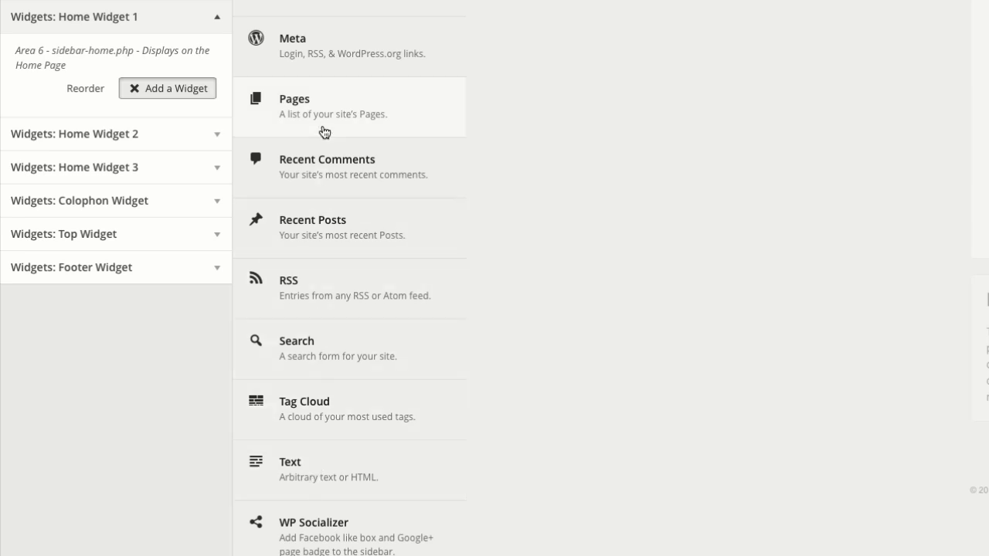
{"action": "left_click", "coordinate": [313, 334]}
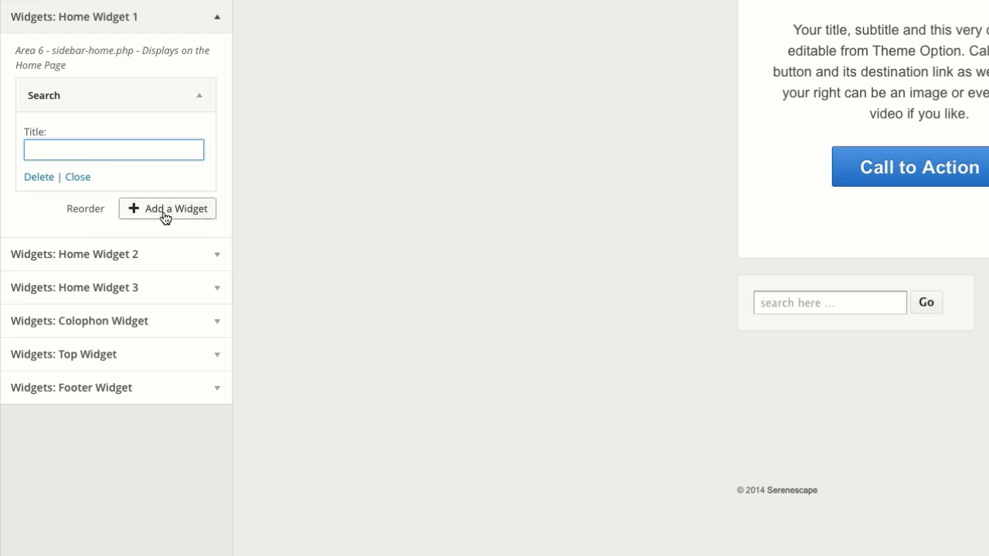
{"action": "left_click", "coordinate": [165, 216]}
{"action": "left_click", "coordinate": [165, 216]}
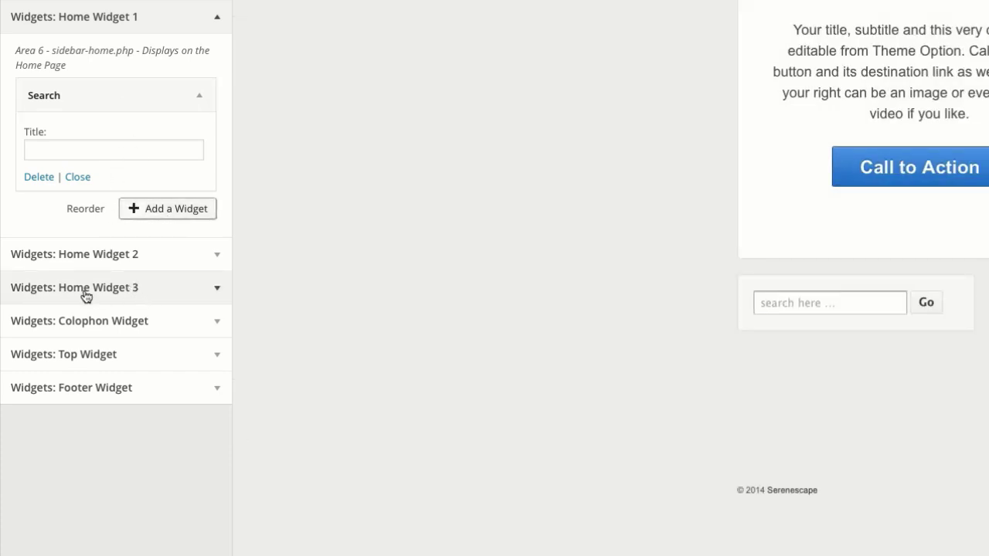
Replace Home Widget 3's YouTube-embed Text widget with a fresh empty Text widget.
{"action": "left_click", "coordinate": [214, 291]}
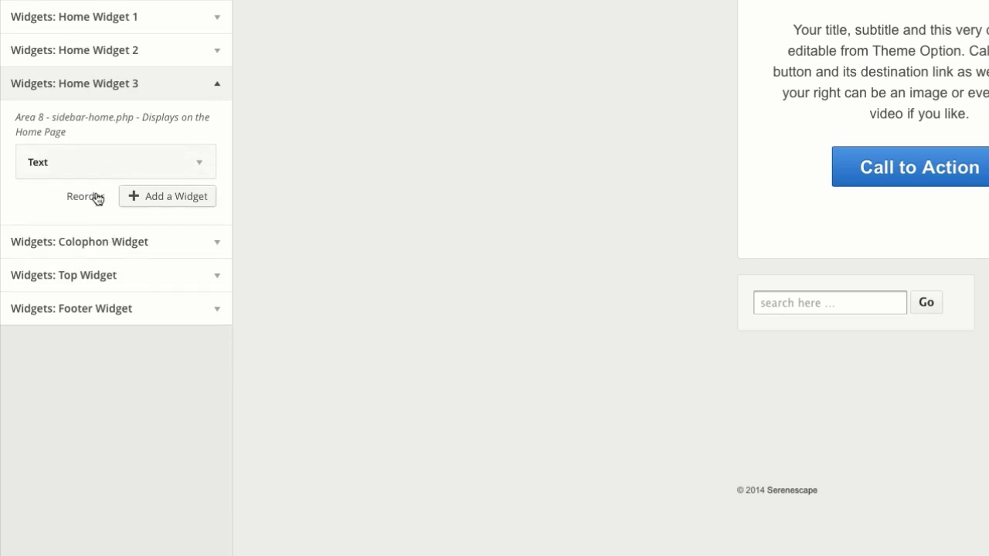
{"action": "left_click", "coordinate": [200, 166]}
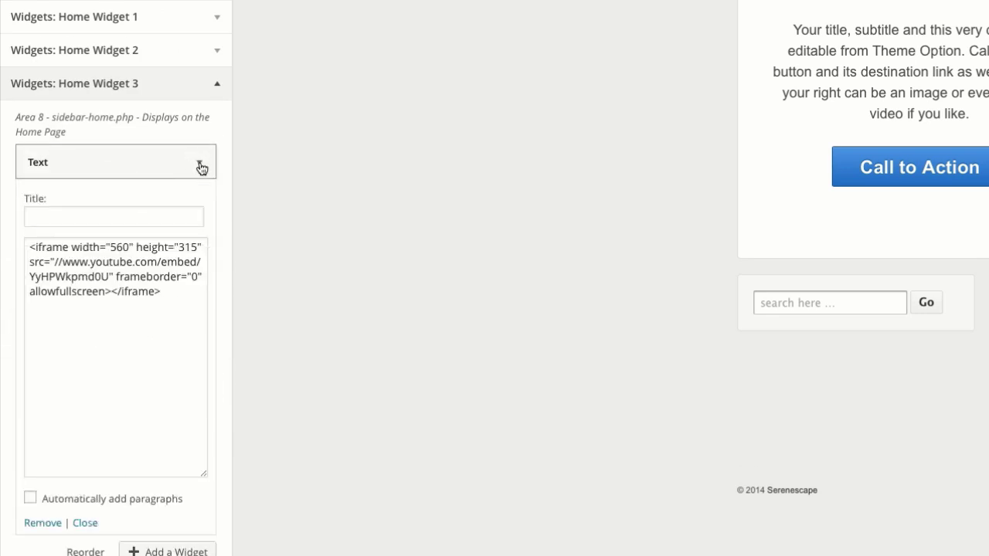
{"action": "left_click", "coordinate": [51, 526]}
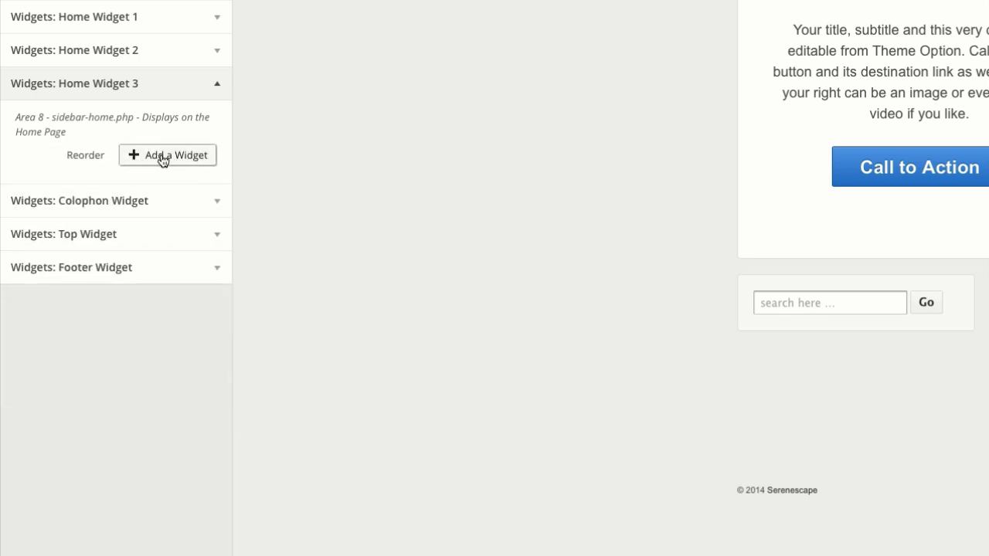
{"action": "left_click", "coordinate": [163, 158]}
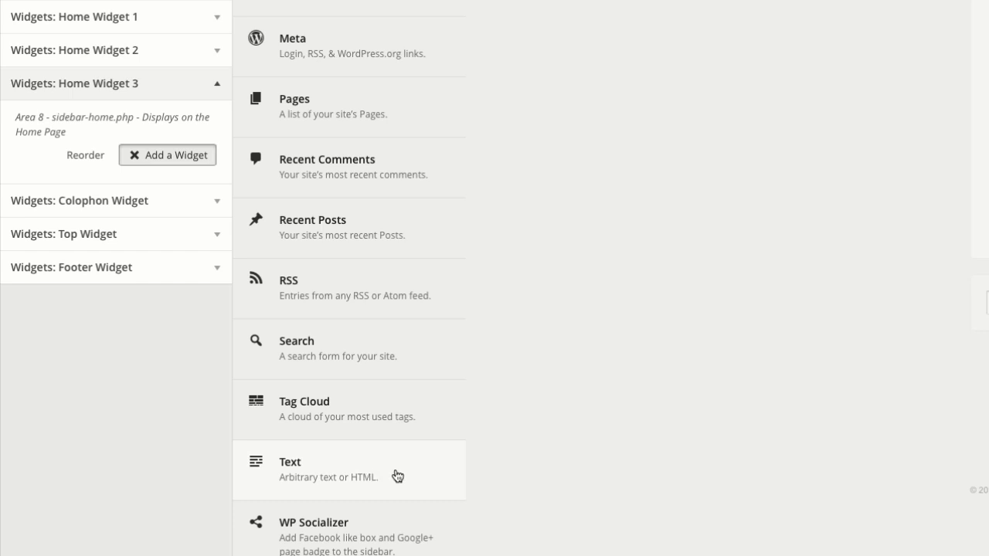
{"action": "left_click", "coordinate": [342, 475]}
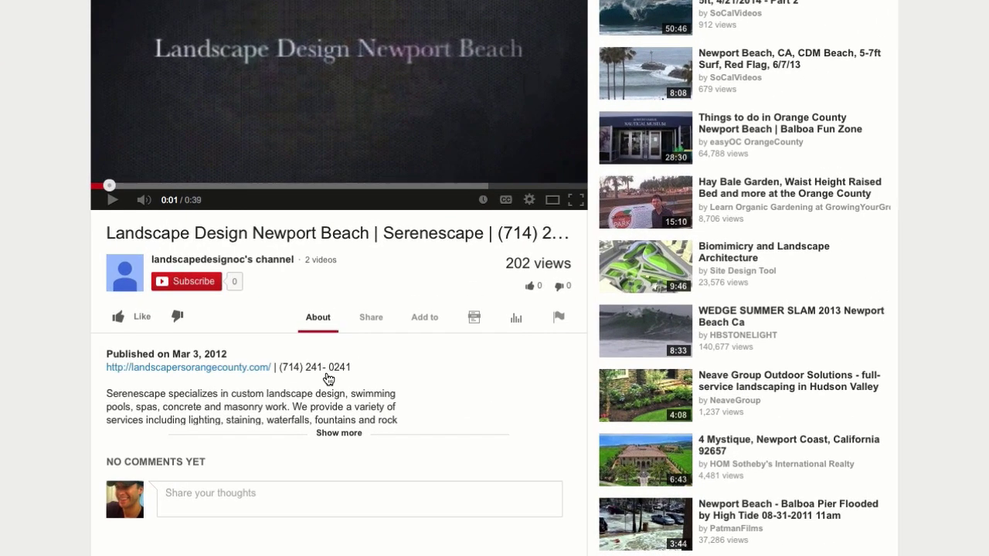
Copy the Newport Beach video's YouTube embed code at the 560 × 315 size.
{"action": "left_click", "coordinate": [369, 323]}
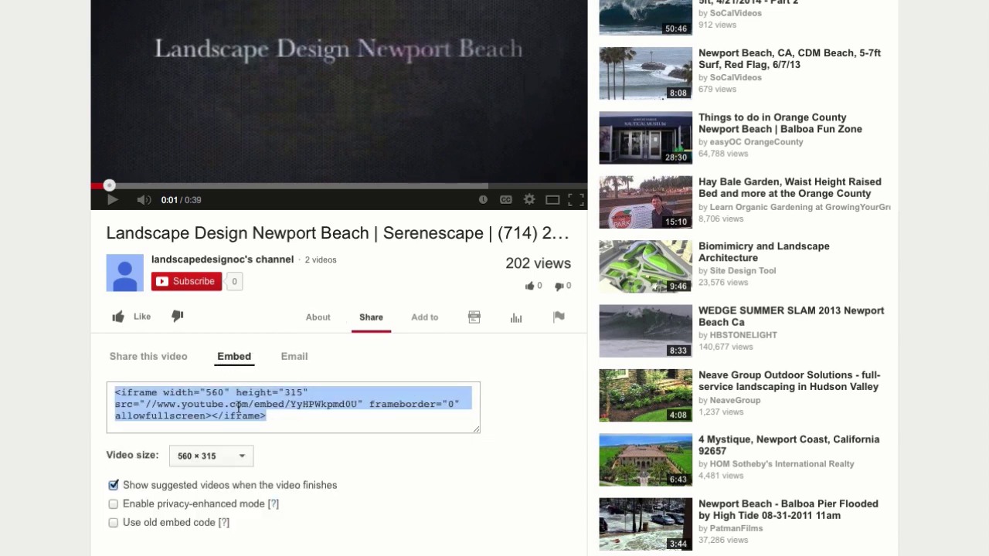
{"action": "left_click", "coordinate": [244, 457]}
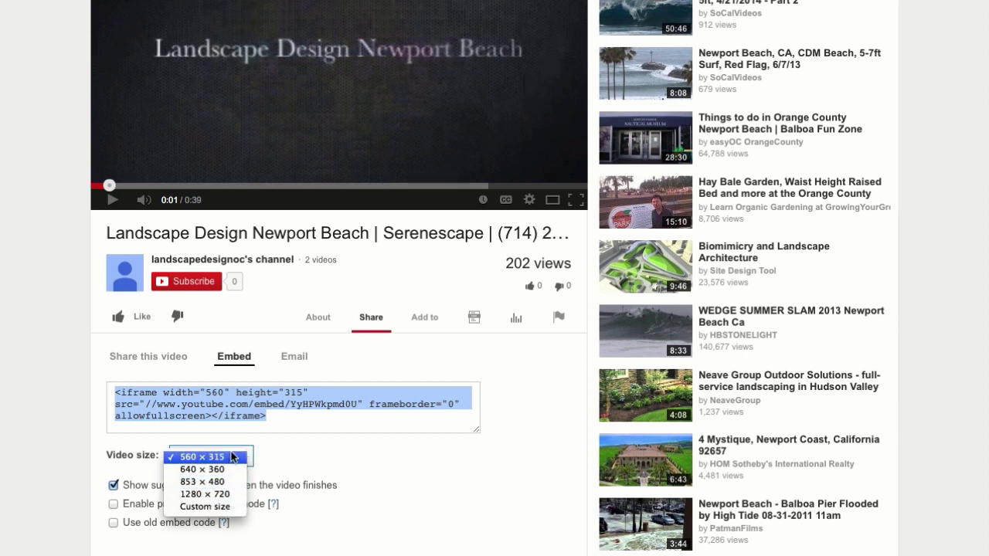
{"action": "left_click", "coordinate": [239, 403]}
{"action": "right_click", "coordinate": [239, 402]}
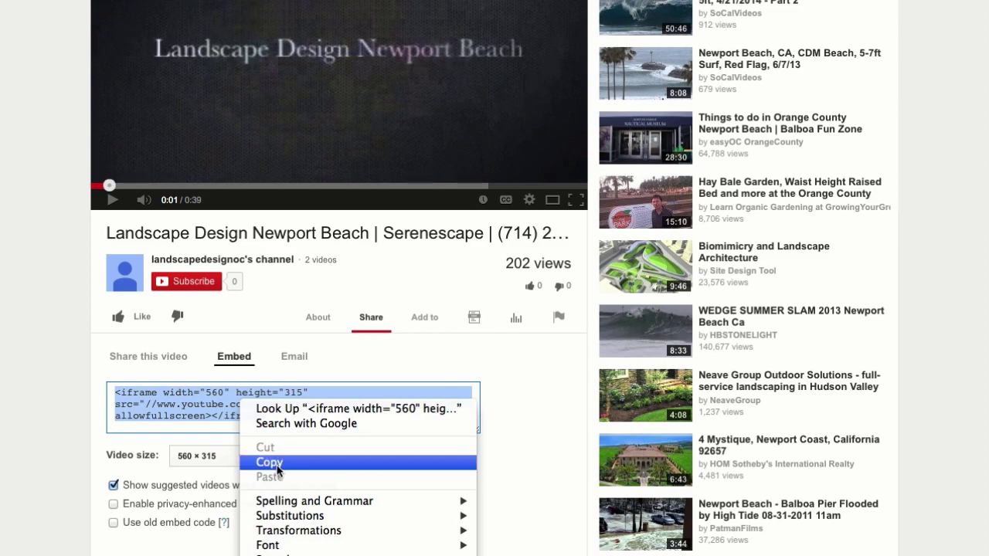
{"action": "left_click", "coordinate": [273, 464]}
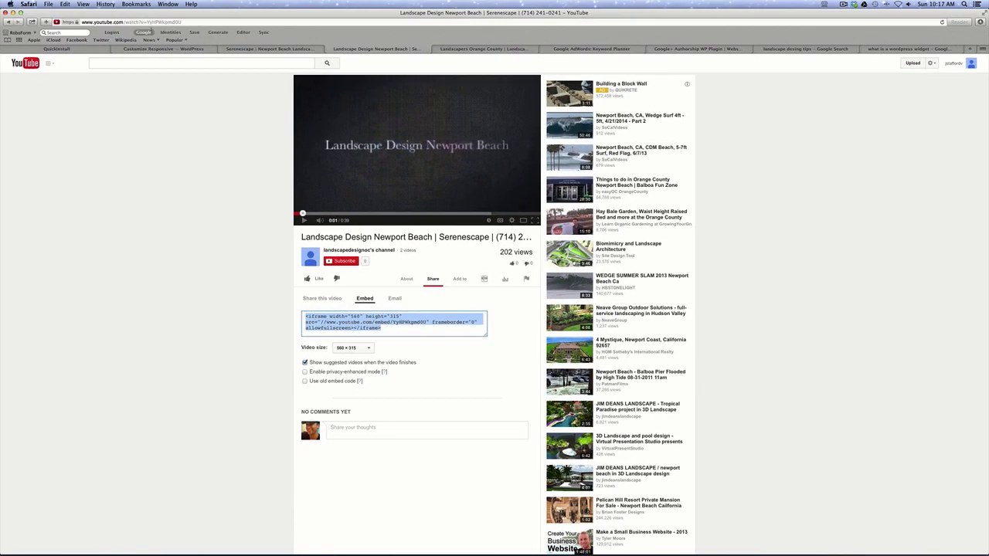
{"action": "left_click", "coordinate": [159, 51]}
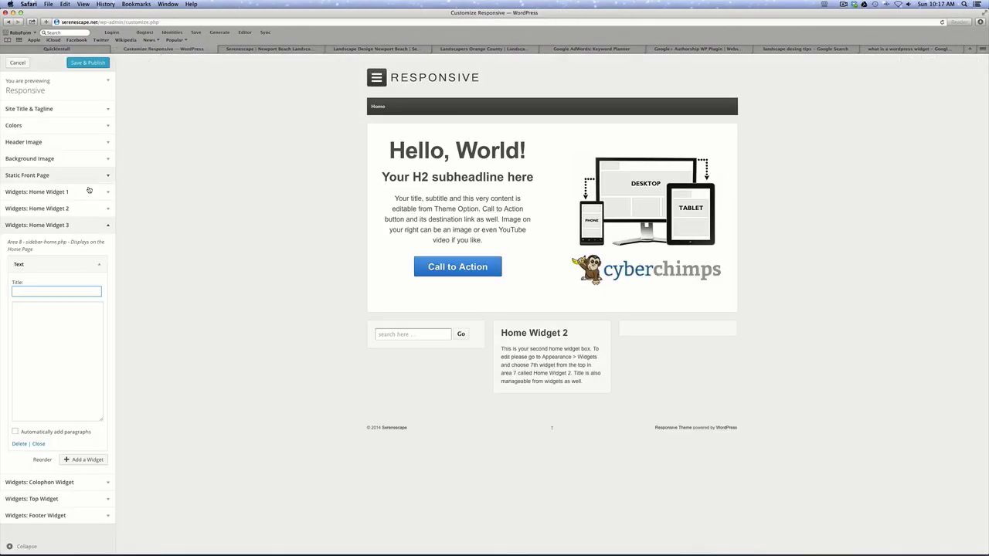
Paste the YouTube embed code into Home Widget 3's Text widget and publish it.
{"action": "left_click", "coordinate": [38, 309]}
{"action": "right_click", "coordinate": [37, 309]}
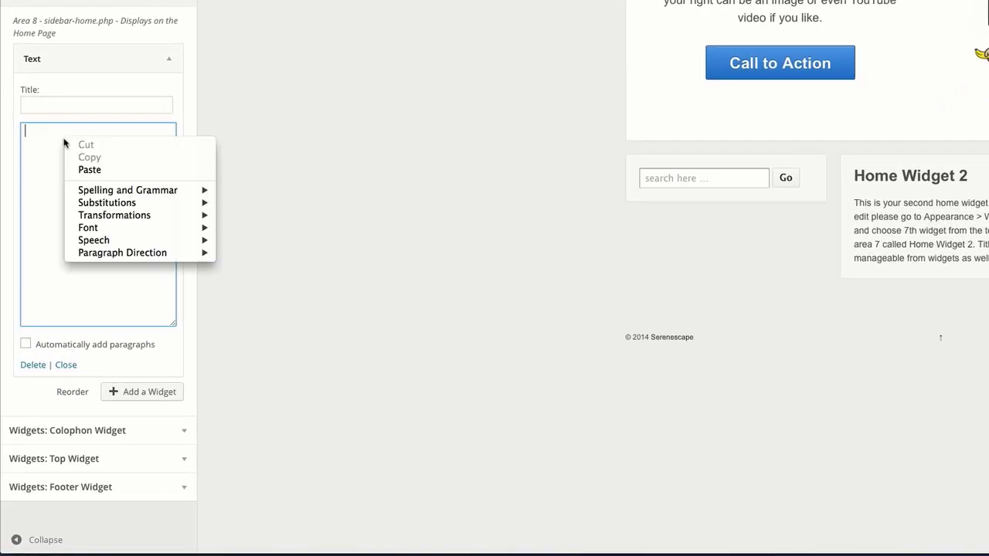
{"action": "left_click", "coordinate": [86, 171]}
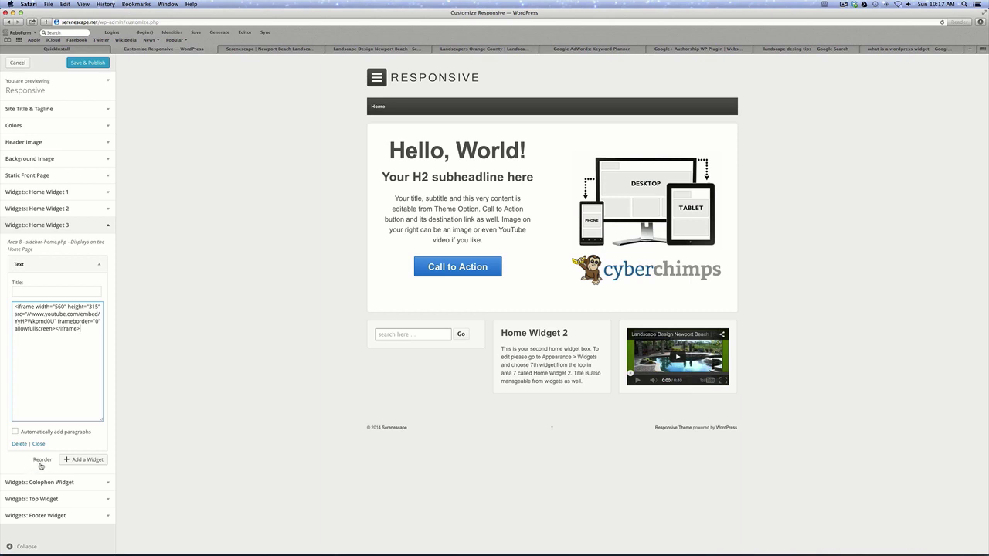
{"action": "left_click", "coordinate": [88, 62]}
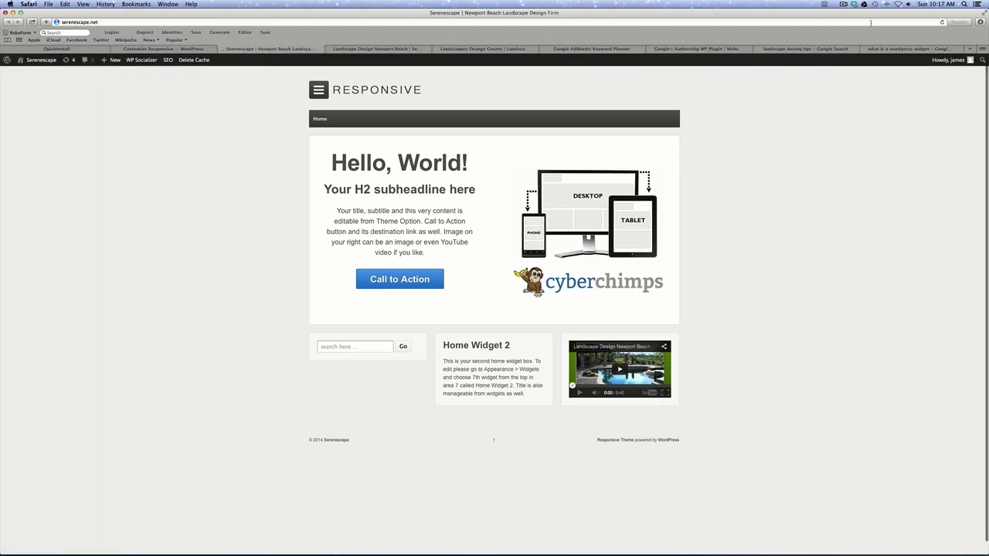
{"action": "left_click", "coordinate": [941, 22]}
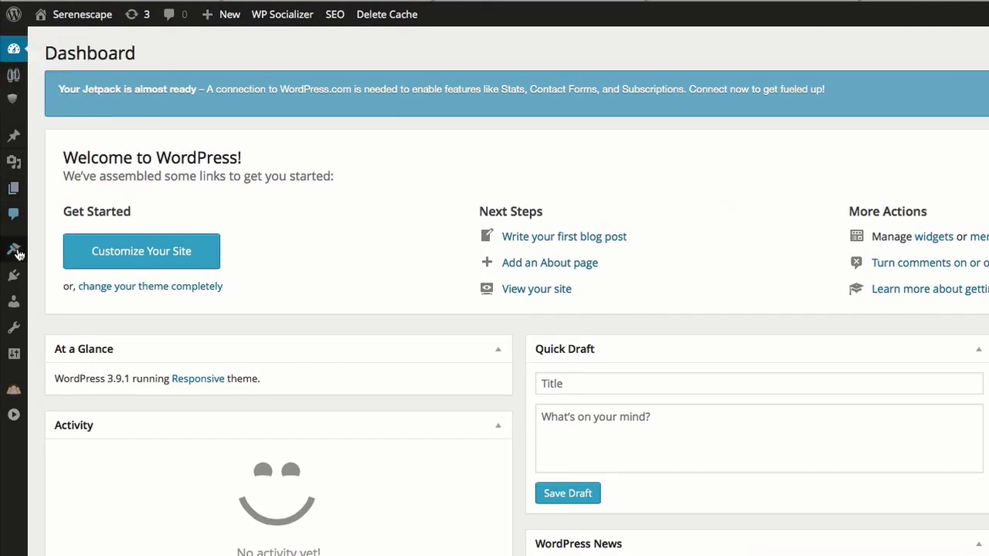
Search plugins for 'google maps widget', then install and activate Google Maps Widget.
{"action": "mouse_move", "coordinate": [7, 196]}
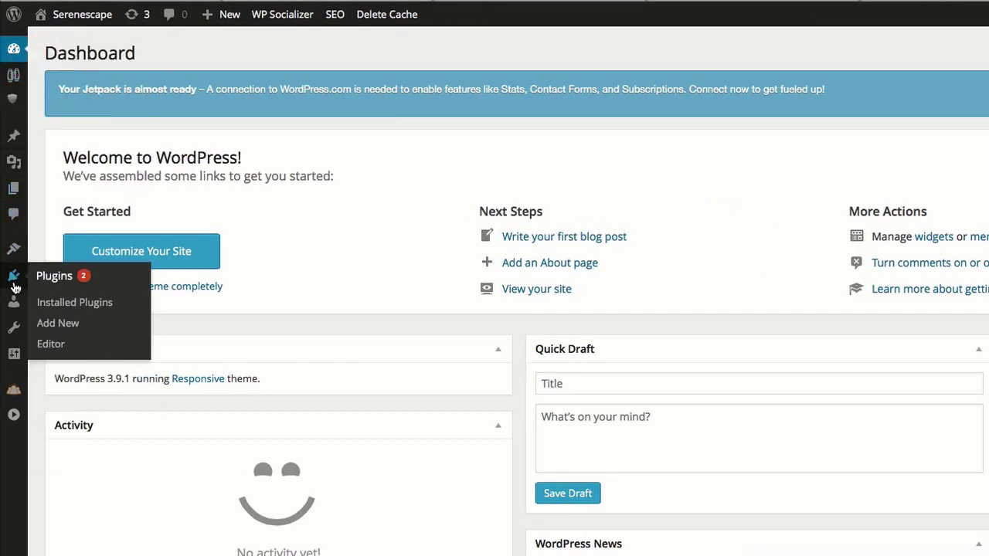
{"action": "left_click", "coordinate": [68, 324]}
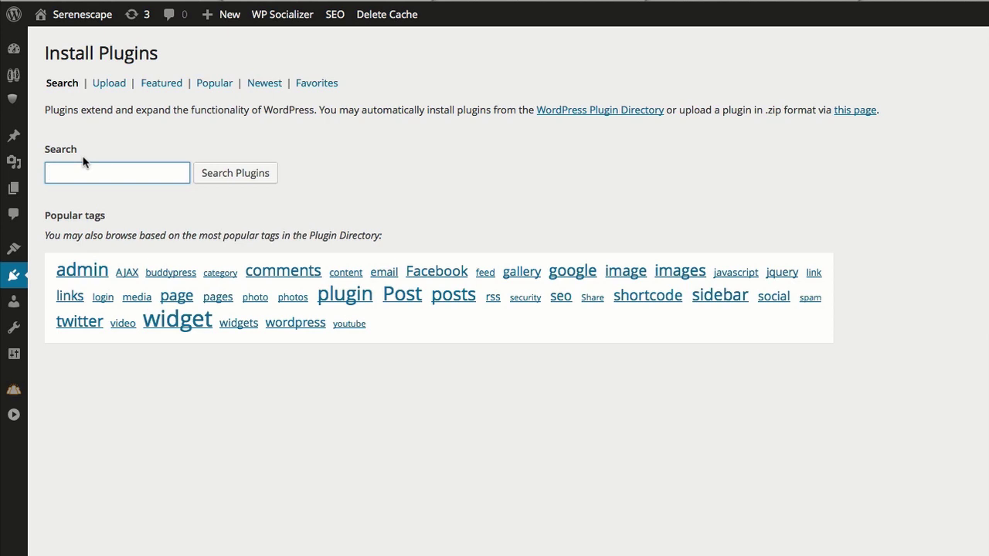
{"action": "type", "text": "google maps widget"}
{"action": "key", "text": "Return"}
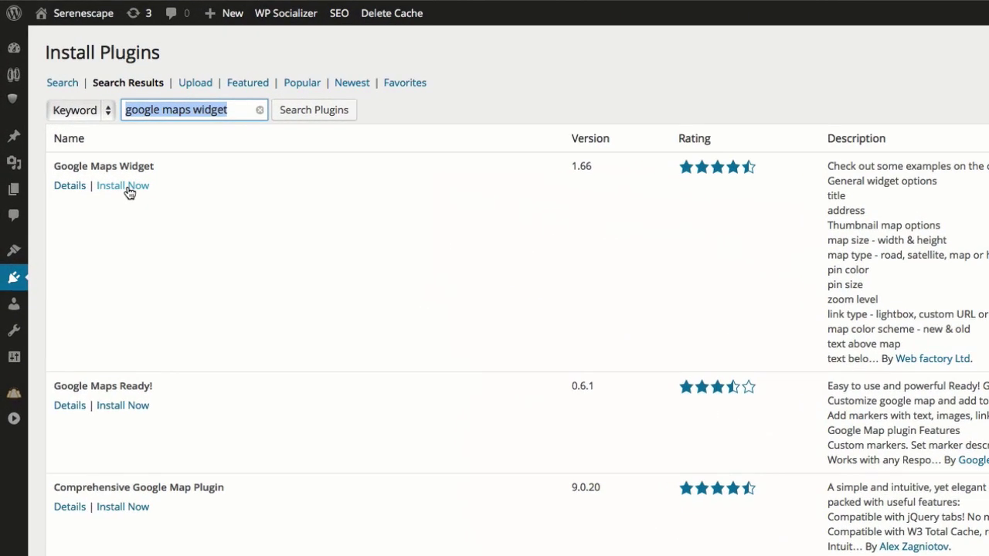
{"action": "left_click", "coordinate": [129, 191]}
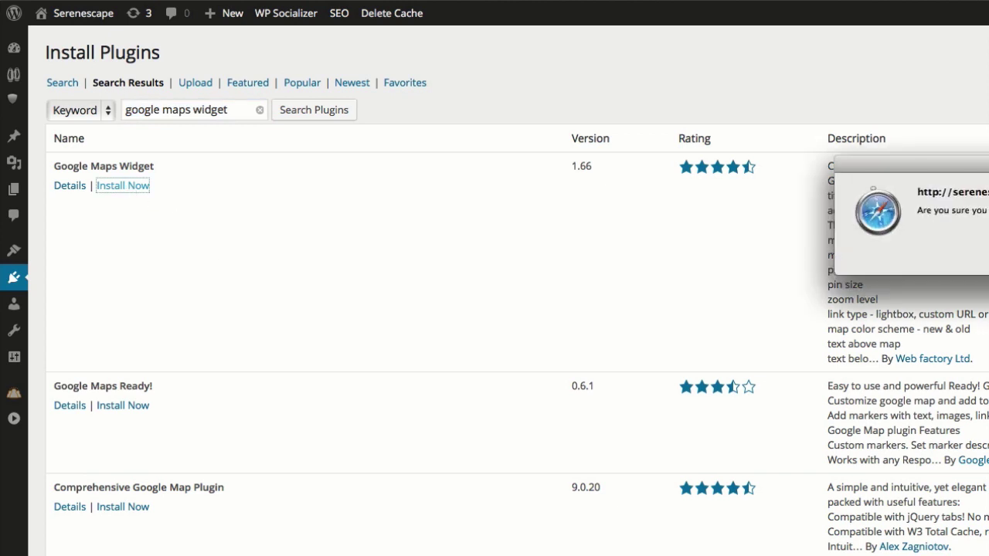
{"action": "key", "text": "Return"}
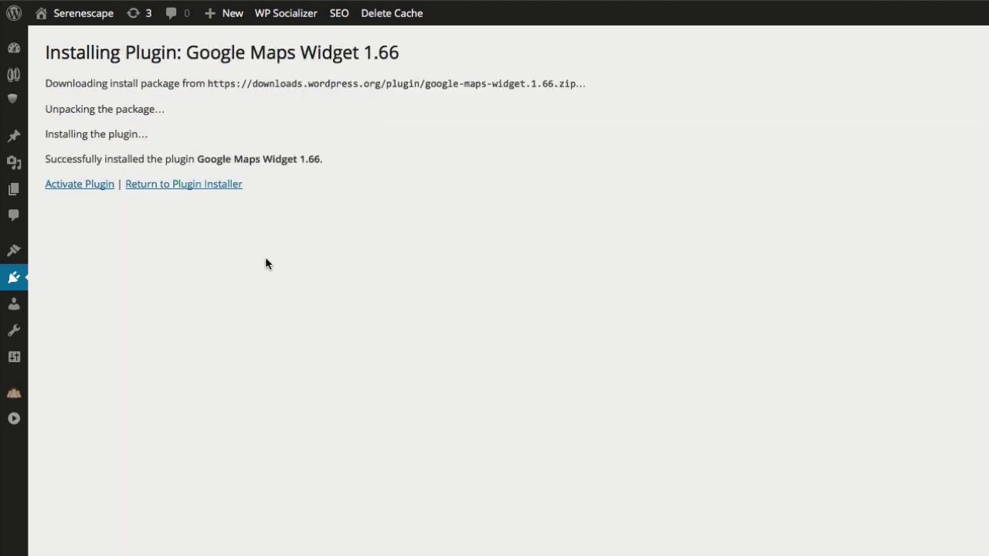
{"action": "left_click", "coordinate": [90, 187]}
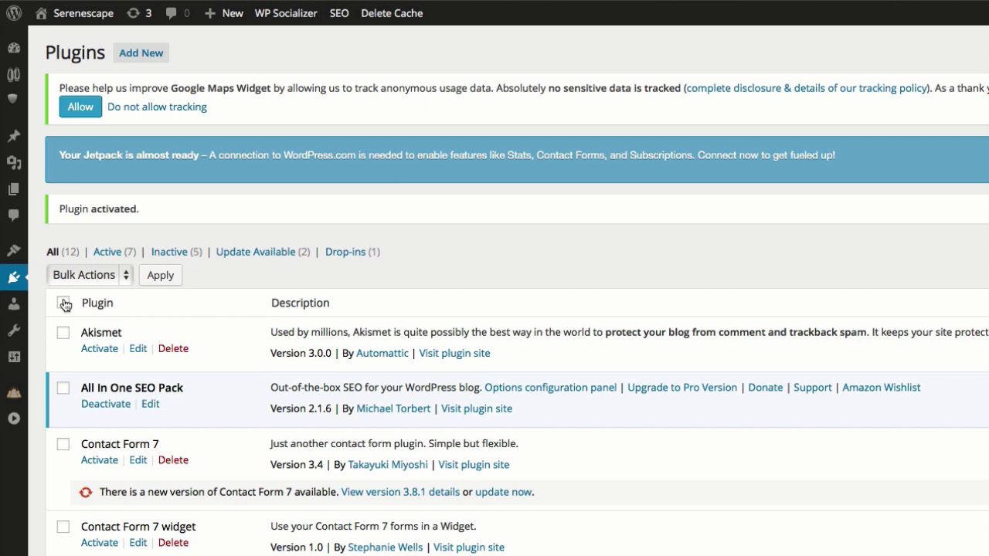
{"action": "mouse_move", "coordinate": [16, 280]}
{"action": "mouse_move", "coordinate": [17, 255]}
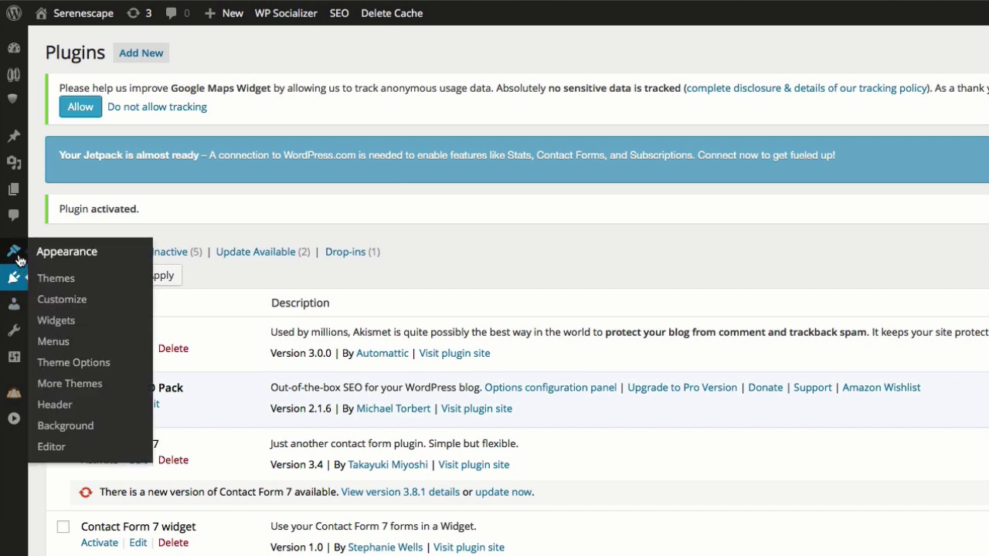
Add a Google Maps Widget to Home Widget 2 in the customizer.
{"action": "left_click", "coordinate": [63, 301]}
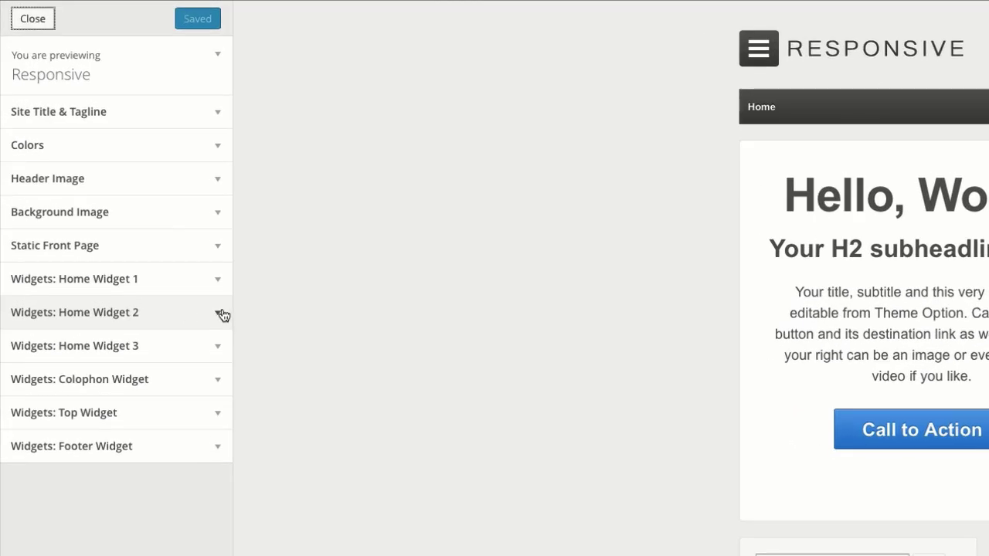
{"action": "left_click", "coordinate": [109, 209]}
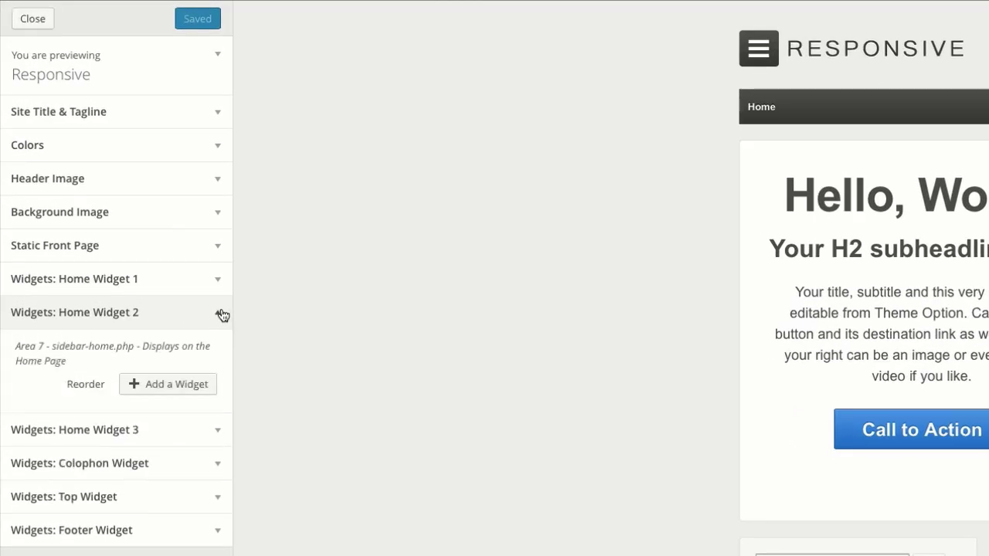
{"action": "left_click", "coordinate": [155, 389]}
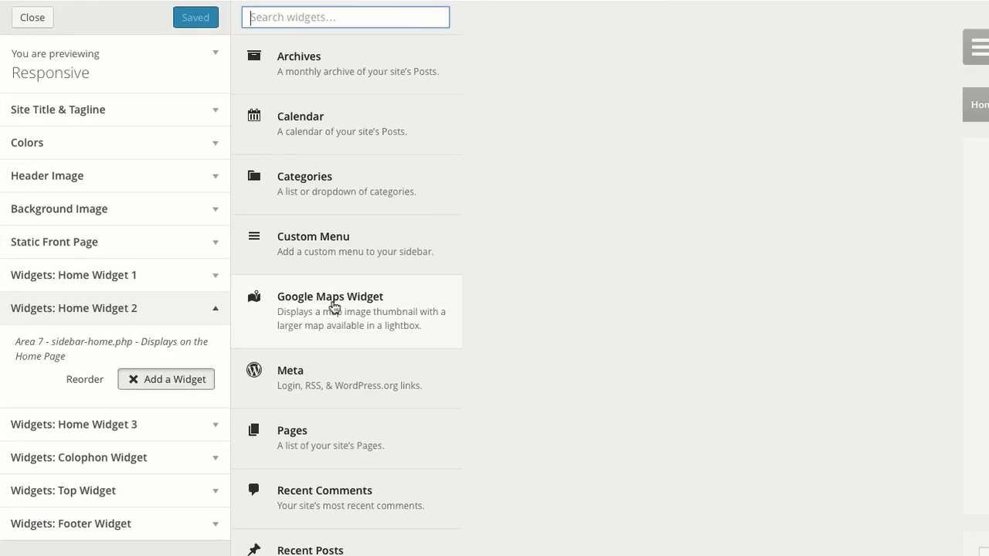
{"action": "left_click", "coordinate": [333, 307]}
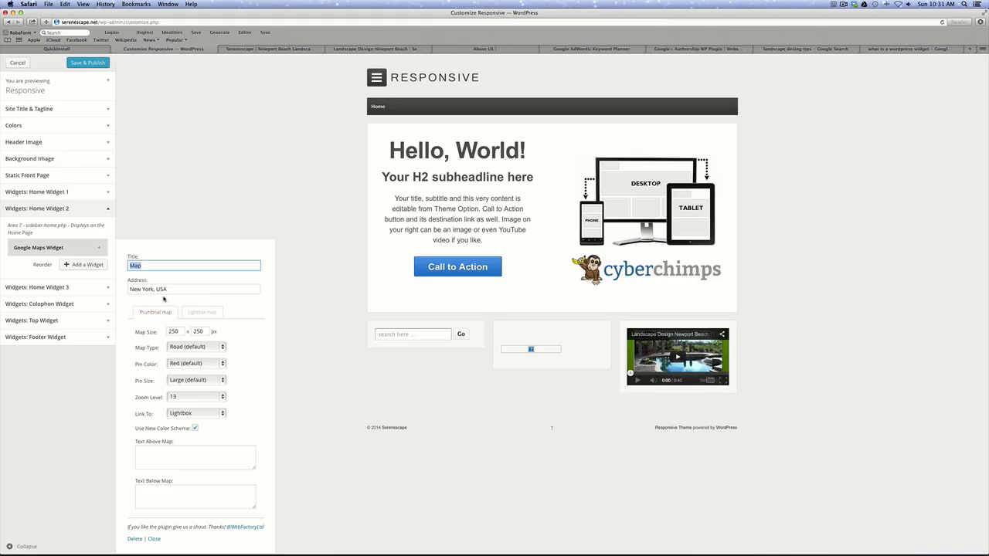
{"action": "key", "text": "Tab"}
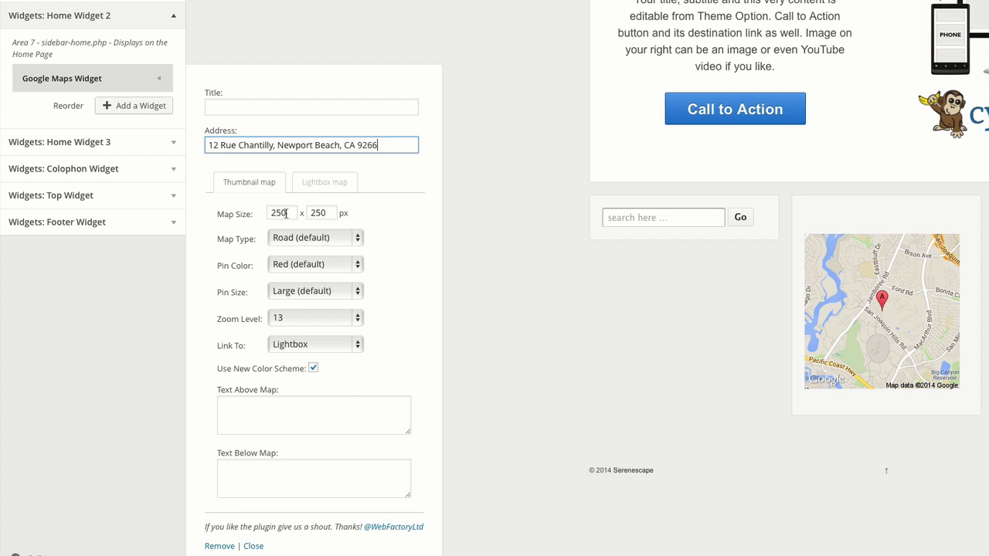
Size the map to 275 × 90 px and publish the widget changes.
{"action": "left_click", "coordinate": [286, 213]}
{"action": "double_click", "coordinate": [286, 213]}
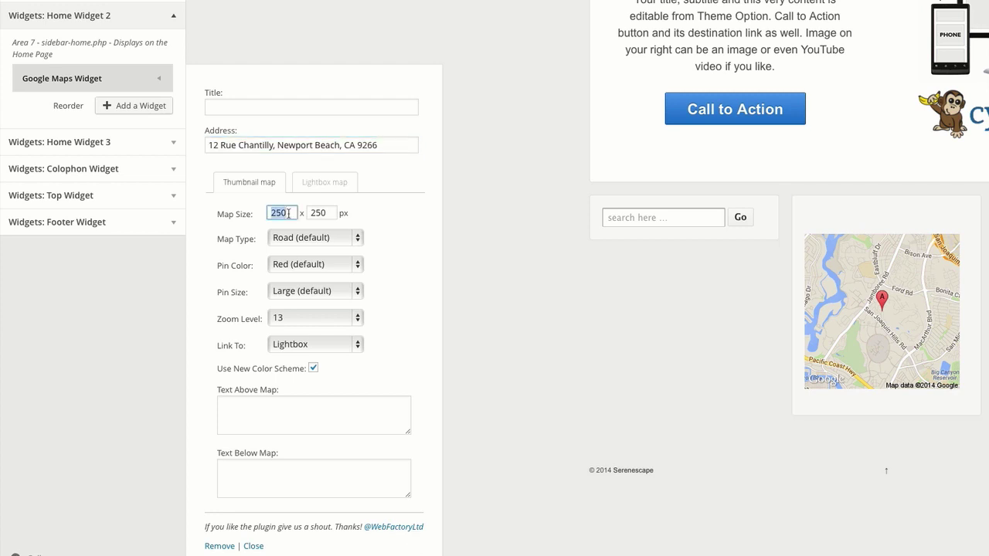
{"action": "type", "text": "275"}
{"action": "double_click", "coordinate": [322, 214]}
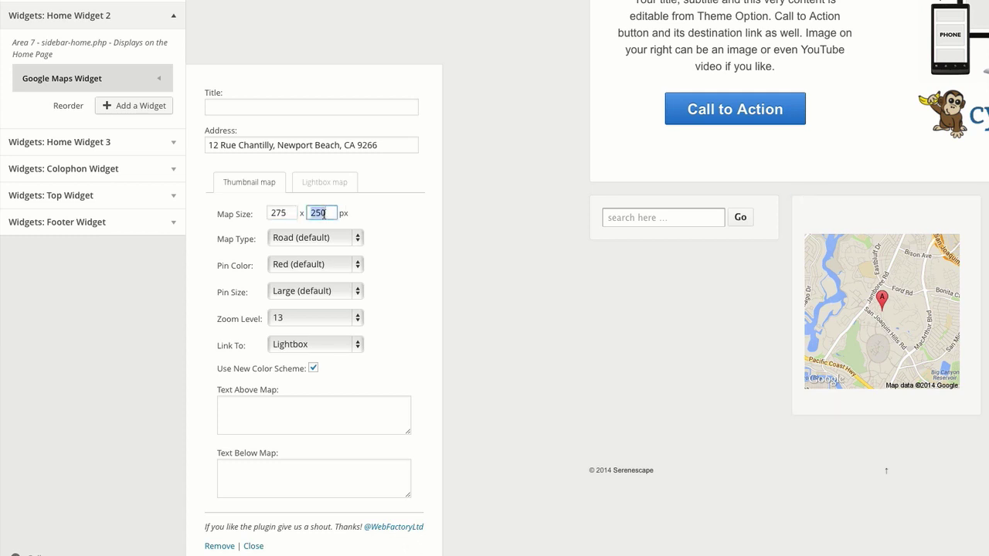
{"action": "type", "text": "90"}
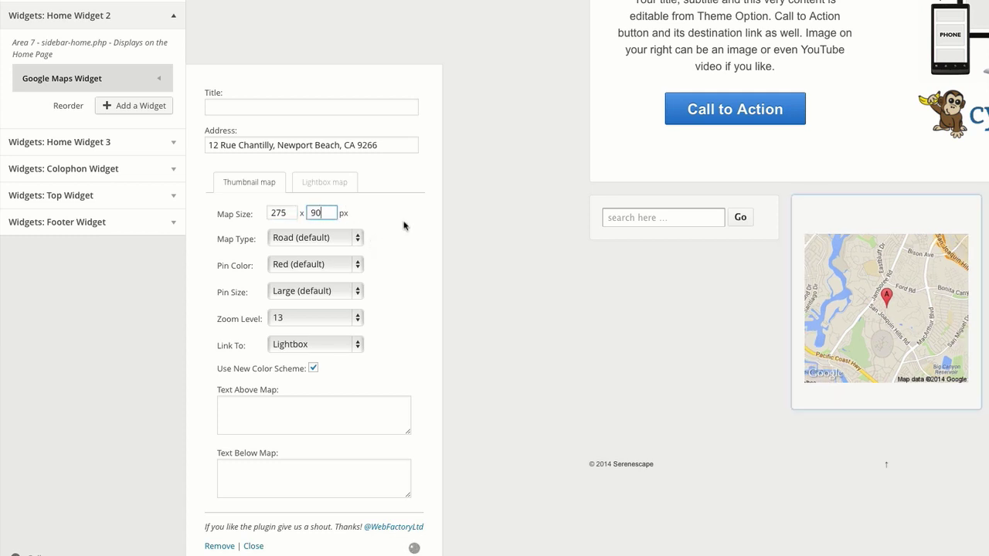
{"action": "left_click", "coordinate": [404, 224]}
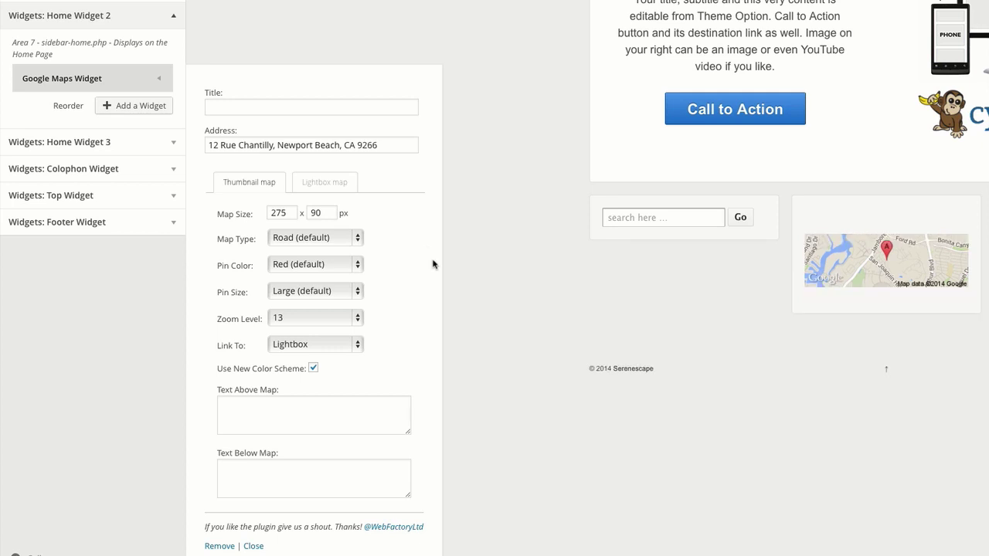
{"action": "left_click", "coordinate": [253, 546]}
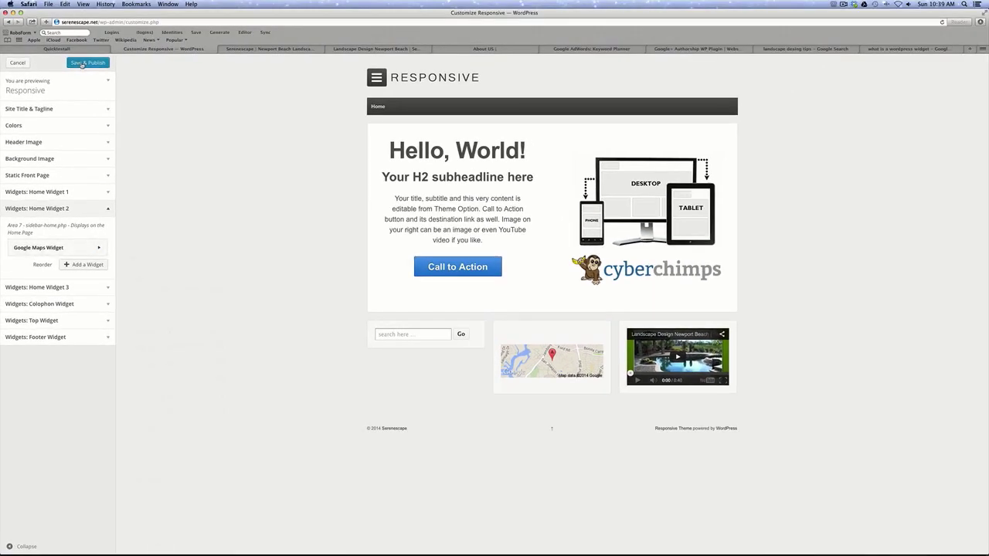
{"action": "left_click", "coordinate": [82, 64]}
{"action": "left_click", "coordinate": [283, 49]}
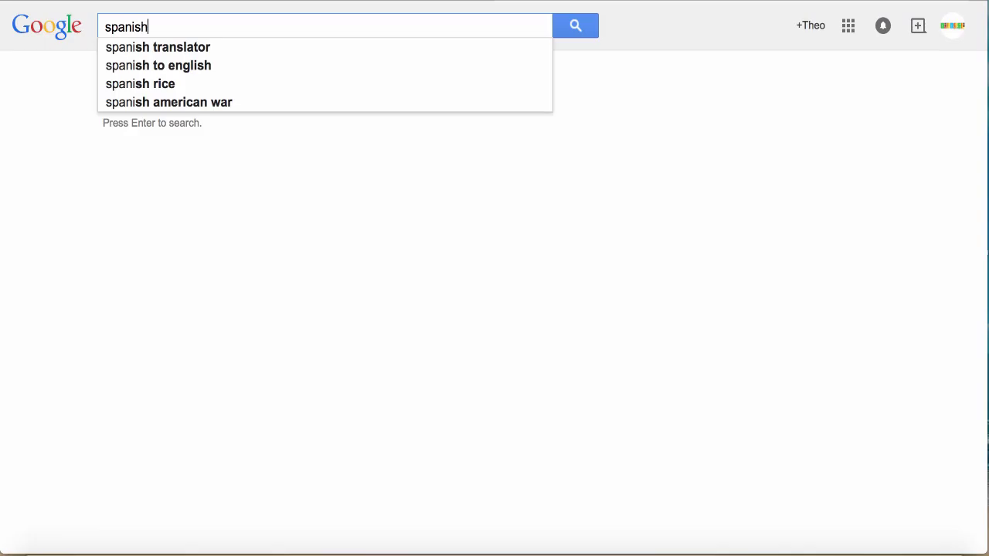
Search Google for 'spanish plugin wordpress' and browse the results.
{"action": "type", "text": "plugin w"}
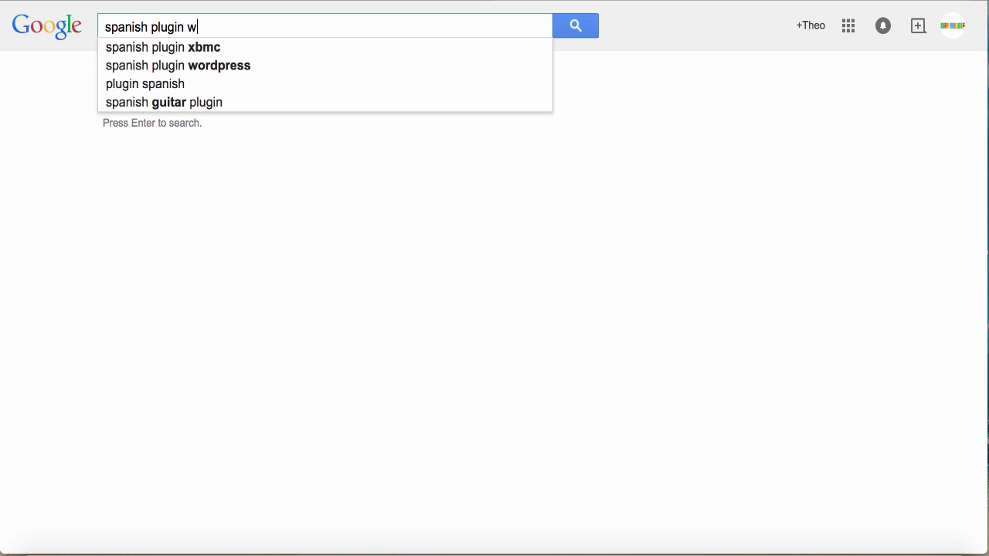
{"action": "type", "text": "ordpress"}
{"action": "key", "text": "Return"}
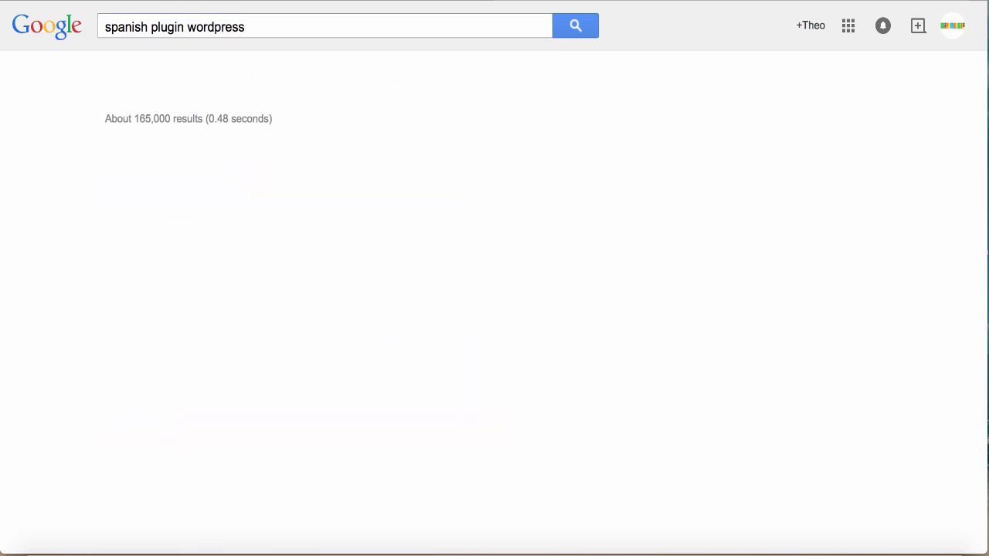
{"action": "scroll", "coordinate": [85, 290], "scroll_direction": "down", "scroll_amount": 2}
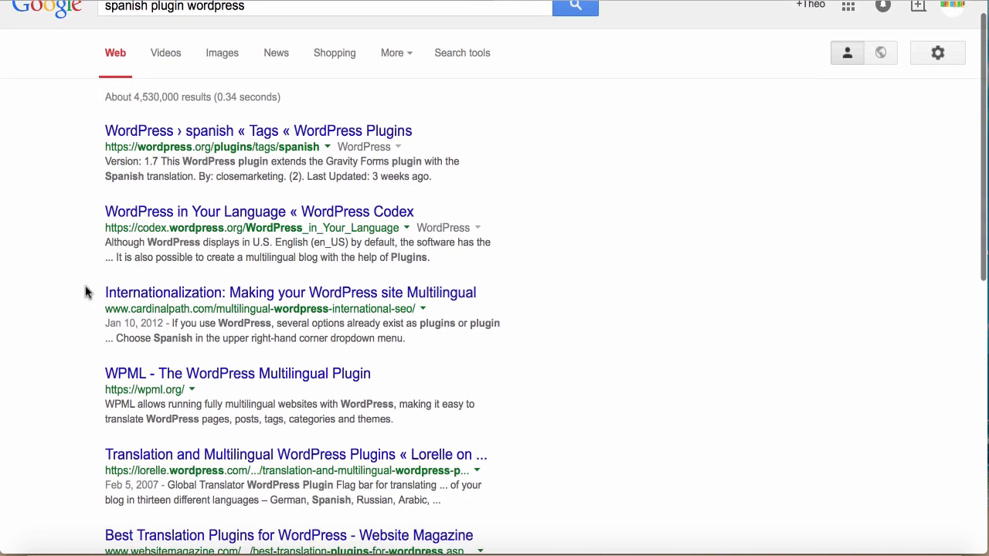
{"action": "scroll", "coordinate": [85, 291], "scroll_direction": "down", "scroll_amount": 5}
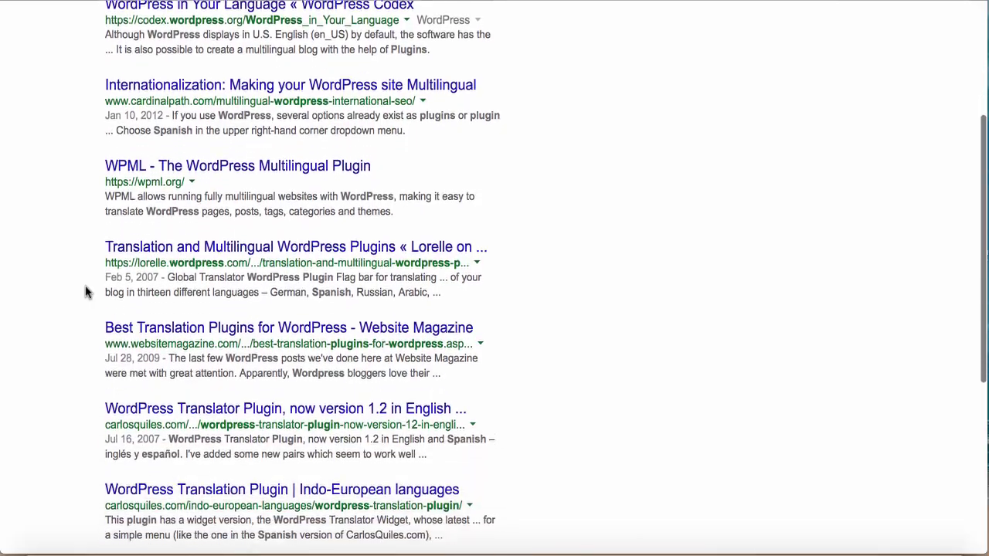
Search Google for 'music plugin wordpress' and browse the results.
{"action": "type", "text": "music plu"}
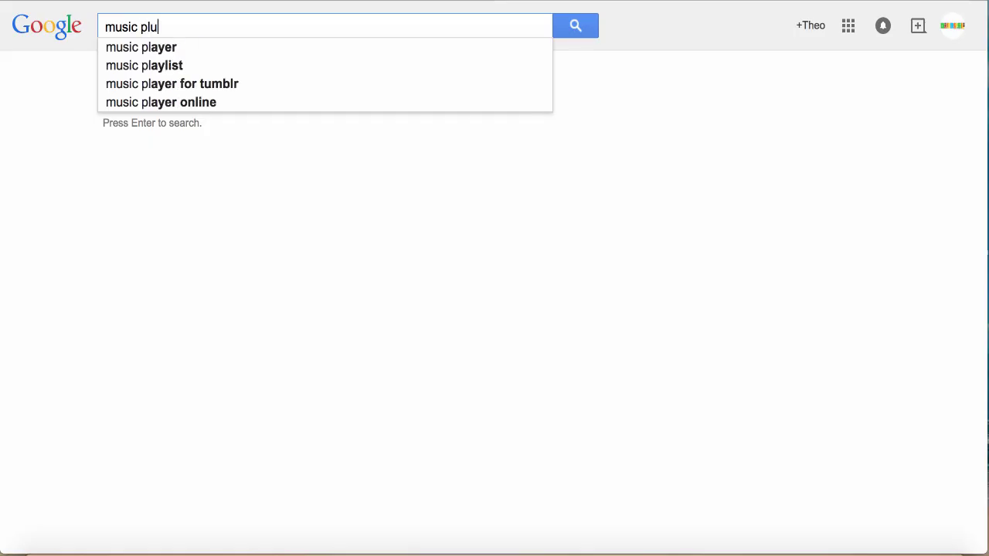
{"action": "type", "text": "gin wordpress"}
{"action": "key", "text": "Return"}
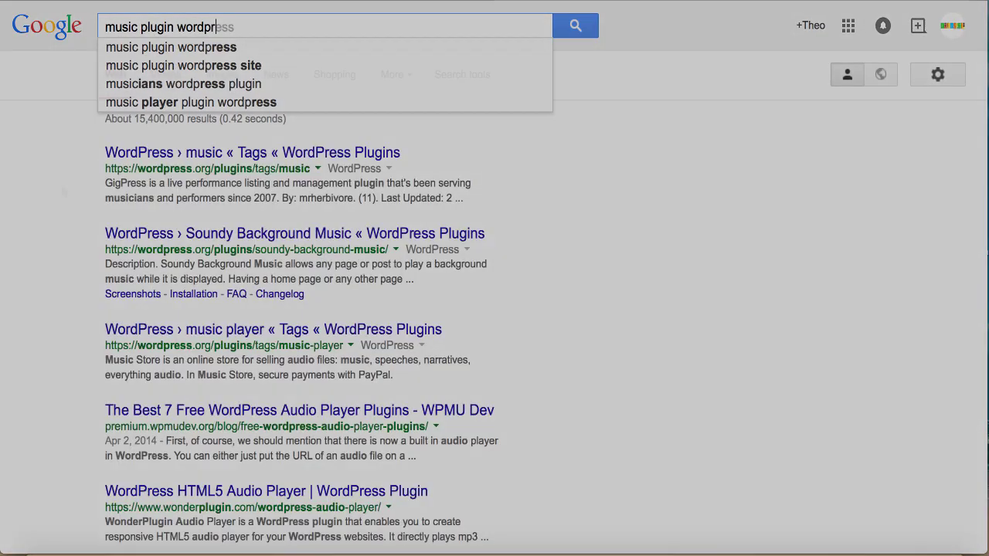
{"action": "scroll", "coordinate": [62, 192], "scroll_direction": "down", "scroll_amount": 4}
{"action": "scroll", "coordinate": [62, 192], "scroll_direction": "down", "scroll_amount": 5}
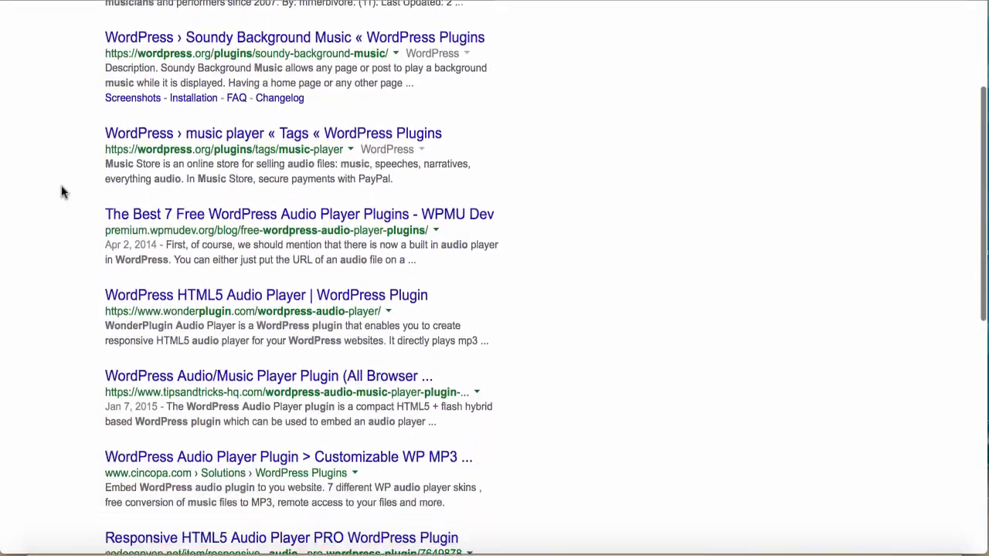
{"action": "scroll", "coordinate": [61, 192], "scroll_direction": "down", "scroll_amount": 4}
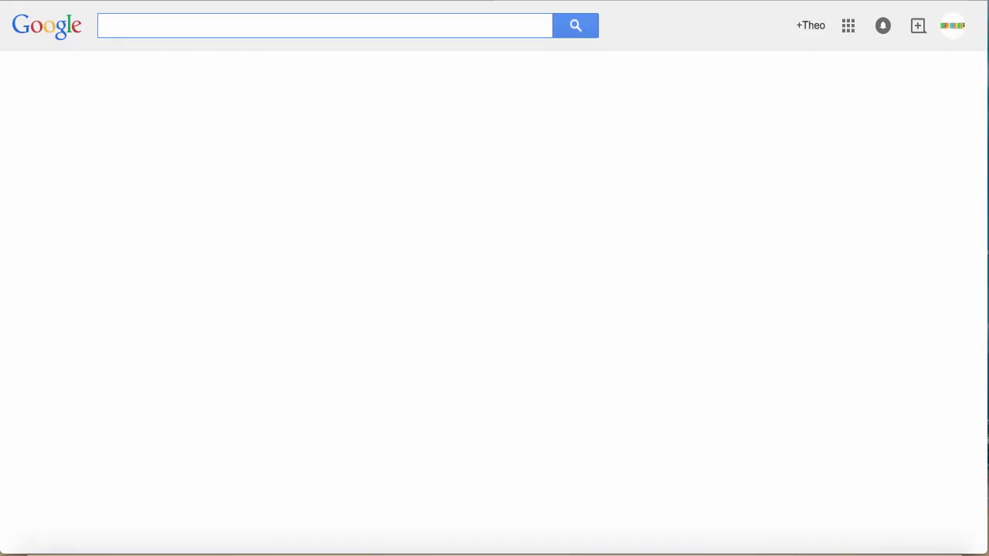
Search Google for 'contact us form plugin wordpress' and browse the results.
{"action": "type", "text": "contact"}
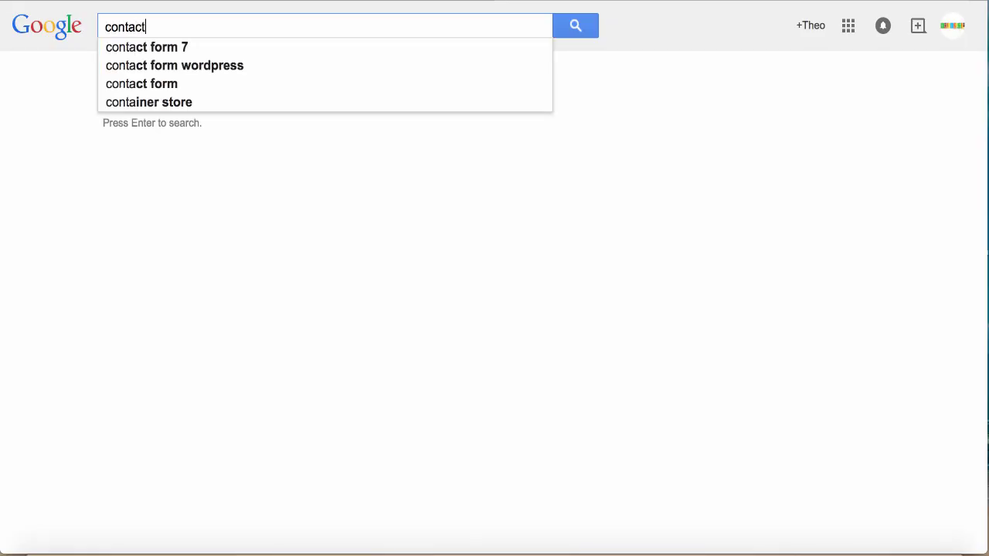
{"action": "type", "text": " us form plugin"}
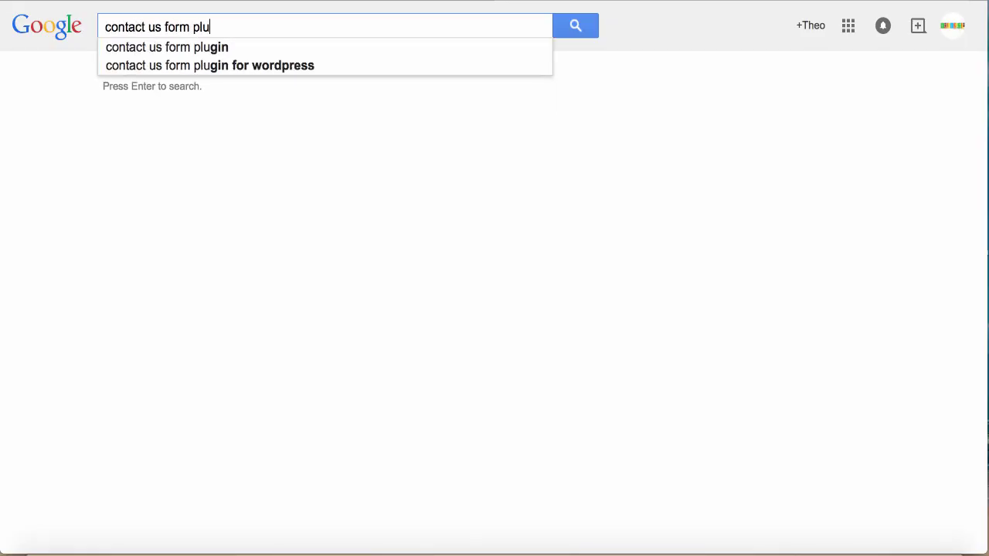
{"action": "type", "text": " wor"}
{"action": "type", "text": "dpress"}
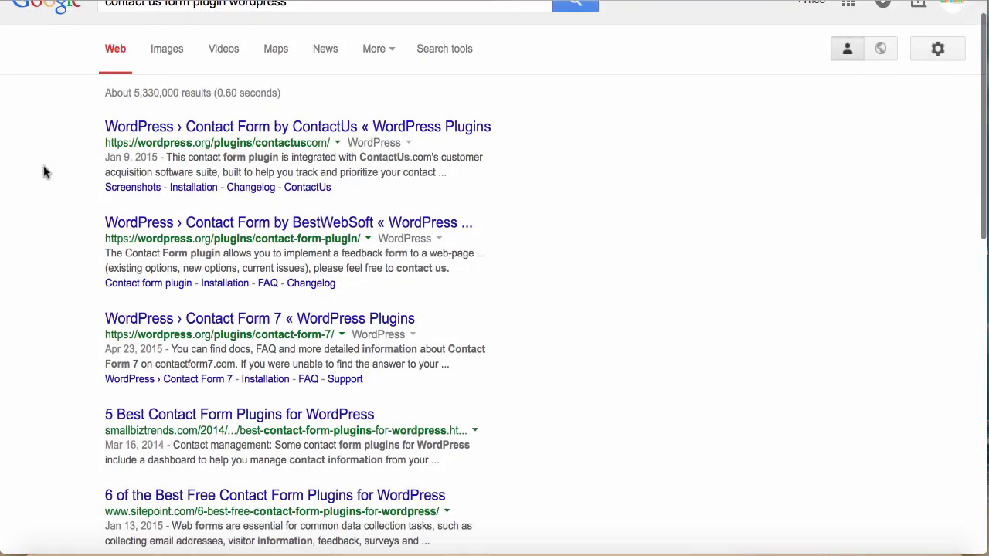
{"action": "scroll", "coordinate": [44, 170], "scroll_direction": "down", "scroll_amount": 2}
{"action": "scroll", "coordinate": [44, 172], "scroll_direction": "down", "scroll_amount": 3}
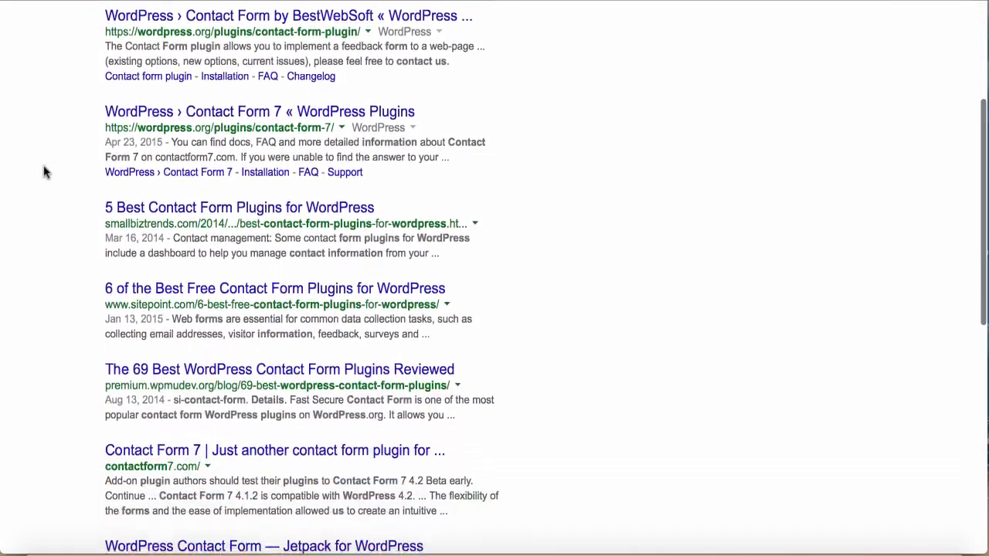
{"action": "scroll", "coordinate": [44, 171], "scroll_direction": "down", "scroll_amount": 2}
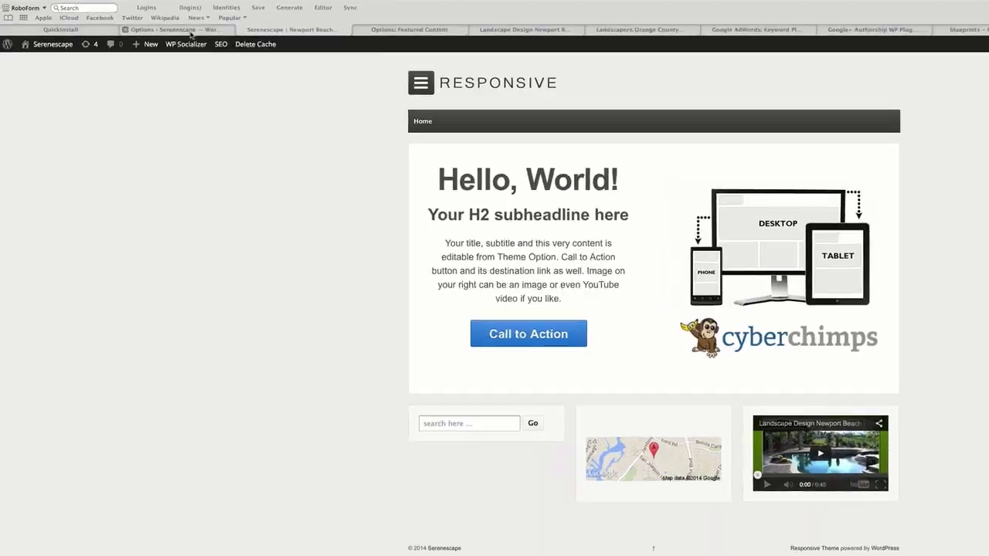
Expand Logo Upload in Responsive theme options and go to the Custom Header page.
{"action": "left_click", "coordinate": [144, 51]}
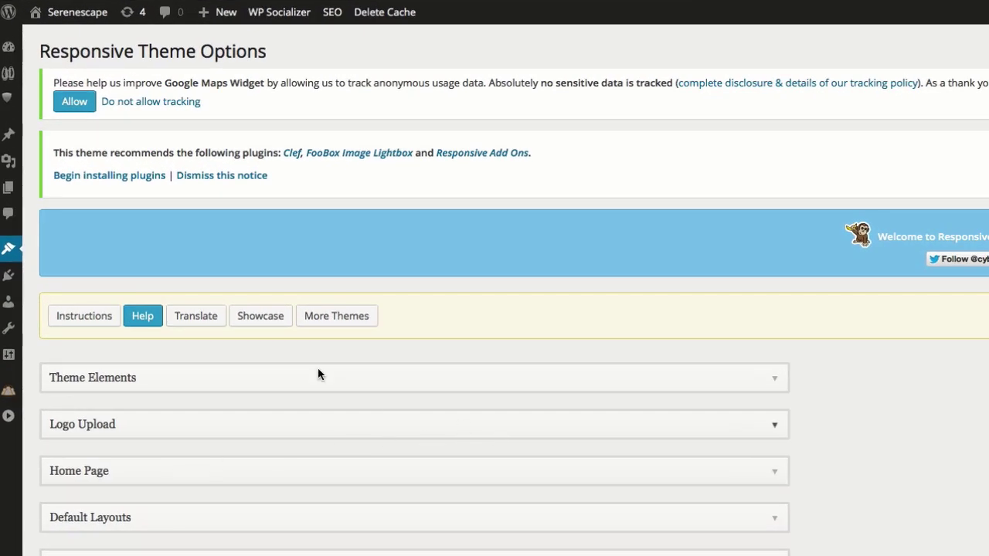
{"action": "mouse_move", "coordinate": [11, 255]}
{"action": "left_click", "coordinate": [473, 438]}
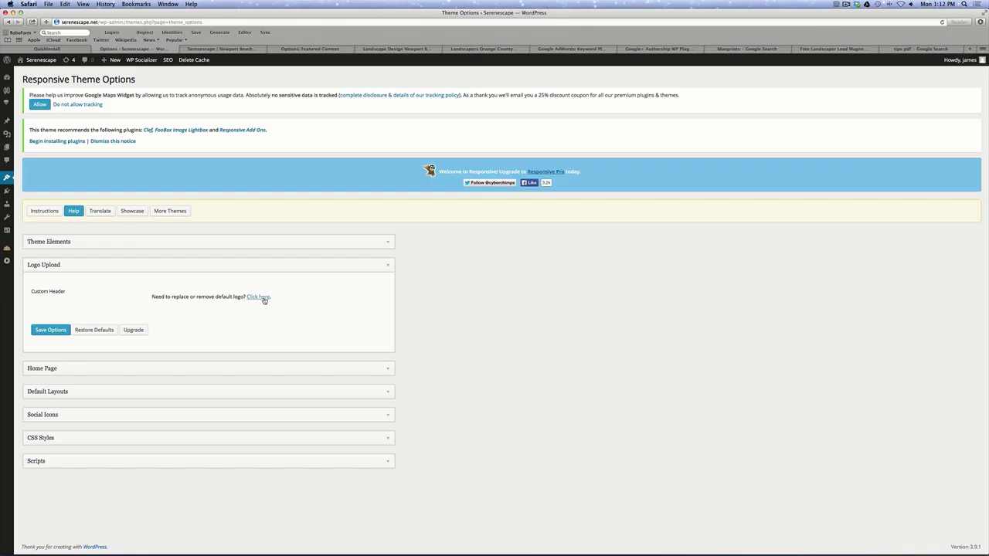
{"action": "left_click", "coordinate": [264, 300]}
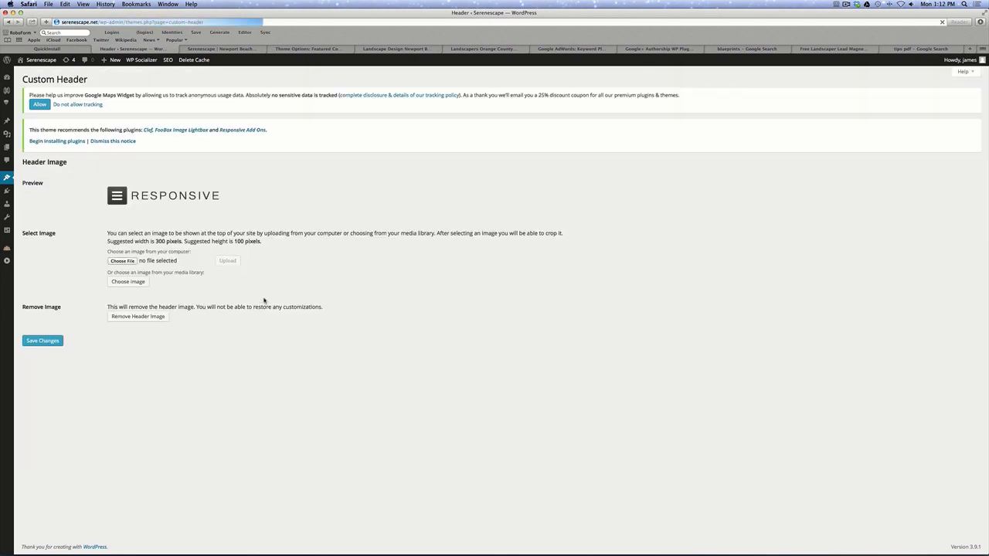
Upload Serenescape-Logo1.png from the Desktop as the header image.
{"action": "left_click", "coordinate": [123, 261]}
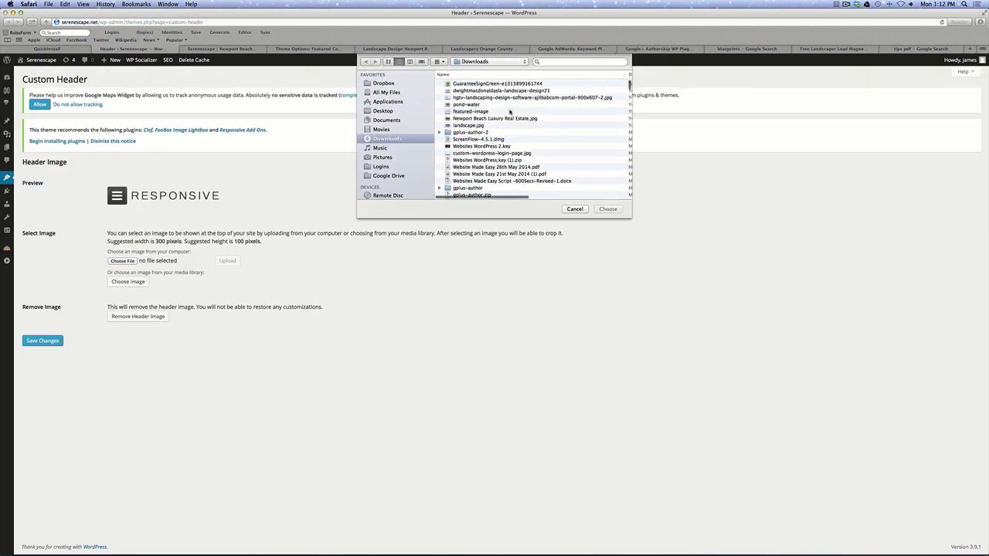
{"action": "left_click", "coordinate": [383, 111]}
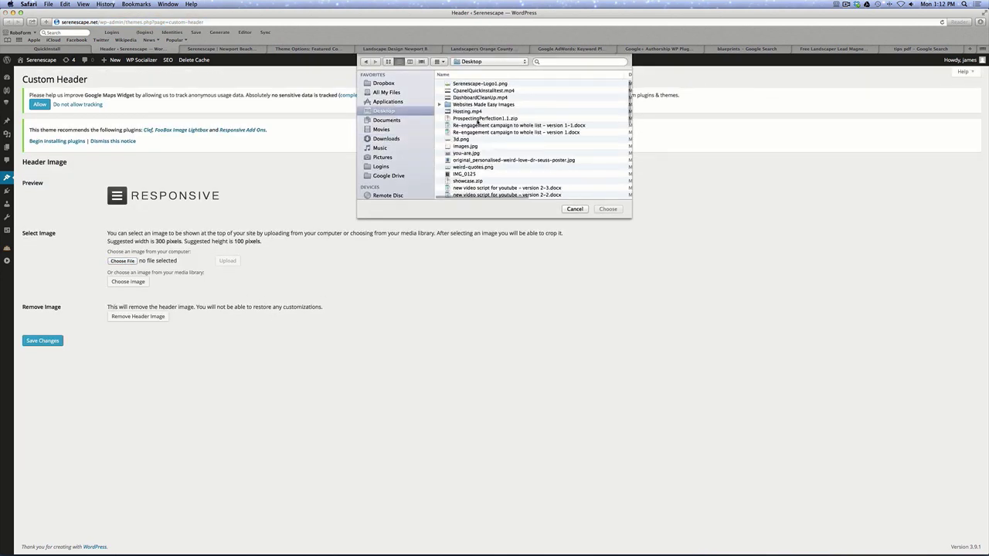
{"action": "left_click", "coordinate": [478, 84]}
{"action": "left_click", "coordinate": [607, 208]}
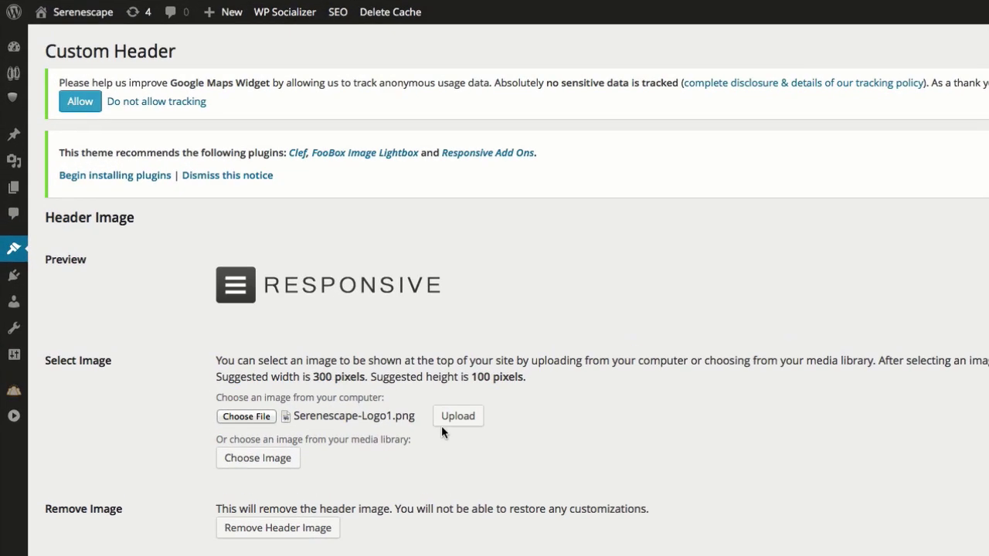
{"action": "left_click", "coordinate": [447, 422]}
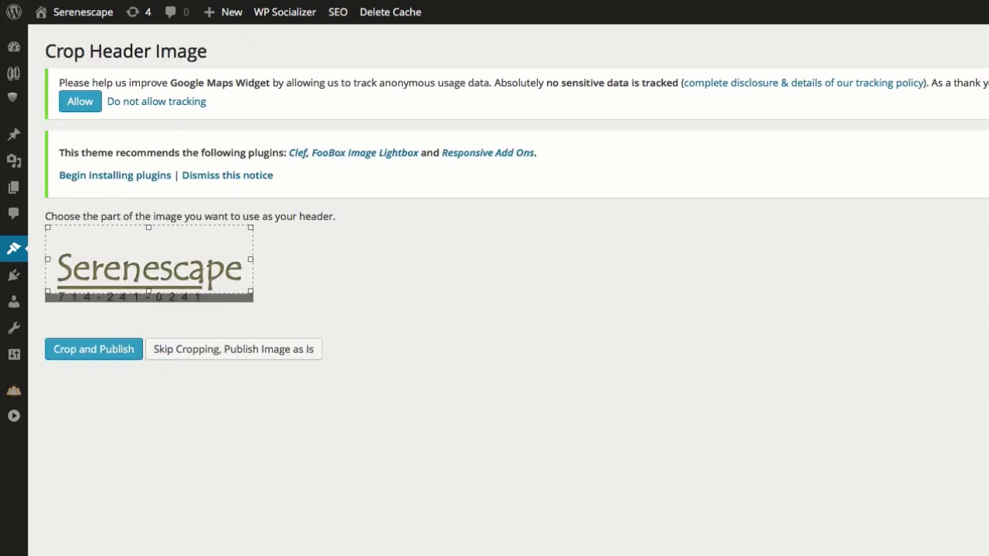
Crop the logo to include its phone number and publish it.
{"action": "left_click_drag", "start_coordinate": [207, 244], "coordinate": [207, 257]}
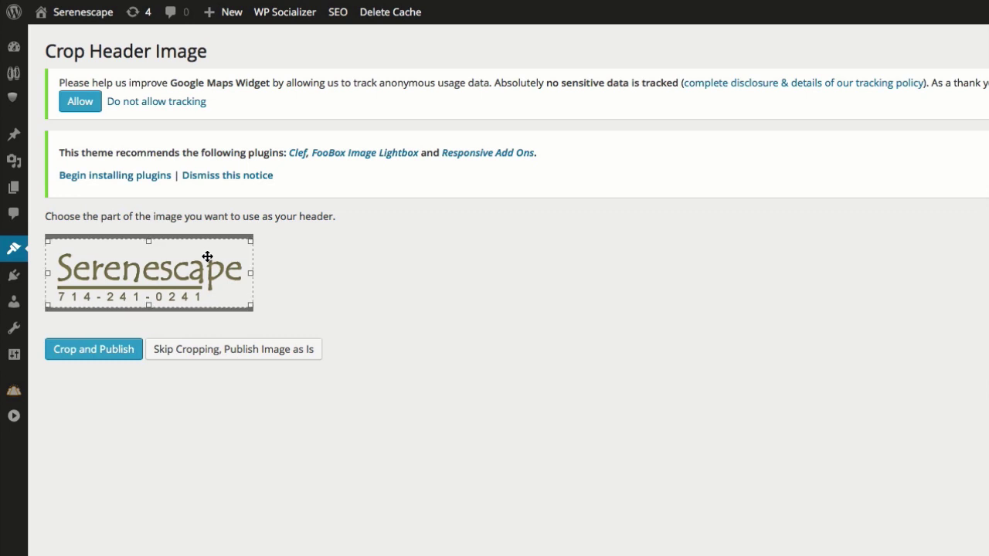
{"action": "left_click_drag", "start_coordinate": [207, 257], "coordinate": [207, 259]}
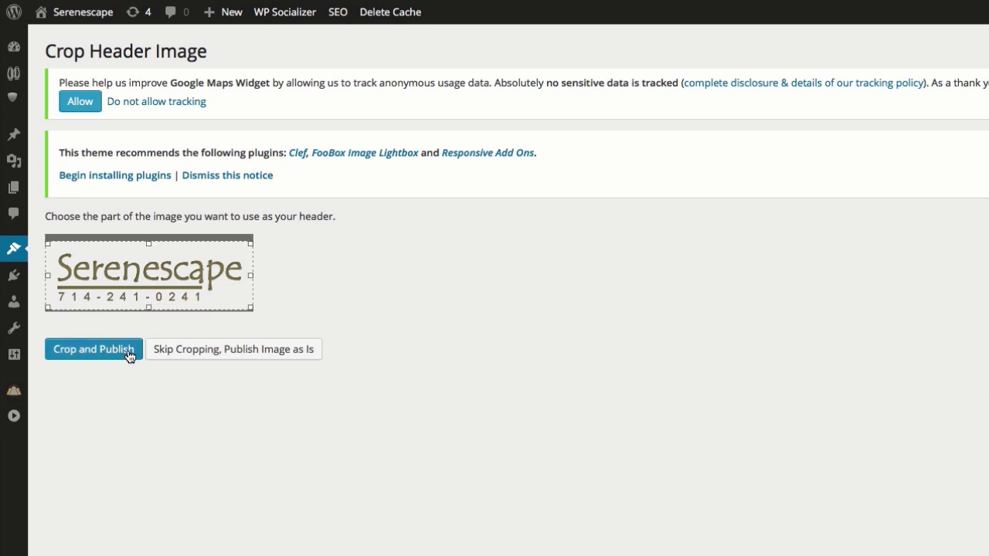
{"action": "left_click", "coordinate": [129, 354]}
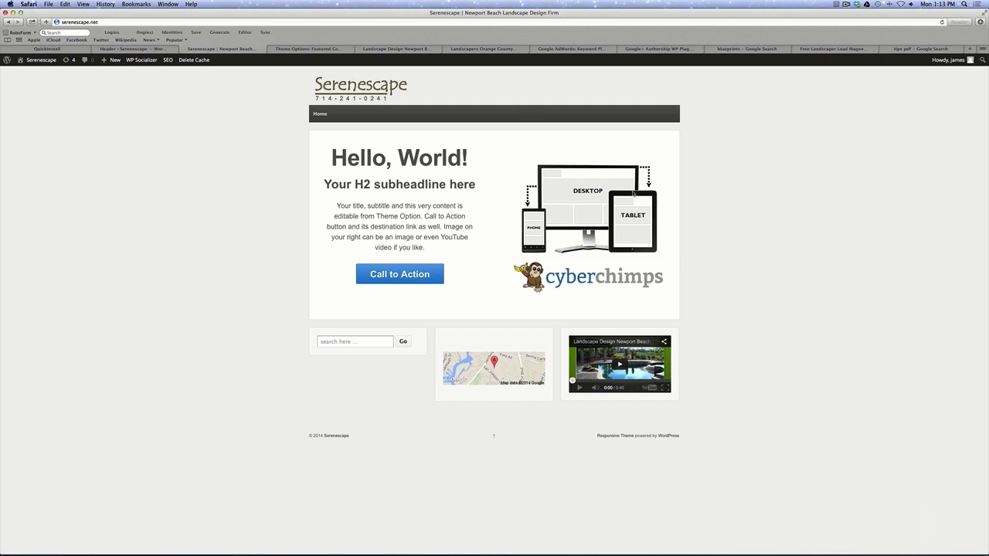
Return to the Custom Header page, then reopen Responsive Theme Options.
{"action": "left_click", "coordinate": [140, 49]}
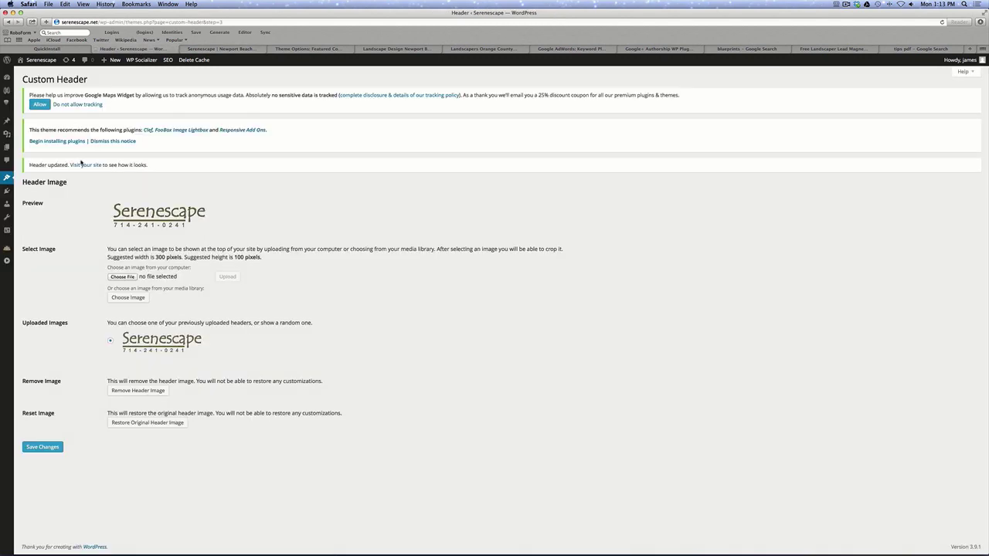
{"action": "mouse_move", "coordinate": [7, 180]}
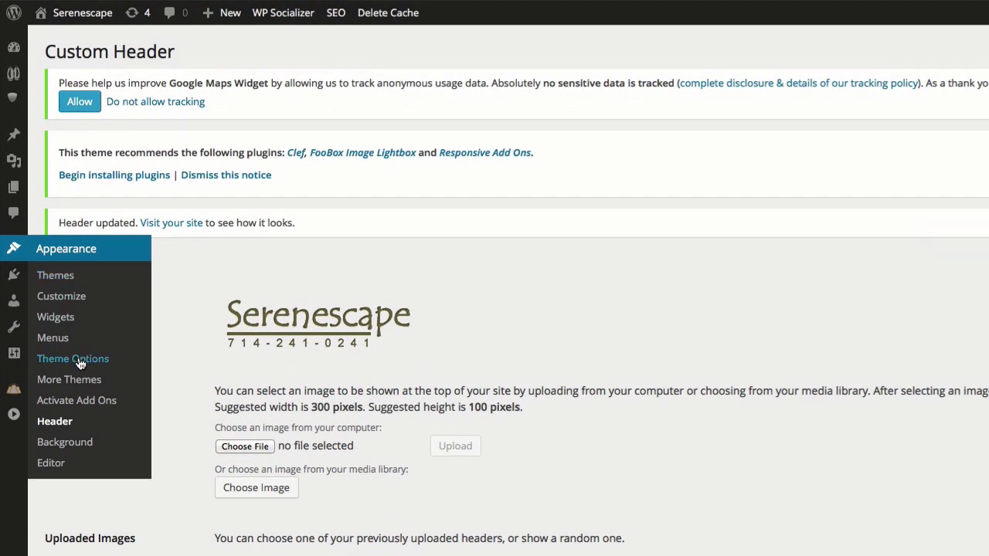
{"action": "left_click", "coordinate": [78, 358]}
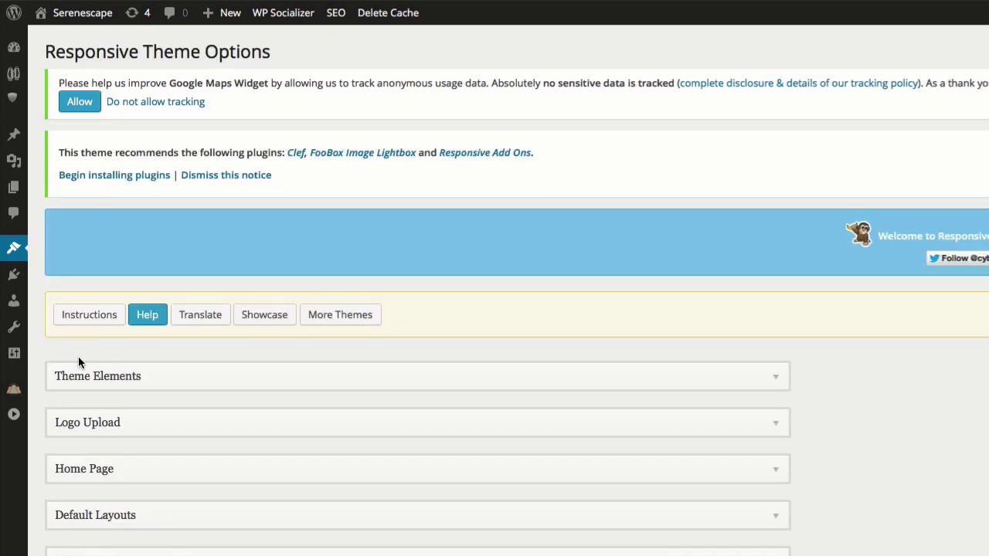
Upload a landscape design image as Home Page featured content and save the options.
{"action": "left_click", "coordinate": [739, 468]}
{"action": "scroll", "coordinate": [498, 528], "scroll_direction": "down", "scroll_amount": 2}
{"action": "scroll", "coordinate": [152, 481], "scroll_direction": "down", "scroll_amount": 5}
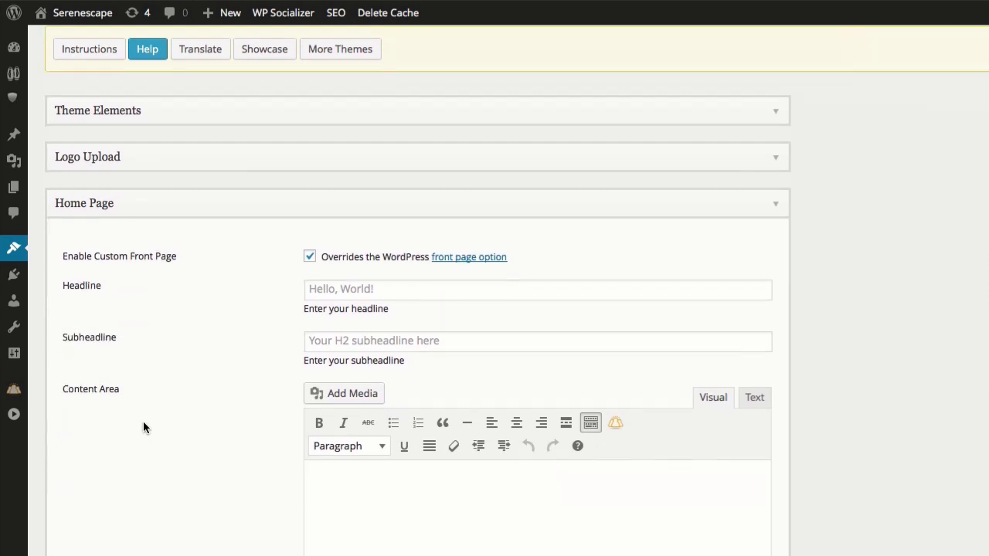
{"action": "scroll", "coordinate": [149, 438], "scroll_direction": "down", "scroll_amount": 3}
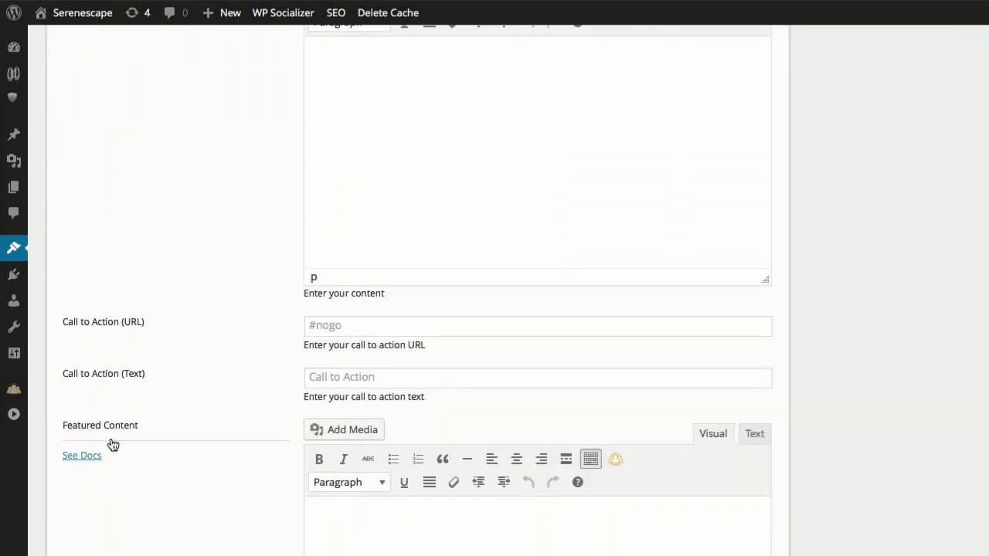
{"action": "left_click", "coordinate": [332, 432]}
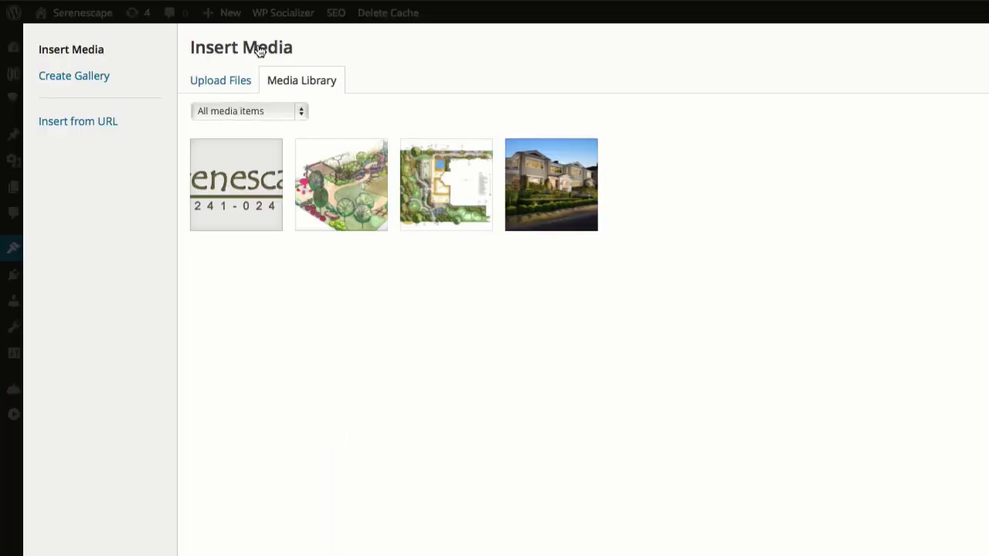
{"action": "left_click", "coordinate": [225, 82]}
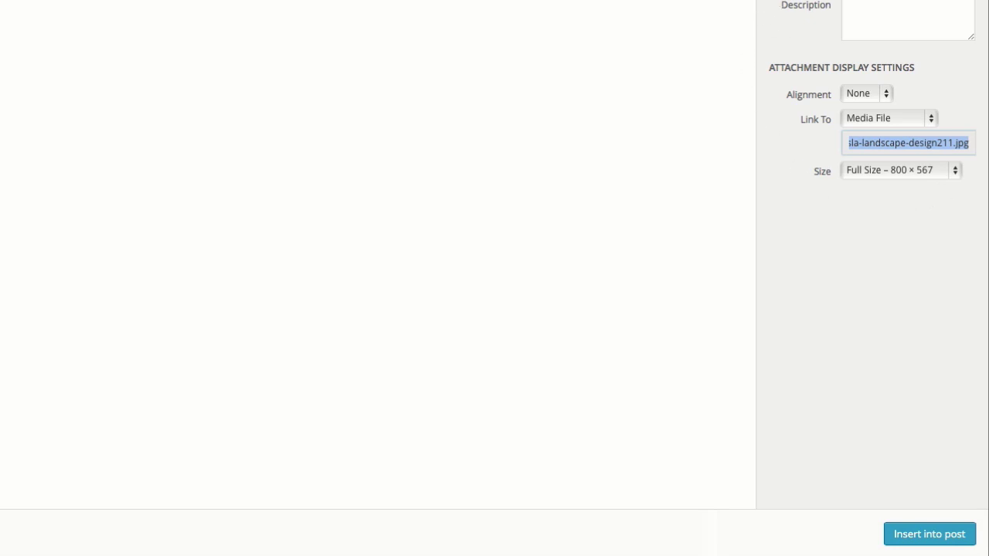
{"action": "left_click", "coordinate": [929, 536]}
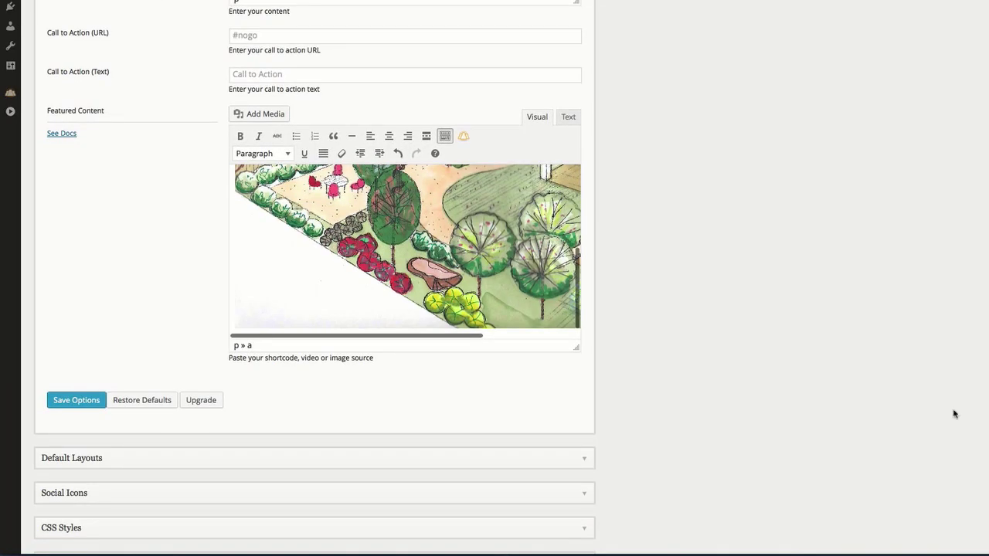
{"action": "left_click", "coordinate": [72, 404]}
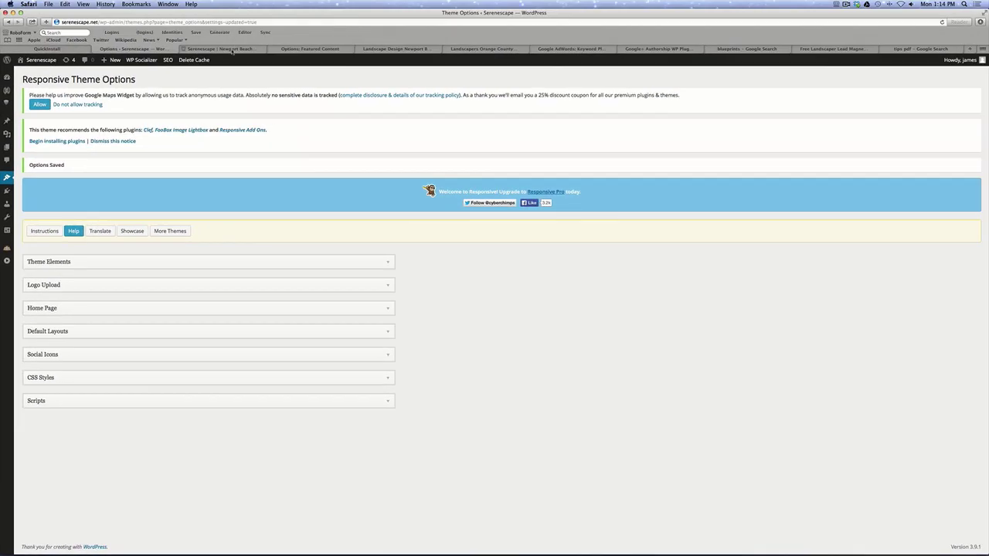
{"action": "left_click", "coordinate": [231, 49]}
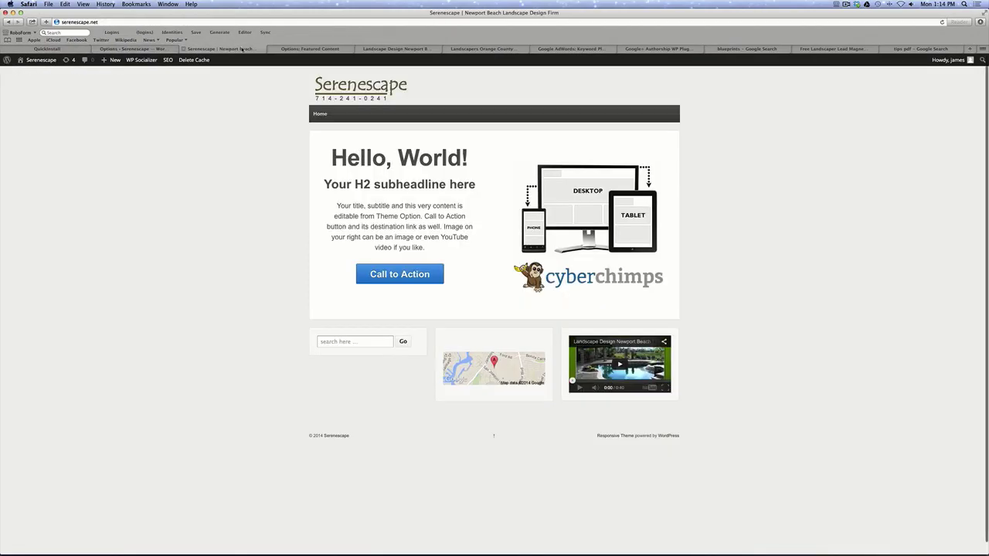
Reload the Serenescape home page and confirm the landscape drawing now shows as featured content.
{"action": "left_click", "coordinate": [941, 22]}
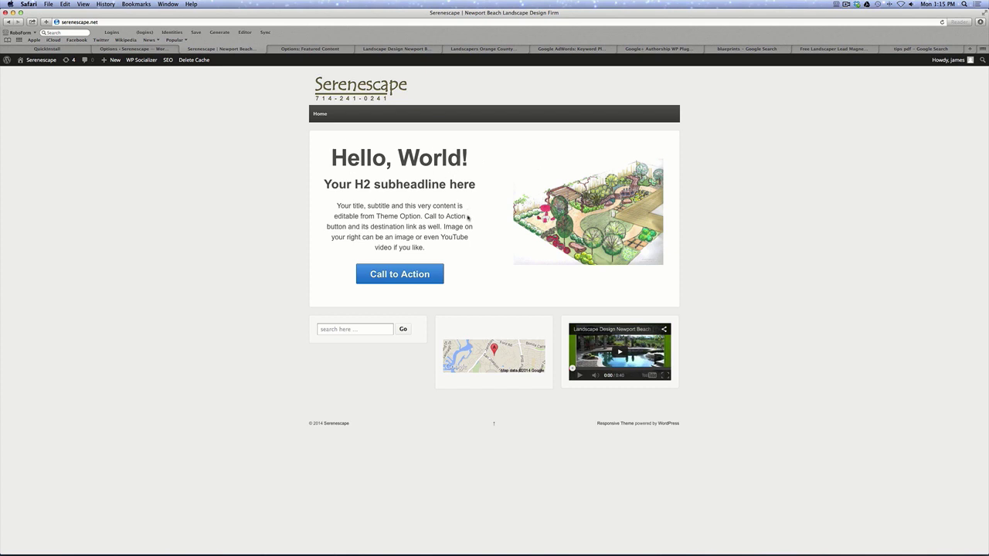
{"action": "scroll", "coordinate": [309, 208], "scroll_direction": "down", "scroll_amount": 1}
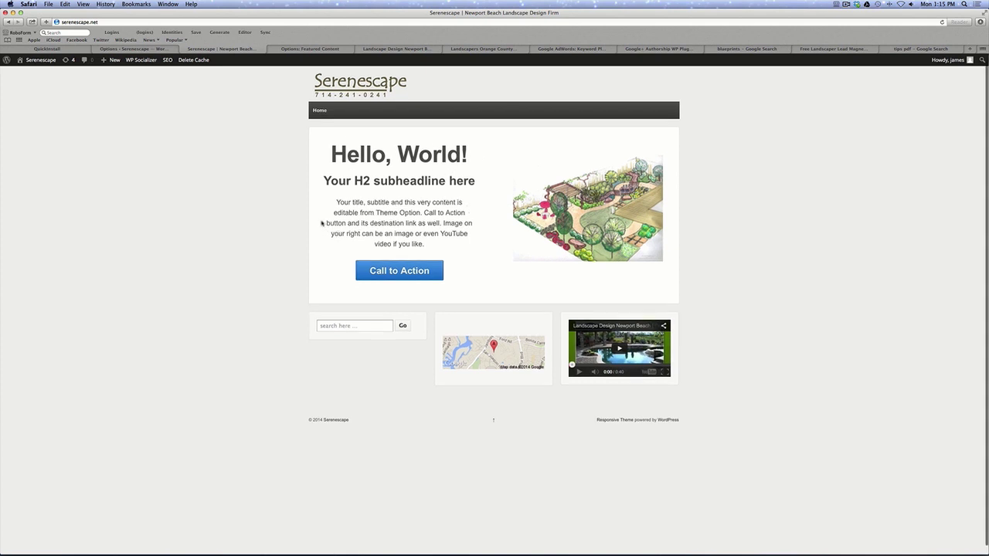
{"action": "left_click", "coordinate": [145, 50]}
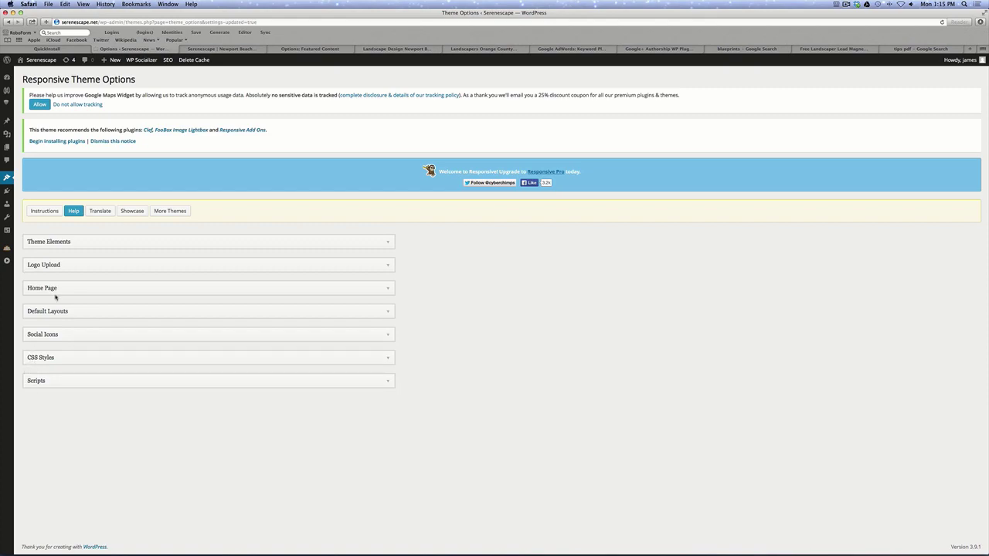
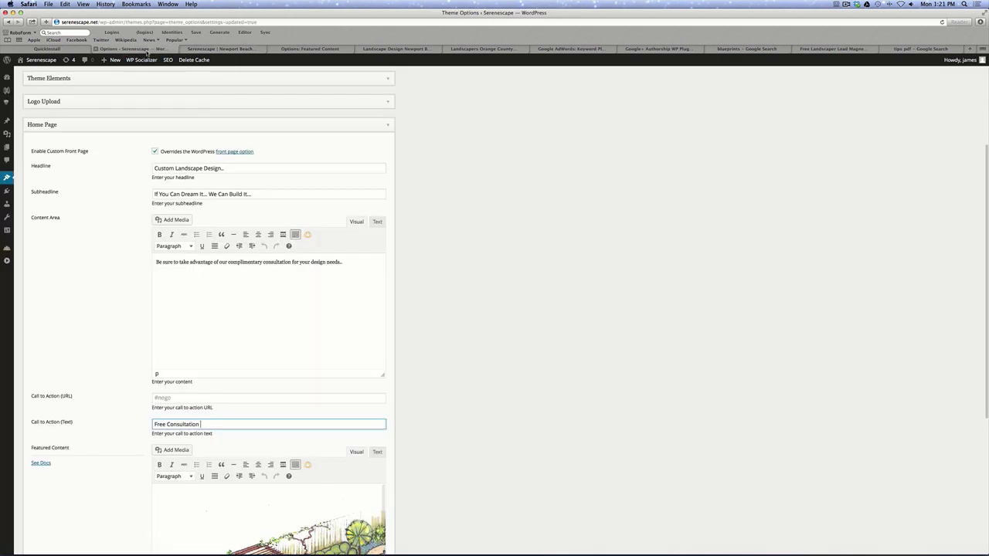
Switch to the Serenescape theme options tab to reach the customizer's Home Widget 1 Search widget.
{"action": "left_click", "coordinate": [135, 49]}
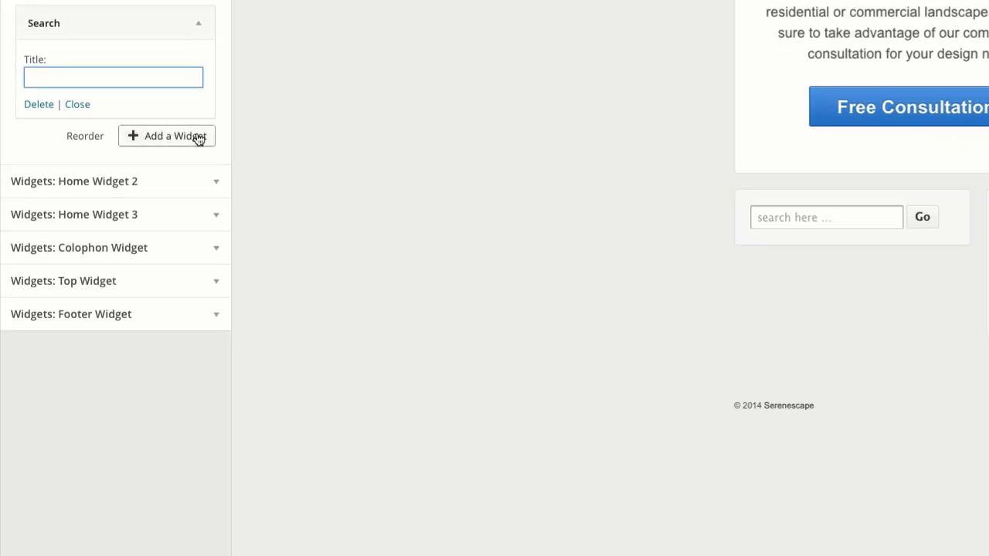
Delete the Search widget, add a WP Socializer widget, and move to its Facebook Page URL field.
{"action": "left_click", "coordinate": [40, 105]}
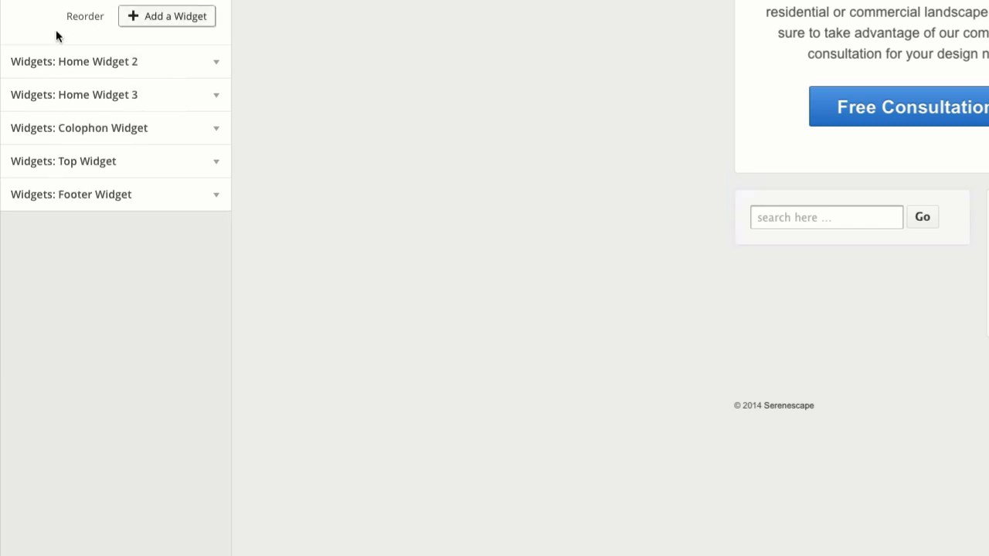
{"action": "left_click", "coordinate": [166, 17]}
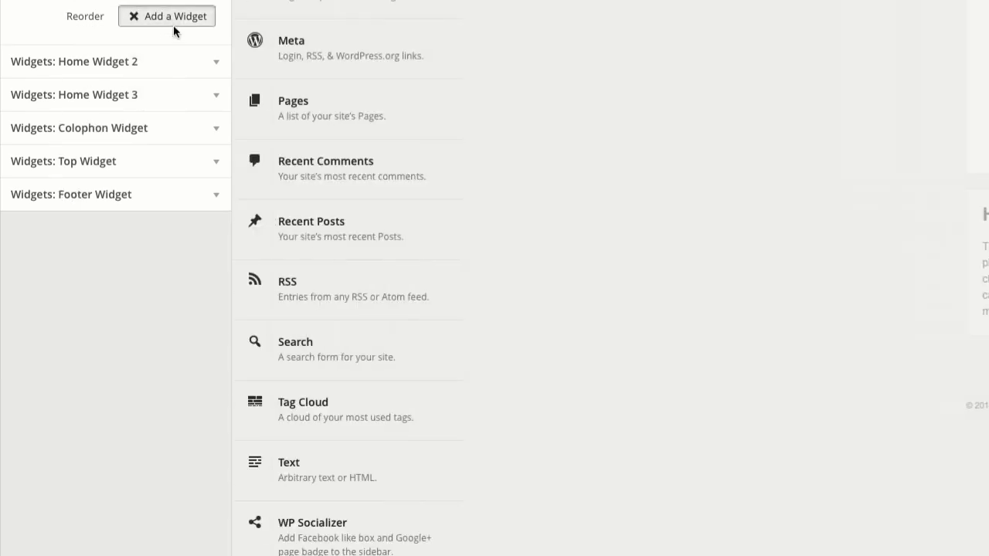
{"action": "left_click", "coordinate": [343, 538]}
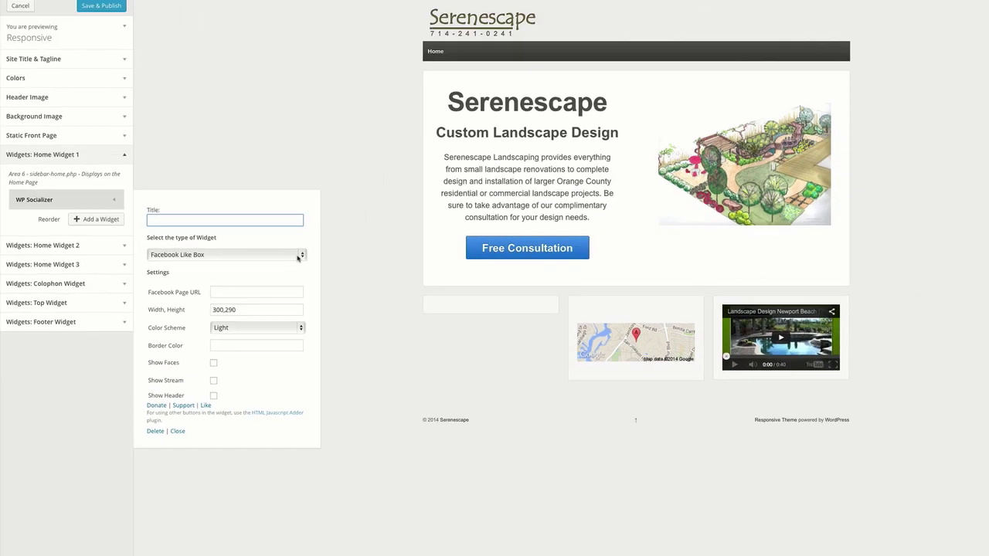
{"action": "key", "text": "Tab"}
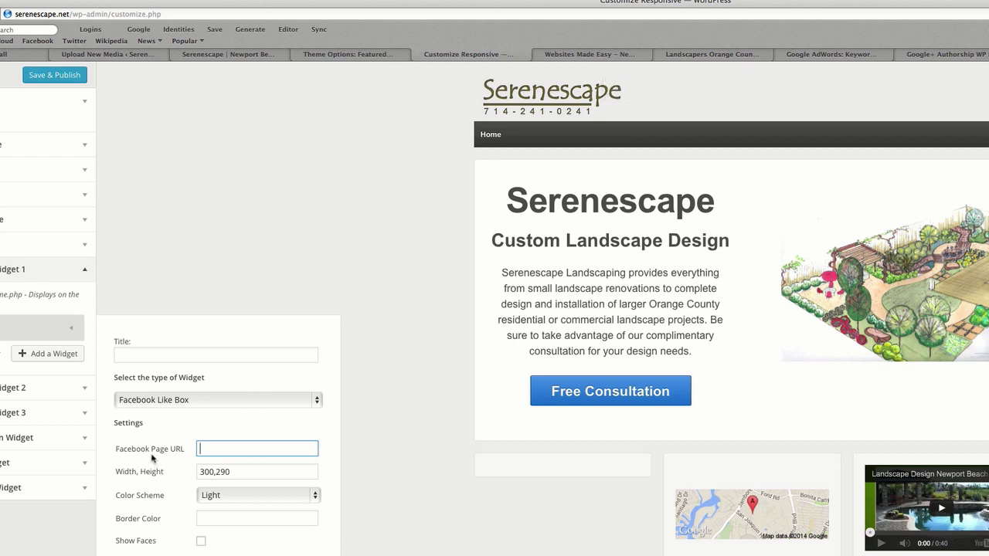
Copy the Websites Made Easy Facebook page URL into the widget's Facebook Page URL field.
{"action": "left_click", "coordinate": [579, 55]}
{"action": "left_click", "coordinate": [151, 14]}
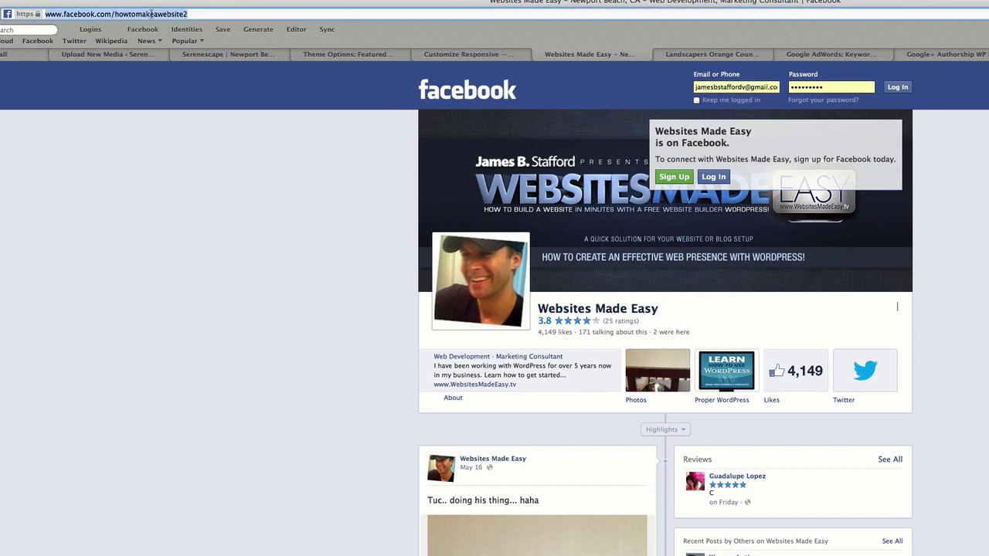
{"action": "right_click", "coordinate": [151, 14]}
{"action": "left_click", "coordinate": [199, 74]}
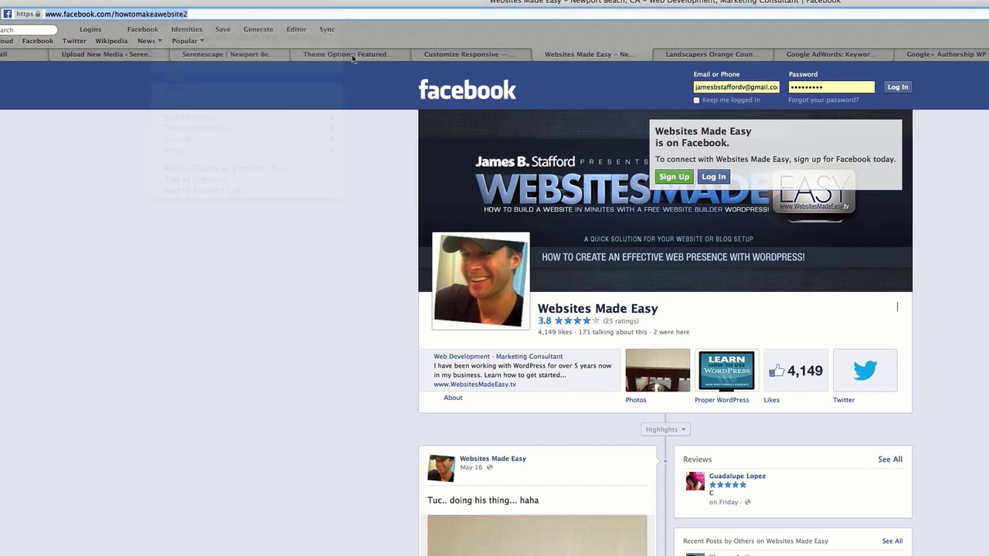
{"action": "left_click", "coordinate": [462, 53]}
{"action": "right_click", "coordinate": [214, 448]}
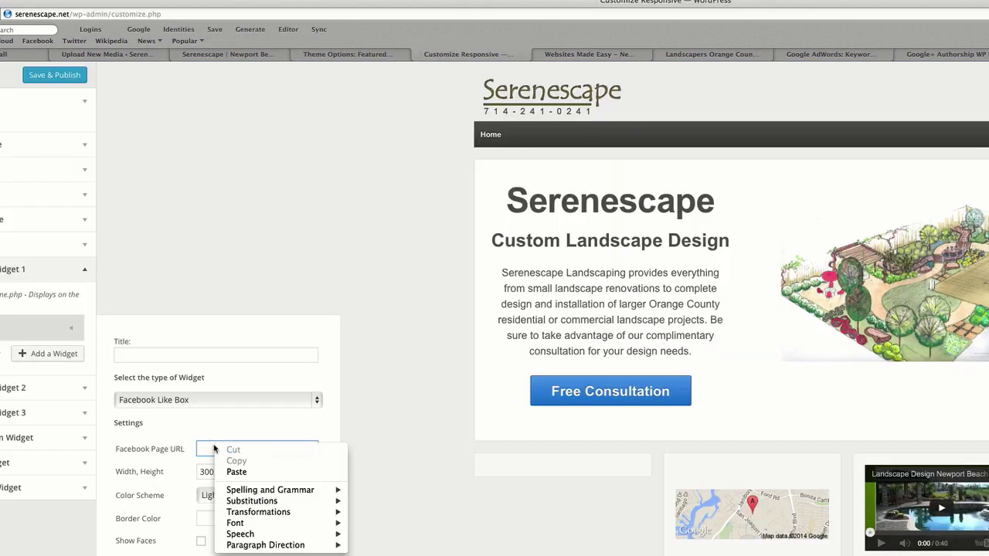
{"action": "left_click", "coordinate": [236, 472]}
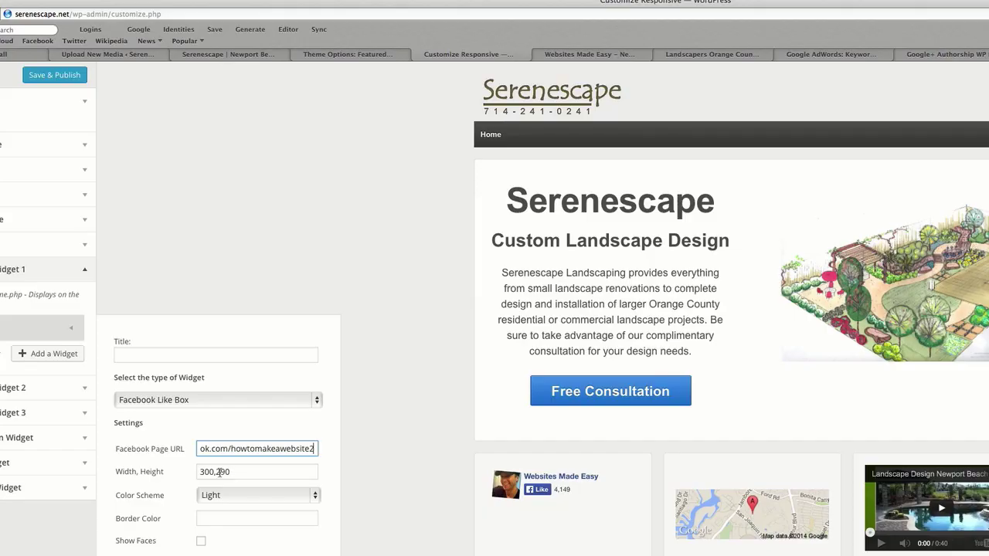
Change the Like Box Width, Height to 300,90 and Save & Publish the customizer.
{"action": "left_click", "coordinate": [219, 472]}
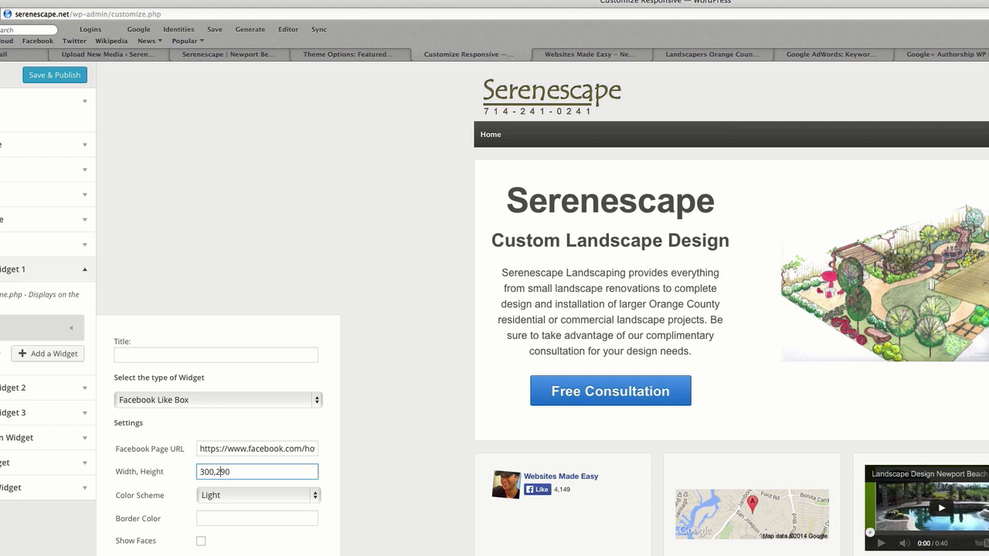
{"action": "key", "text": "BackSpace"}
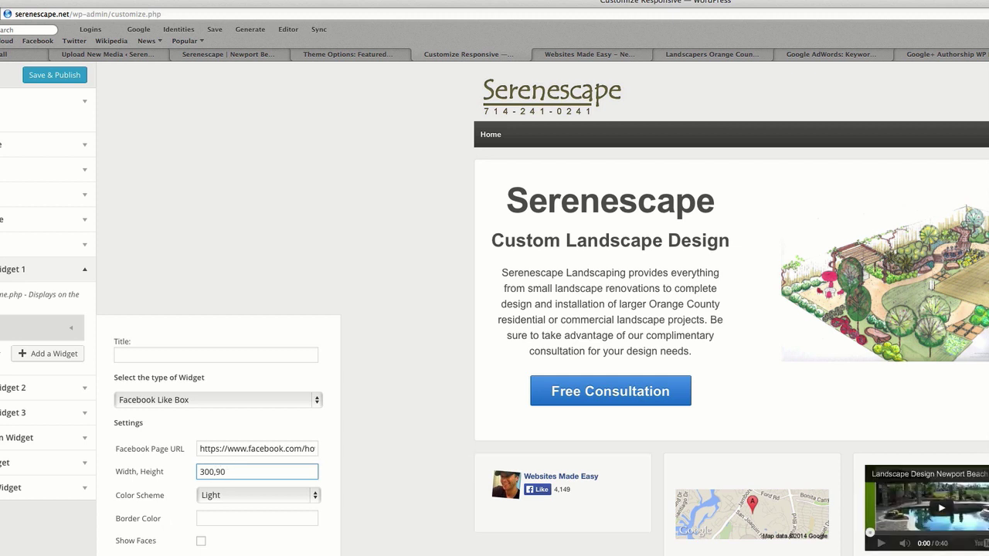
{"action": "left_click", "coordinate": [50, 75]}
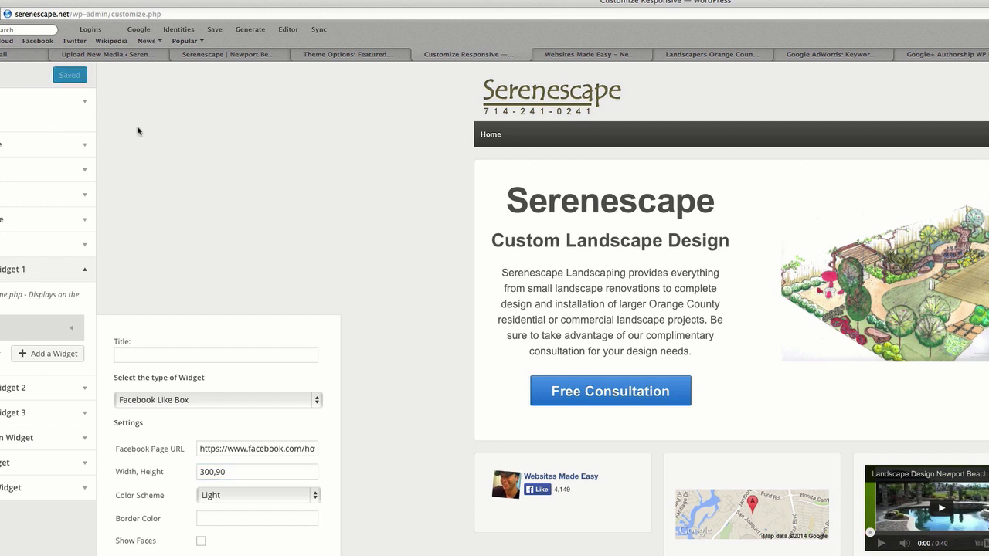
{"action": "key", "text": "ctrl+shift+Tab"}
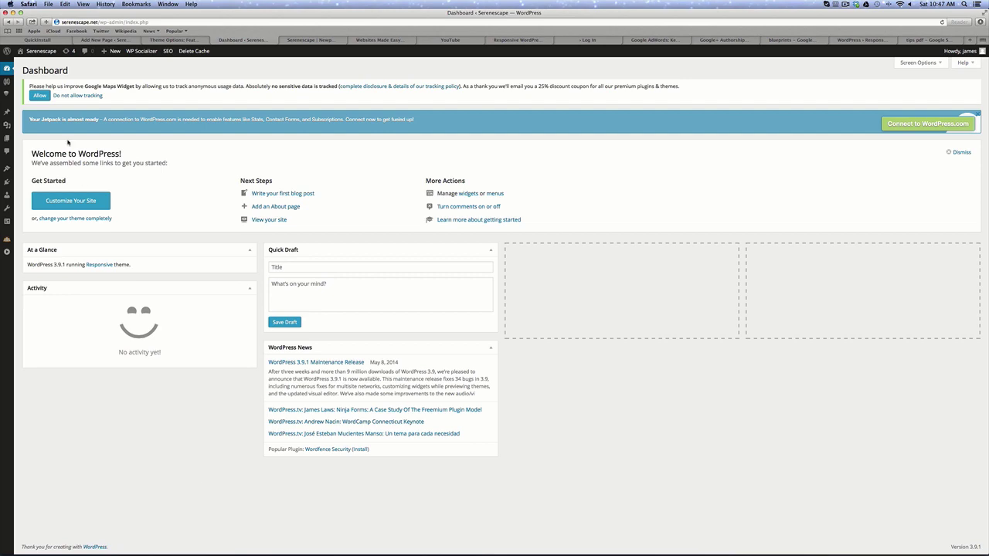
Open Appearance > Theme Options and expand the Social Icons section.
{"action": "mouse_move", "coordinate": [9, 170]}
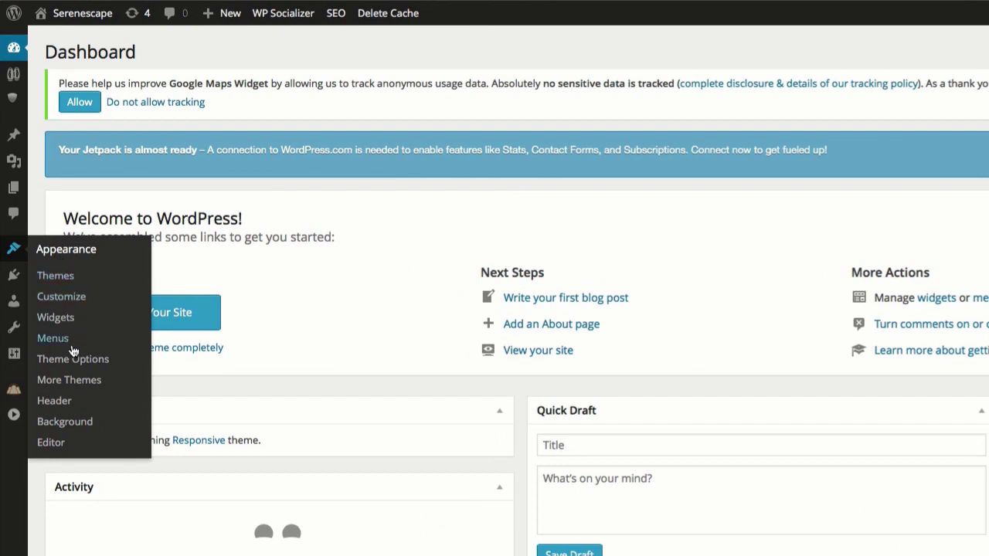
{"action": "left_click", "coordinate": [75, 356]}
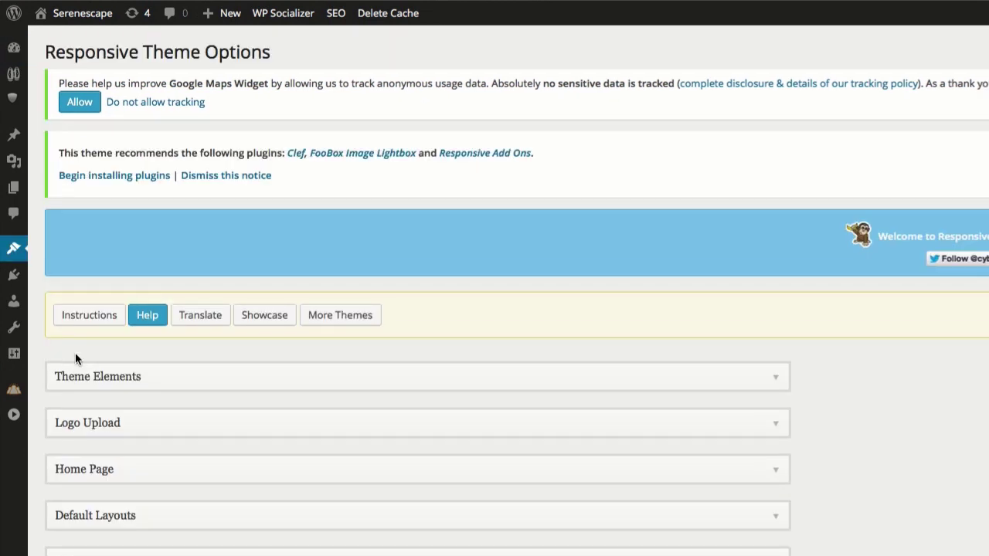
{"action": "scroll", "coordinate": [733, 355], "scroll_direction": "down", "scroll_amount": 5}
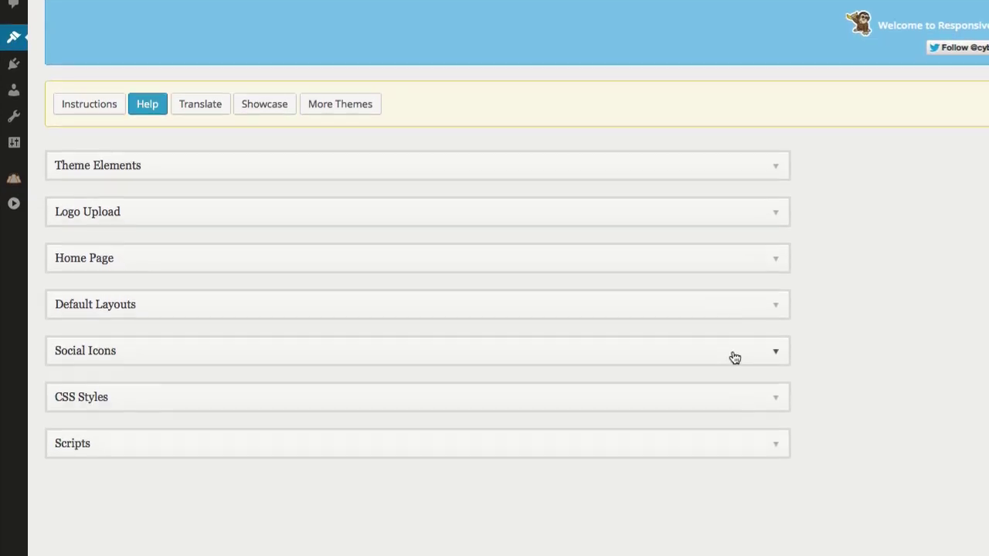
{"action": "left_click", "coordinate": [735, 230]}
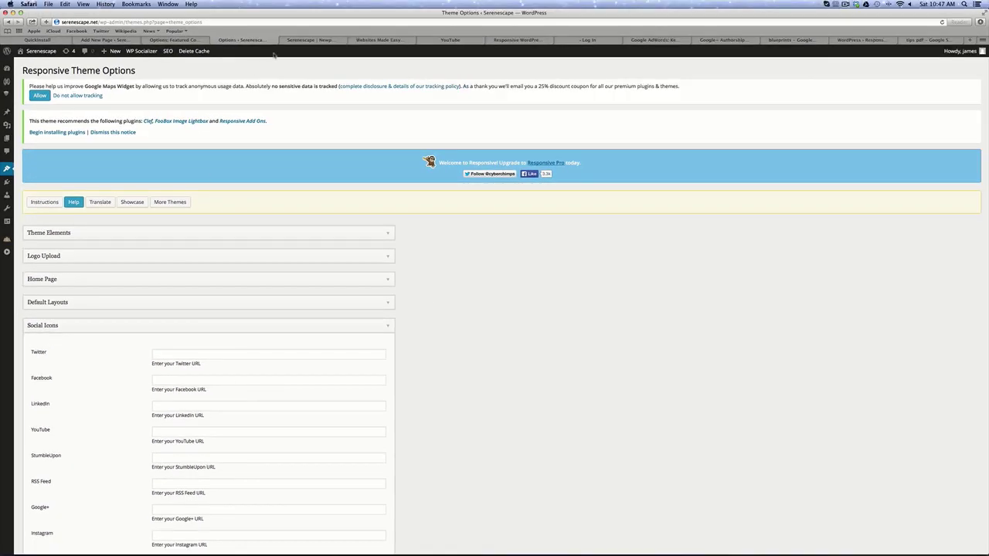
{"action": "left_click", "coordinate": [371, 40]}
Copy the Facebook page URL into the Social Icons Facebook field, save, and reload the homepage.
{"action": "left_click", "coordinate": [155, 21]}
{"action": "right_click", "coordinate": [154, 22]}
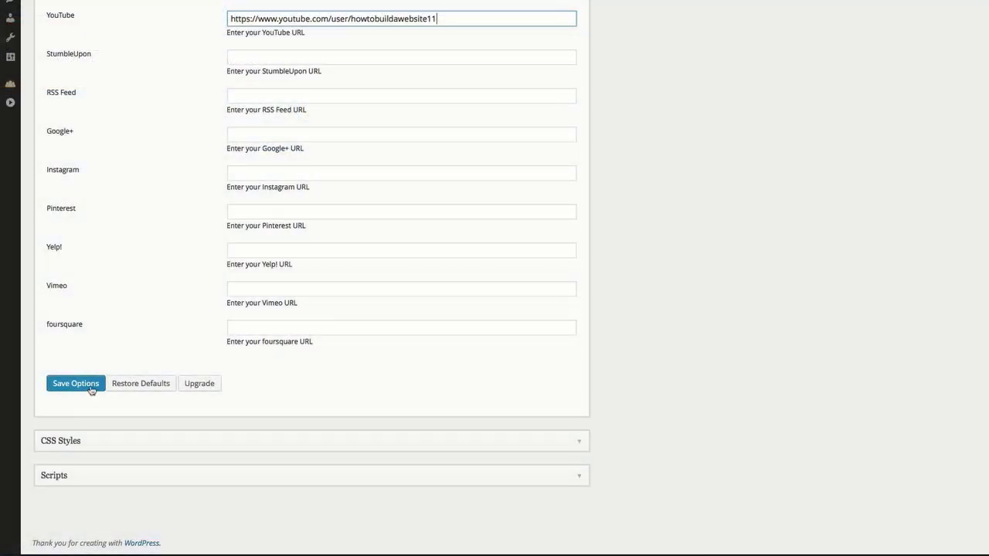
{"action": "left_click", "coordinate": [91, 394]}
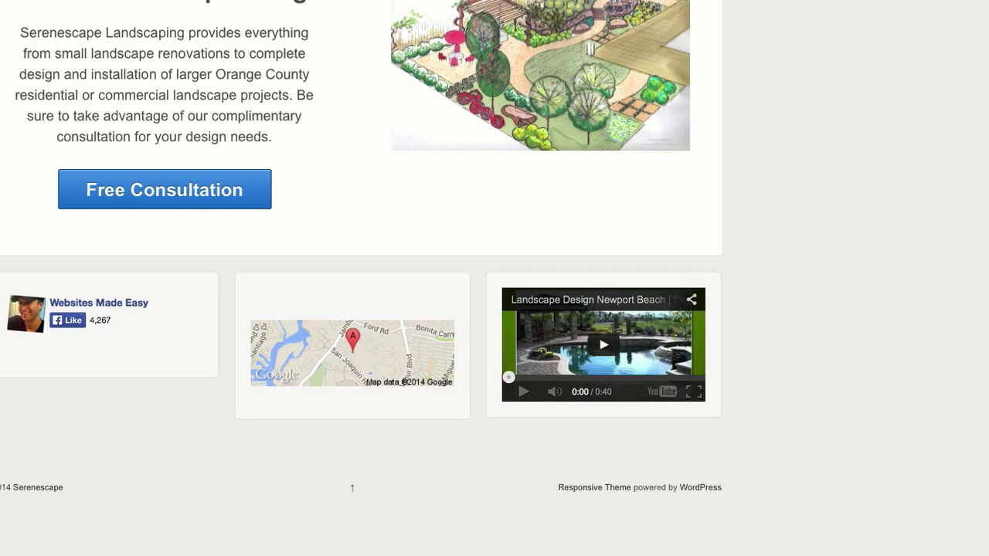
{"action": "key", "text": "super+r"}
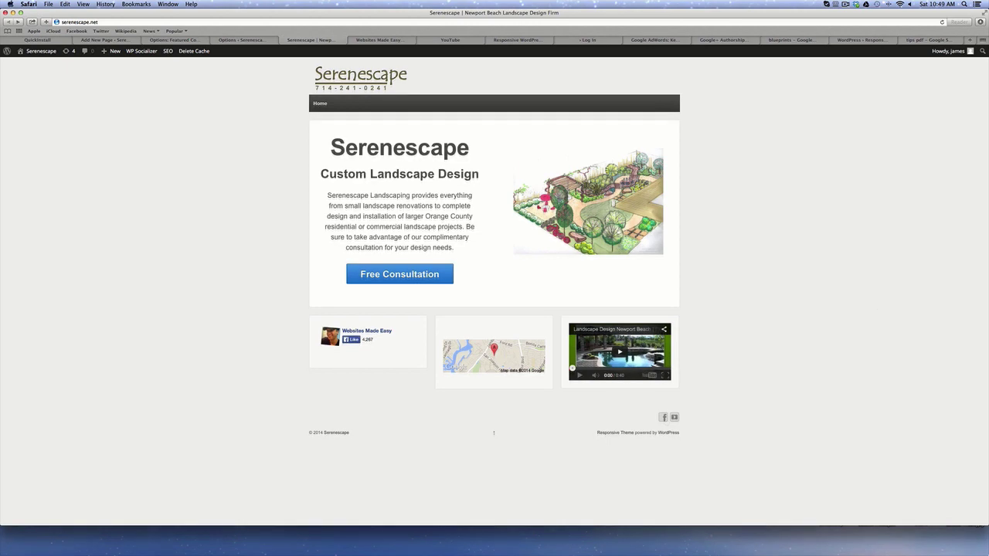
Shrink Safari to phone width to preview the Serenescape homepage, then scroll the Websites Made Easy page.
{"action": "left_click_drag", "start_coordinate": [986, 525], "coordinate": [111, 348]}
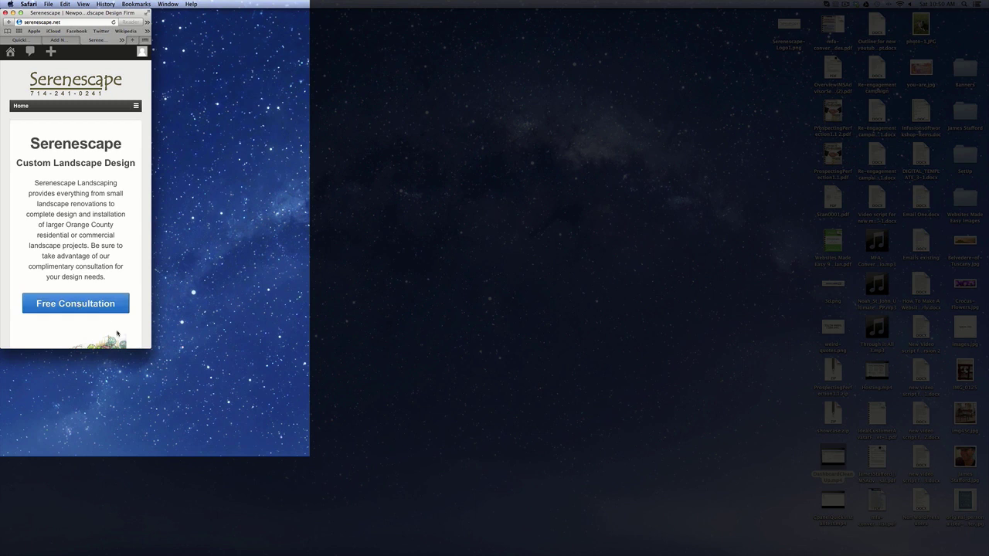
{"action": "left_click_drag", "start_coordinate": [150, 350], "coordinate": [125, 324]}
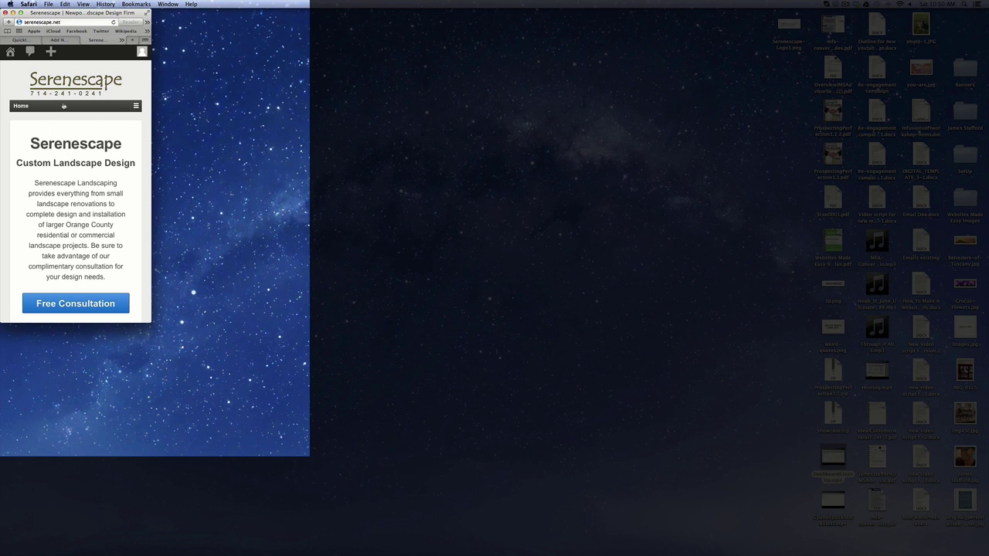
{"action": "scroll", "coordinate": [75, 175], "scroll_direction": "down", "scroll_amount": 3}
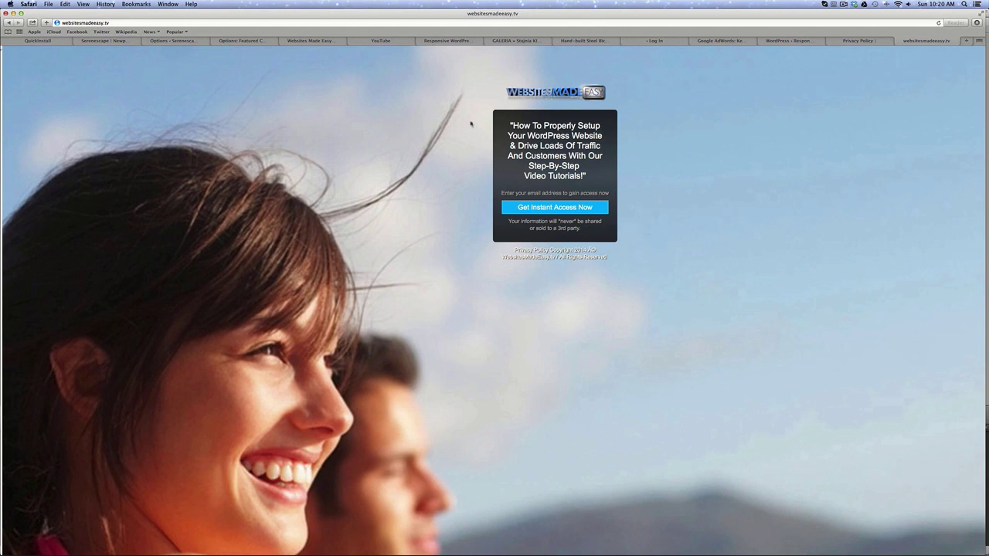
Open the Get Instant Access Now email popup and close it with its X.
{"action": "left_click", "coordinate": [560, 210]}
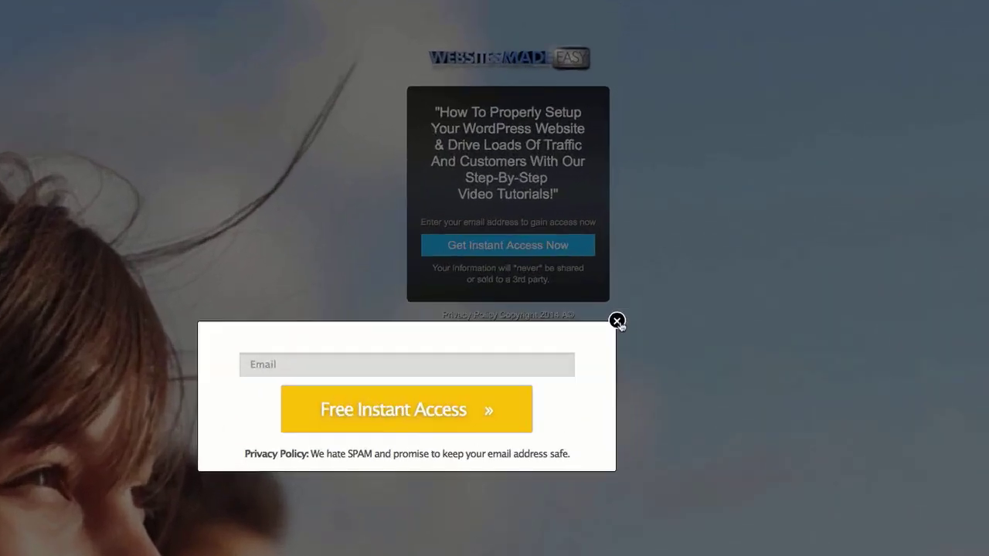
{"action": "left_click", "coordinate": [620, 254]}
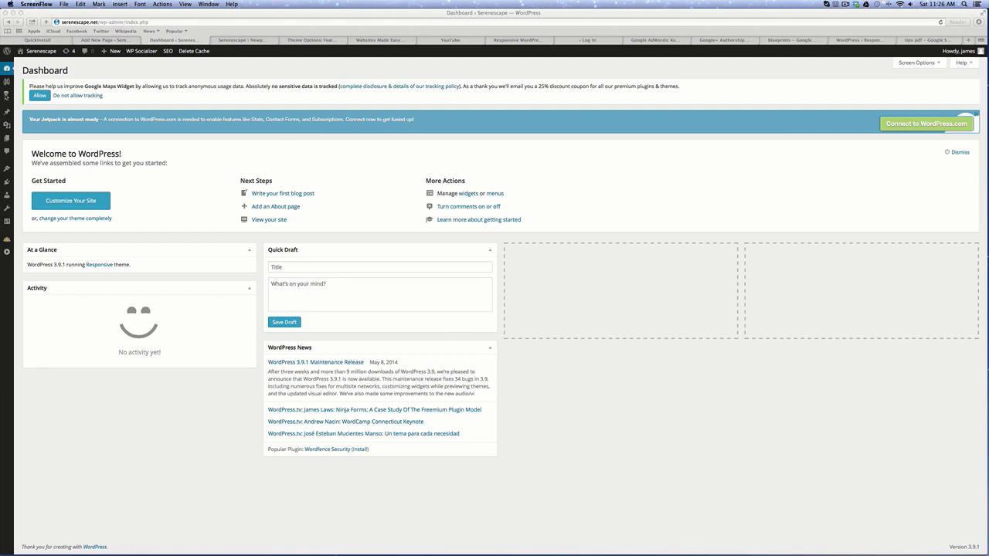
Open the Page Attributes template list for the new Free Consultation page.
{"action": "mouse_move", "coordinate": [9, 139]}
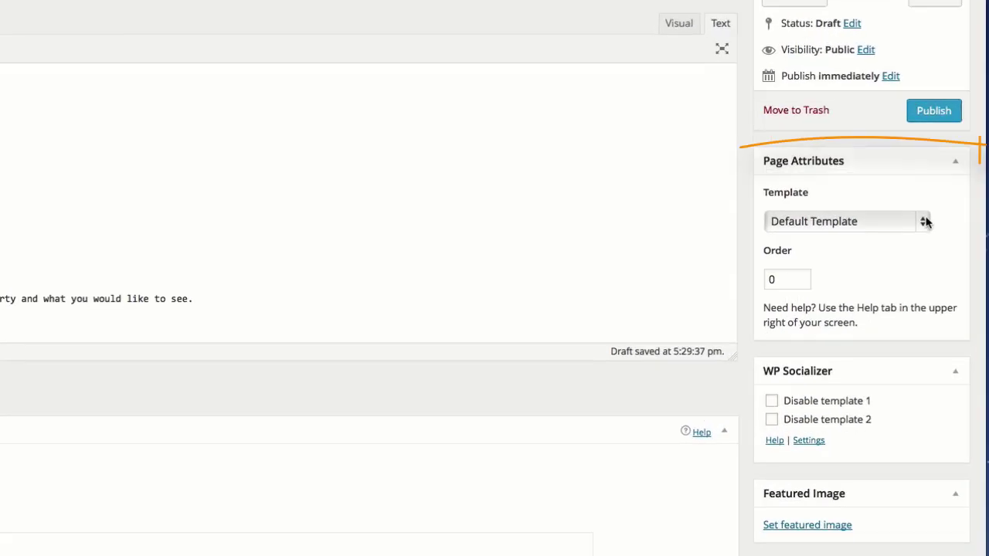
{"action": "left_click", "coordinate": [925, 222]}
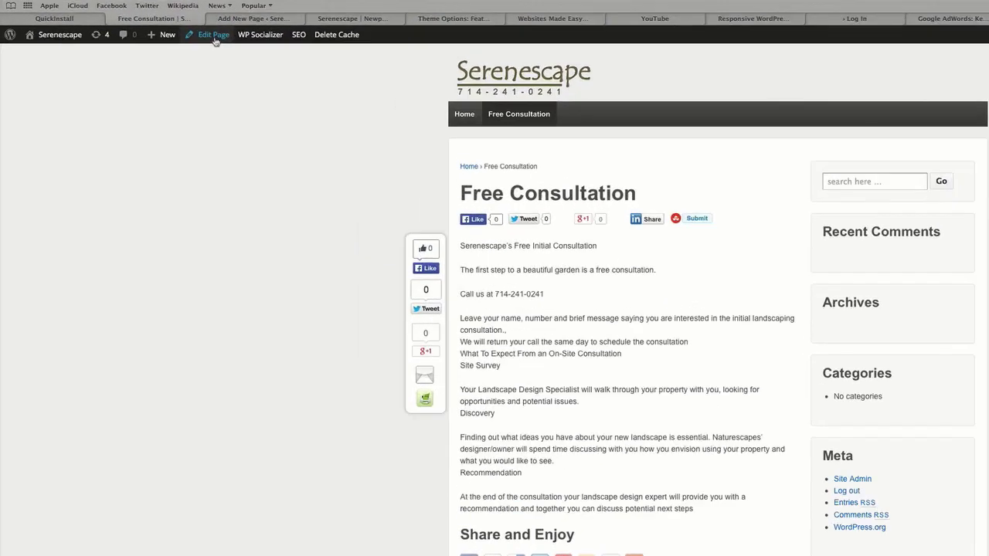
Disable WP Socializer templates 1 and 2 on the Free Consultation page, update it, and view it live.
{"action": "left_click", "coordinate": [293, 23]}
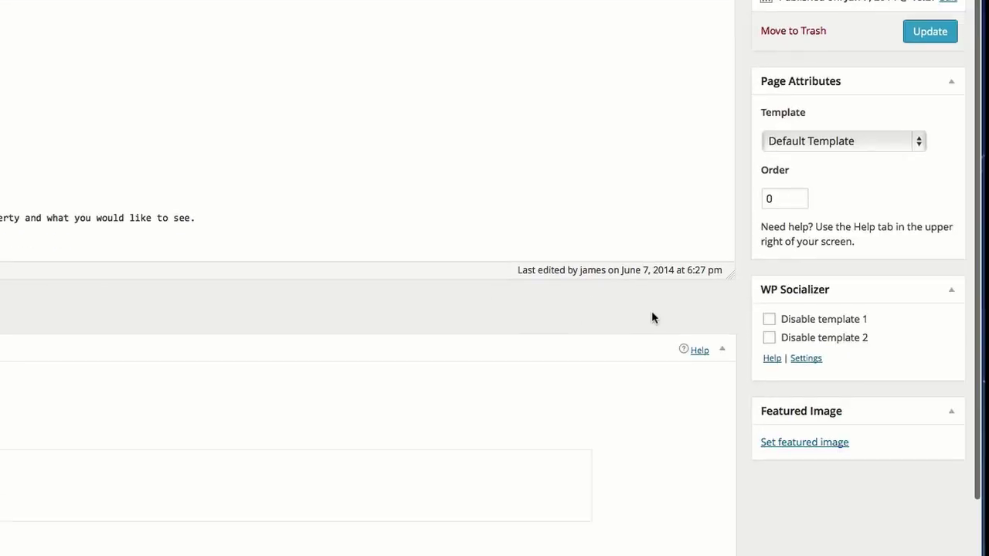
{"action": "left_click", "coordinate": [768, 319]}
{"action": "left_click", "coordinate": [768, 339]}
{"action": "left_click", "coordinate": [931, 32]}
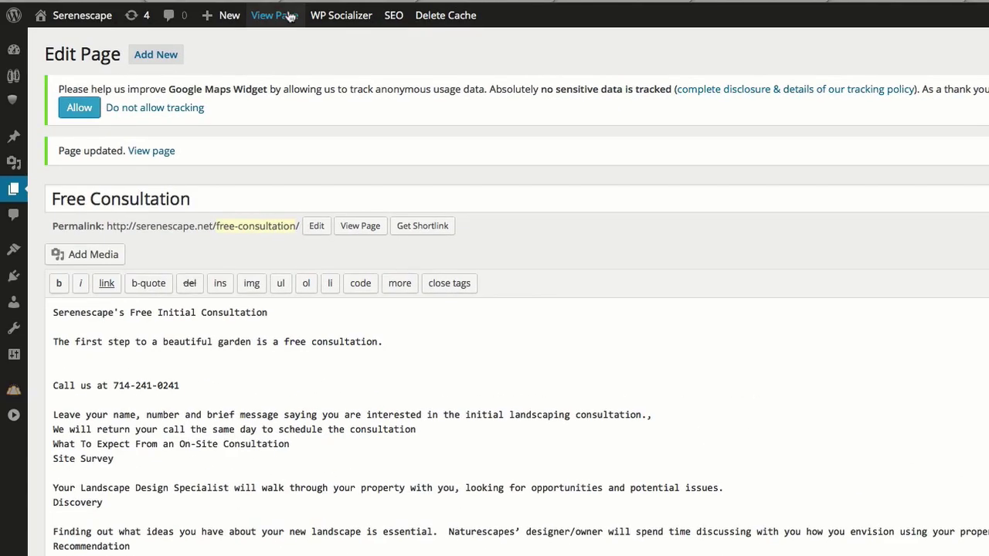
{"action": "left_click", "coordinate": [289, 15]}
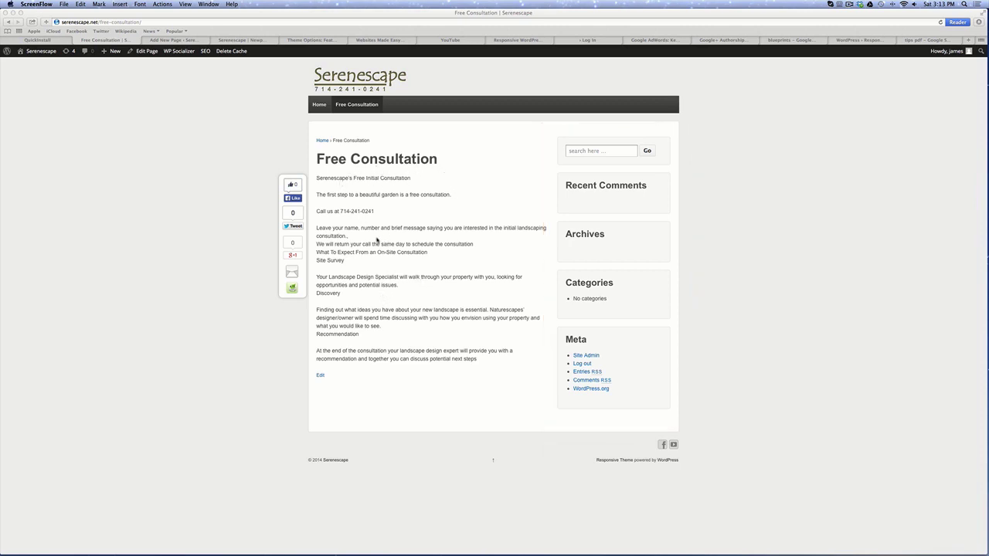
{"action": "left_click", "coordinate": [144, 62]}
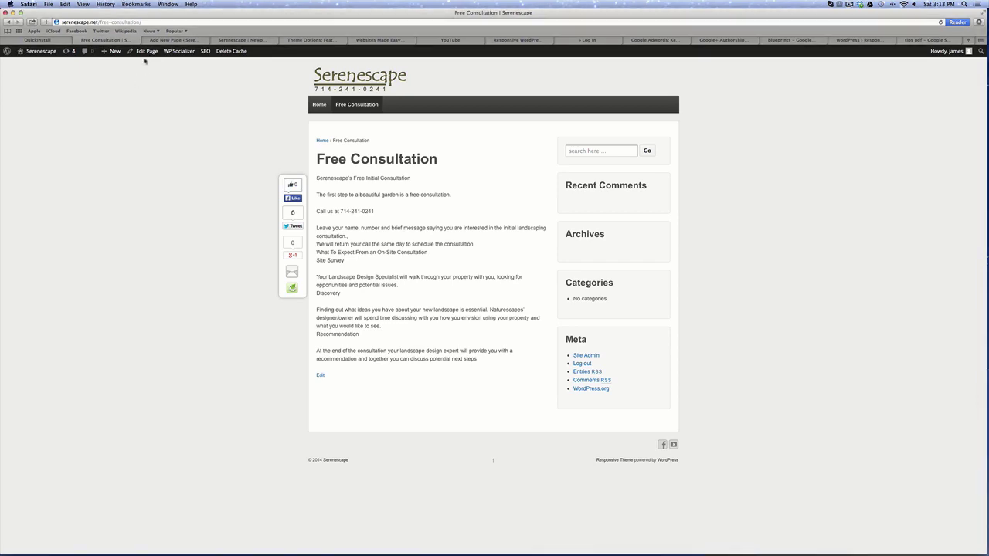
Edit the Free Consultation page, pick the Full Width Page (no sidebar) template, and click Update.
{"action": "left_click", "coordinate": [146, 51]}
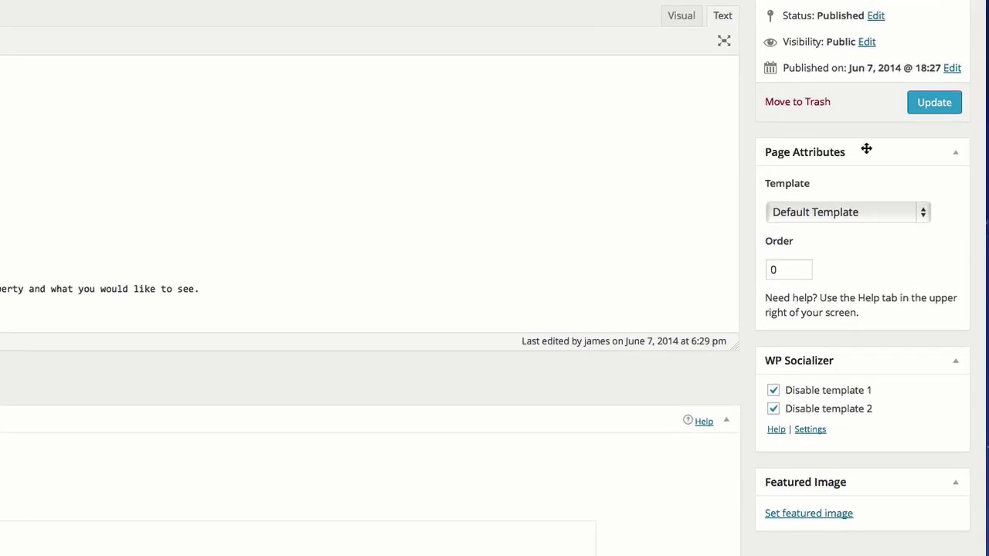
{"action": "left_click", "coordinate": [928, 207]}
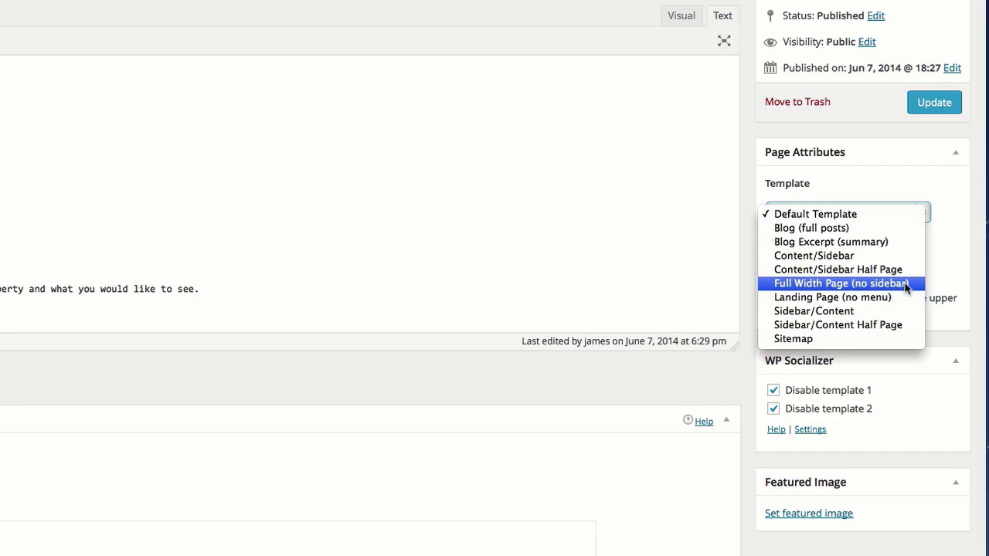
{"action": "left_click", "coordinate": [906, 284]}
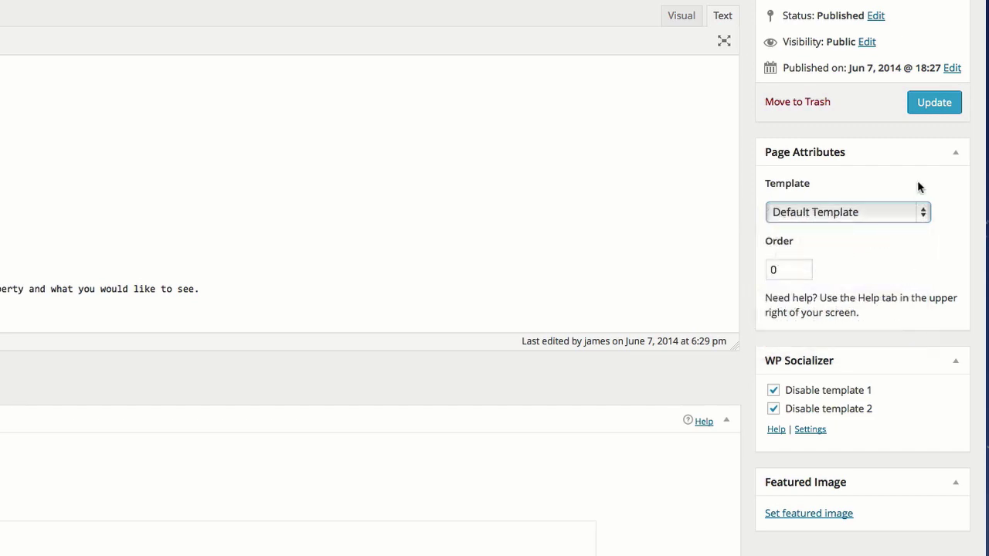
{"action": "left_click", "coordinate": [933, 107]}
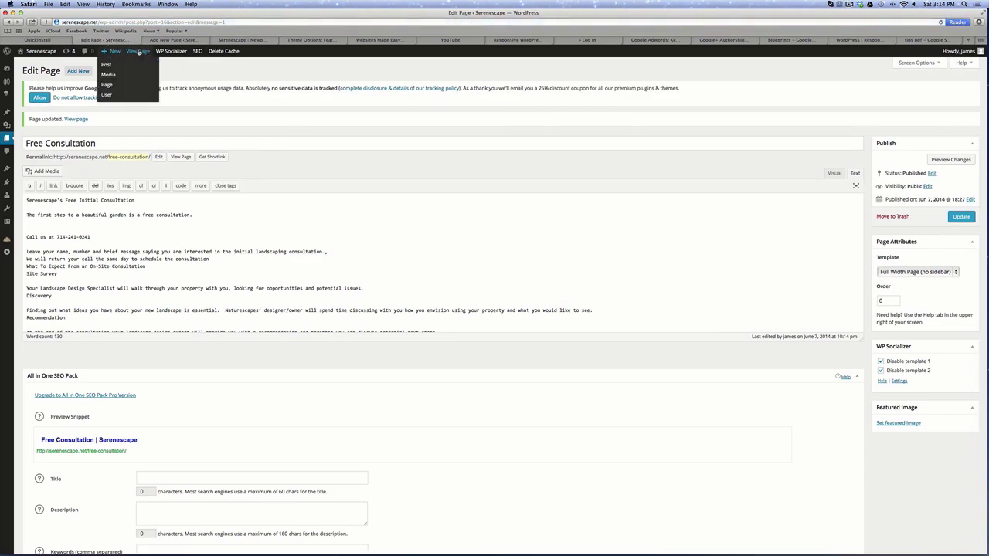
View the updated Free Consultation page on the live site.
{"action": "left_click", "coordinate": [138, 51]}
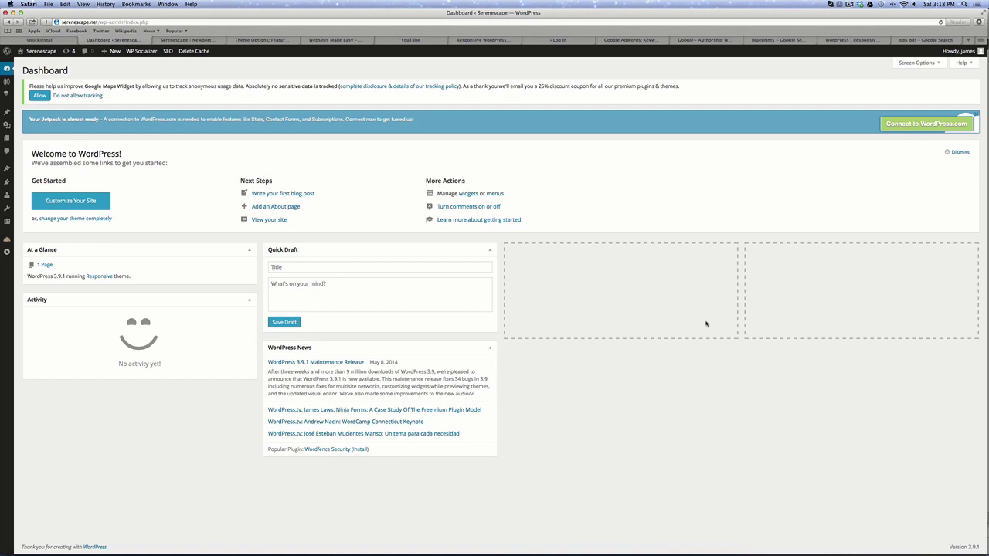
Search Add New plugins for 'Fast Secure Contact Form', then install and activate it.
{"action": "mouse_move", "coordinate": [8, 184]}
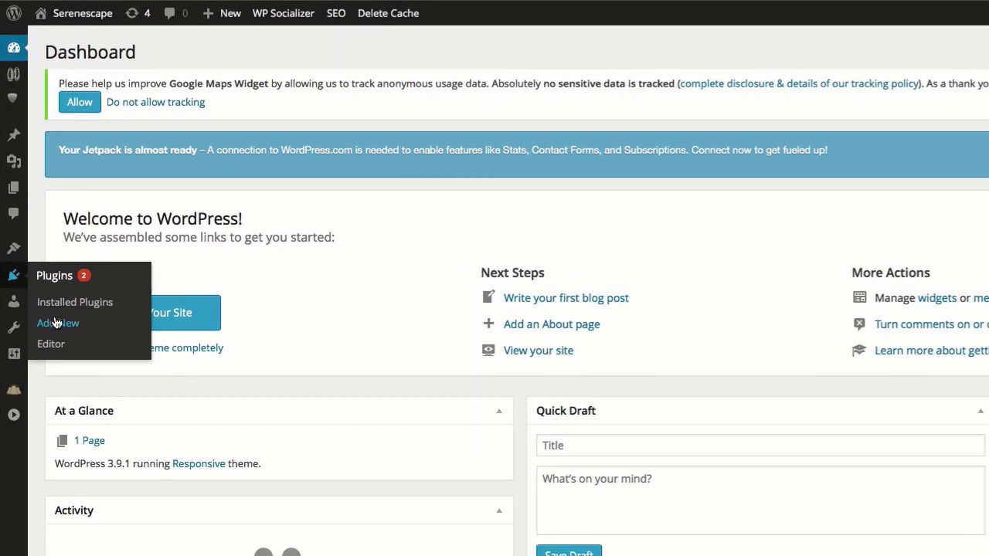
{"action": "left_click", "coordinate": [56, 323]}
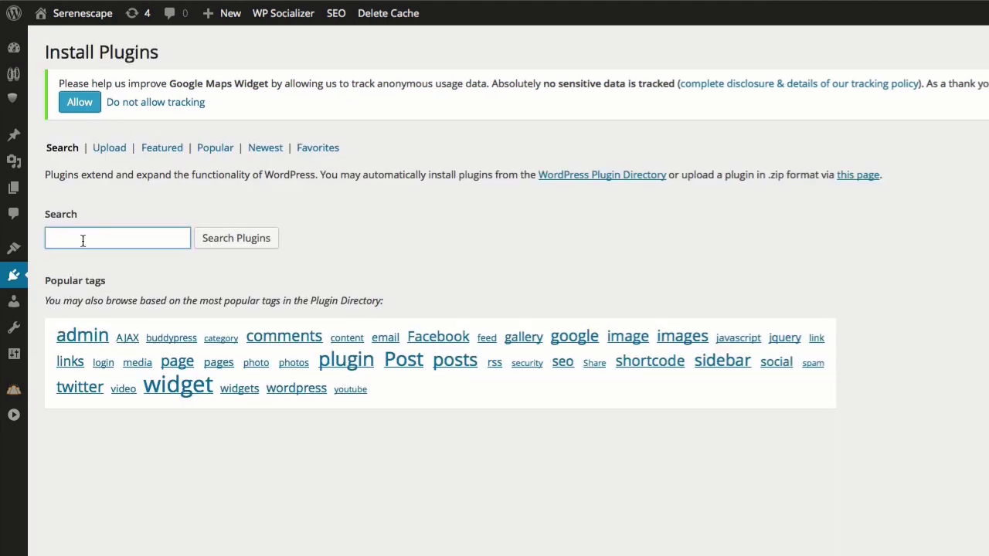
{"action": "type", "text": "Fast Secure Contact Form"}
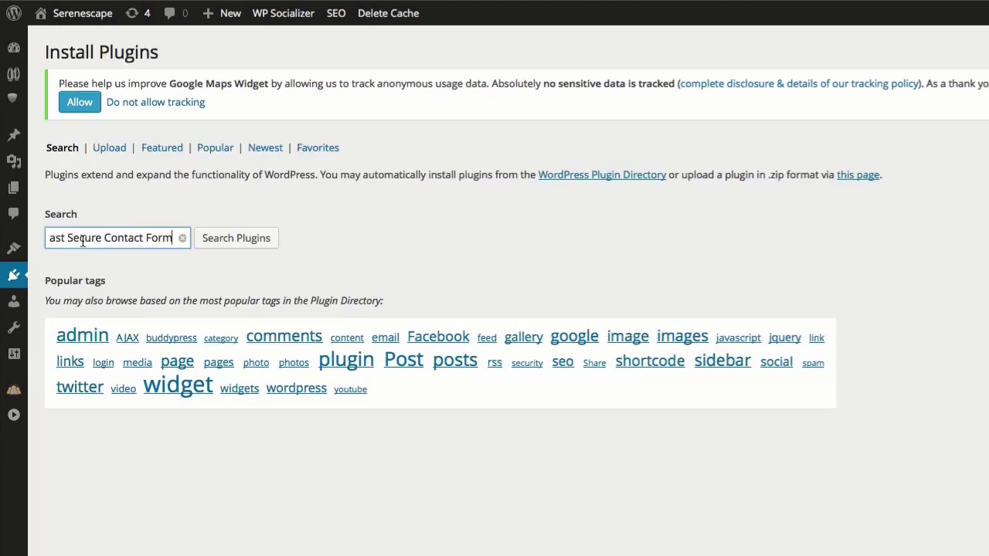
{"action": "left_click", "coordinate": [252, 241]}
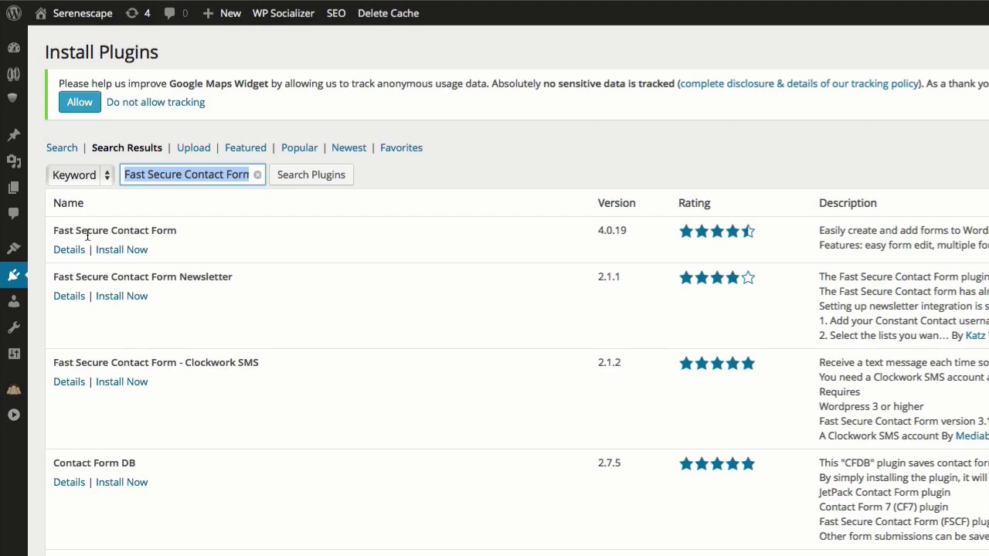
{"action": "left_click", "coordinate": [129, 250]}
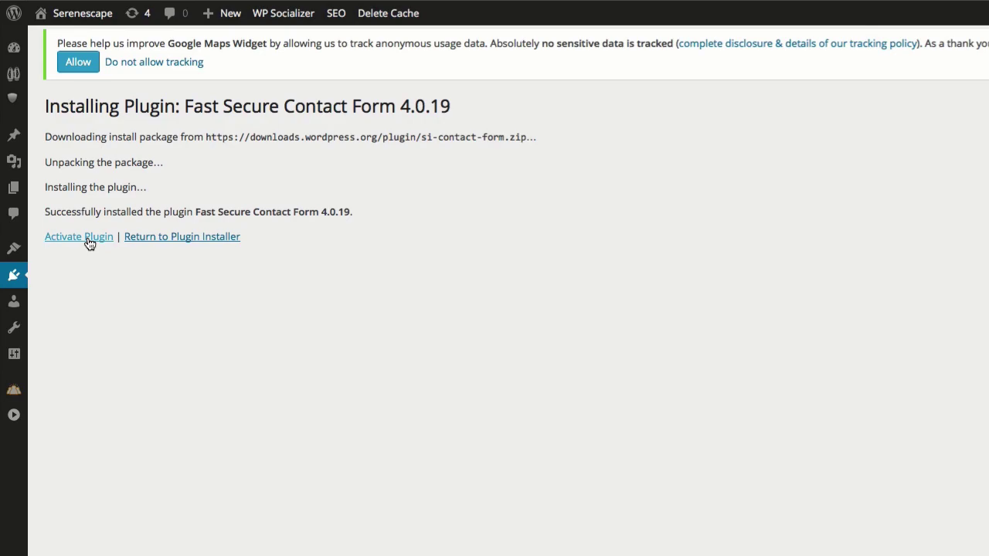
{"action": "left_click", "coordinate": [89, 242]}
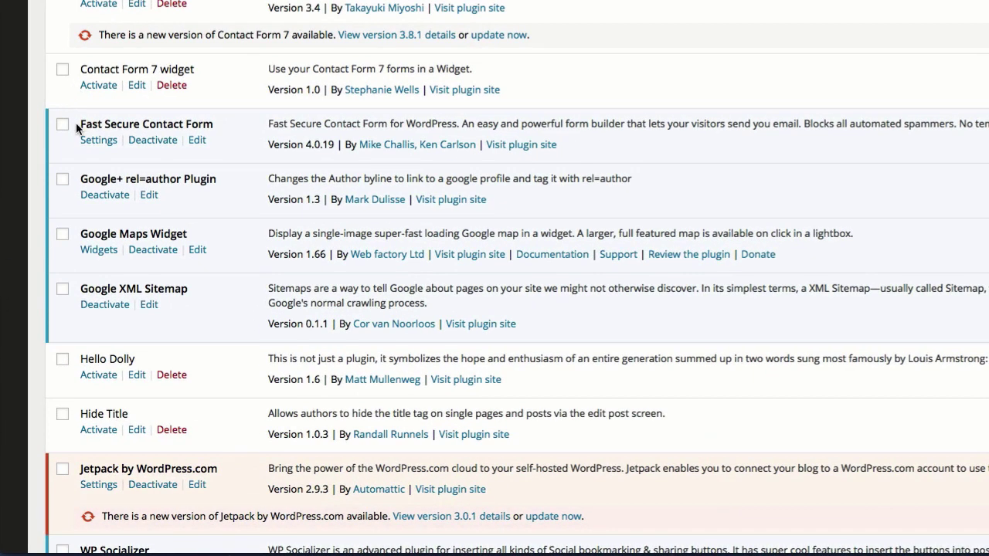
Delete the welcome introduction text in the contact form plugin's settings.
{"action": "left_click", "coordinate": [98, 140]}
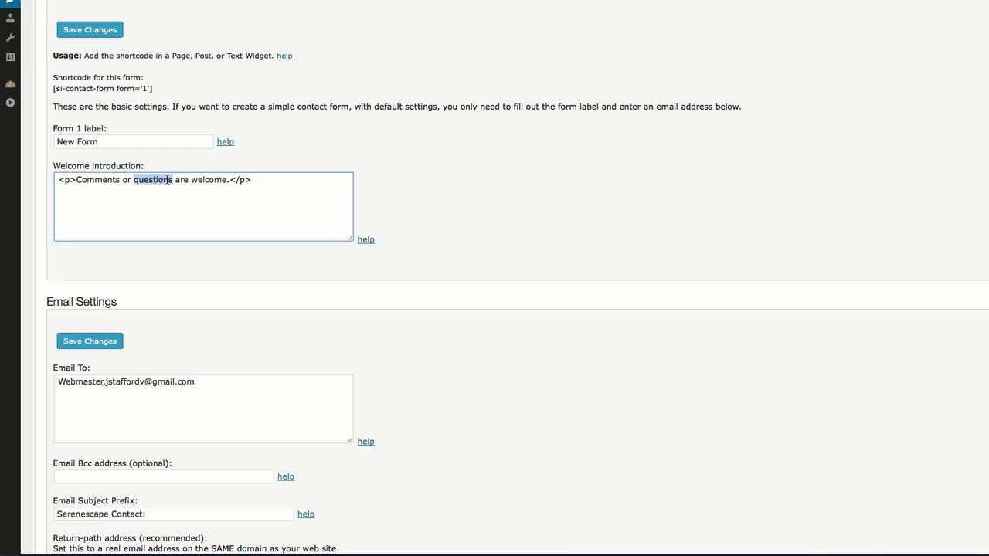
{"action": "triple_click", "coordinate": [170, 179]}
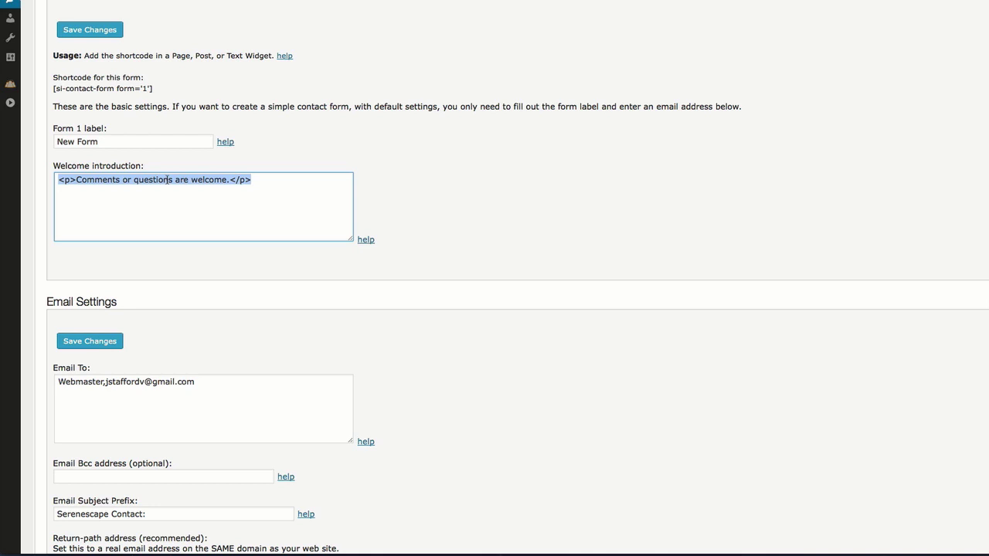
{"action": "key", "text": "BackSpace"}
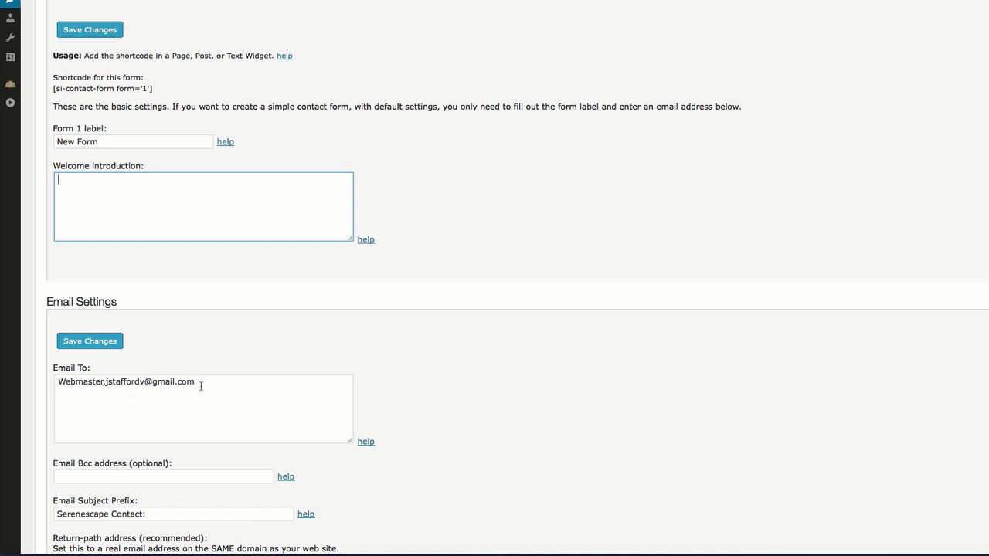
{"action": "scroll", "coordinate": [170, 386], "scroll_direction": "down", "scroll_amount": 1}
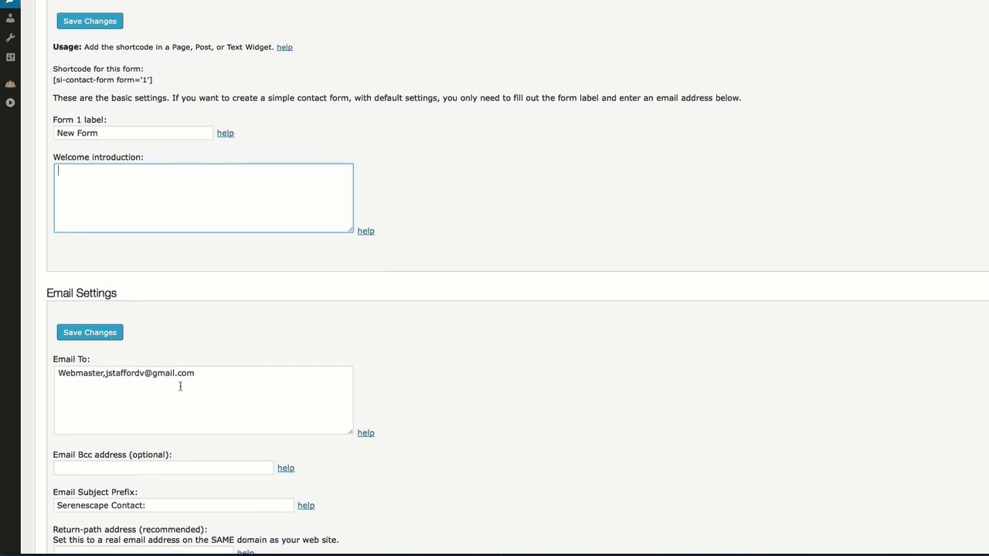
{"action": "scroll", "coordinate": [166, 387], "scroll_direction": "down", "scroll_amount": 3}
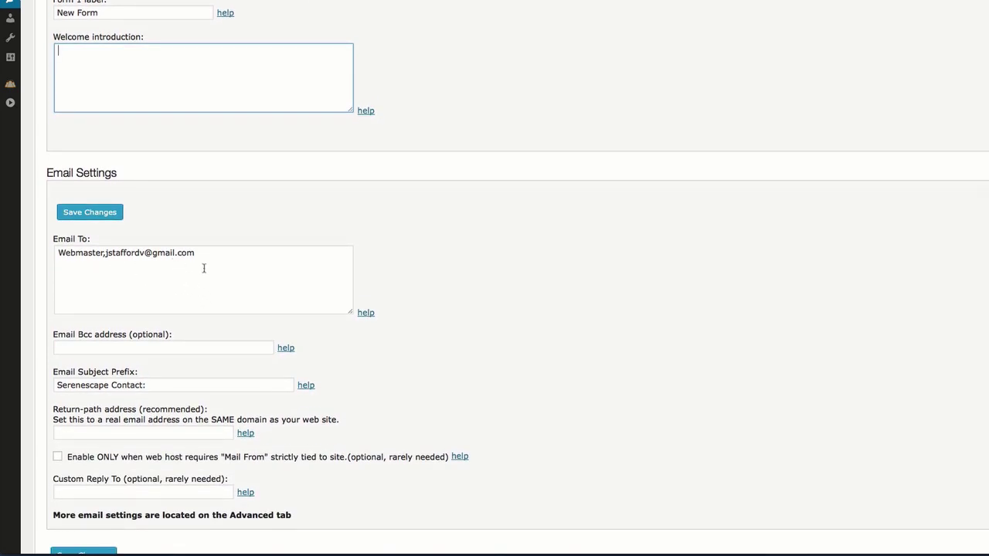
{"action": "scroll", "coordinate": [204, 287], "scroll_direction": "up", "scroll_amount": 3}
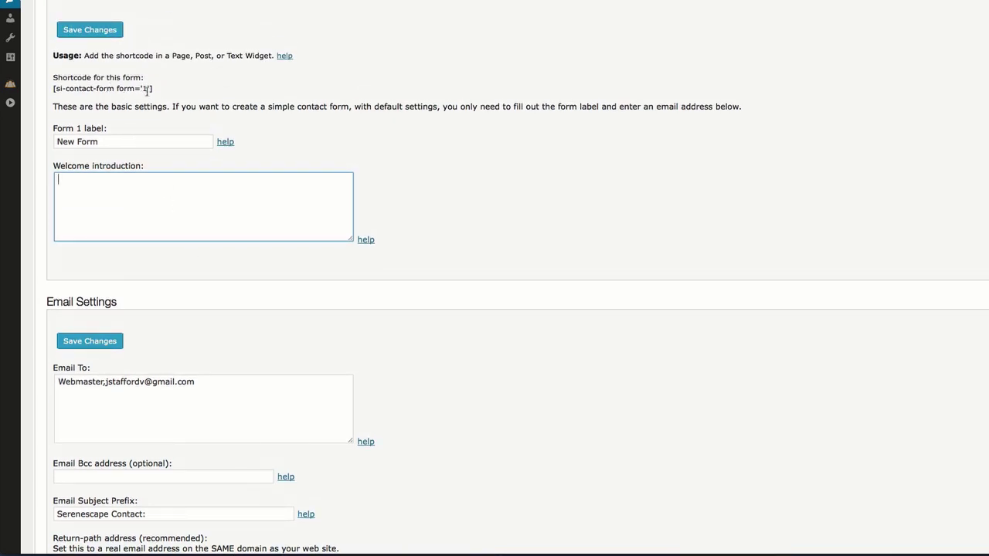
Select and copy the contact form's shortcode.
{"action": "left_click_drag", "start_coordinate": [156, 89], "coordinate": [53, 88]}
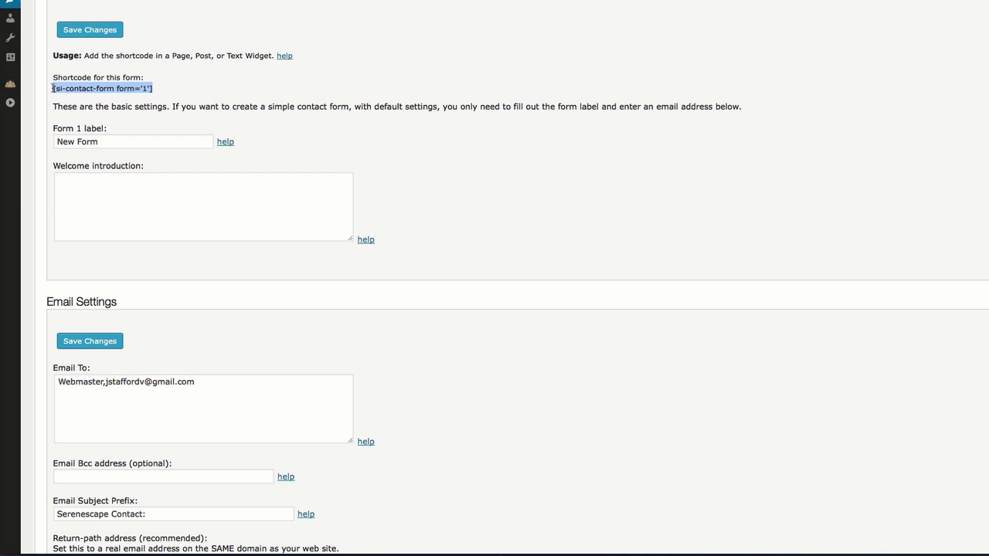
{"action": "right_click", "coordinate": [100, 91]}
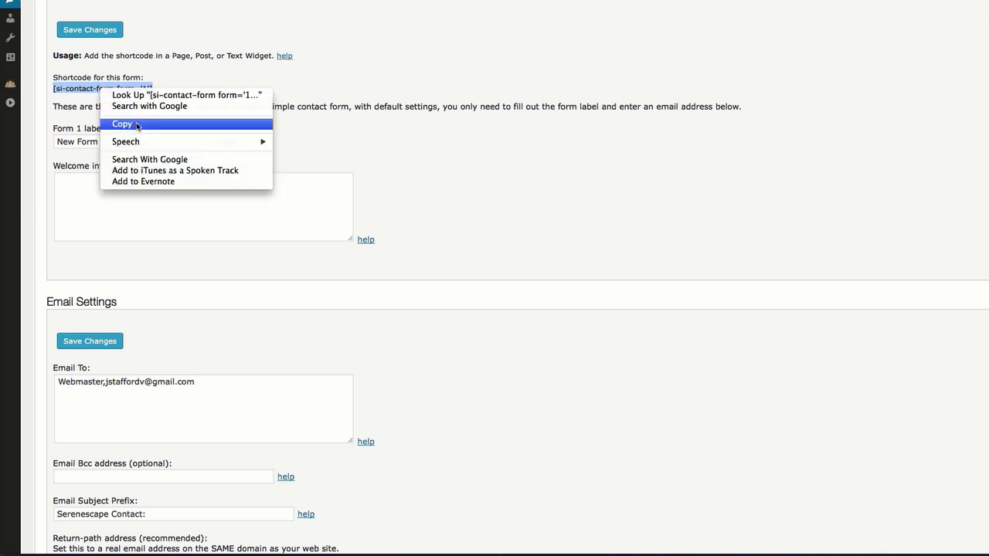
{"action": "left_click", "coordinate": [124, 124]}
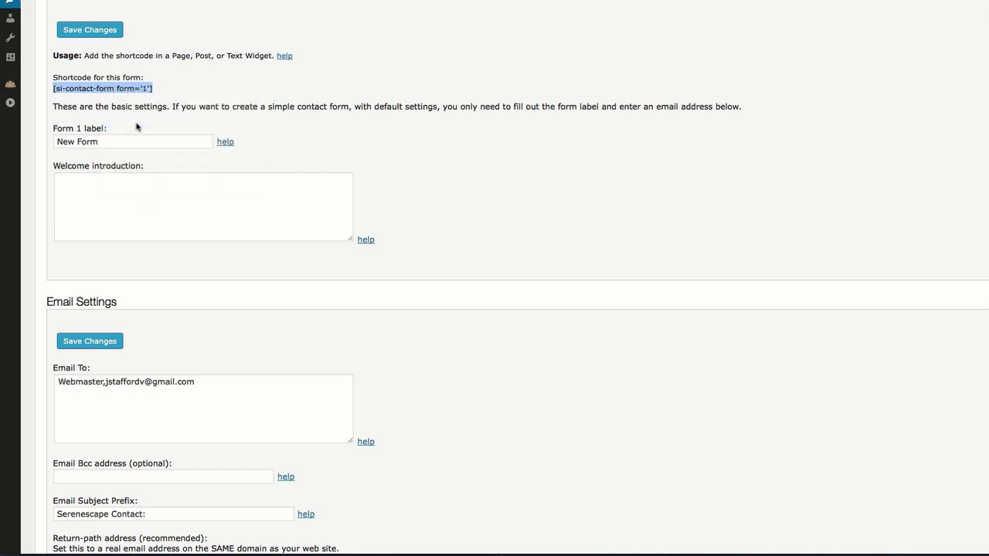
{"action": "right_click", "coordinate": [135, 96]}
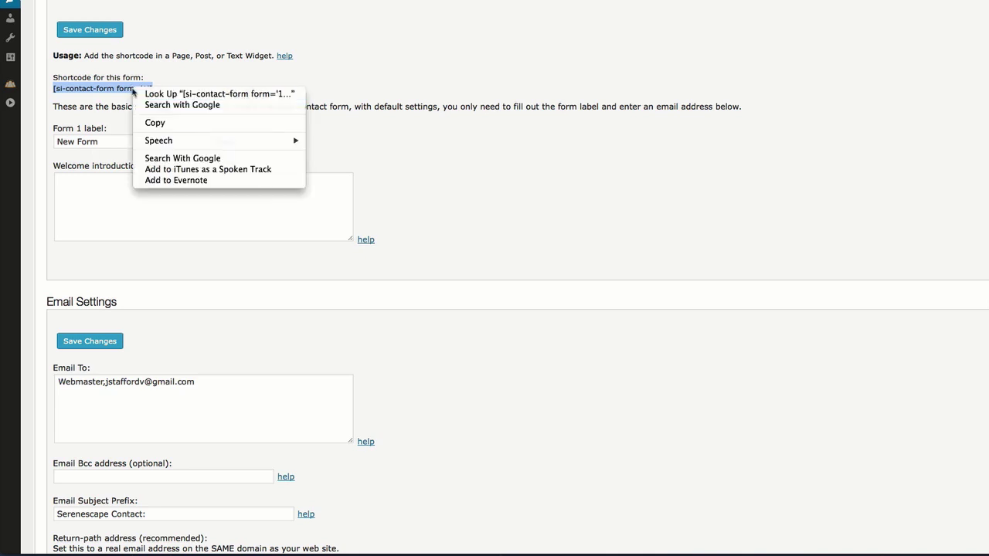
{"action": "left_click", "coordinate": [158, 122]}
Save the contact form settings.
{"action": "scroll", "coordinate": [152, 181], "scroll_direction": "down", "scroll_amount": 2}
{"action": "scroll", "coordinate": [155, 224], "scroll_direction": "down", "scroll_amount": 5}
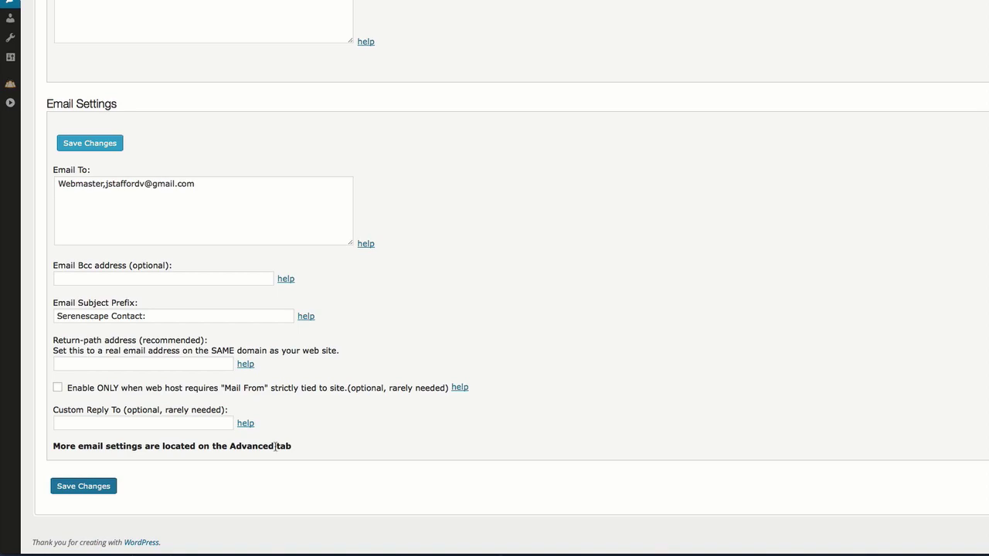
{"action": "scroll", "coordinate": [276, 448], "scroll_direction": "up", "scroll_amount": 6}
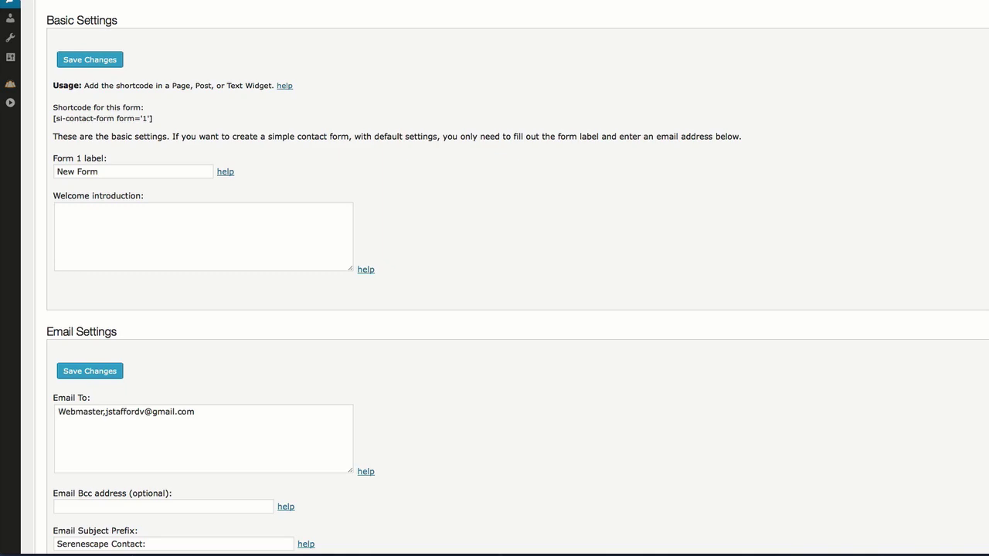
{"action": "left_click", "coordinate": [90, 60]}
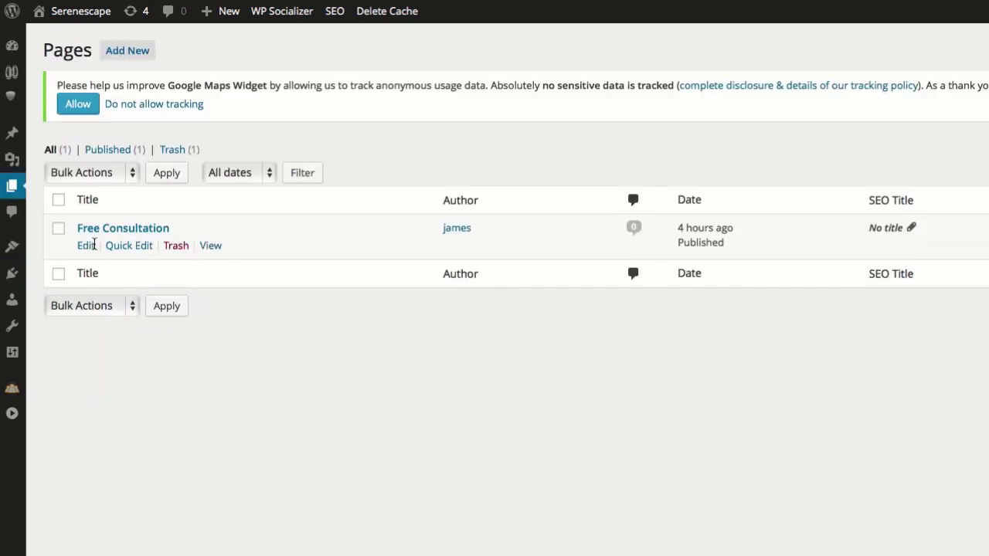
Paste the contact form shortcode below Free Consultation's first line and update the page.
{"action": "left_click", "coordinate": [86, 245]}
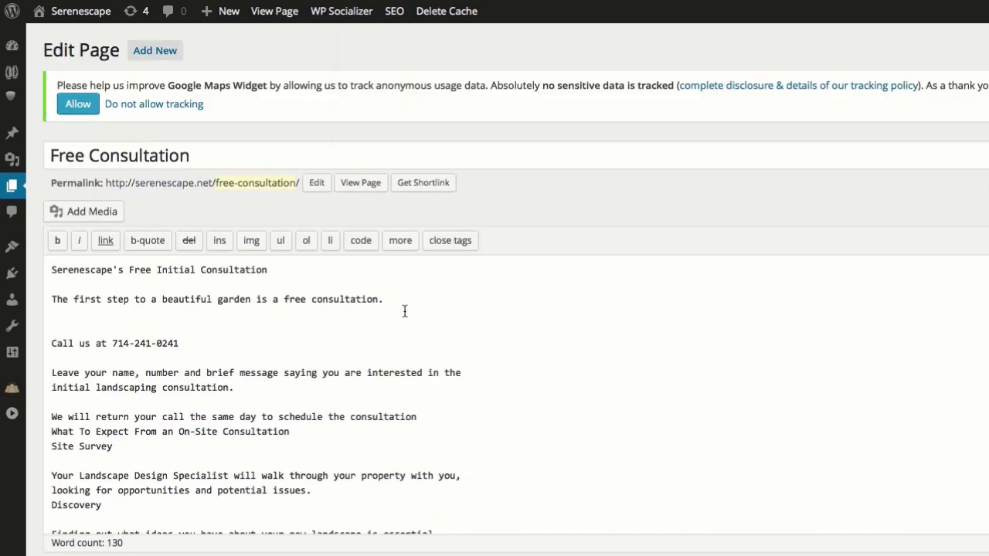
{"action": "left_click", "coordinate": [405, 303]}
{"action": "left_click", "coordinate": [268, 274]}
{"action": "key", "text": "Return"}
{"action": "key", "text": "Return"}
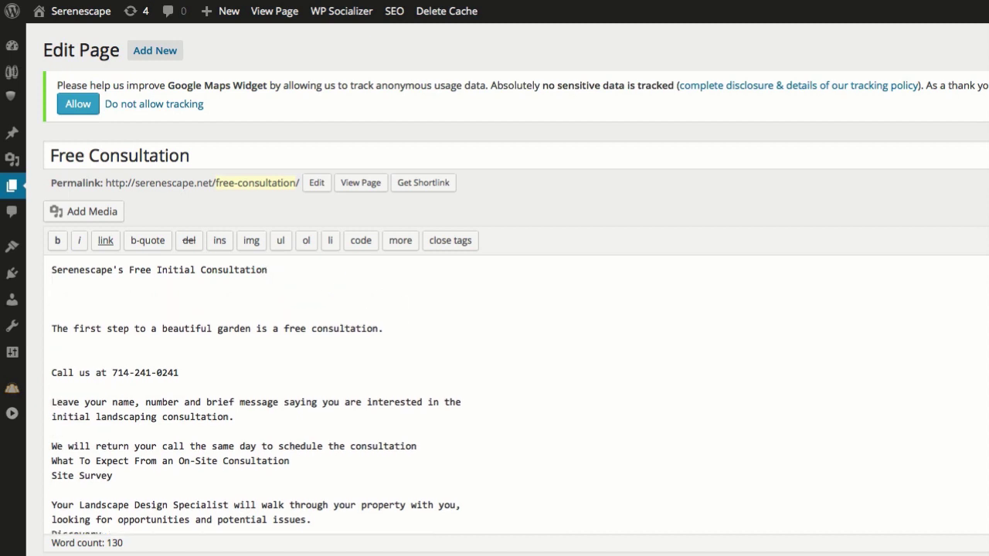
{"action": "key", "text": "ctrl+v"}
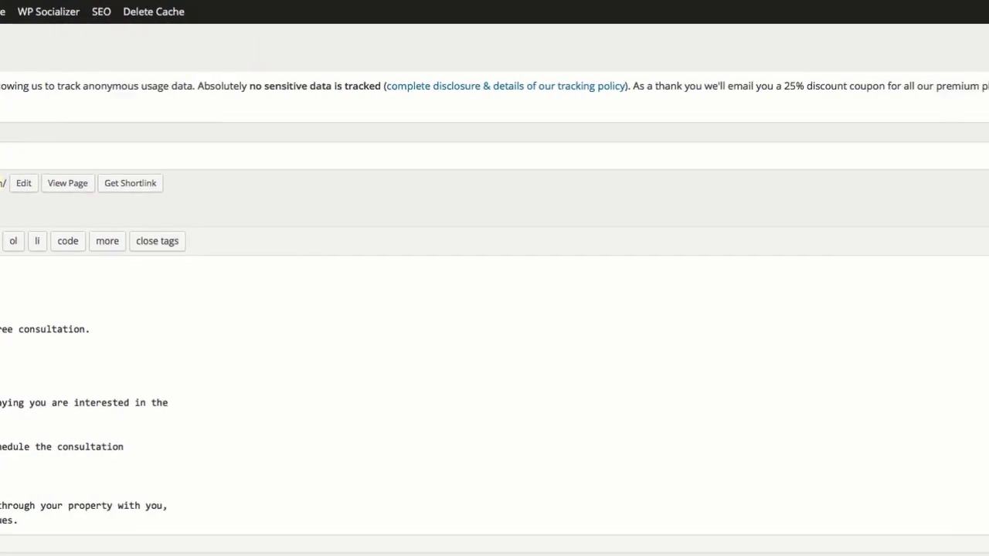
{"action": "left_click", "coordinate": [936, 337]}
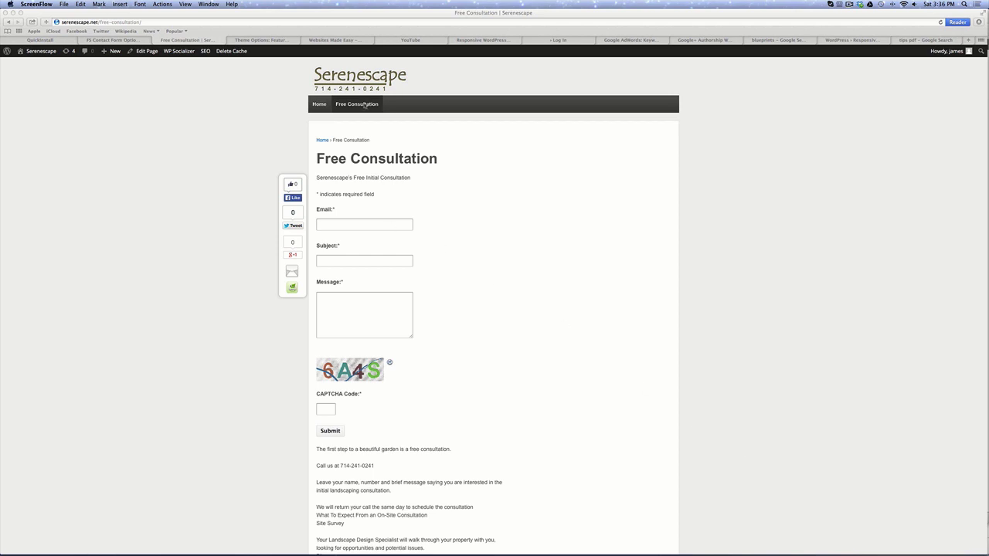
Copy the Free Consultation page's web address from the address bar.
{"action": "left_click", "coordinate": [130, 22]}
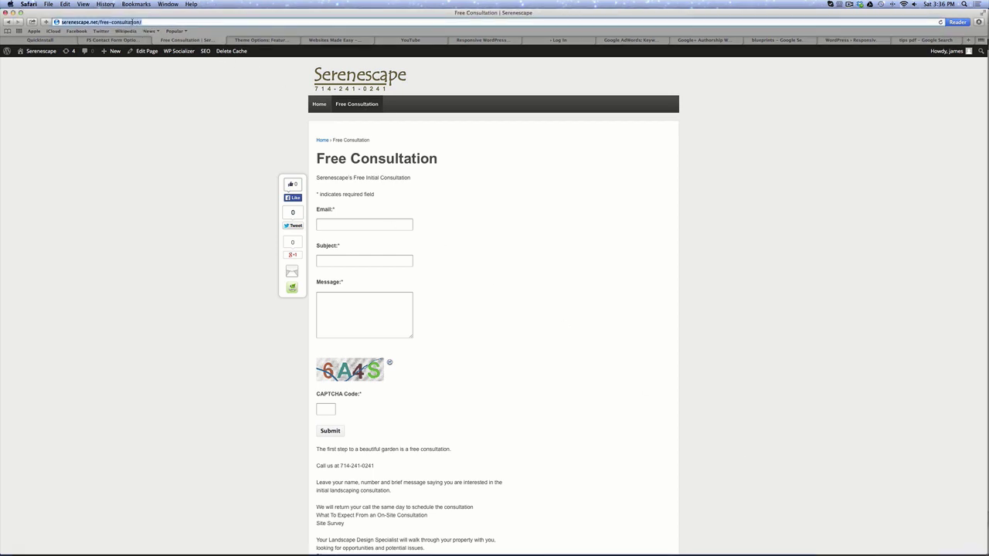
{"action": "right_click", "coordinate": [221, 37]}
{"action": "left_click", "coordinate": [288, 109]}
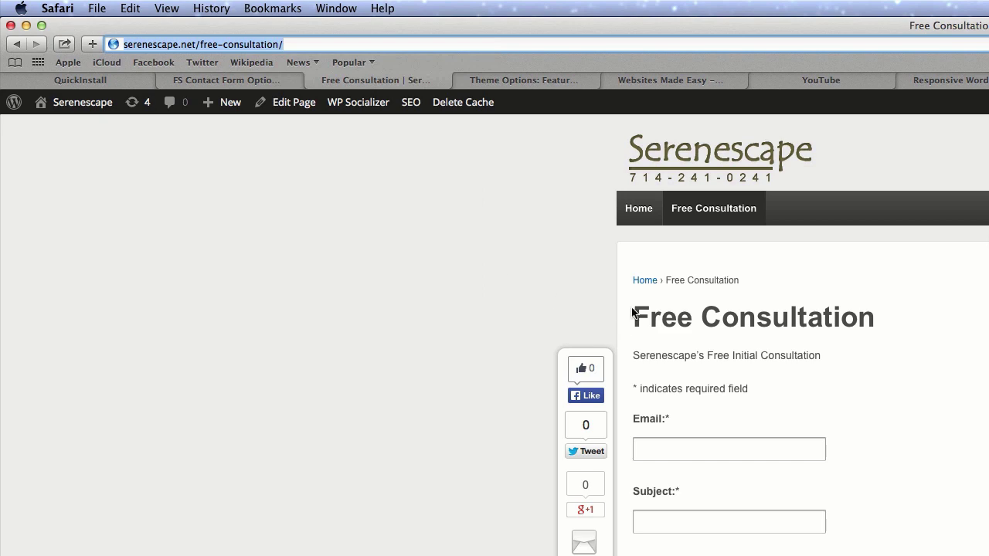
Visit the site's home page, then return to the admin Dashboard.
{"action": "left_click", "coordinate": [638, 209]}
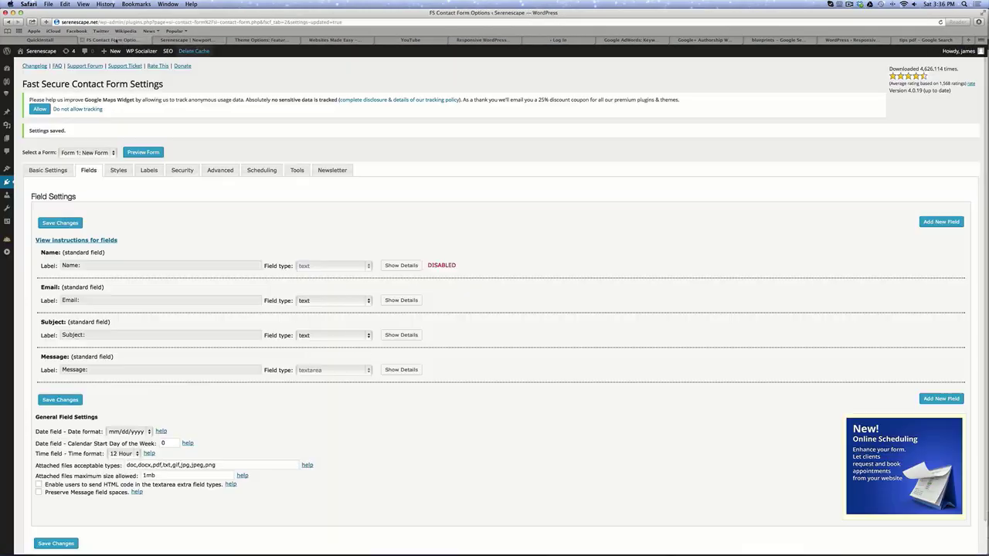
{"action": "left_click", "coordinate": [122, 41]}
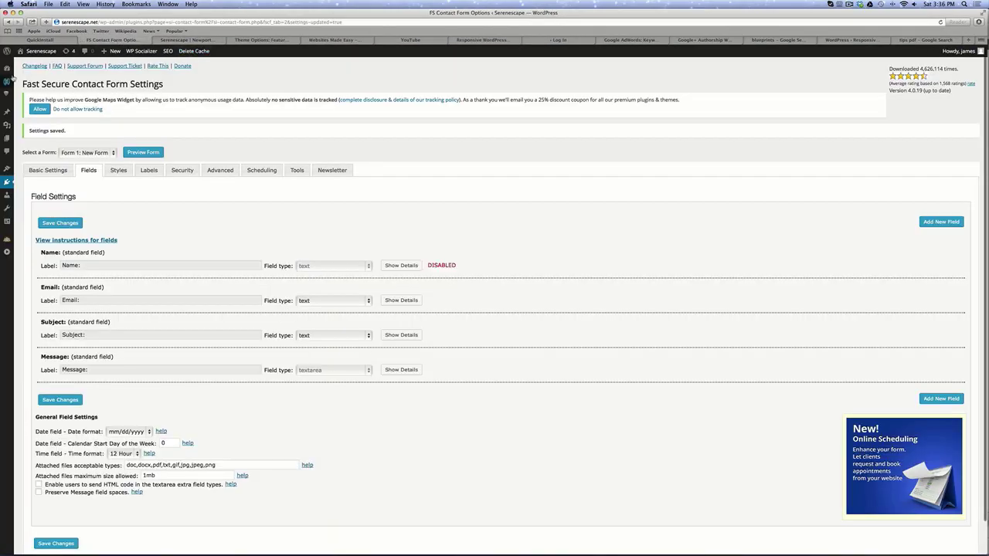
{"action": "left_click", "coordinate": [7, 70]}
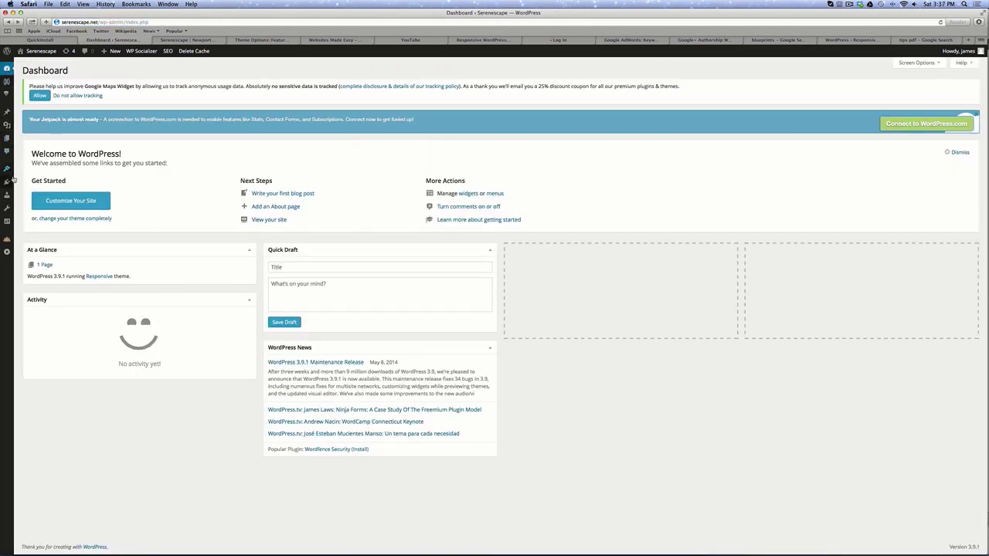
{"action": "mouse_move", "coordinate": [7, 170]}
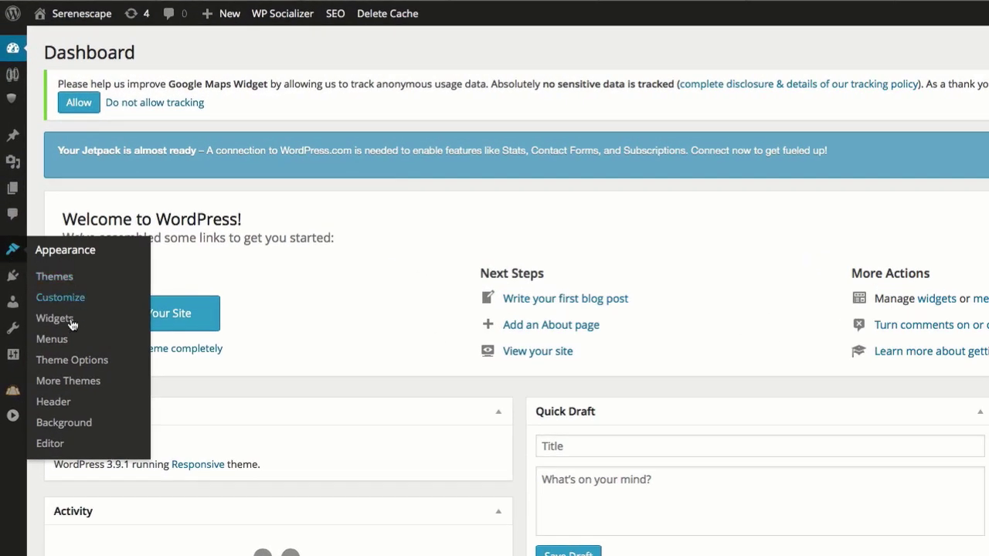
{"action": "left_click", "coordinate": [74, 360]}
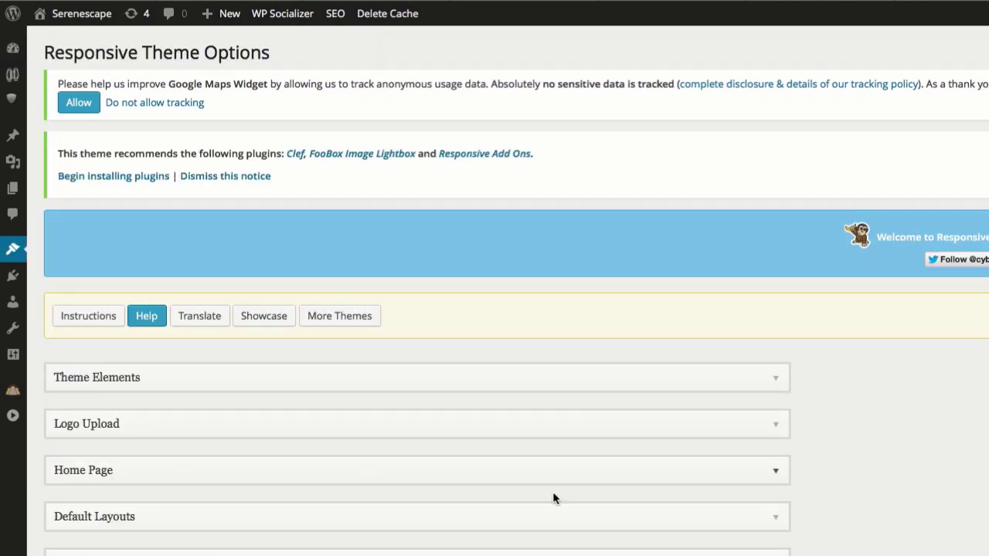
{"action": "left_click", "coordinate": [777, 473]}
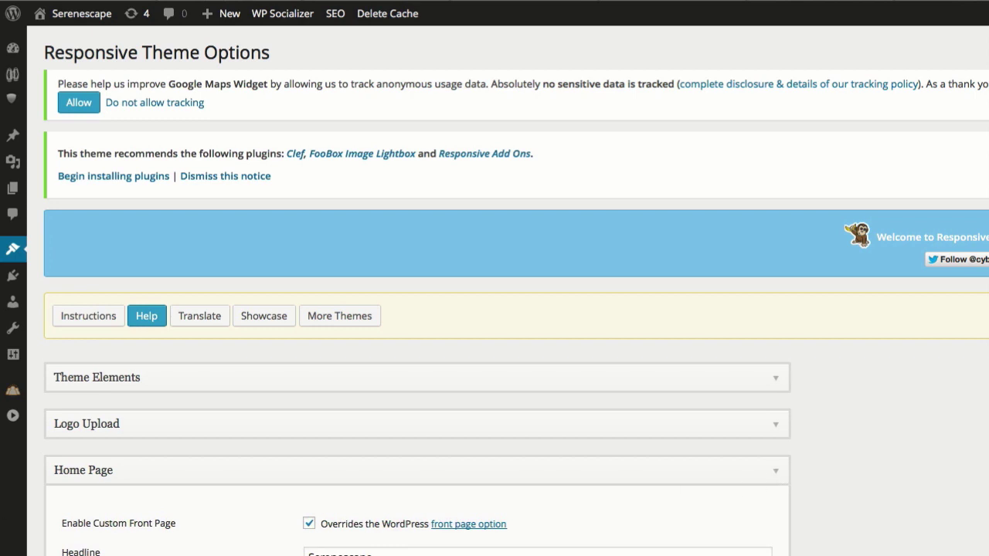
{"action": "scroll", "coordinate": [779, 478], "scroll_direction": "down", "scroll_amount": 10}
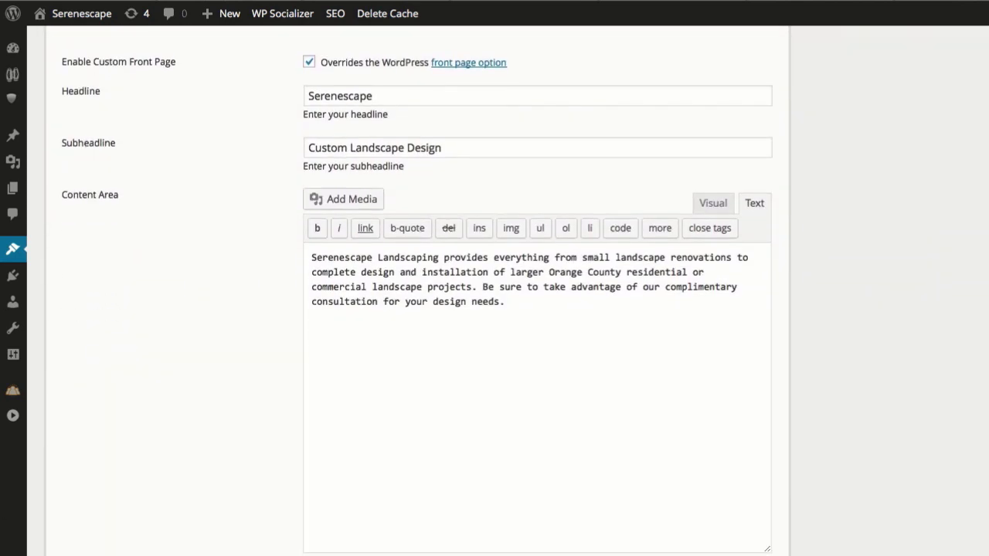
{"action": "scroll", "coordinate": [340, 421], "scroll_direction": "down", "scroll_amount": 5}
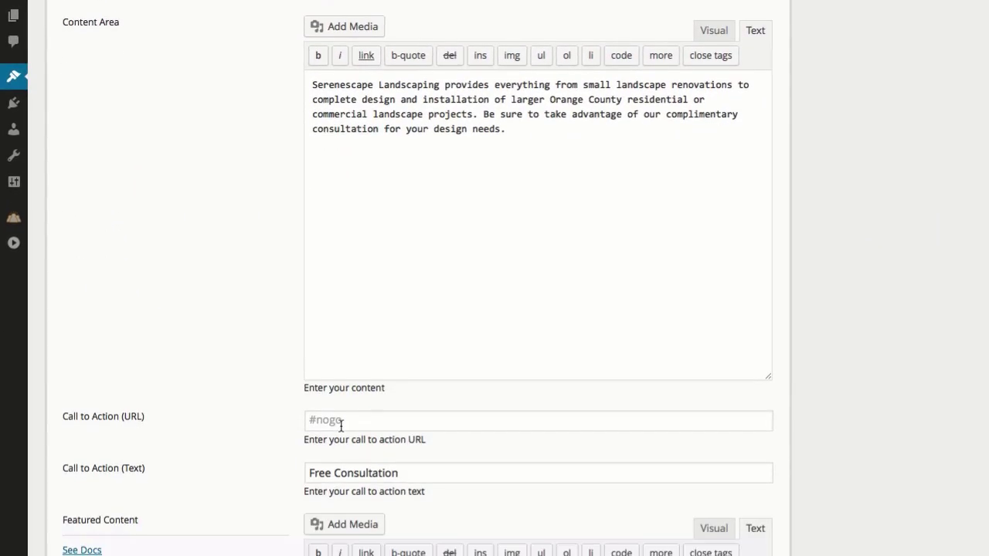
{"action": "left_click", "coordinate": [343, 402]}
{"action": "right_click", "coordinate": [344, 405]}
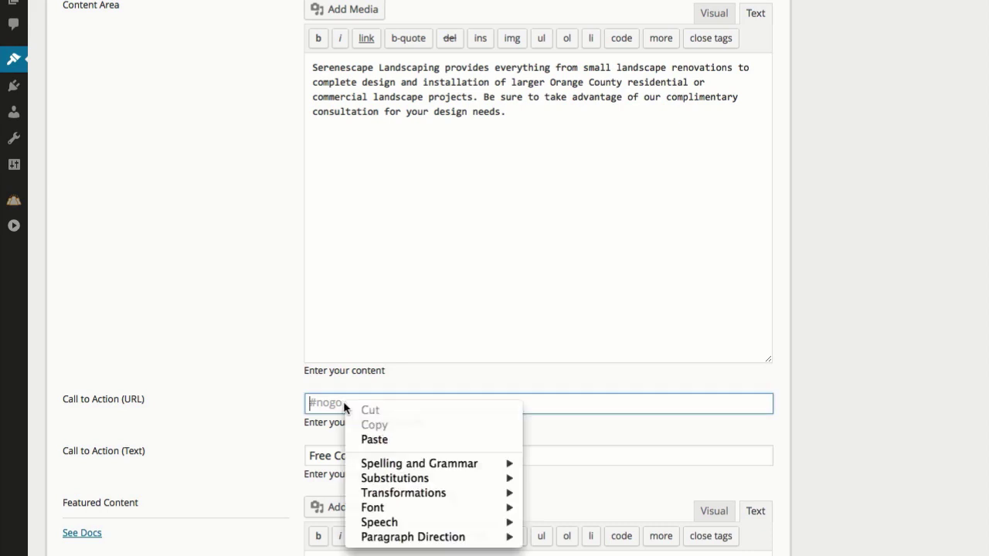
{"action": "left_click", "coordinate": [390, 439]}
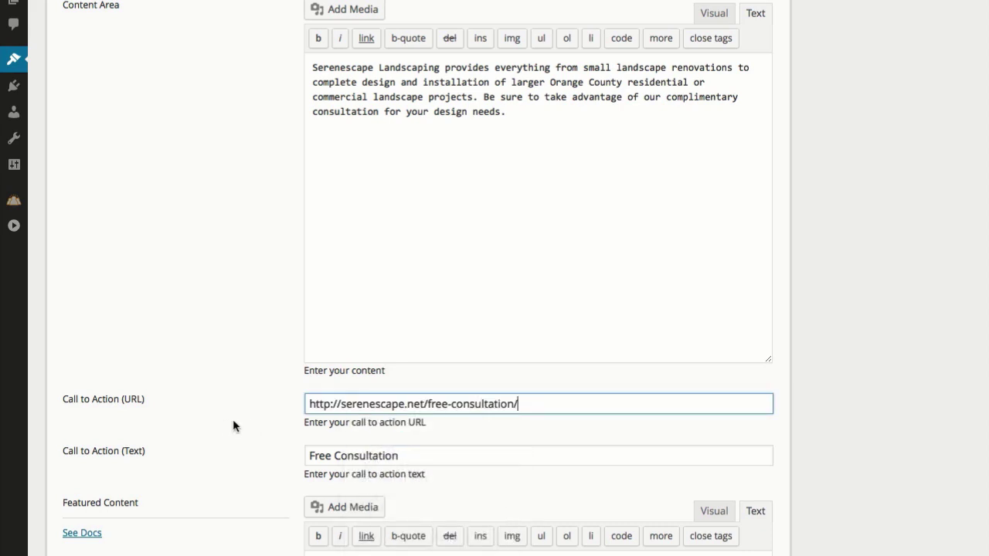
{"action": "scroll", "coordinate": [233, 422], "scroll_direction": "down", "scroll_amount": 10}
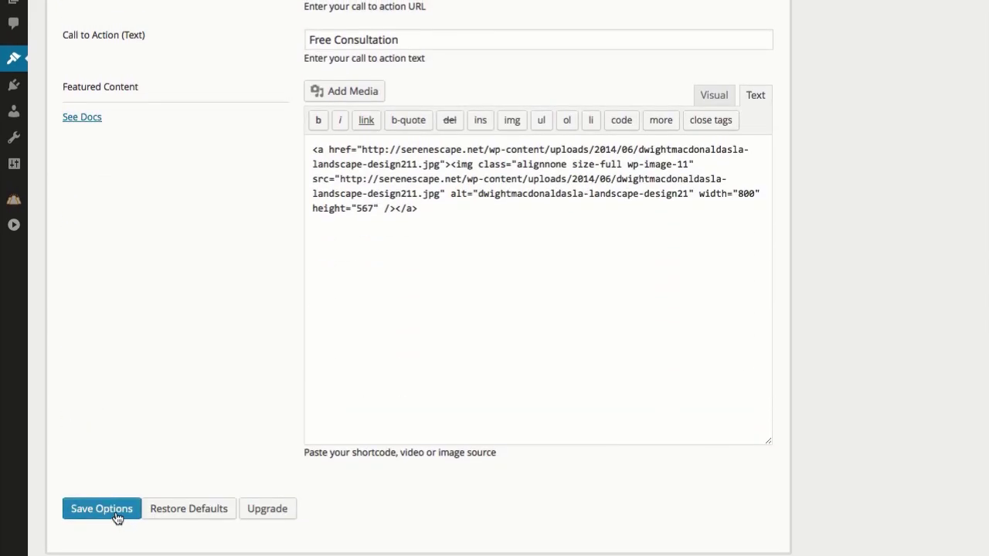
Save the theme options, reload the homepage and test its Free Consultation button.
{"action": "left_click", "coordinate": [117, 517]}
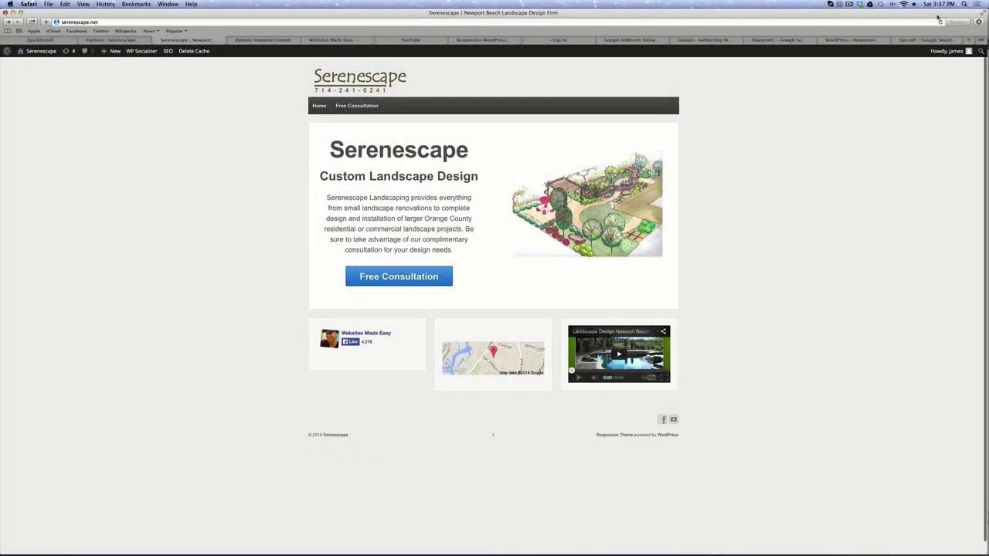
{"action": "left_click", "coordinate": [939, 22]}
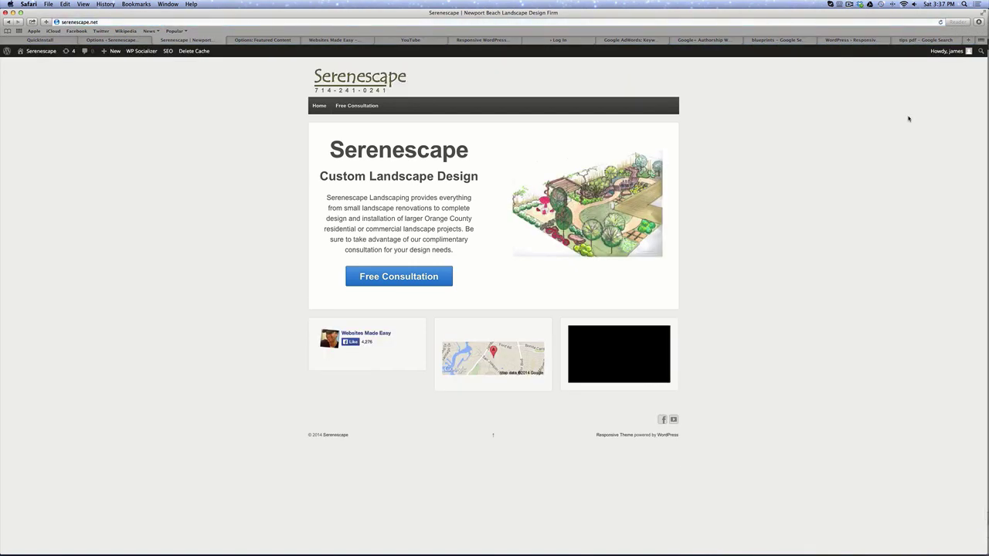
{"action": "left_click", "coordinate": [393, 279]}
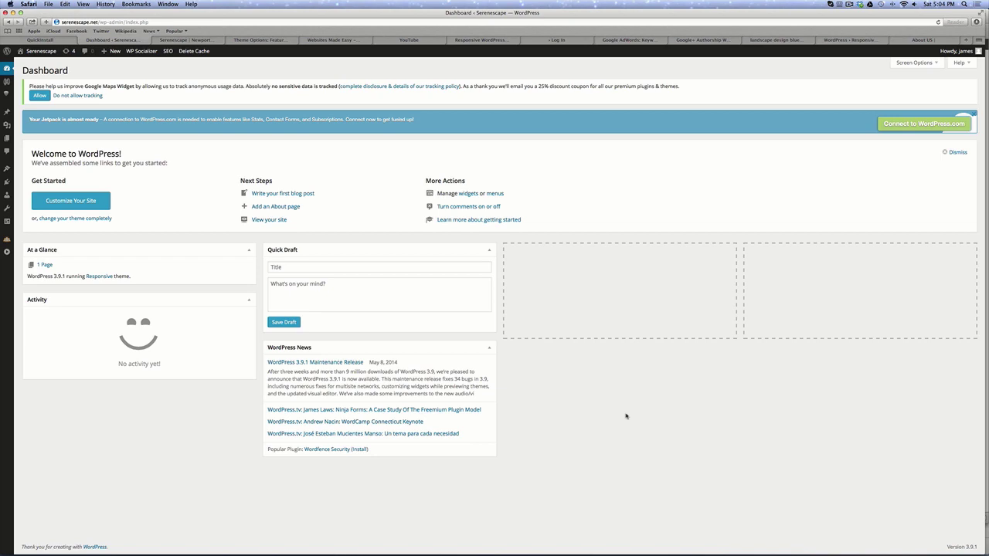
Create a new About Us page with no parent and the Content/Sidebar Half Page template.
{"action": "mouse_move", "coordinate": [7, 130]}
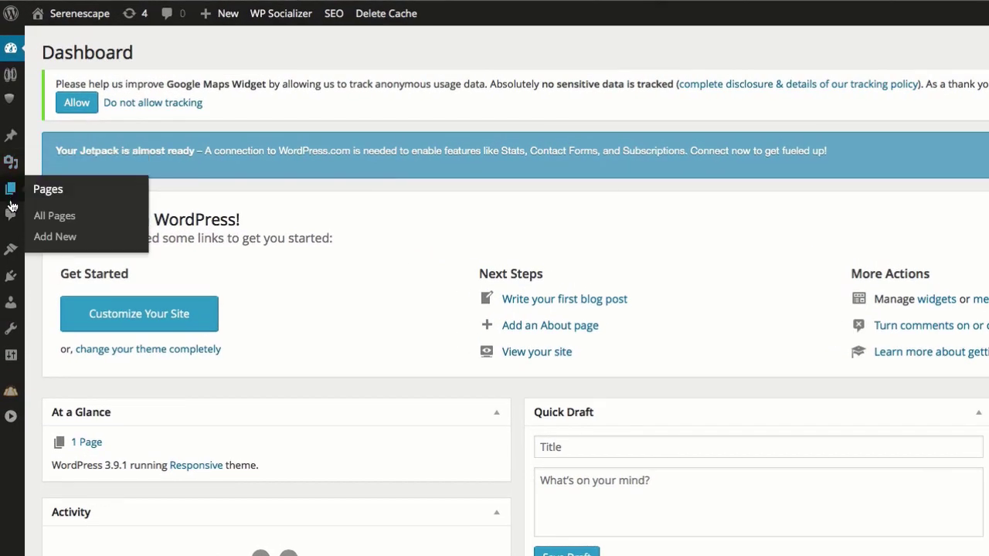
{"action": "mouse_move", "coordinate": [10, 189]}
{"action": "left_click", "coordinate": [62, 236]}
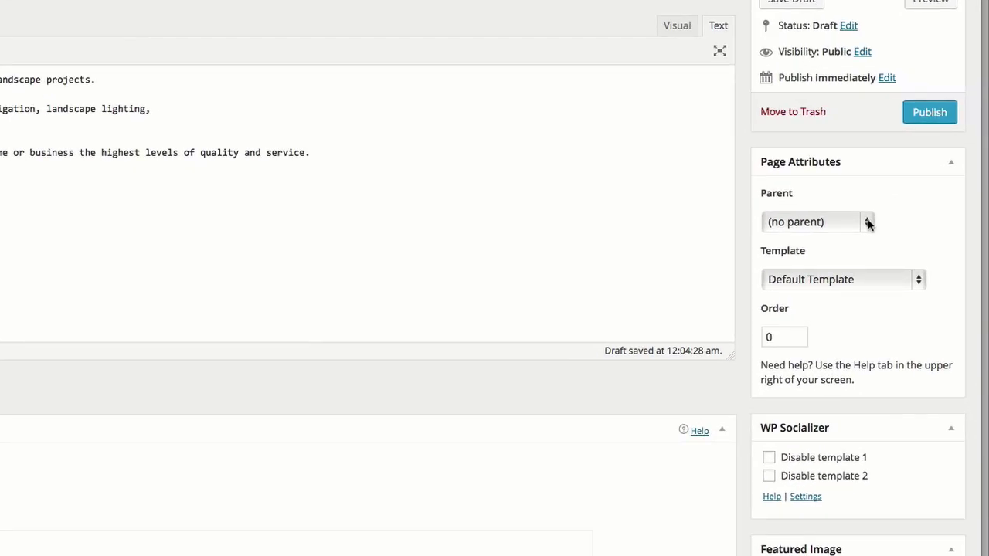
{"action": "left_click", "coordinate": [928, 250]}
{"action": "left_click", "coordinate": [869, 224]}
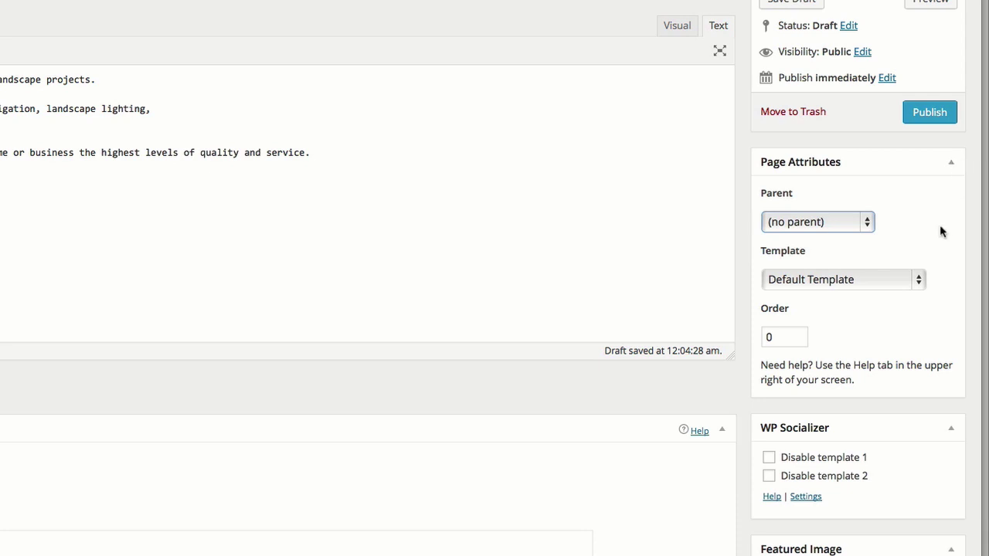
{"action": "left_click", "coordinate": [923, 280]}
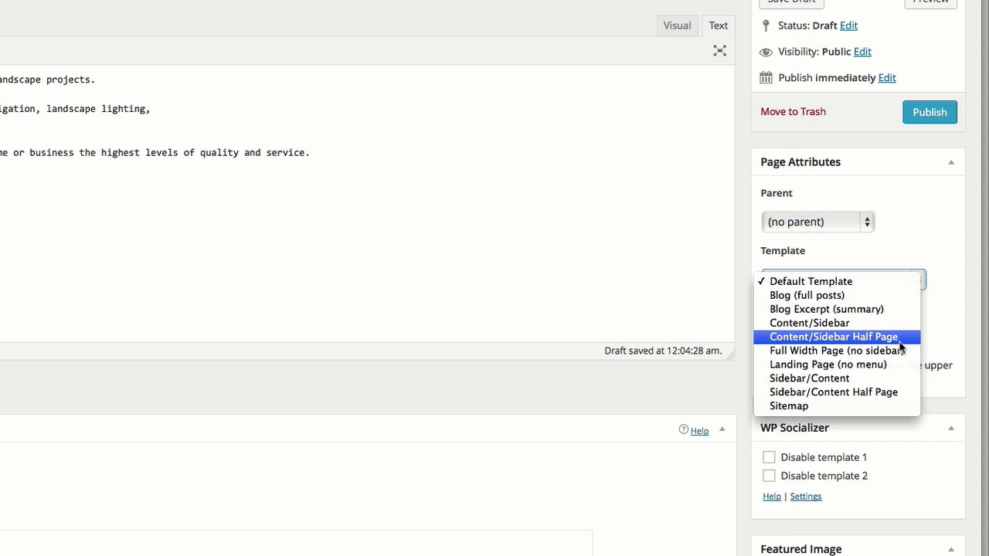
{"action": "left_click", "coordinate": [899, 343]}
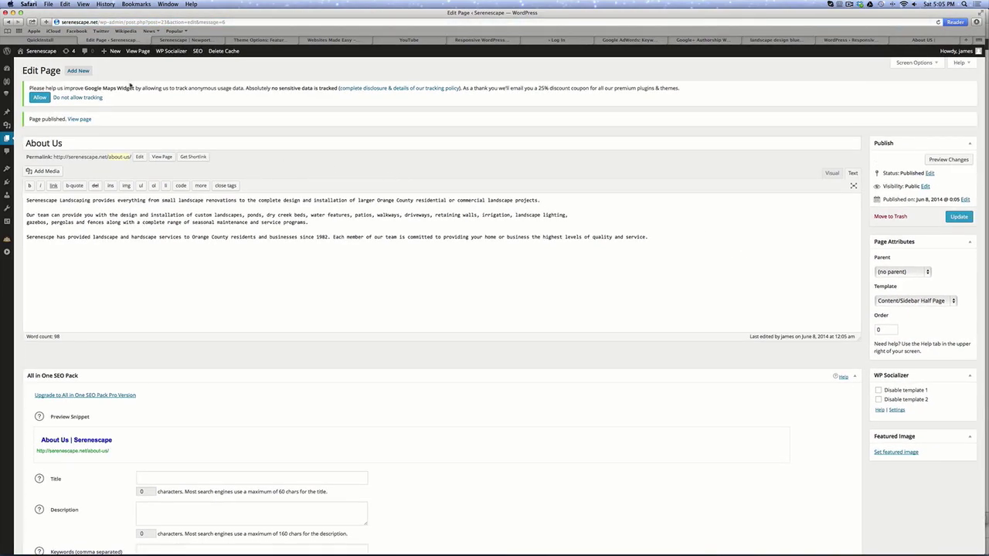
View the live About Us page, then disable both WP Socializer templates and update.
{"action": "left_click", "coordinate": [139, 52]}
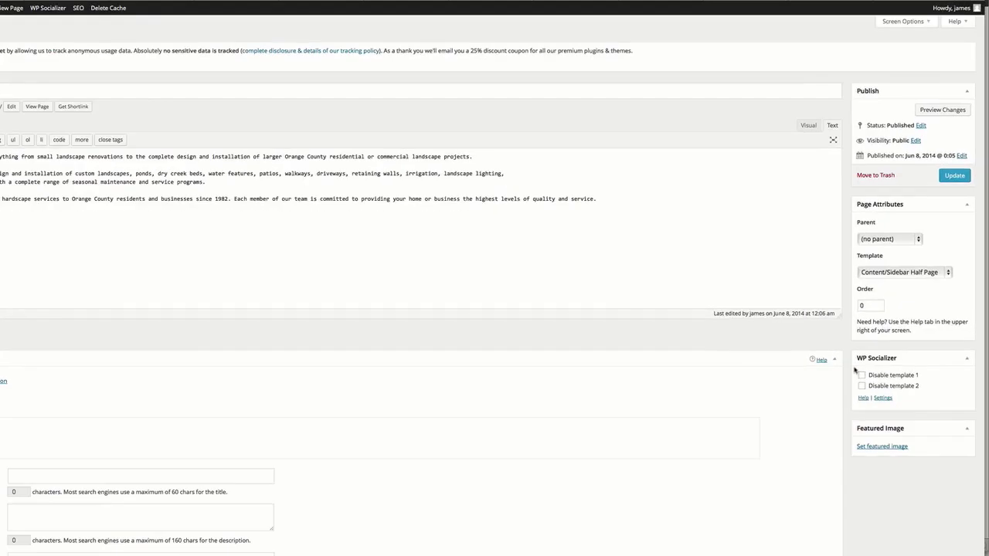
{"action": "left_click", "coordinate": [879, 370]}
{"action": "left_click", "coordinate": [770, 423]}
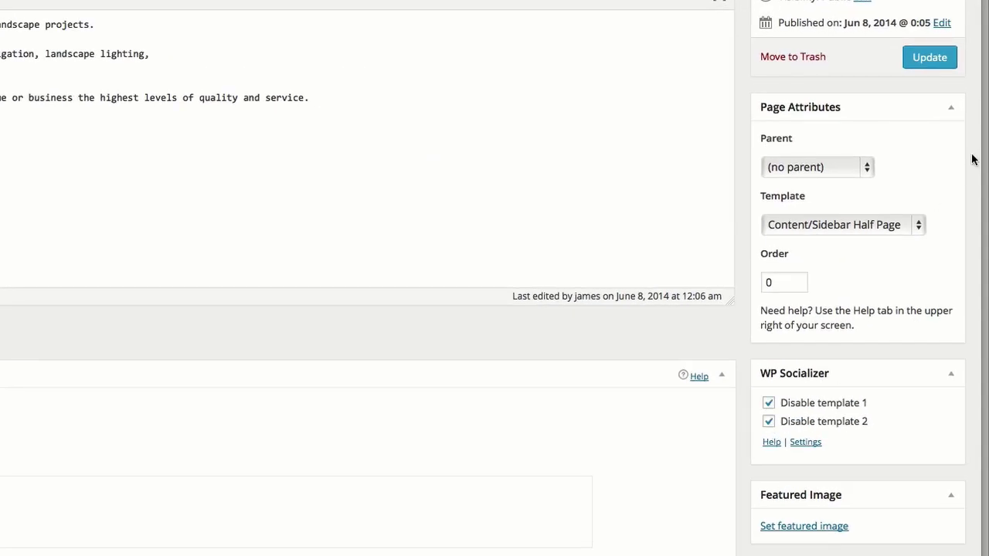
{"action": "left_click", "coordinate": [928, 63]}
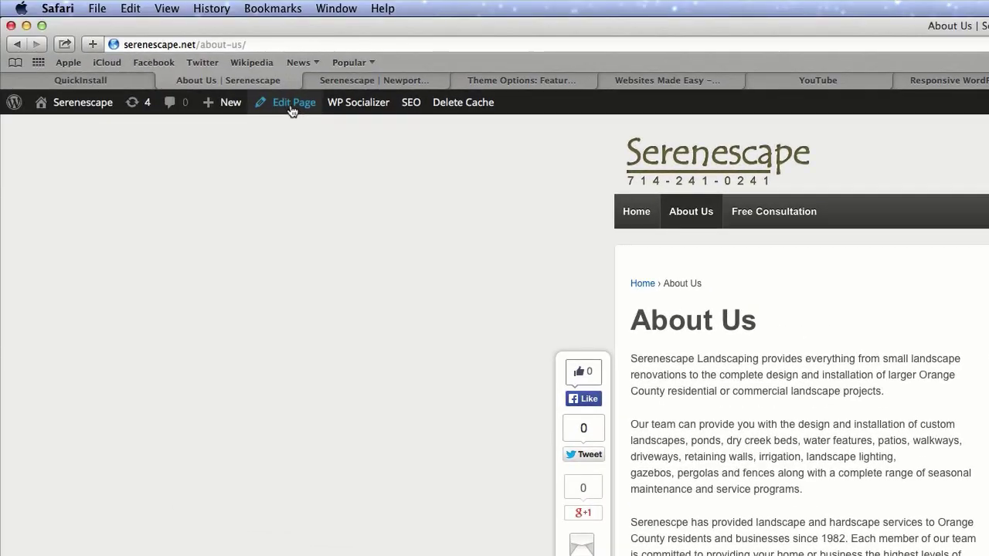
Return to the About Us page's editor via Edit Page in the admin bar.
{"action": "left_click", "coordinate": [286, 102]}
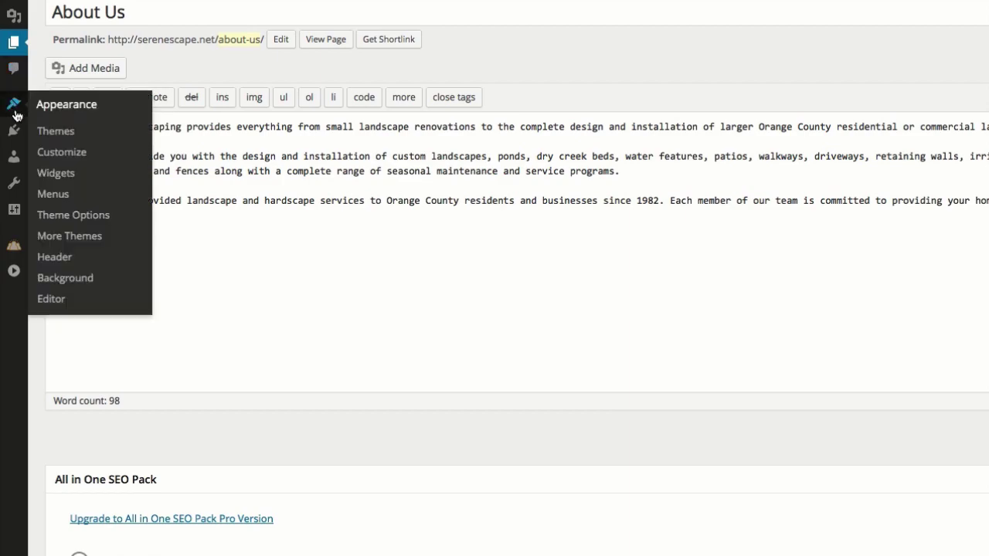
Select and copy [si-contact-form form='1'] from the FS Contact Form settings page.
{"action": "mouse_move", "coordinate": [14, 130]}
{"action": "left_click", "coordinate": [70, 159]}
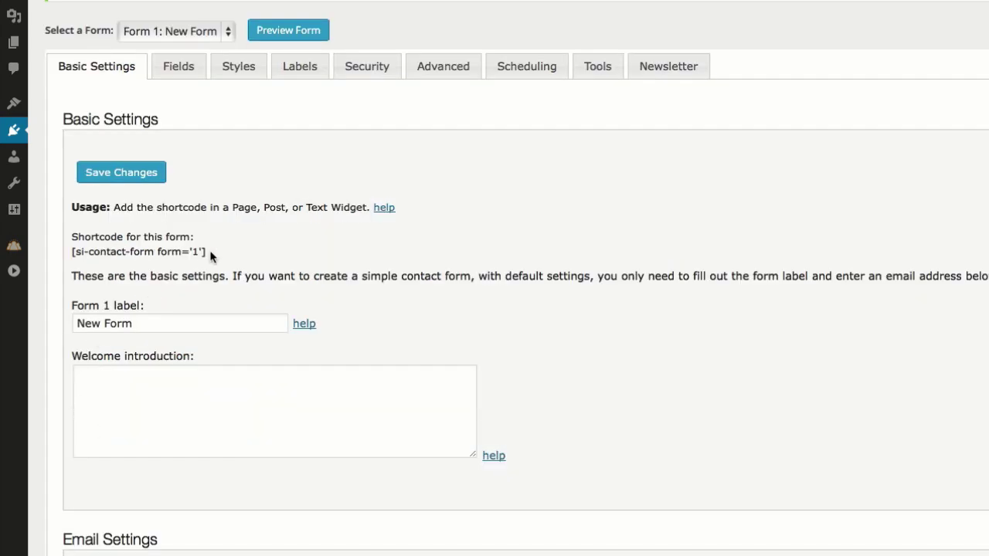
{"action": "left_click_drag", "start_coordinate": [208, 252], "coordinate": [74, 254]}
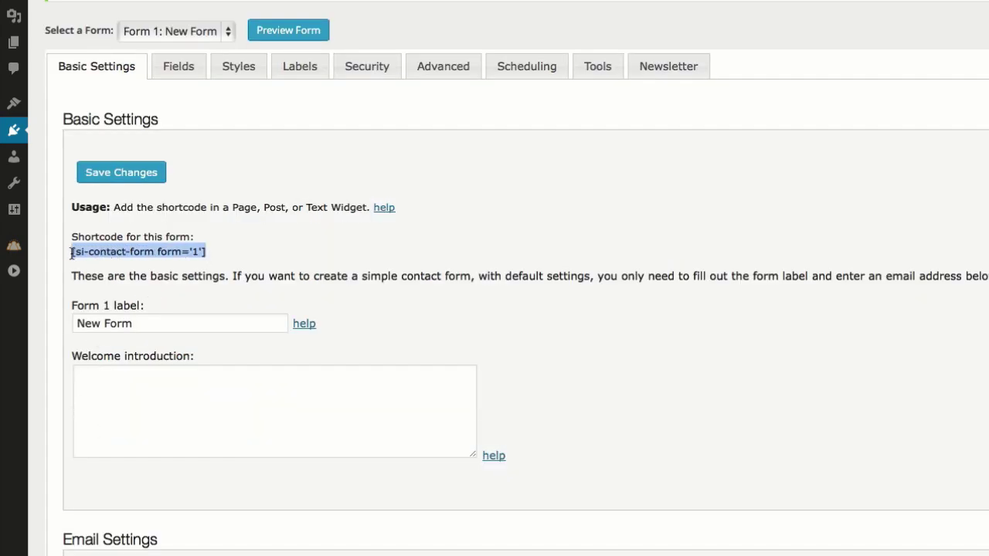
{"action": "right_click", "coordinate": [129, 253]}
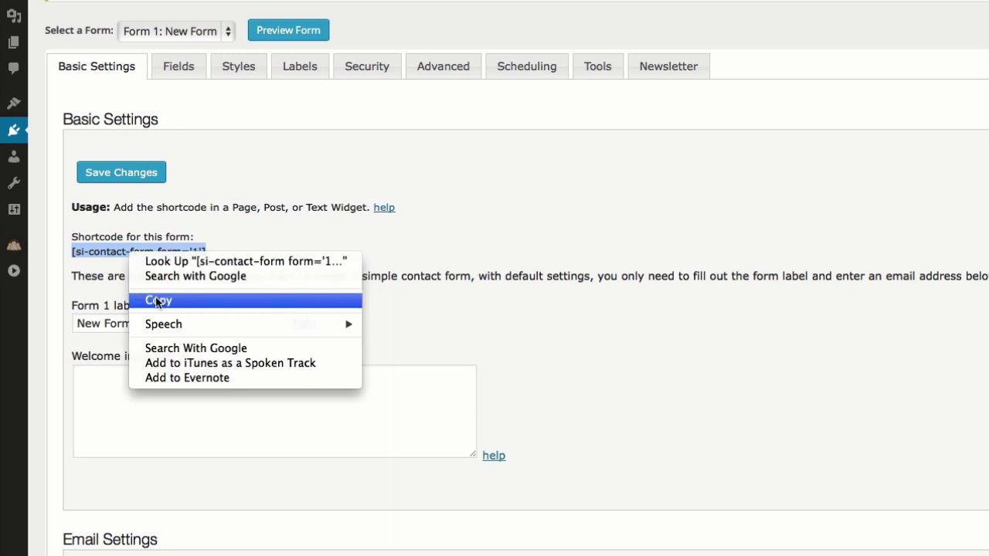
{"action": "left_click", "coordinate": [157, 301]}
{"action": "mouse_move", "coordinate": [15, 149]}
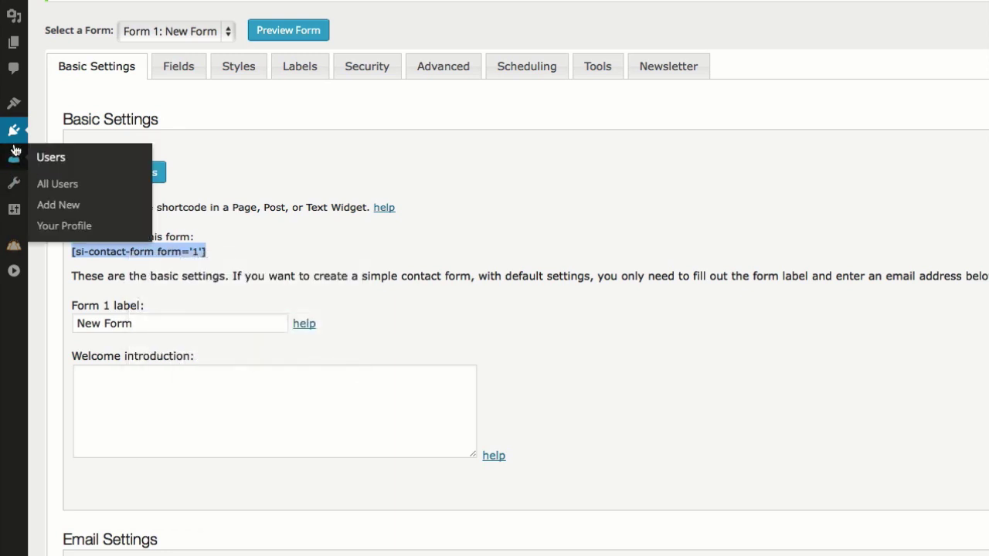
{"action": "mouse_move", "coordinate": [14, 104]}
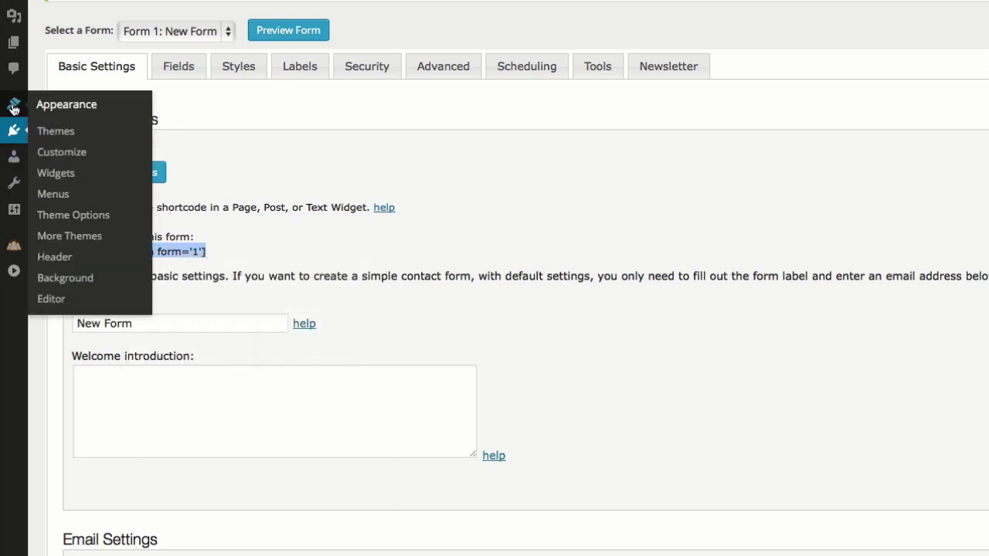
Add a Text widget holding the pasted contact form shortcode to the Right Sidebar Half Page area.
{"action": "left_click", "coordinate": [71, 178]}
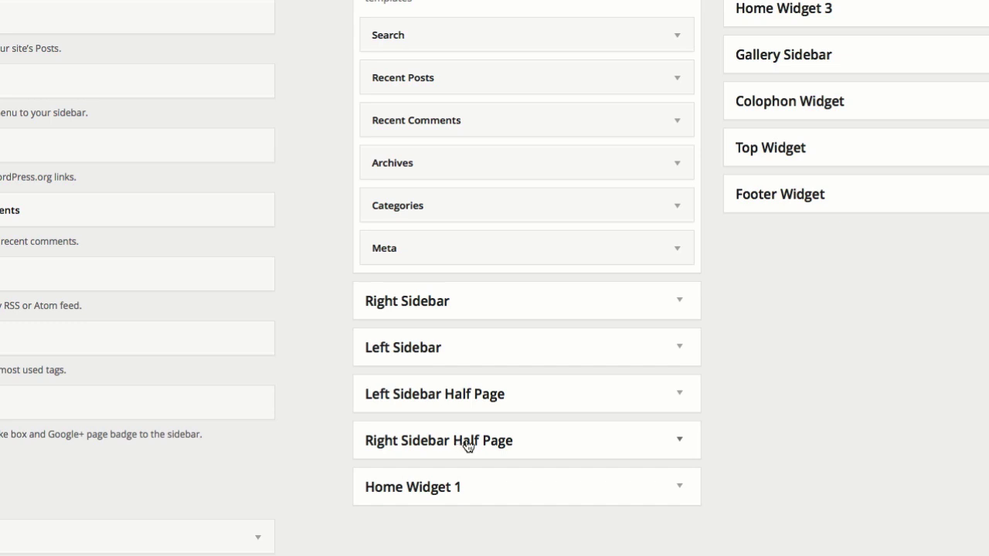
{"action": "left_click", "coordinate": [679, 440]}
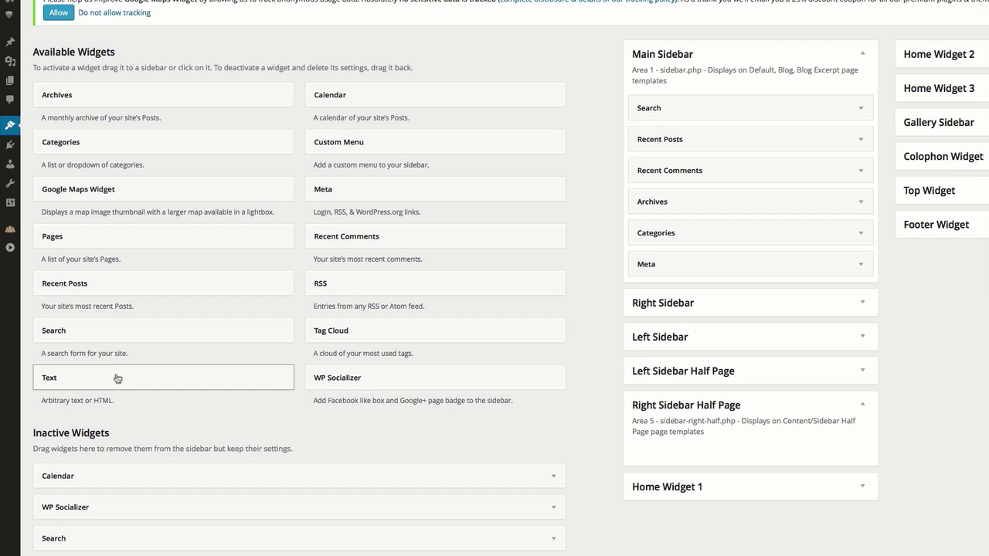
{"action": "left_click_drag", "start_coordinate": [118, 377], "coordinate": [717, 452]}
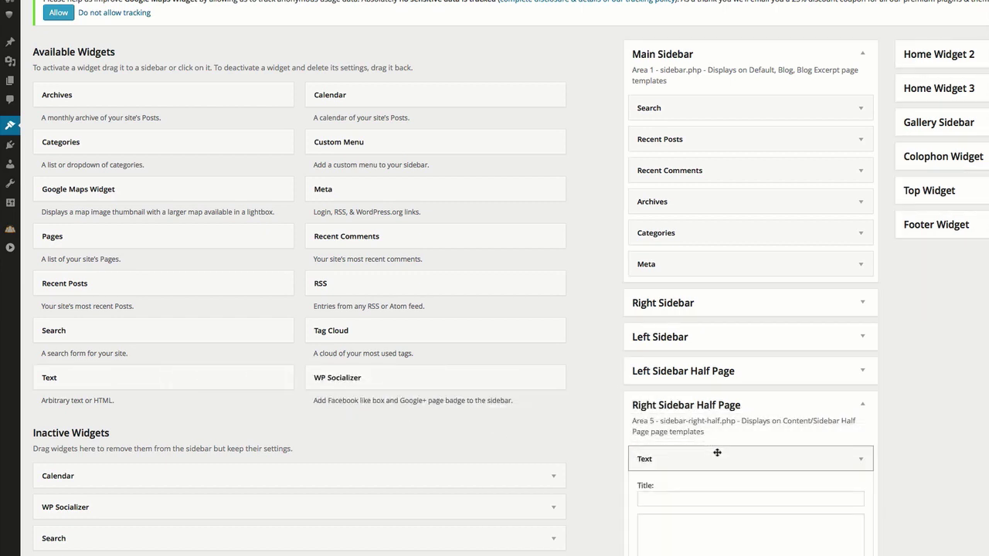
{"action": "scroll", "coordinate": [760, 509], "scroll_direction": "down", "scroll_amount": 3}
{"action": "left_click", "coordinate": [729, 425]}
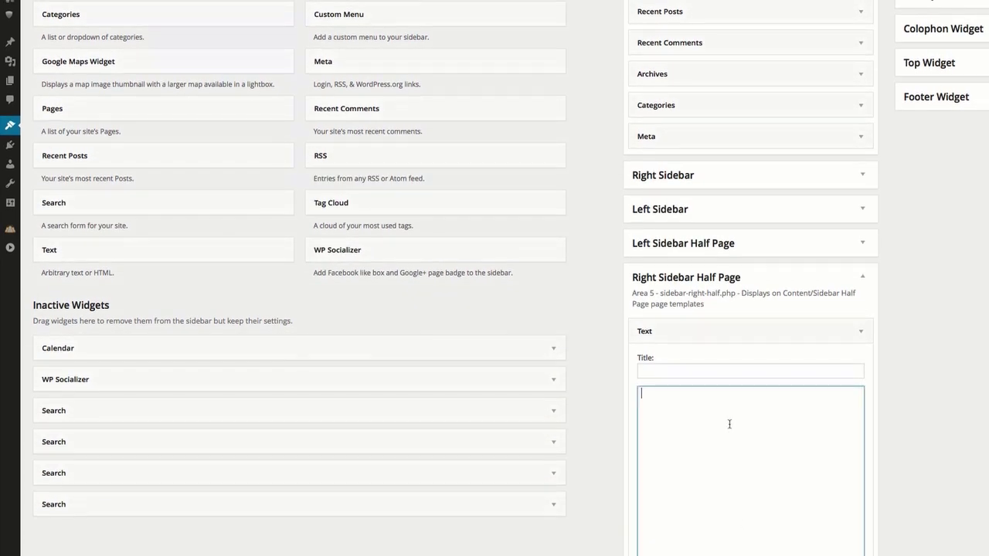
{"action": "right_click", "coordinate": [730, 424]}
{"action": "left_click", "coordinate": [751, 451]}
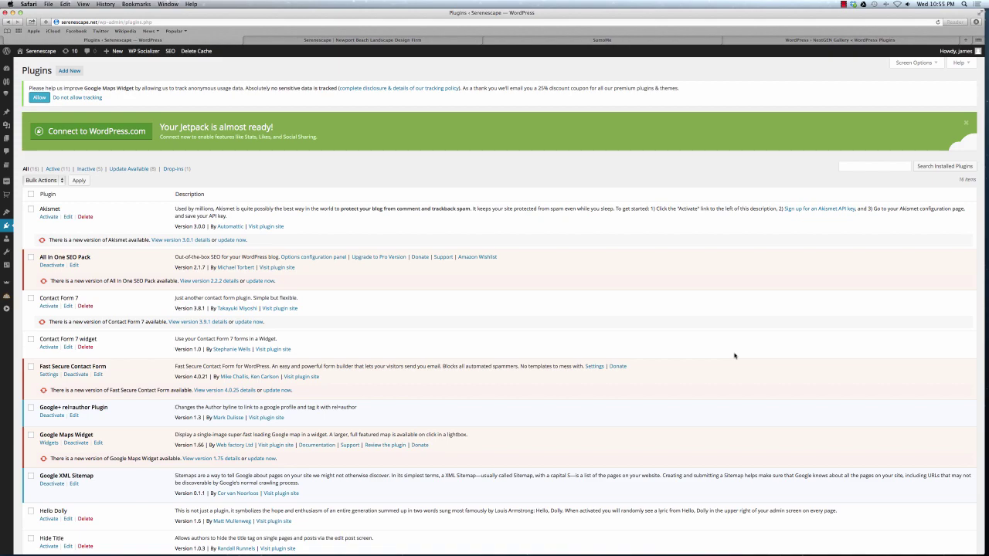
Search plugins for 'nextgen', then install and activate NextGEN Gallery.
{"action": "mouse_move", "coordinate": [4, 228]}
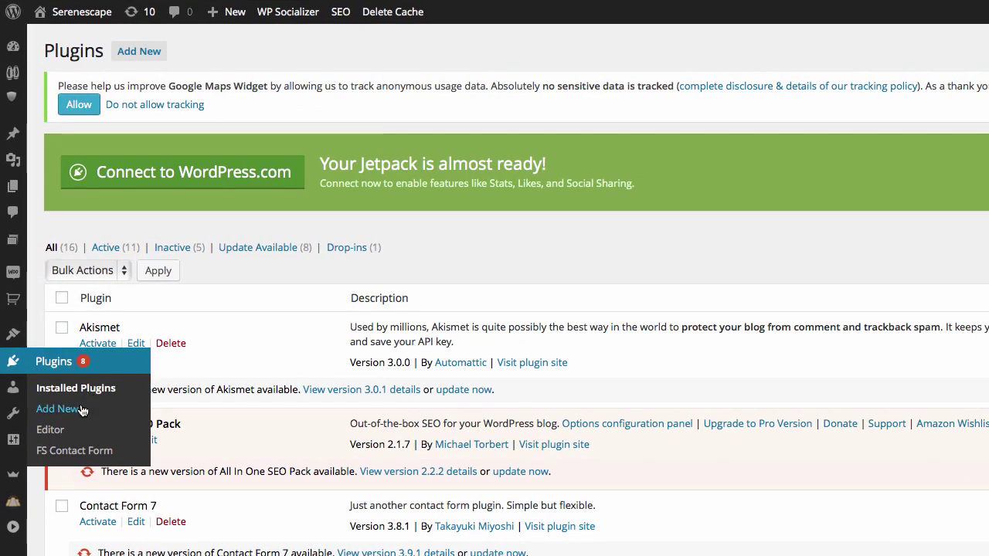
{"action": "left_click", "coordinate": [82, 410]}
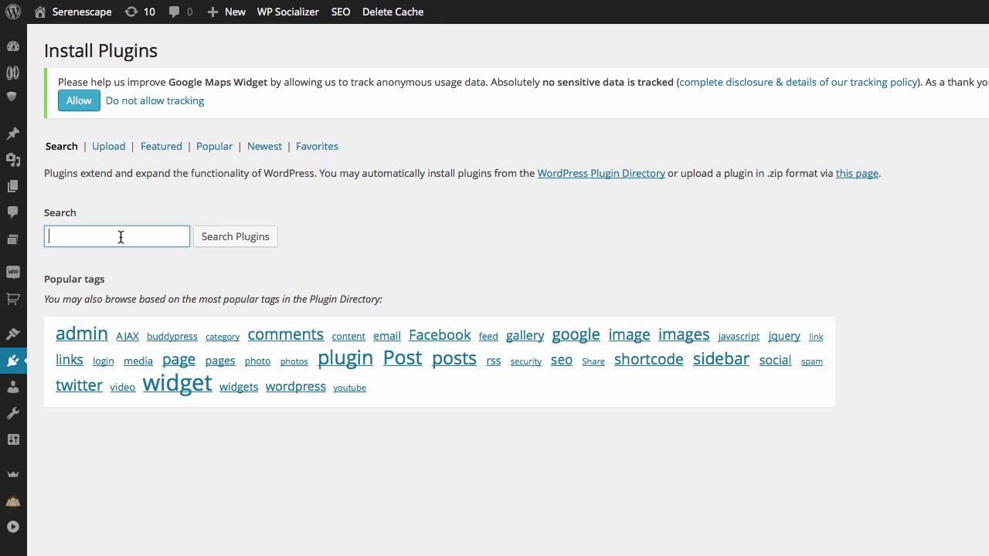
{"action": "type", "text": "nextgen"}
{"action": "key", "text": "Return"}
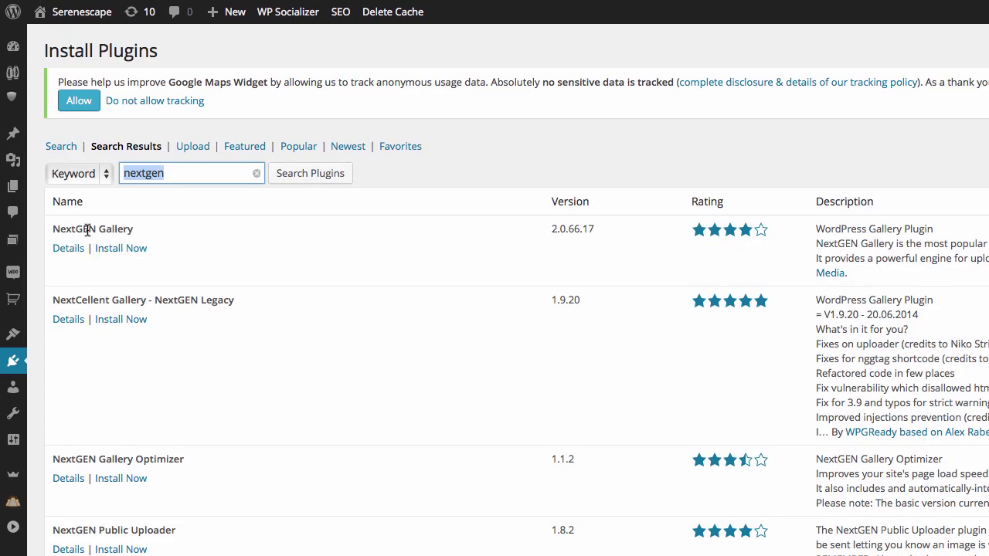
{"action": "left_click", "coordinate": [119, 249]}
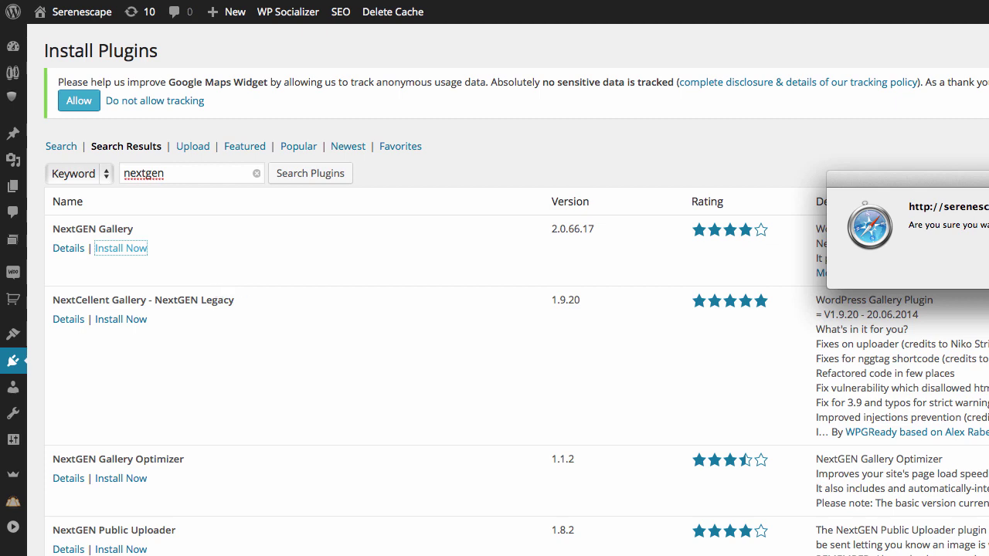
{"action": "key", "text": "Return"}
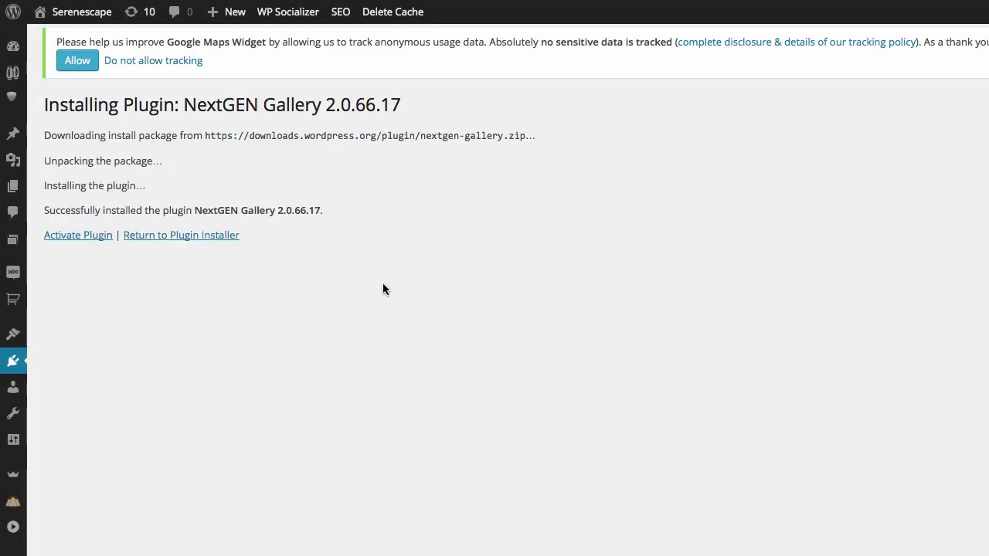
{"action": "left_click", "coordinate": [105, 239]}
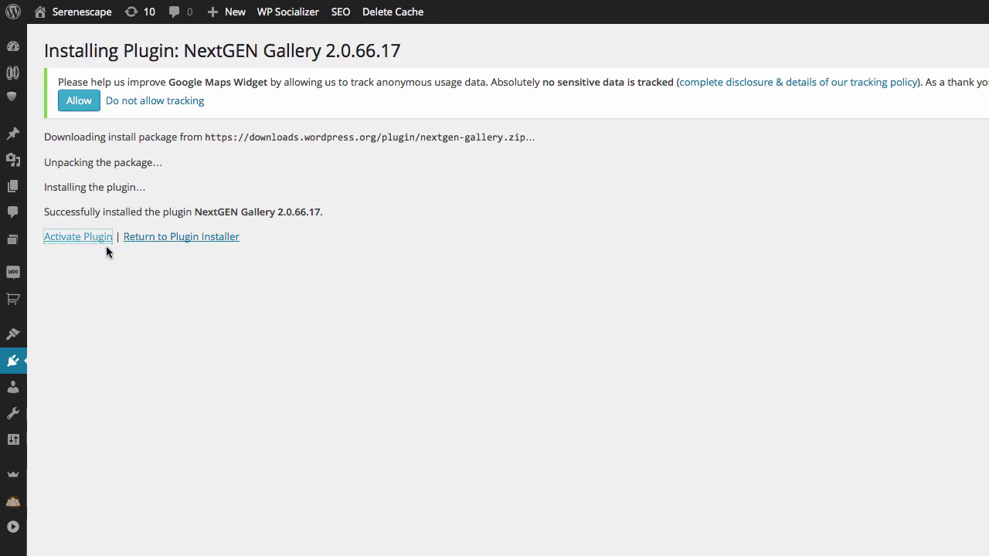
{"action": "mouse_move", "coordinate": [14, 472]}
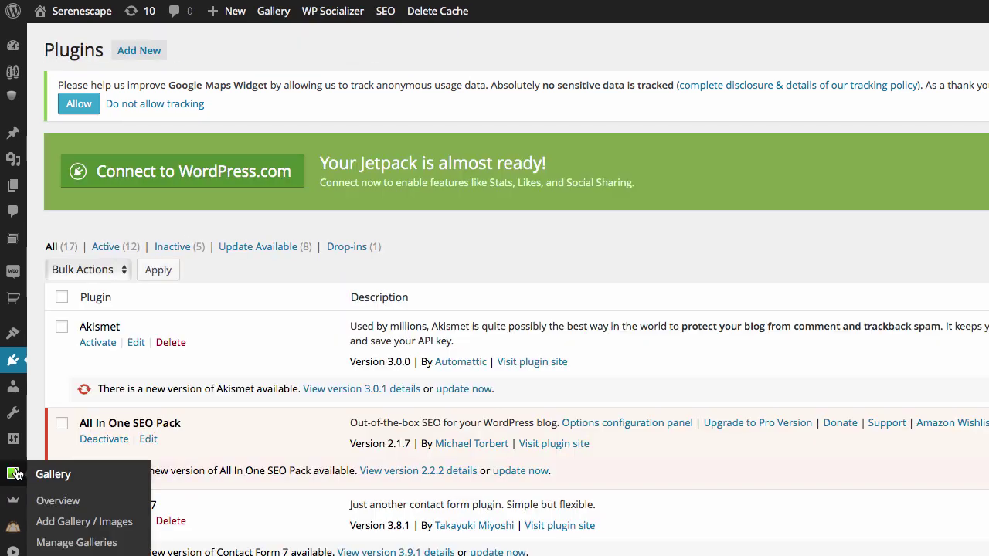
Create a 'Landscape design' gallery and upload the seven landscaping images into it.
{"action": "left_click", "coordinate": [82, 523]}
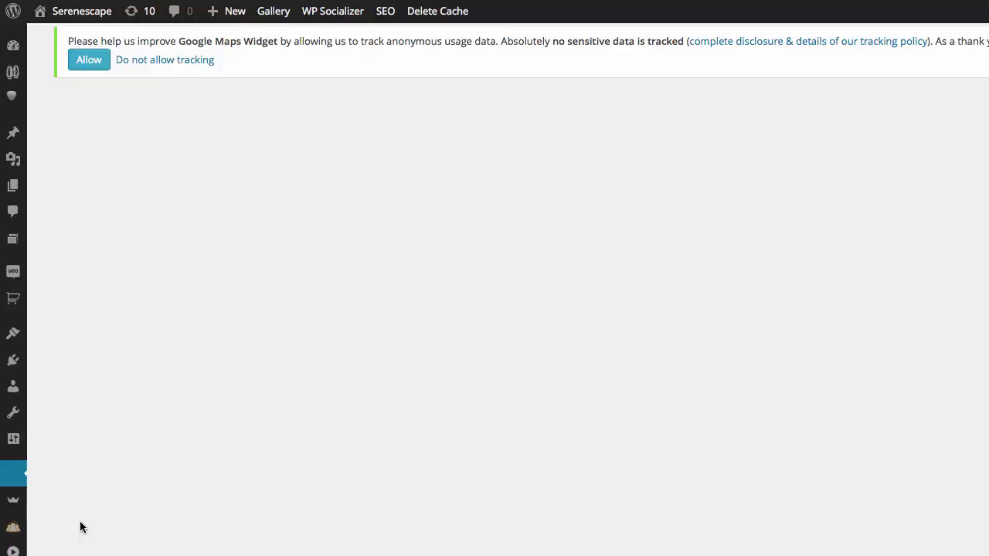
{"action": "left_click", "coordinate": [247, 165]}
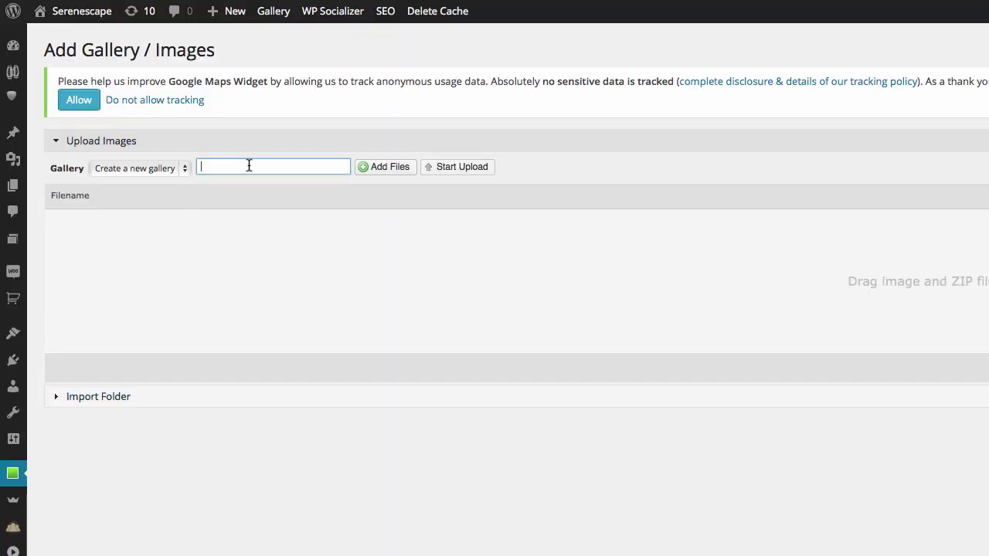
{"action": "type", "text": "Landscape design"}
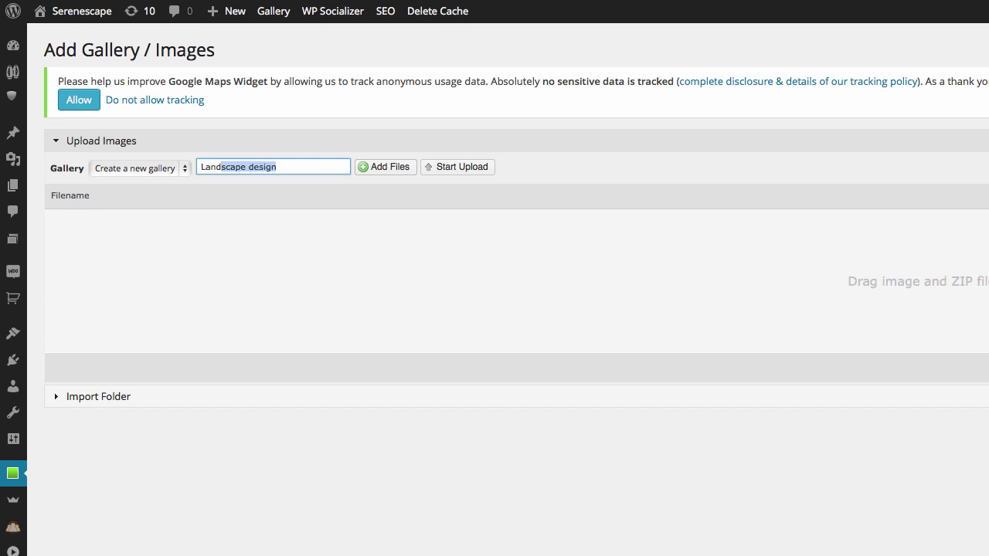
{"action": "key", "text": "Tab"}
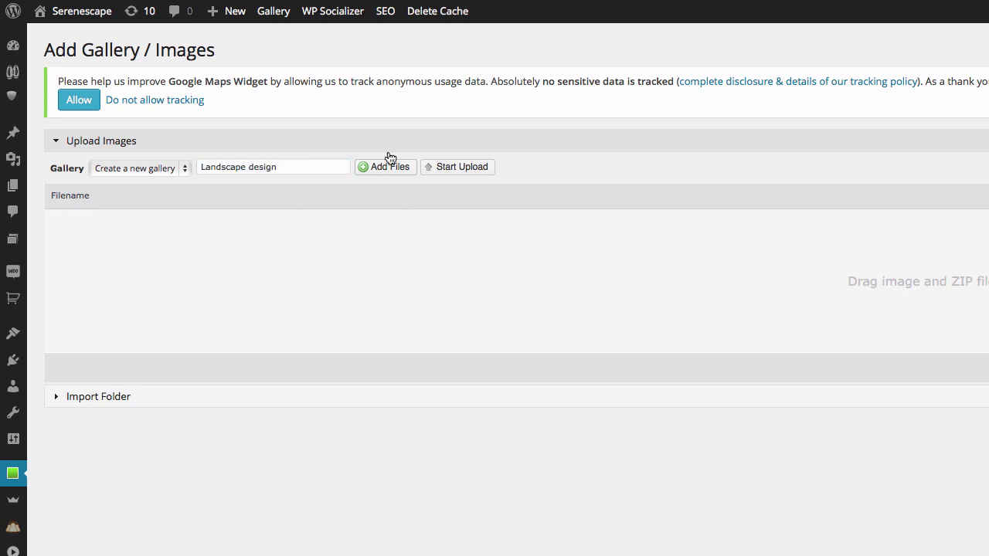
{"action": "left_click", "coordinate": [402, 173]}
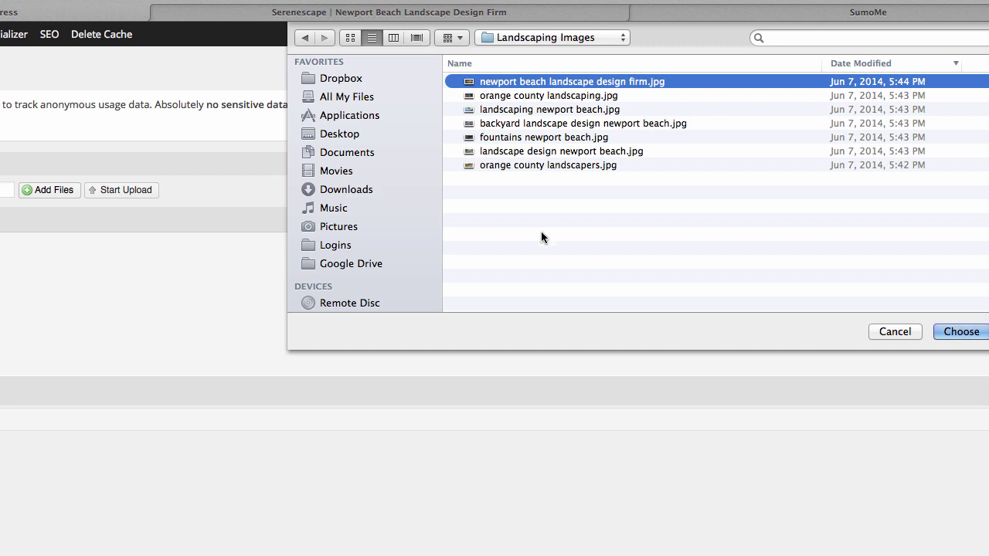
{"action": "left_click", "coordinate": [556, 165], "text": "shift"}
{"action": "left_click", "coordinate": [958, 332]}
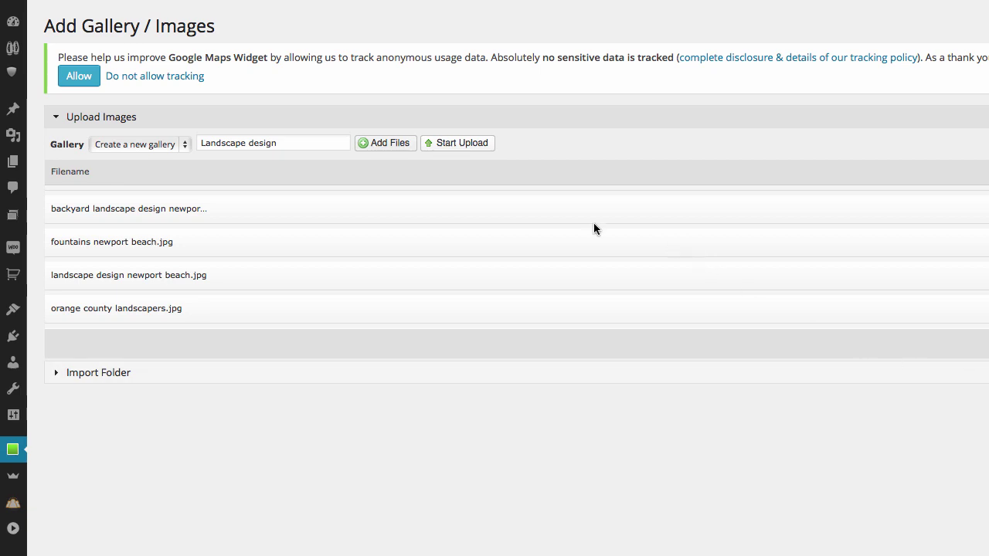
{"action": "left_click", "coordinate": [467, 145]}
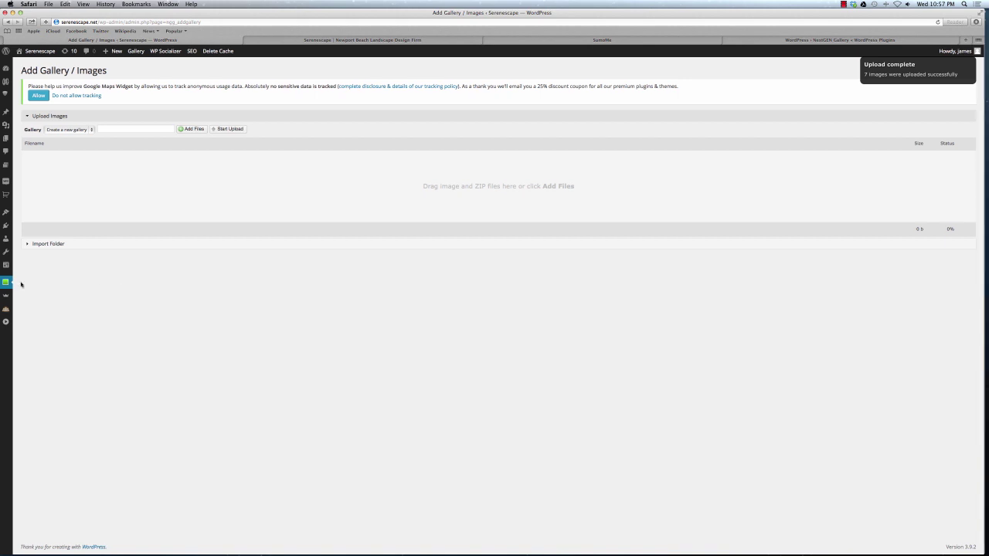
Open a blank Add New Page editor in a new browser tab.
{"action": "mouse_move", "coordinate": [8, 200]}
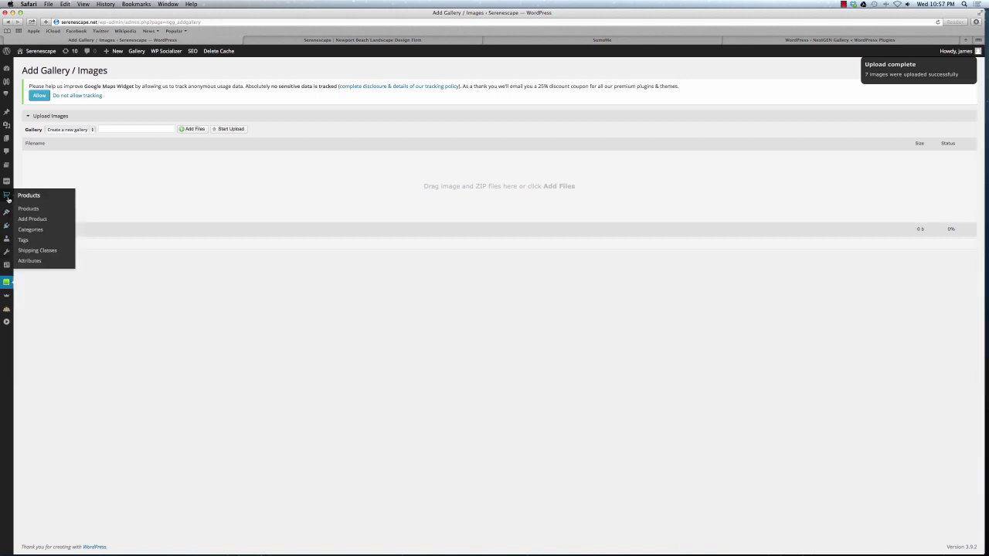
{"action": "mouse_move", "coordinate": [7, 138]}
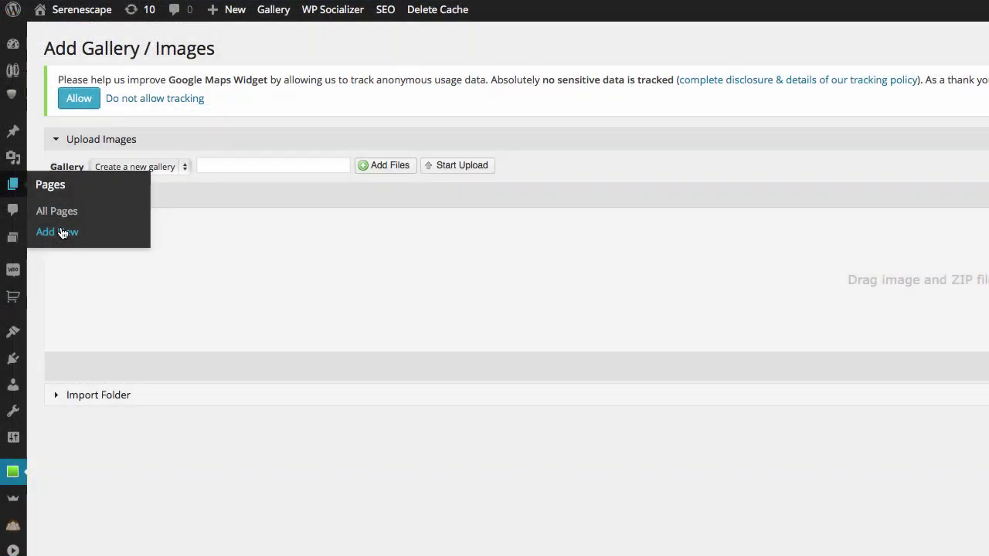
{"action": "right_click", "coordinate": [62, 233]}
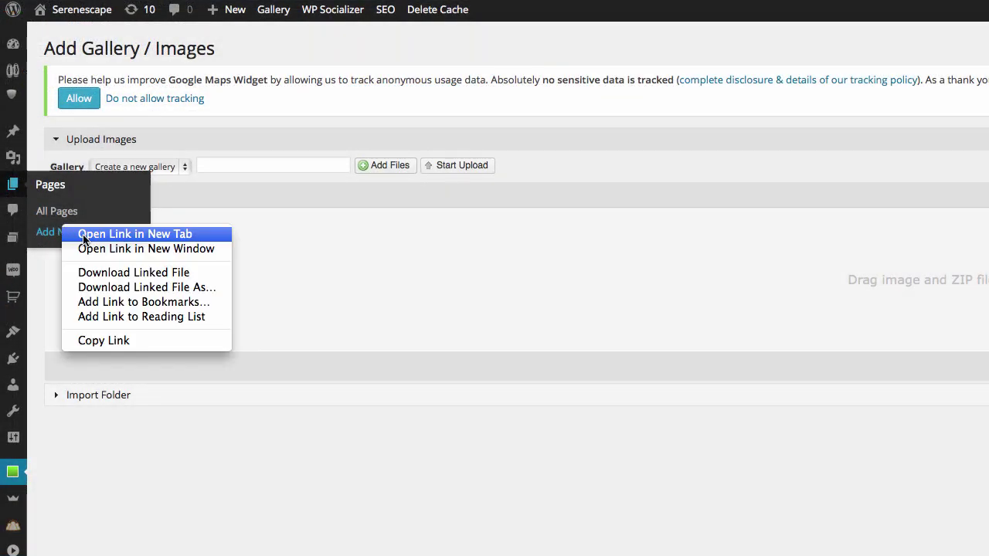
{"action": "left_click", "coordinate": [85, 230]}
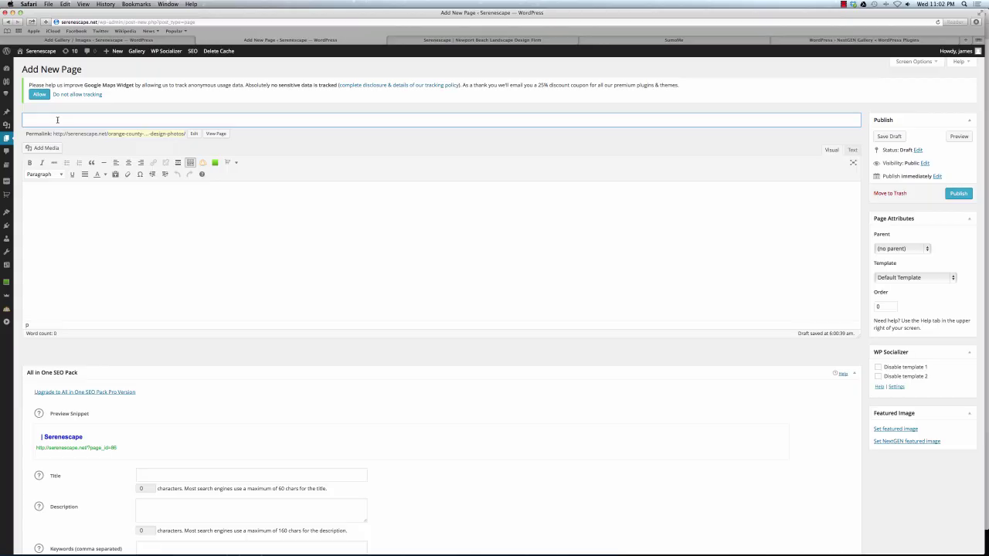
Title the page 'Orange County Landscape Design Photos' and launch the Attach NextGEN Gallery window.
{"action": "type", "text": "Orange County Landscape Design Photos"}
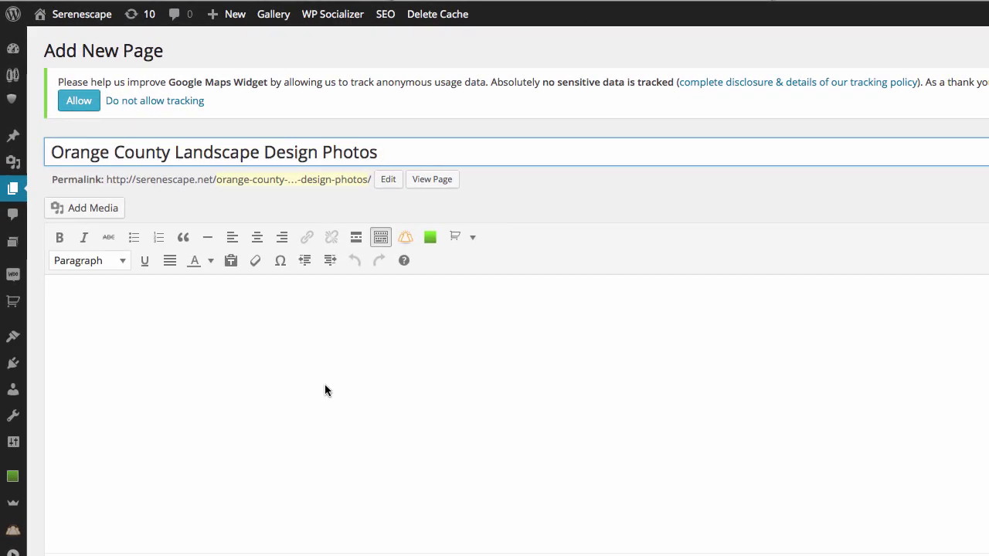
{"action": "scroll", "coordinate": [325, 390], "scroll_direction": "down", "scroll_amount": 1}
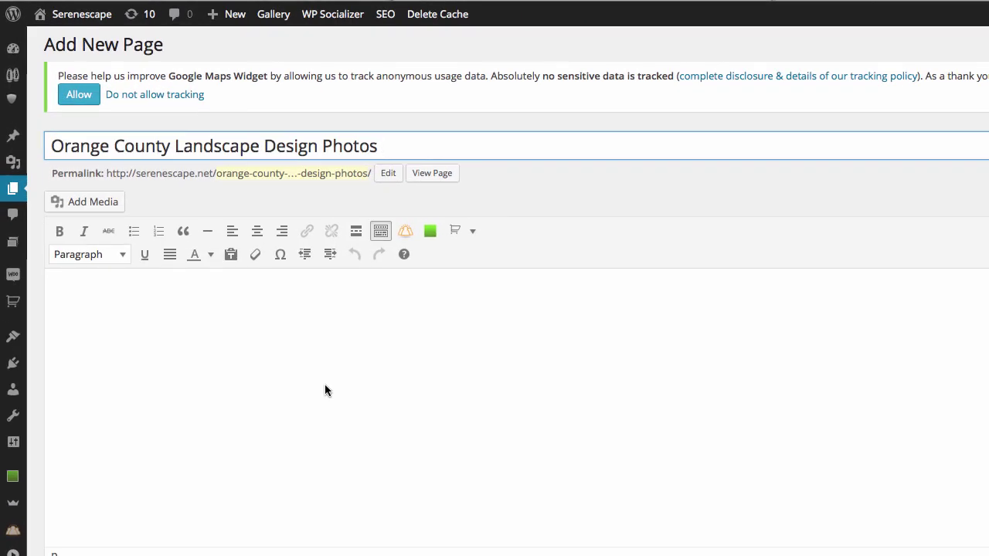
{"action": "left_click", "coordinate": [432, 231]}
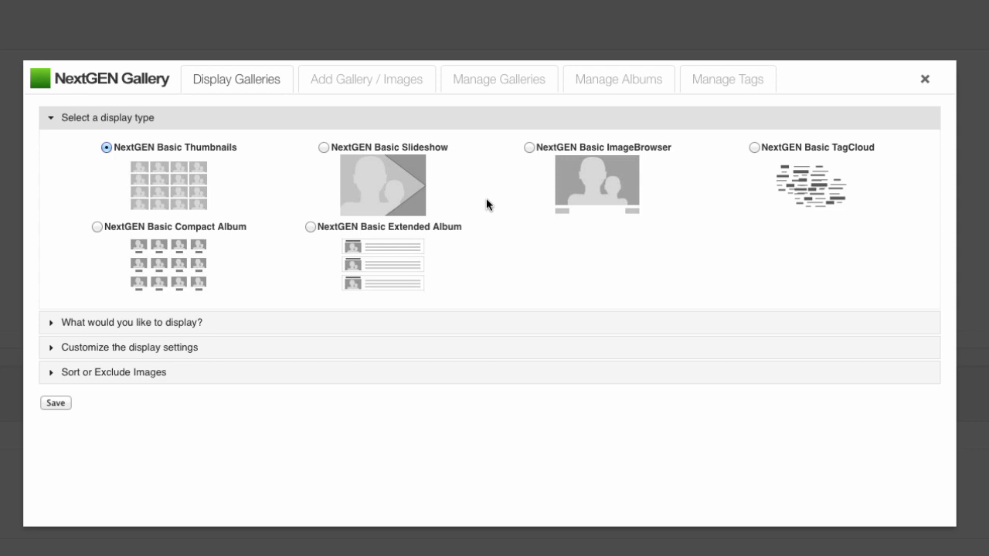
Pick the Landscape design gallery to display, then review its display and sort settings.
{"action": "left_click", "coordinate": [115, 327]}
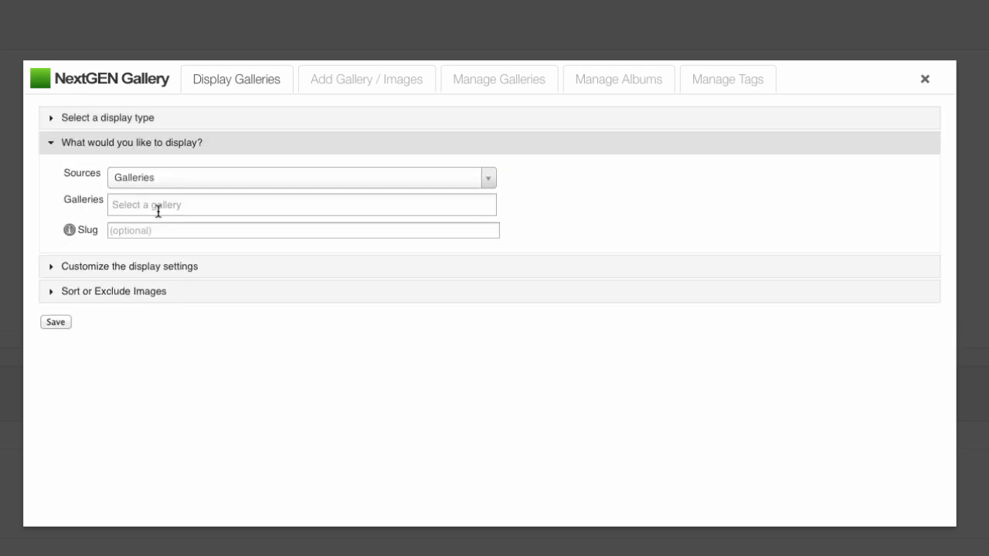
{"action": "left_click", "coordinate": [348, 202]}
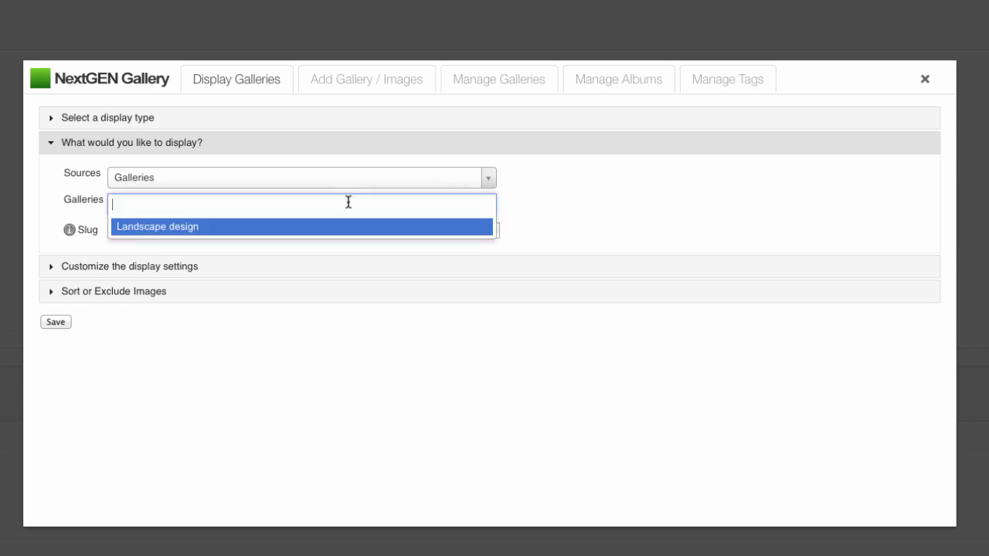
{"action": "left_click", "coordinate": [126, 268]}
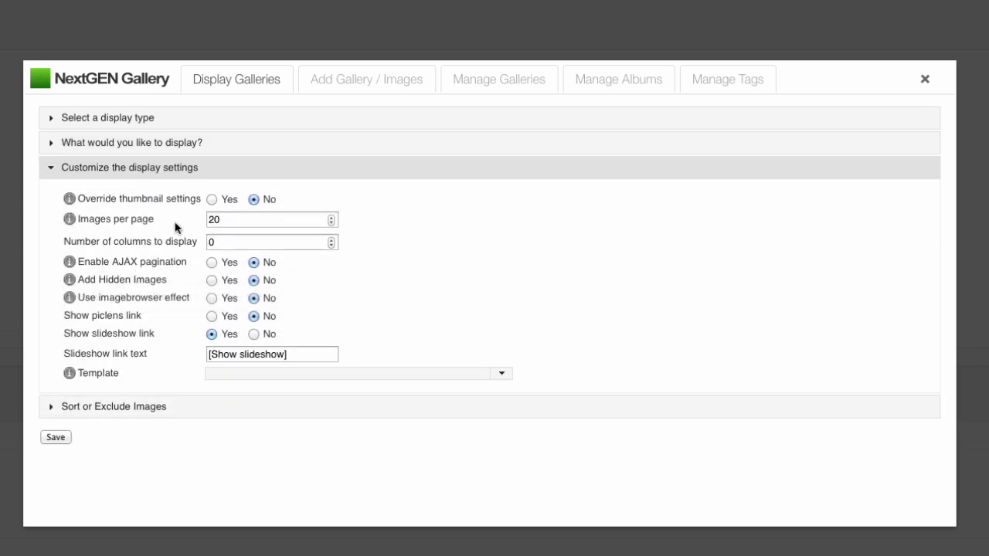
{"action": "left_click", "coordinate": [99, 405]}
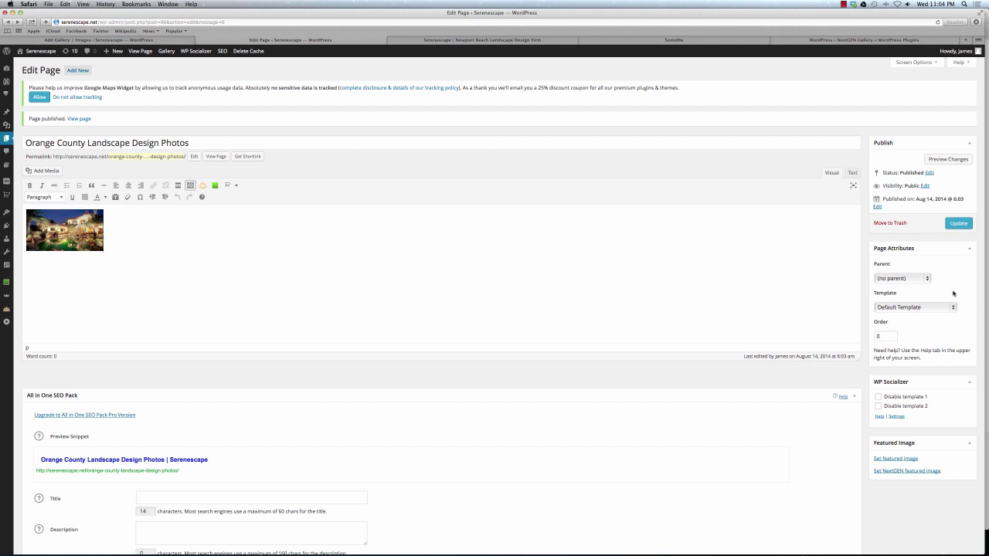
Turn off WP Socializer template 1, retitle the page 'Orange County Landscape Photos', and update it.
{"action": "left_click", "coordinate": [878, 399]}
{"action": "left_click", "coordinate": [193, 143]}
{"action": "key", "text": "BackSpace"}
{"action": "key", "text": "BackSpace"}
{"action": "key", "text": "BackSpace"}
{"action": "key", "text": "BackSpace"}
{"action": "key", "text": "BackSpace"}
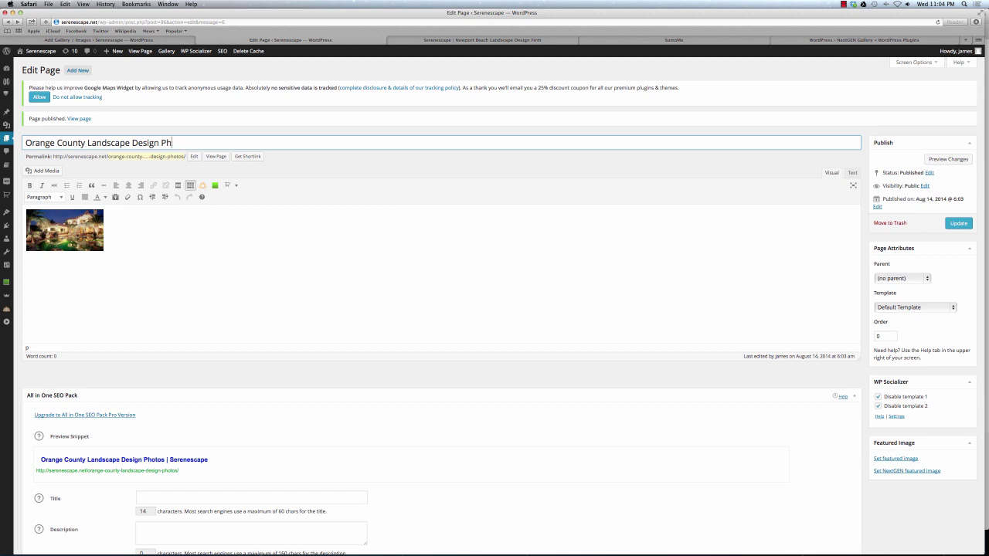
{"action": "key", "text": "BackSpace"}
{"action": "key", "text": "BackSpace"}
{"action": "key", "text": "BackSpace"}
{"action": "key", "text": "BackSpace"}
{"action": "key", "text": "BackSpace"}
{"action": "key", "text": "BackSpace"}
{"action": "key", "text": "BackSpace"}
{"action": "key", "text": "BackSpace"}
{"action": "type", "text": "Photos"}
{"action": "scroll", "coordinate": [344, 166], "scroll_direction": "down", "scroll_amount": 1}
{"action": "scroll", "coordinate": [964, 204], "scroll_direction": "up", "scroll_amount": 1}
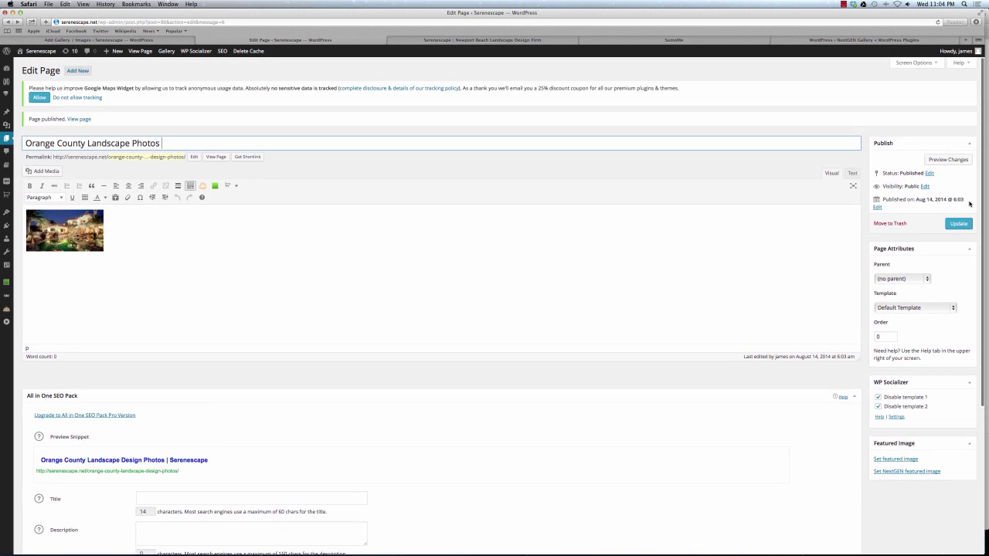
{"action": "left_click", "coordinate": [958, 223]}
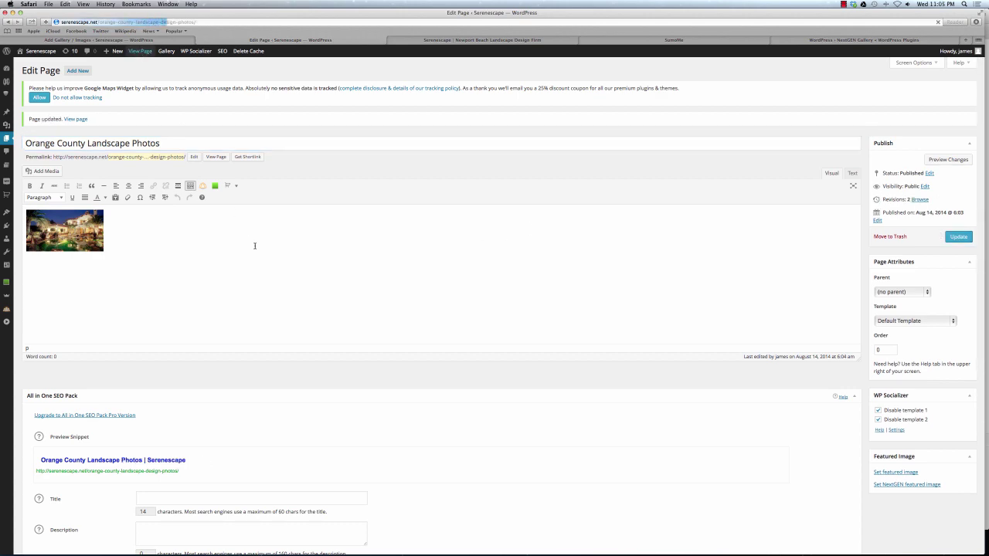
{"action": "key", "text": "super+shift+bracketright"}
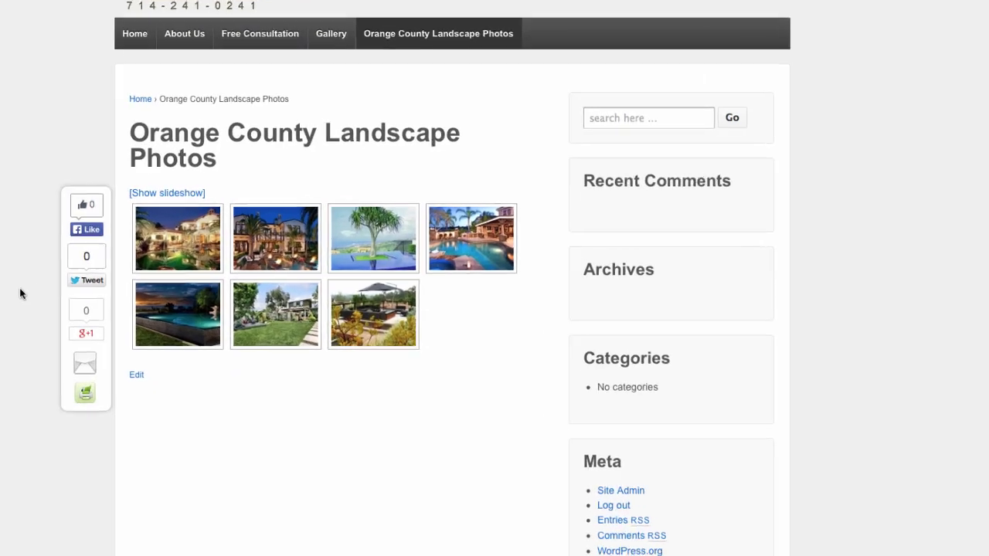
Enlarge the palm tree and pool thumbnails in the lightbox, closing each afterwards.
{"action": "left_click", "coordinate": [361, 240]}
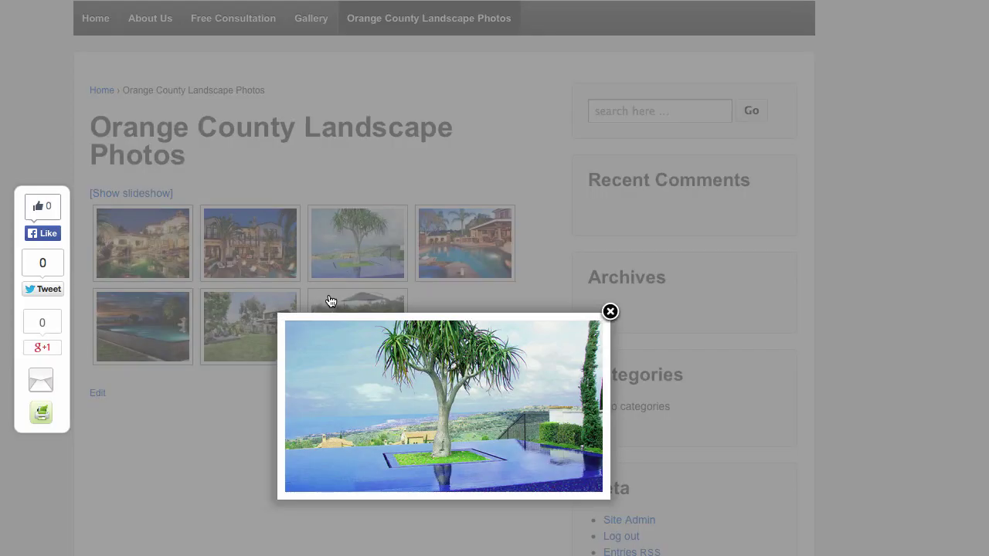
{"action": "left_click", "coordinate": [611, 312]}
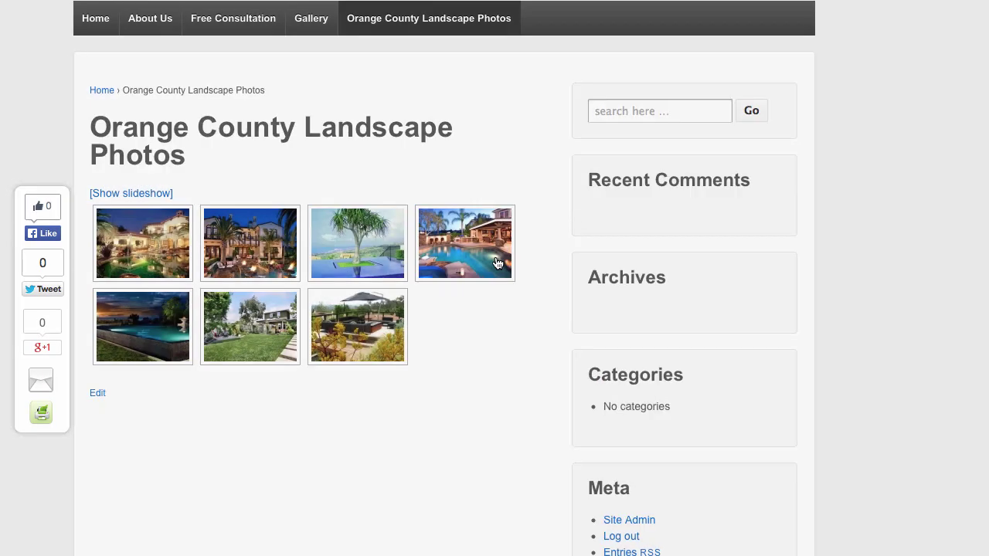
{"action": "left_click", "coordinate": [497, 261]}
{"action": "left_click", "coordinate": [608, 312]}
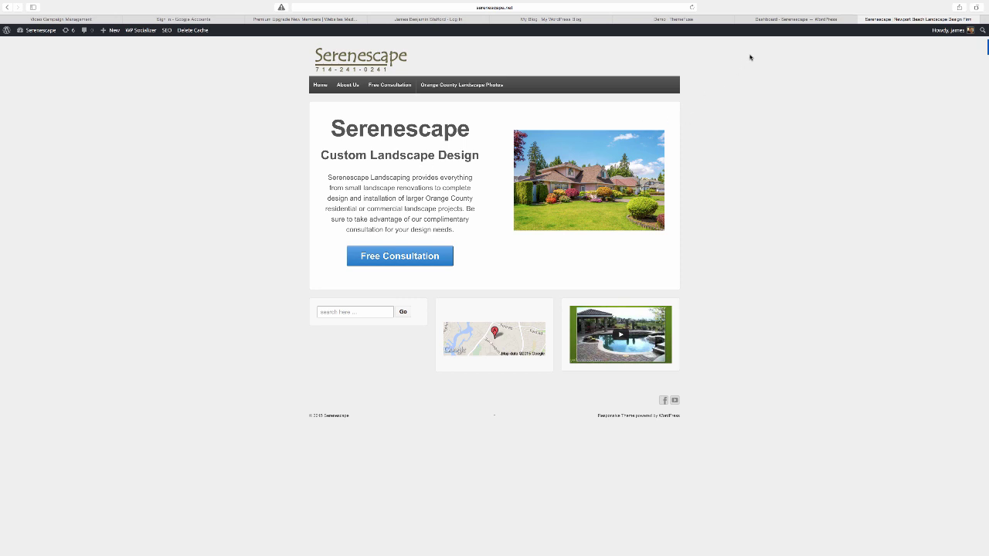
Go from the Dashboard to Appearance > Widgets.
{"action": "left_click", "coordinate": [789, 19]}
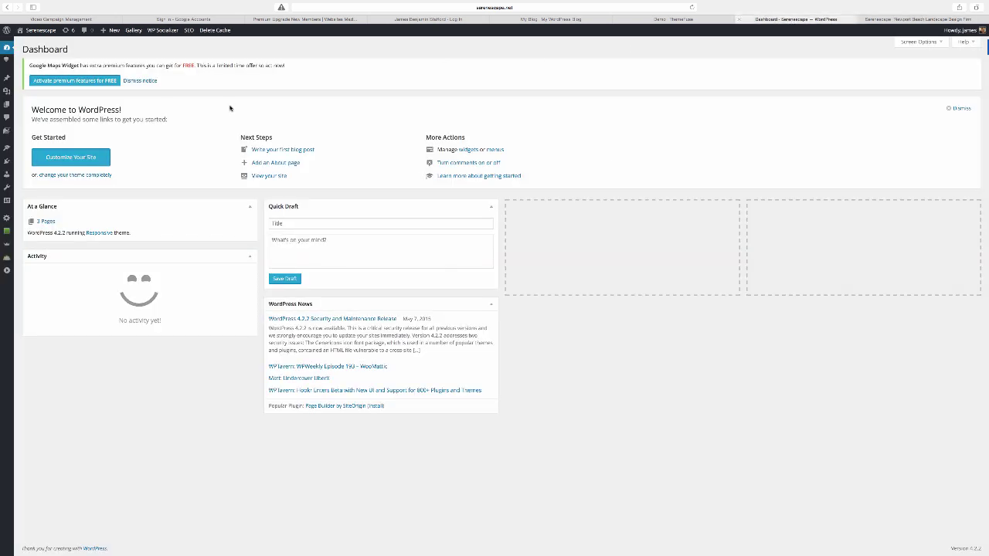
{"action": "mouse_move", "coordinate": [6, 162]}
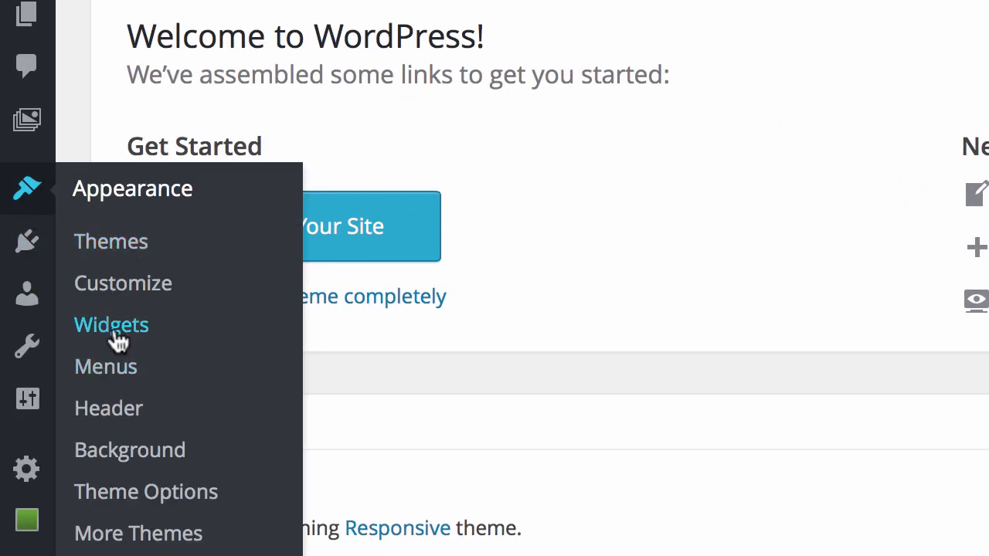
{"action": "left_click", "coordinate": [114, 326]}
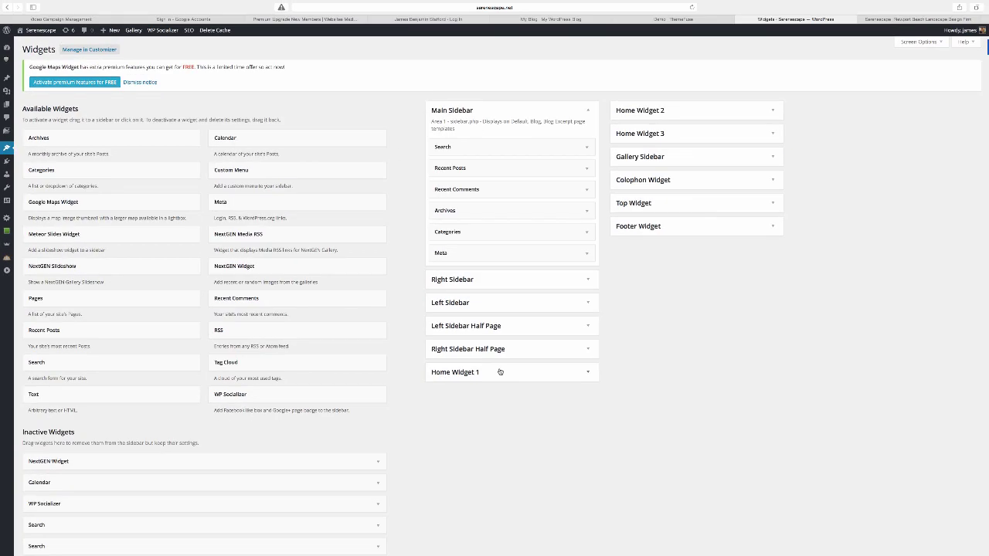
Move Search out of Home Widget 1 to Inactive Widgets and add a saved NextGEN Widget there.
{"action": "left_click", "coordinate": [588, 374]}
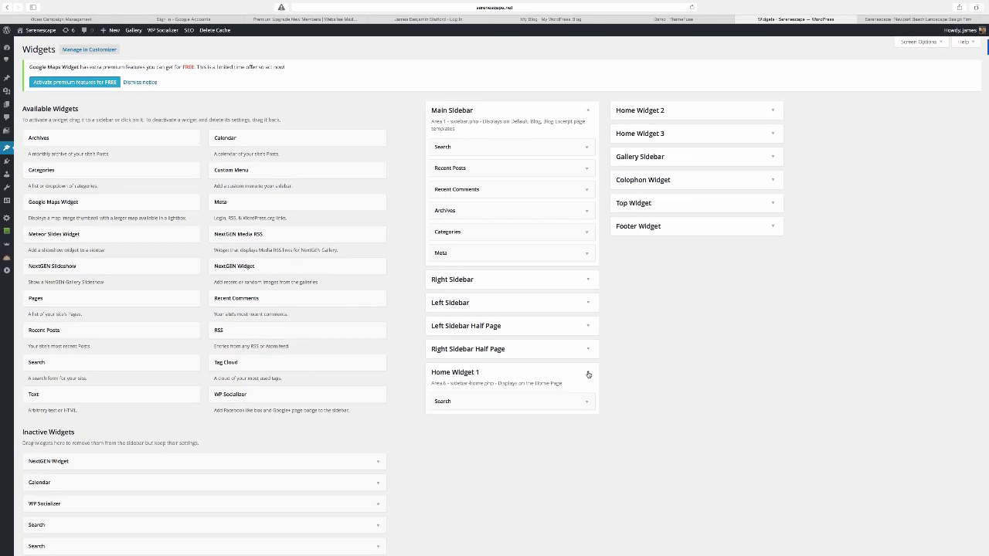
{"action": "left_click_drag", "start_coordinate": [553, 400], "coordinate": [299, 460]}
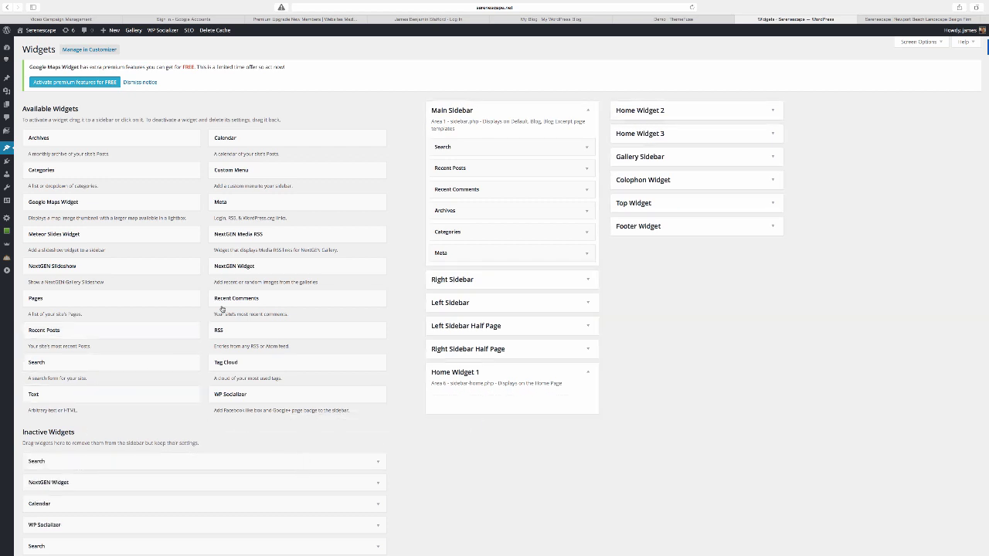
{"action": "left_click_drag", "start_coordinate": [248, 267], "coordinate": [470, 402]}
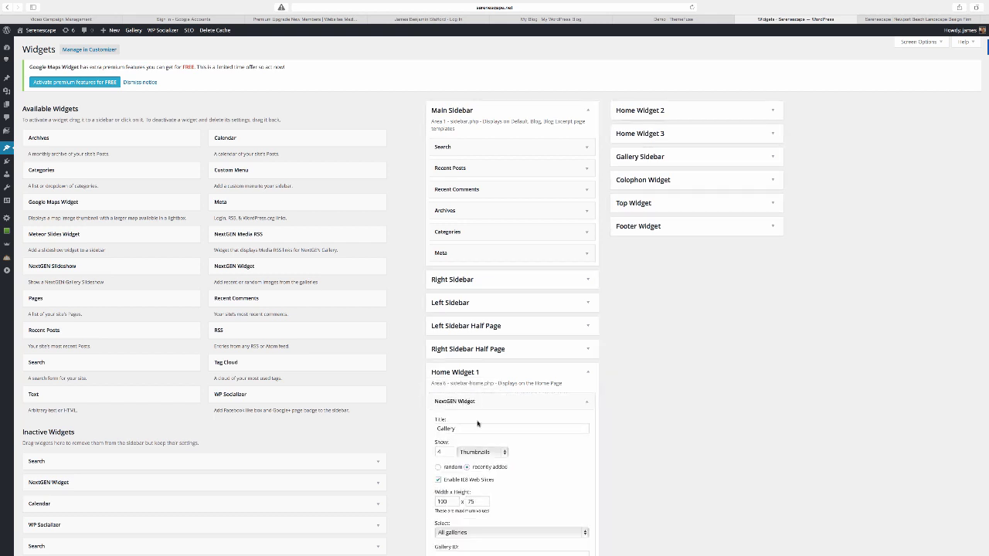
{"action": "scroll", "coordinate": [568, 464], "scroll_direction": "down", "scroll_amount": 3}
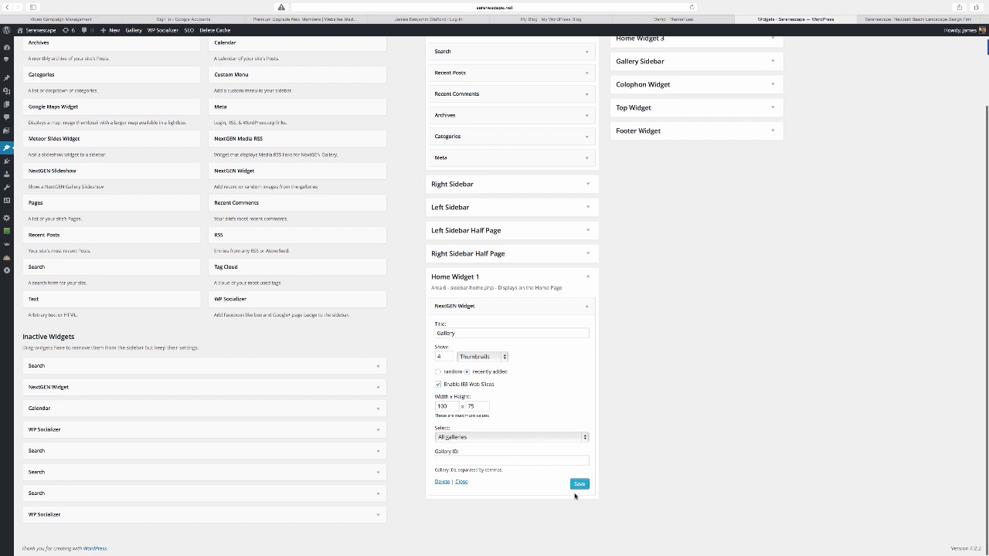
{"action": "left_click", "coordinate": [580, 486]}
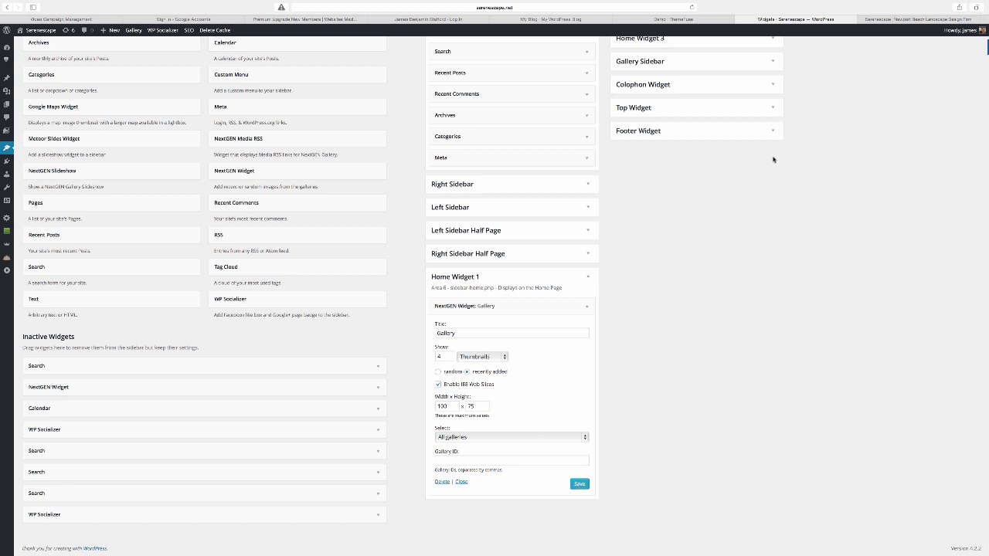
{"action": "left_click", "coordinate": [919, 20]}
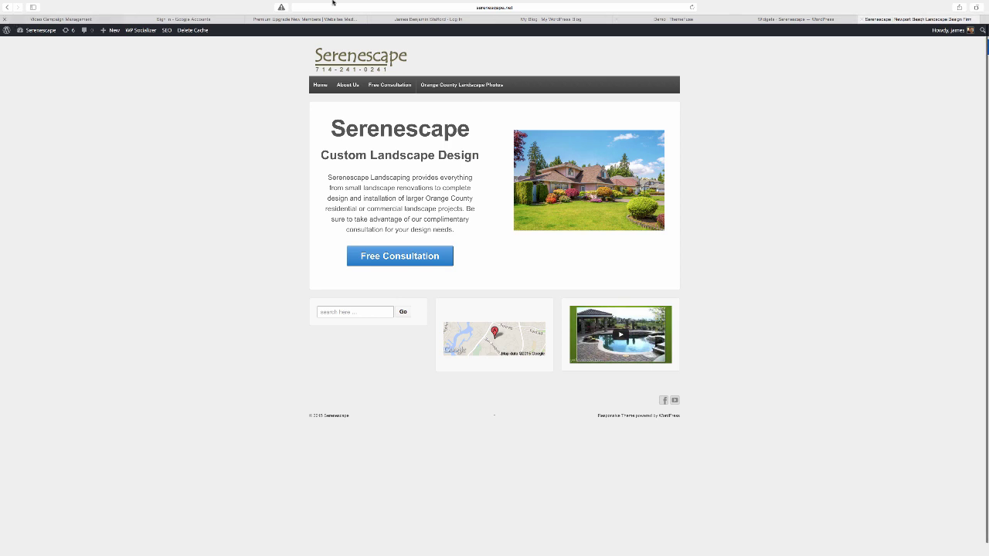
Reload the home page, preview the first Gallery thumbnail enlarged, then return to Widgets.
{"action": "left_click", "coordinate": [691, 8]}
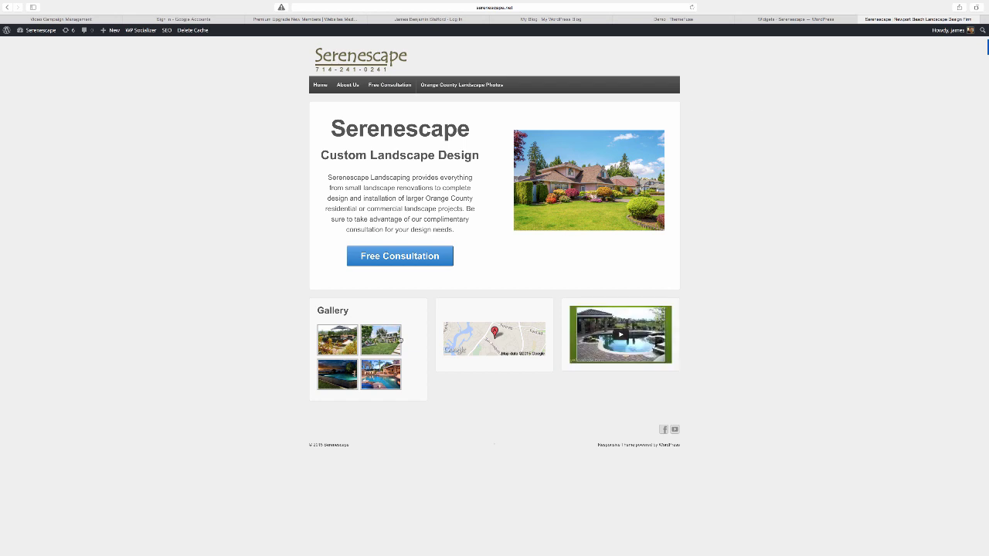
{"action": "left_click", "coordinate": [349, 342]}
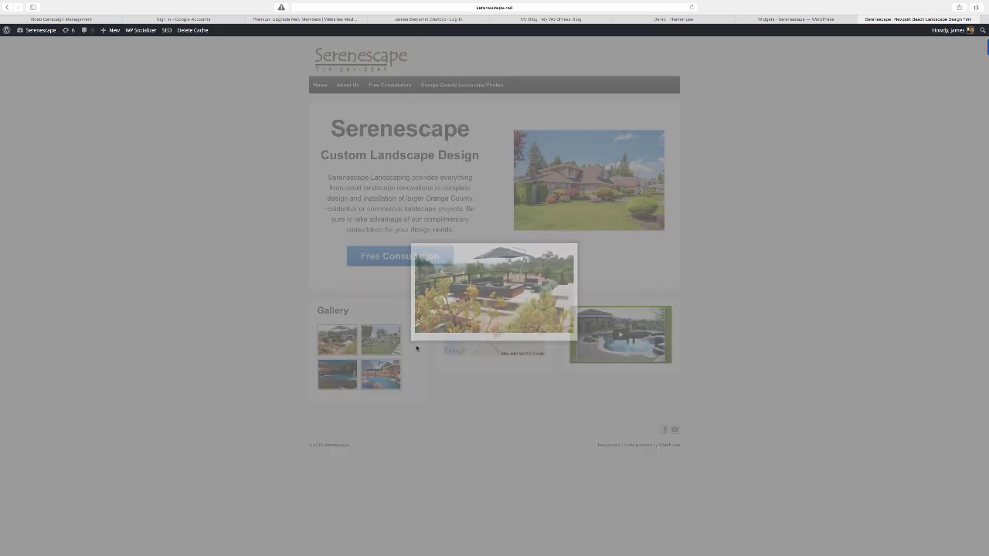
{"action": "left_click", "coordinate": [577, 244]}
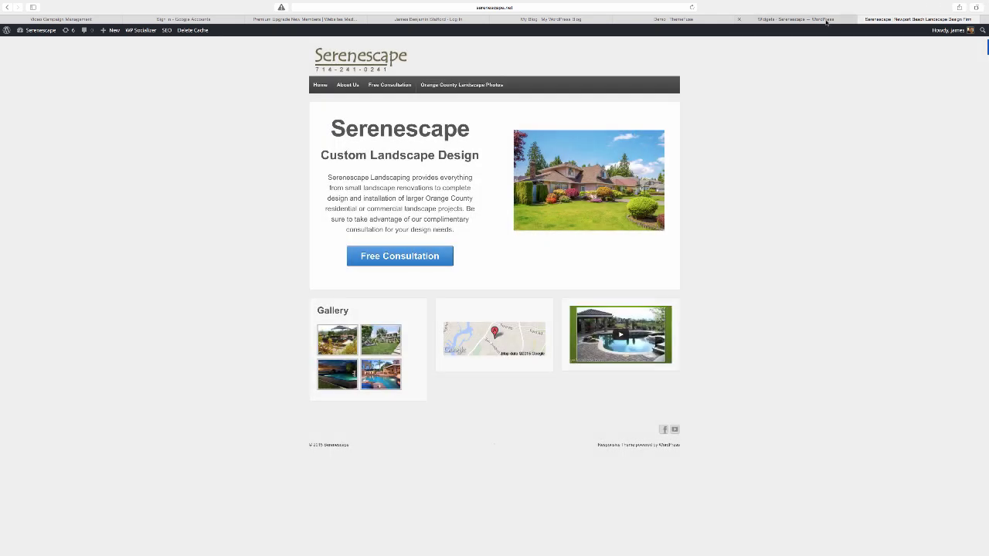
{"action": "left_click", "coordinate": [795, 20]}
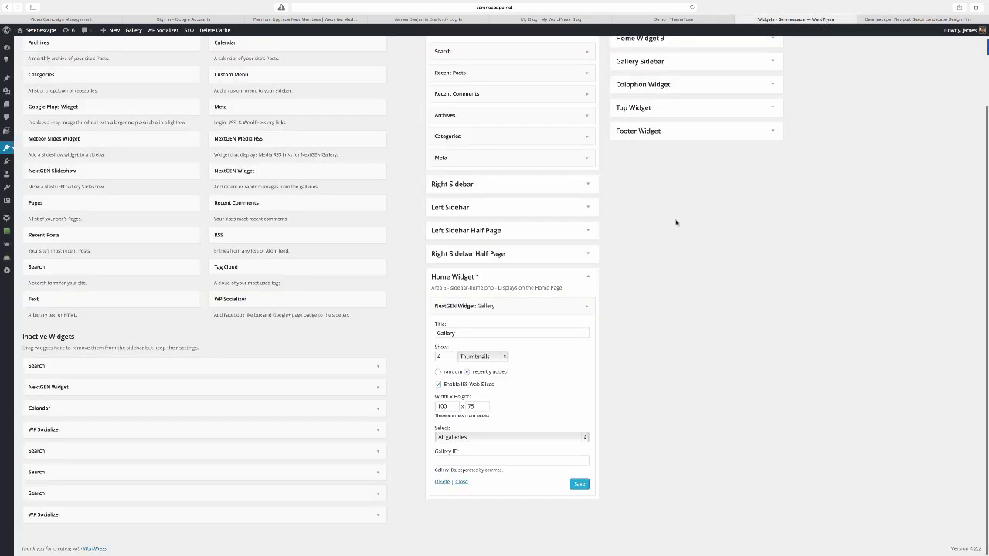
Set the gallery widget to 2 thumbnails at width 122, save, and reload the home page.
{"action": "double_click", "coordinate": [448, 408]}
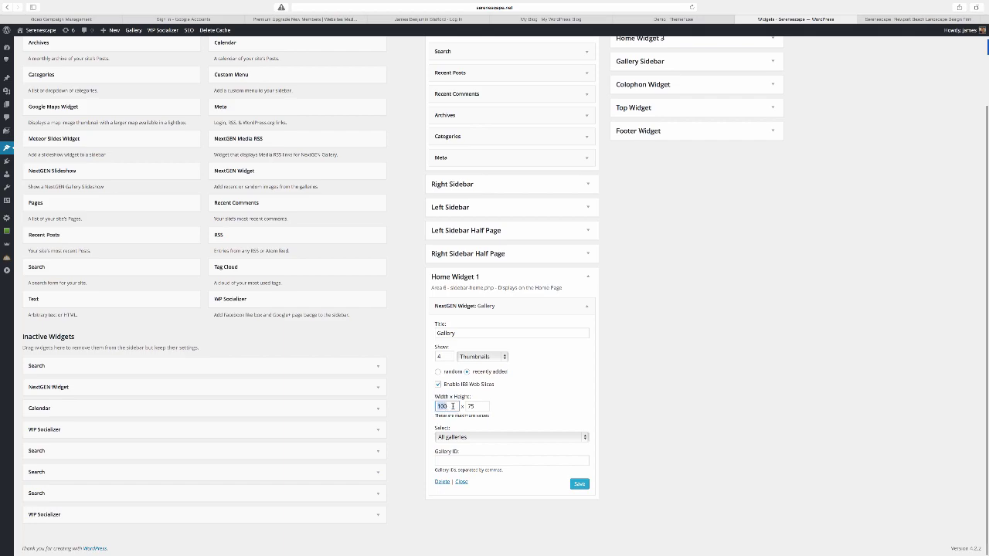
{"action": "type", "text": "122"}
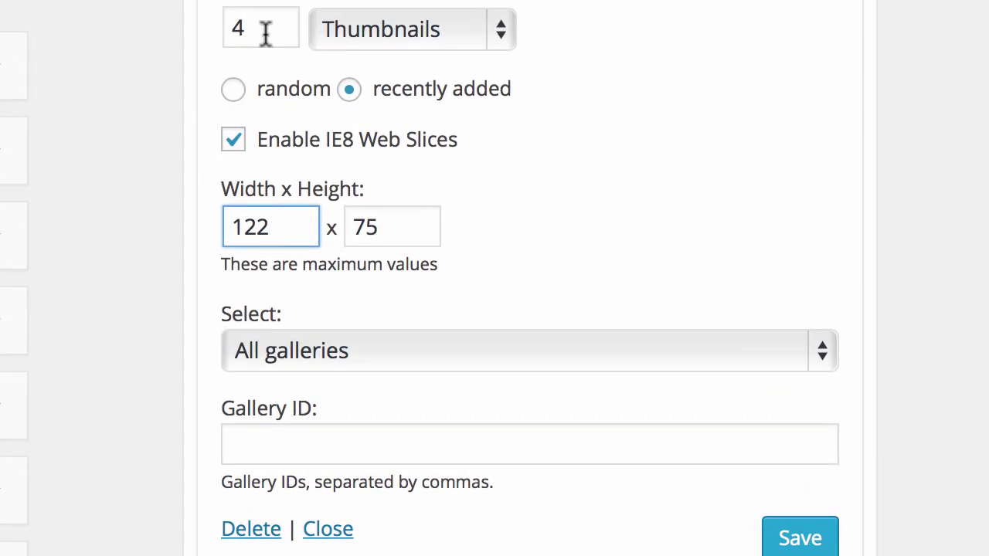
{"action": "double_click", "coordinate": [270, 38]}
{"action": "type", "text": "2"}
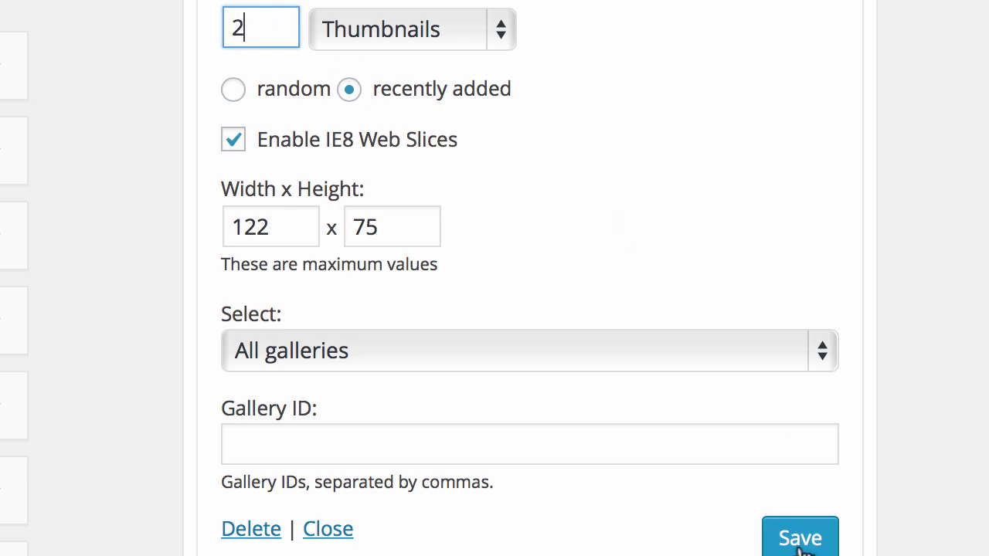
{"action": "left_click", "coordinate": [824, 545]}
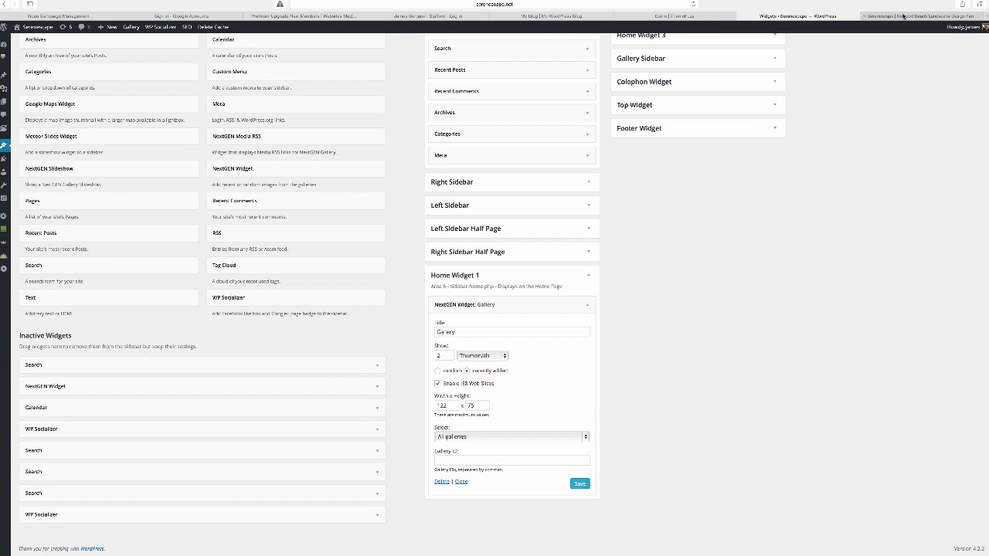
{"action": "left_click", "coordinate": [903, 16]}
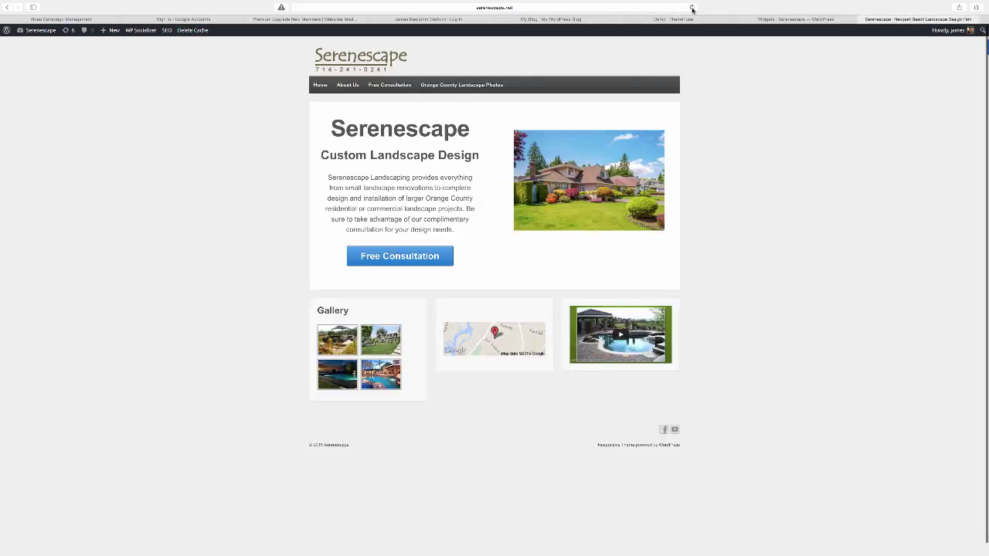
{"action": "left_click", "coordinate": [692, 9]}
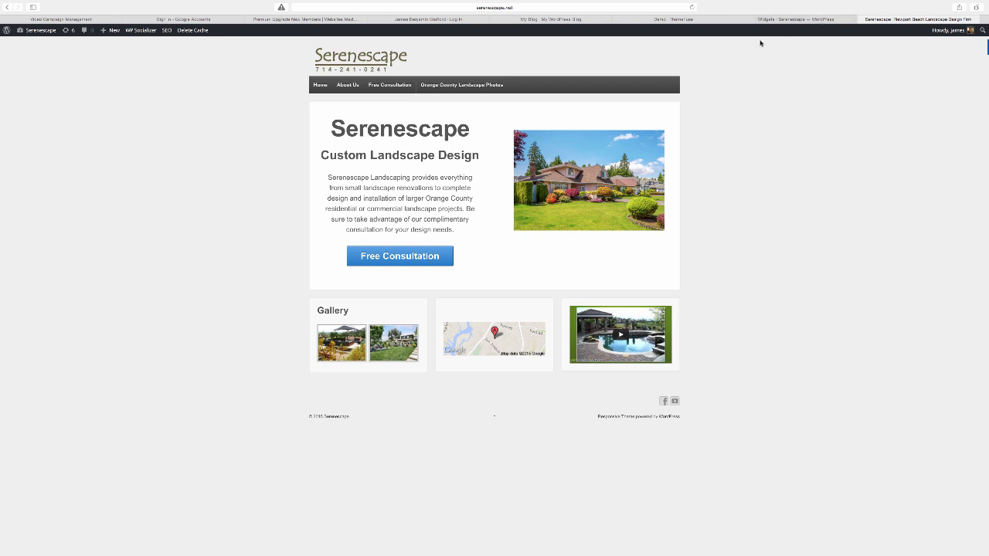
Delete the 'Gallery' widget title, save, and reload the home page to confirm.
{"action": "left_click", "coordinate": [773, 19]}
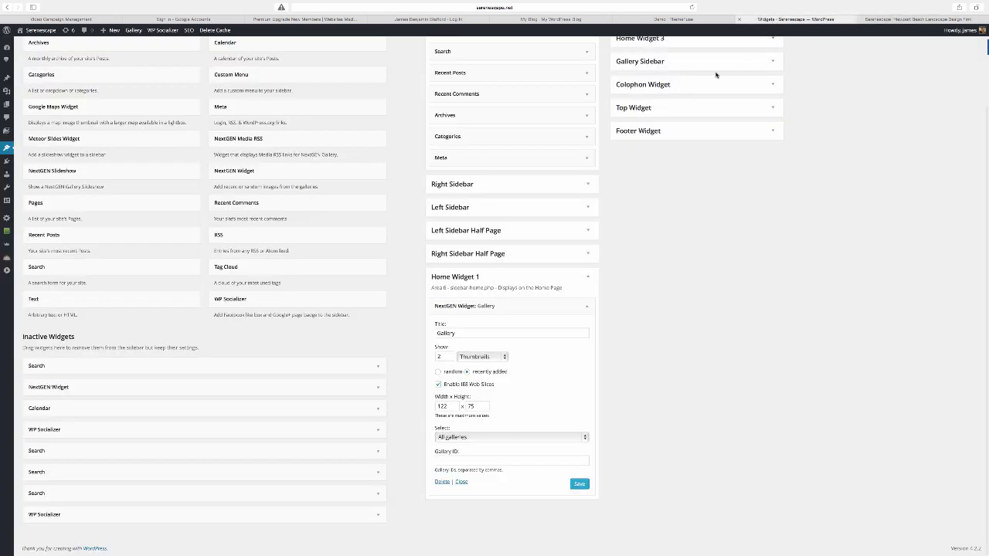
{"action": "double_click", "coordinate": [465, 333]}
{"action": "key", "text": "BackSpace"}
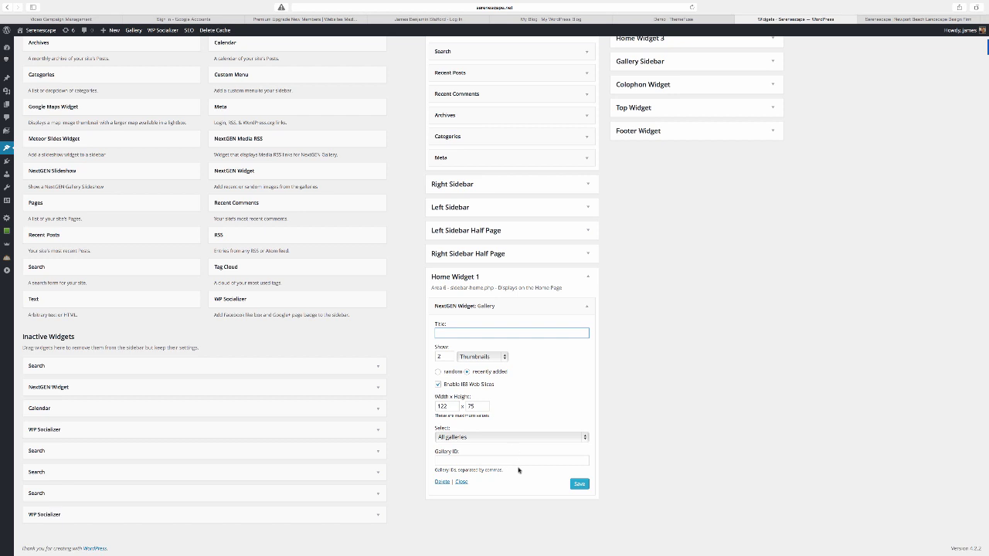
{"action": "left_click", "coordinate": [578, 484]}
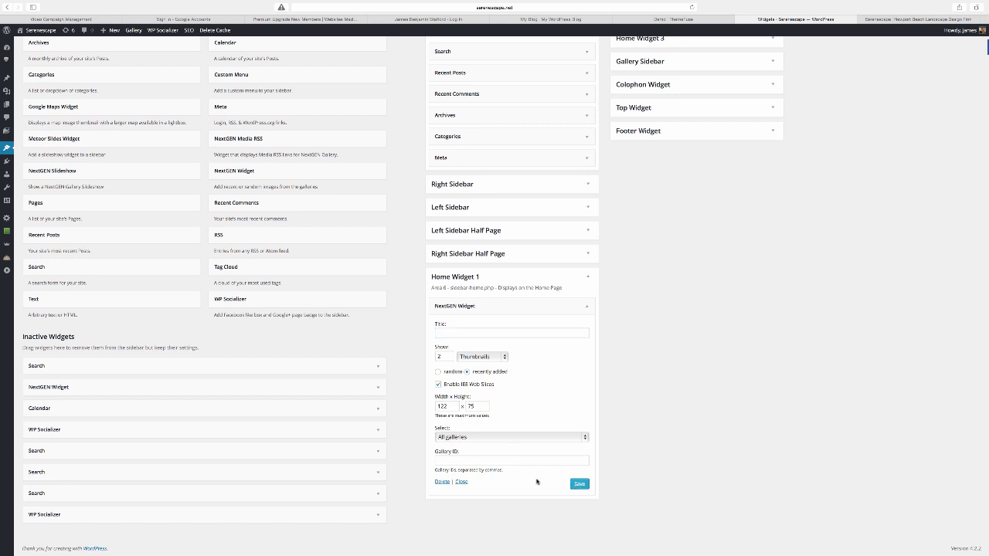
{"action": "left_click", "coordinate": [918, 19]}
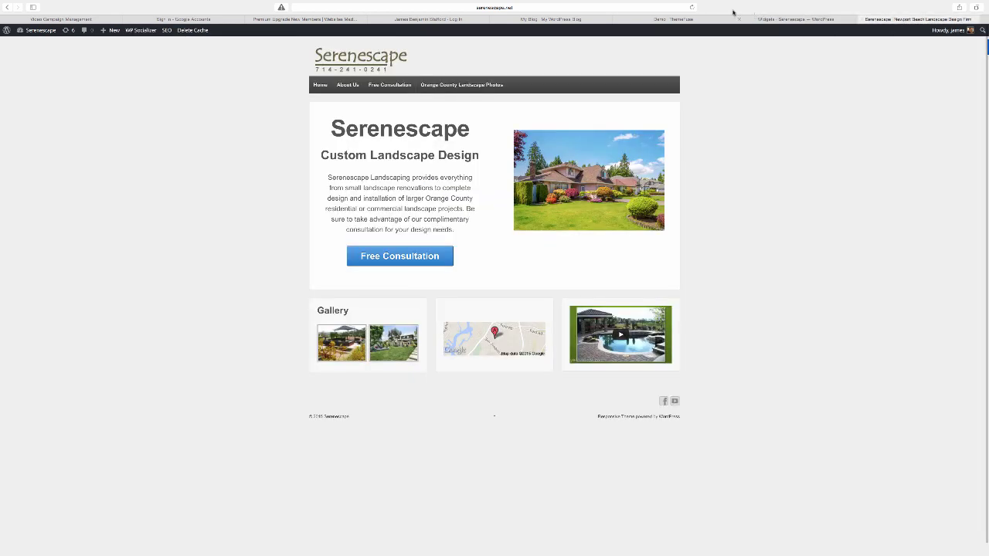
{"action": "left_click", "coordinate": [691, 8]}
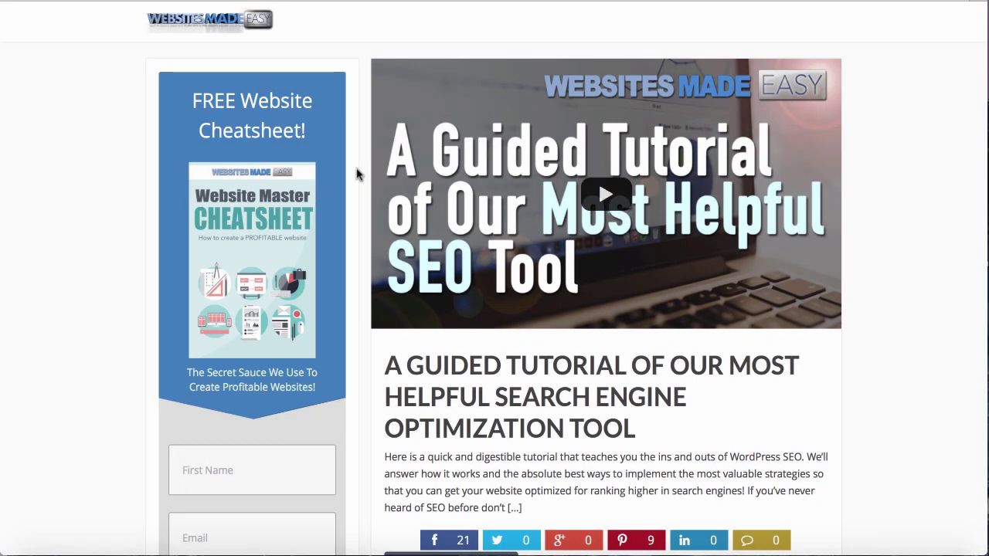
Enter a first name and an email address in the free cheatsheet signup form.
{"action": "scroll", "coordinate": [356, 175], "scroll_direction": "down", "scroll_amount": 3}
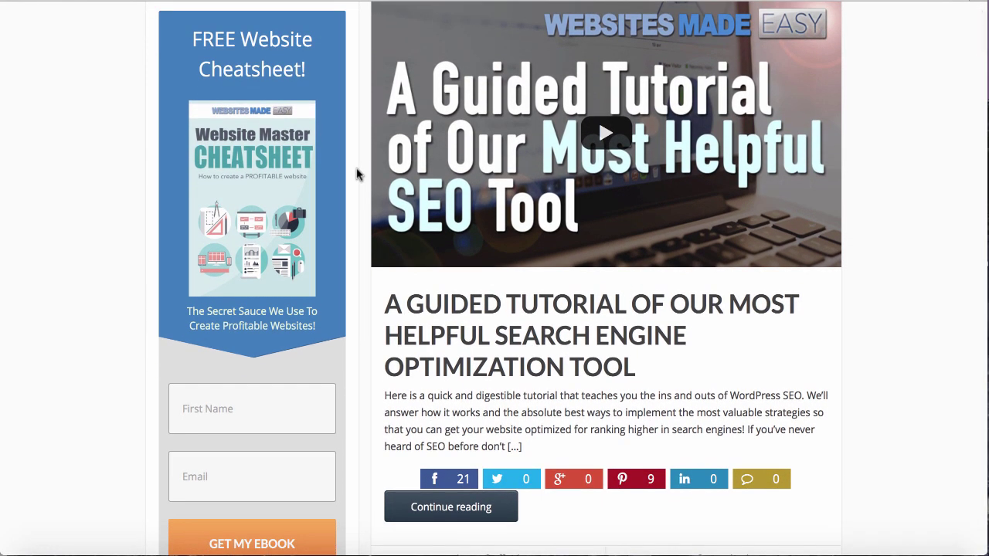
{"action": "left_click", "coordinate": [268, 404]}
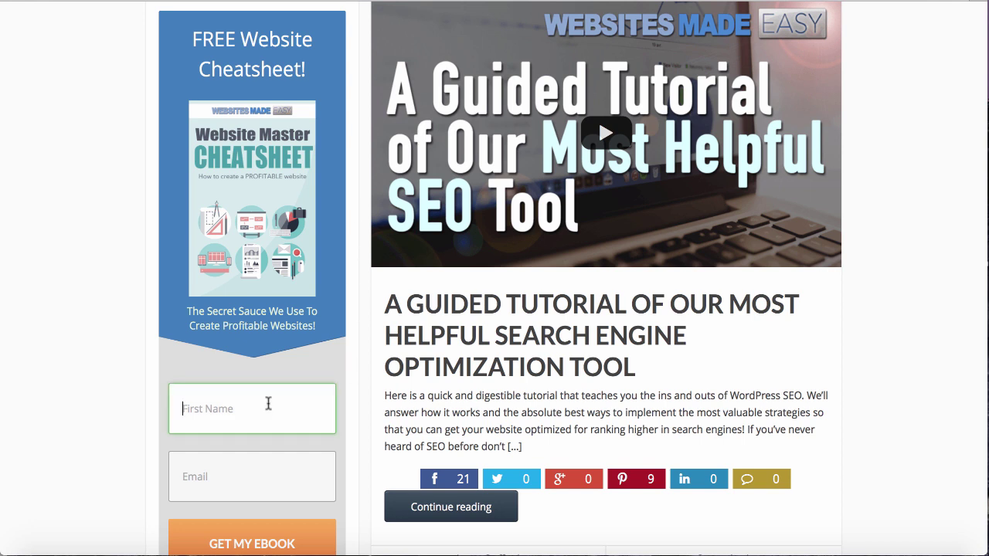
{"action": "key", "text": "Tab"}
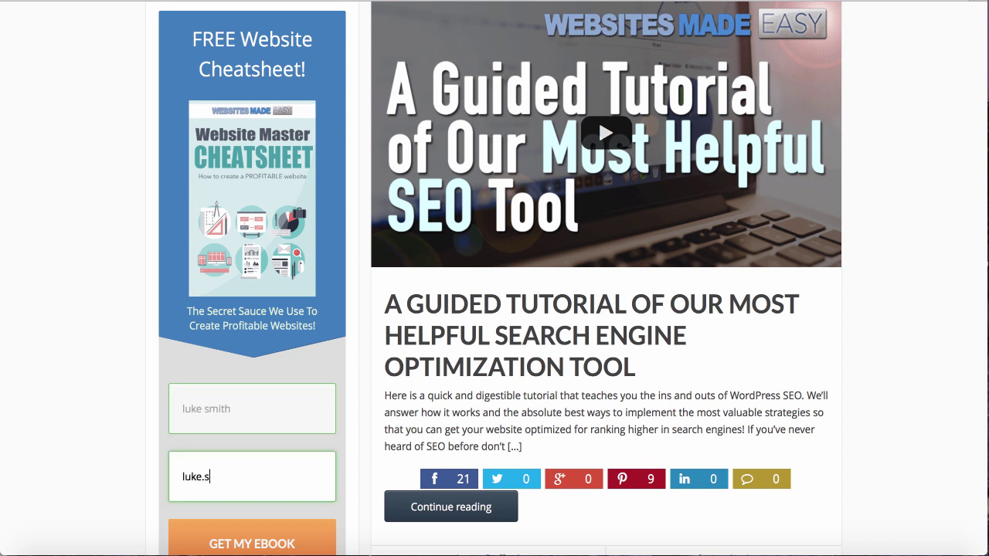
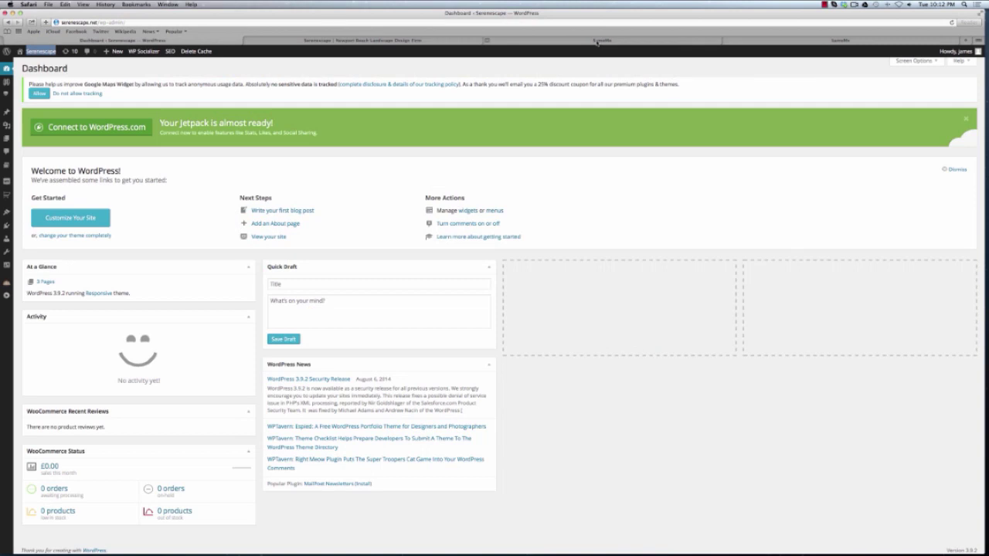
Switch to the browser tab showing SumoMe's List Builder page.
{"action": "left_click", "coordinate": [597, 42]}
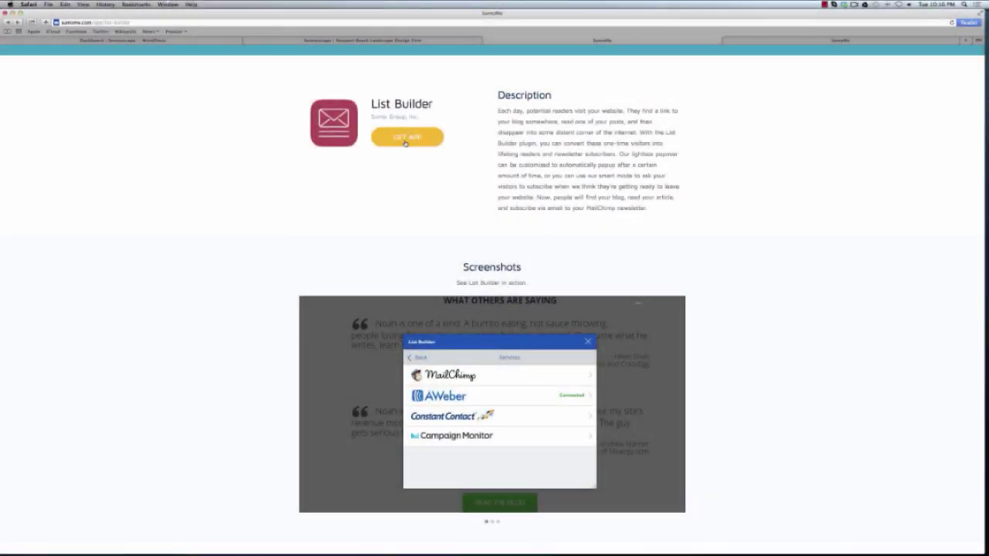
Get the List Builder app via the WordPress Plugin option and download sumome.zip.
{"action": "left_click", "coordinate": [406, 141]}
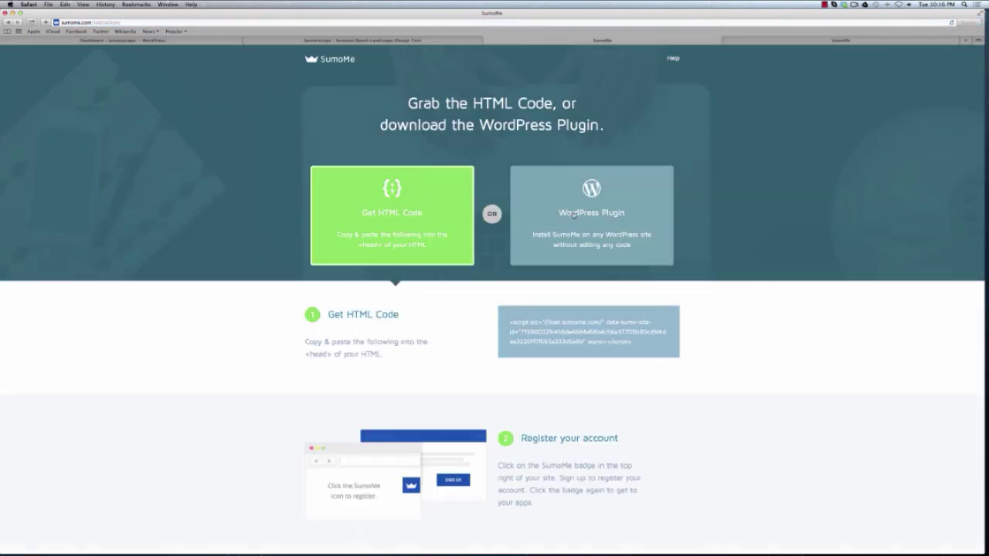
{"action": "left_click", "coordinate": [586, 245]}
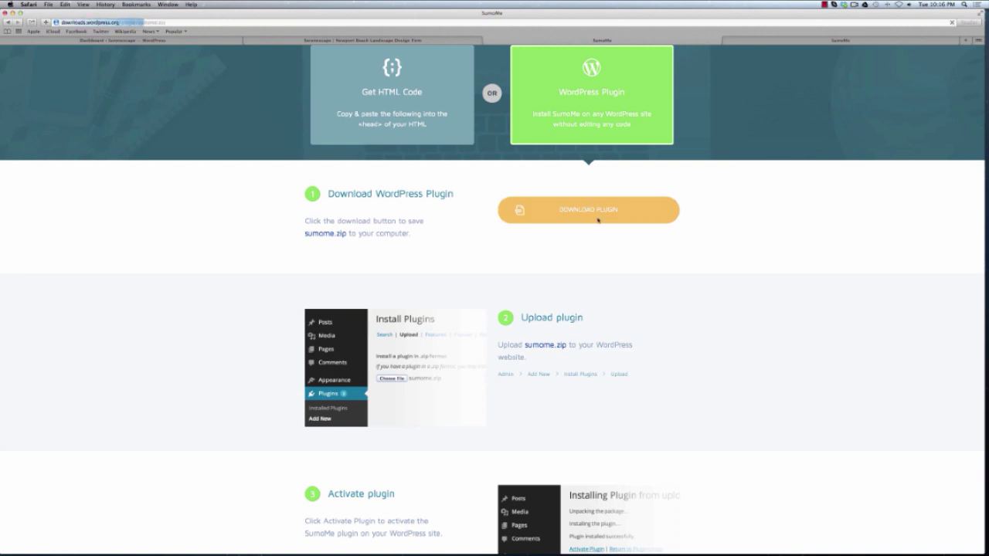
{"action": "left_click", "coordinate": [588, 210]}
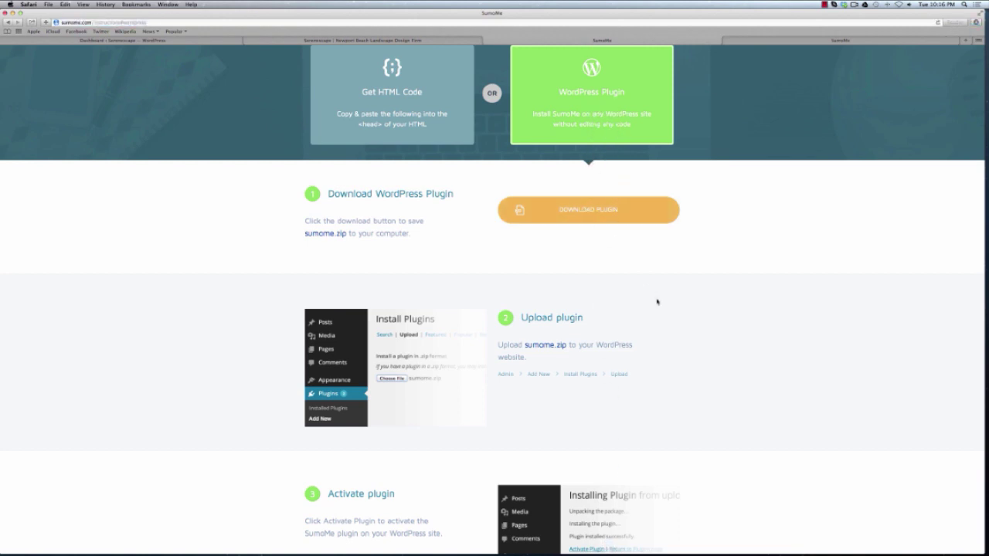
In the Serenescape dashboard, upload sumome.zip under Plugins > Add New and install it.
{"action": "left_click", "coordinate": [168, 41]}
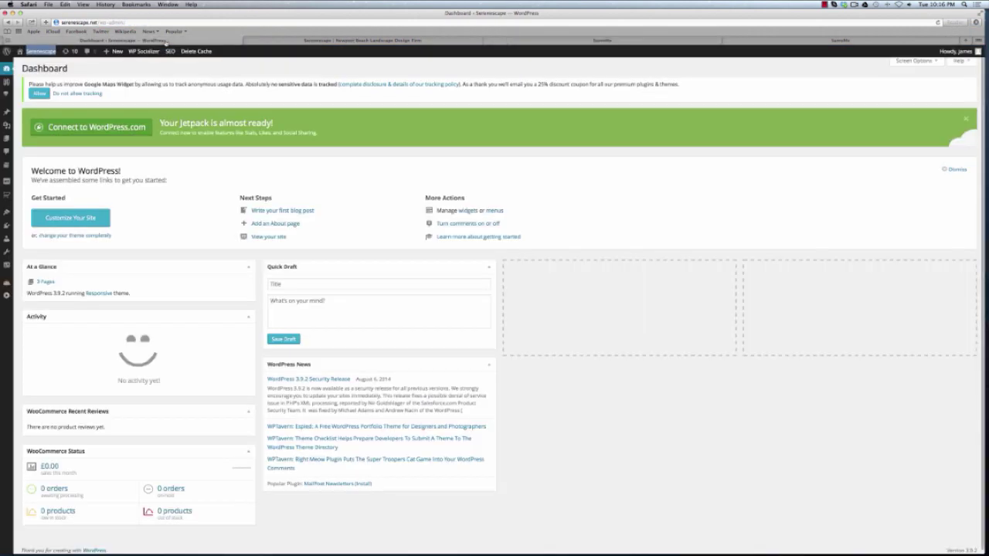
{"action": "mouse_move", "coordinate": [6, 213]}
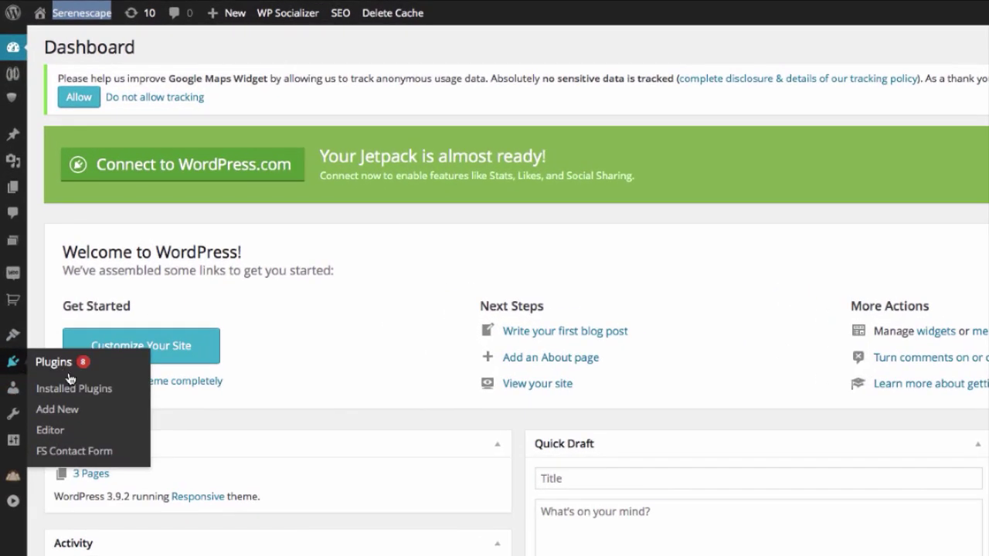
{"action": "left_click", "coordinate": [62, 410]}
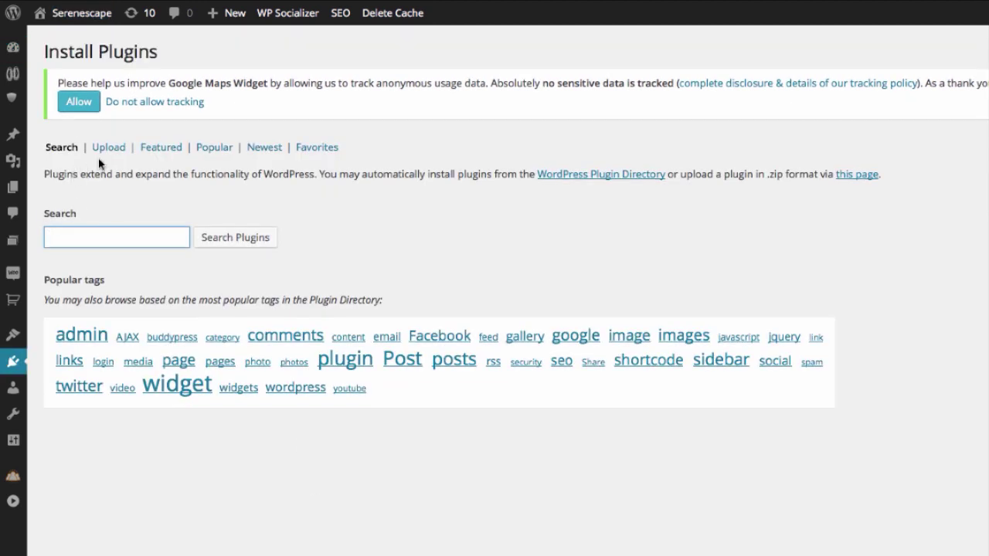
{"action": "left_click", "coordinate": [108, 148]}
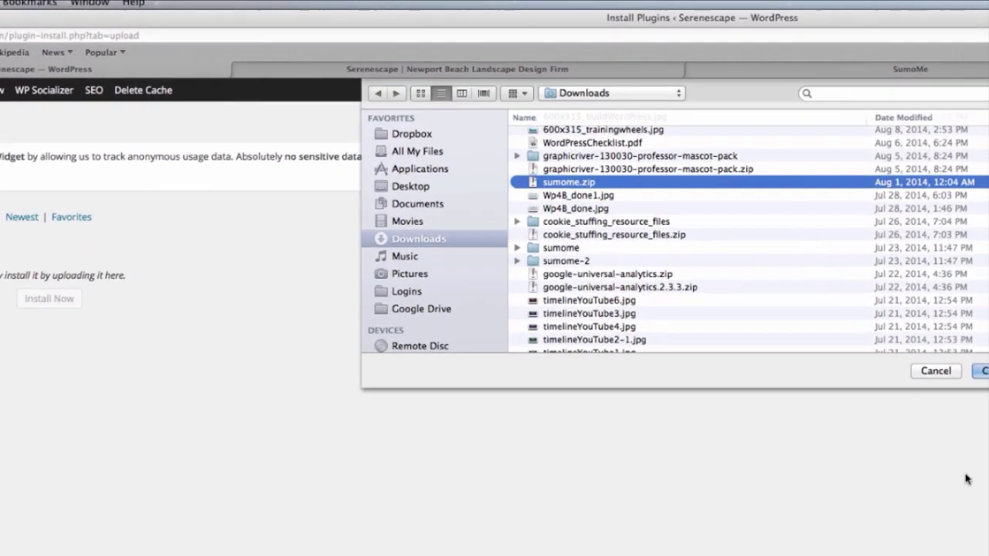
{"action": "key", "text": "Return"}
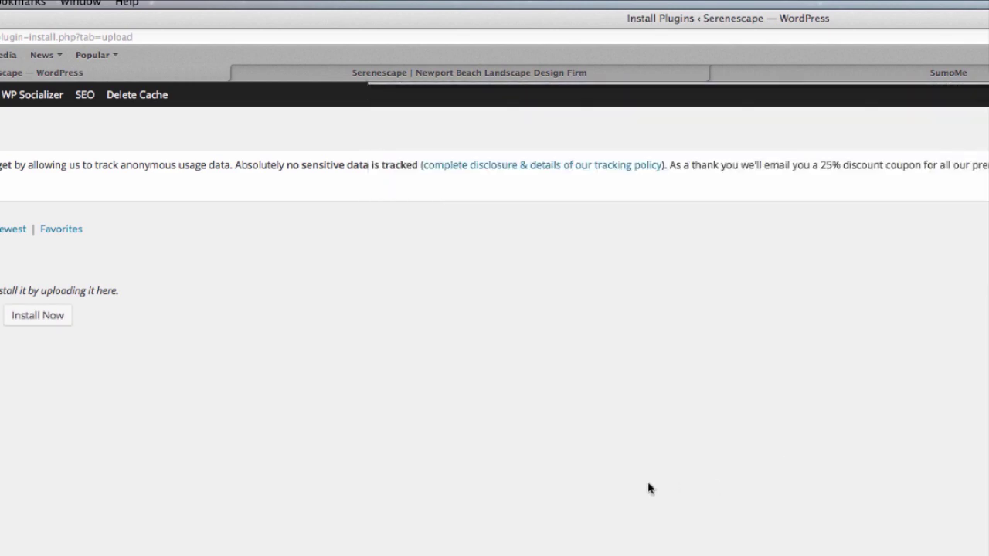
{"action": "left_click", "coordinate": [35, 313]}
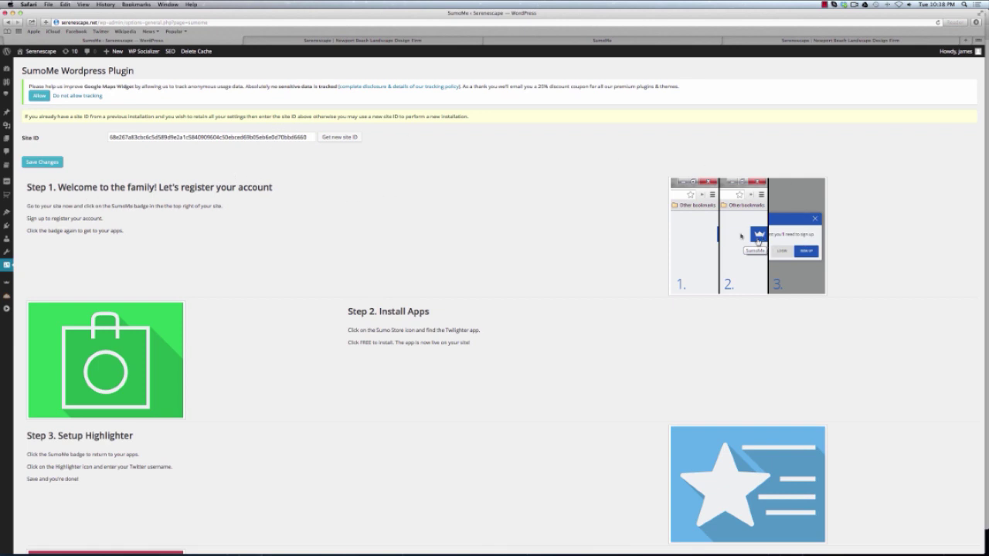
On the live Serenescape site, open List Builder from the SumoMe badge's Sumo Store.
{"action": "left_click", "coordinate": [382, 43]}
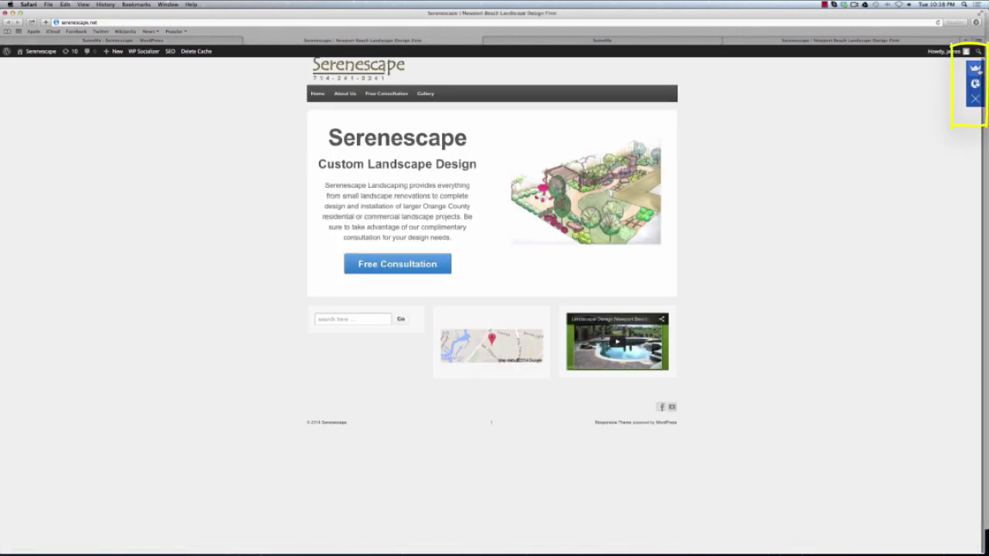
{"action": "left_click", "coordinate": [975, 68]}
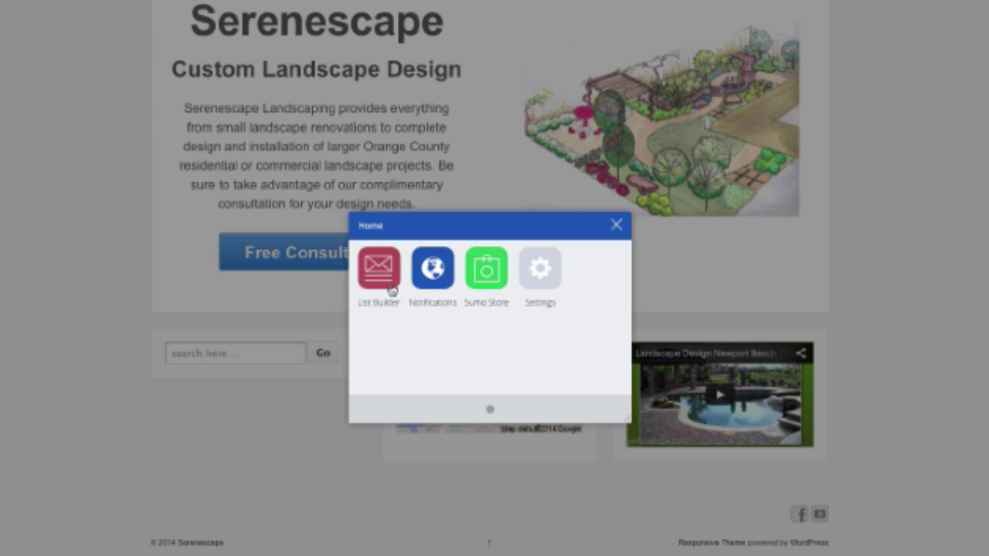
{"action": "left_click", "coordinate": [486, 268]}
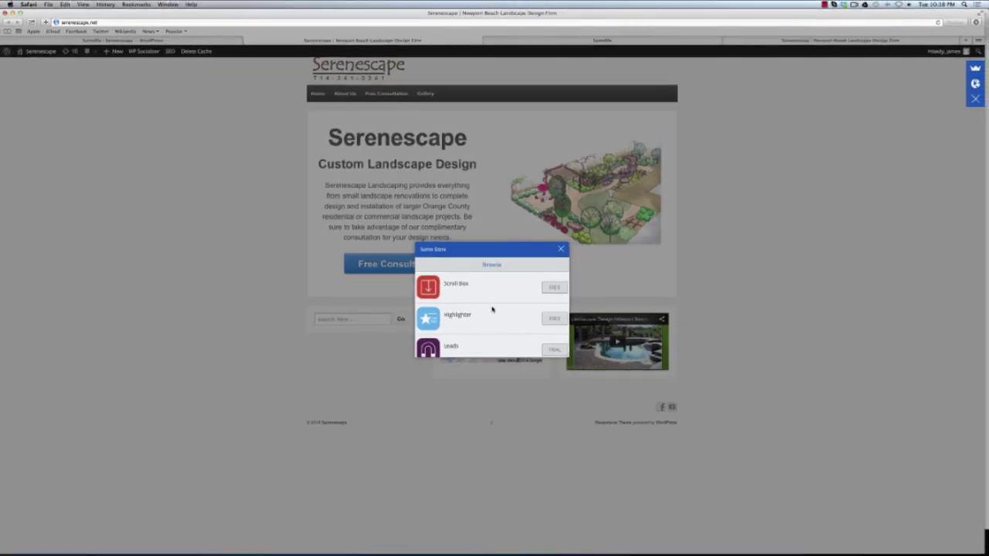
{"action": "scroll", "coordinate": [492, 309], "scroll_direction": "down", "scroll_amount": 3}
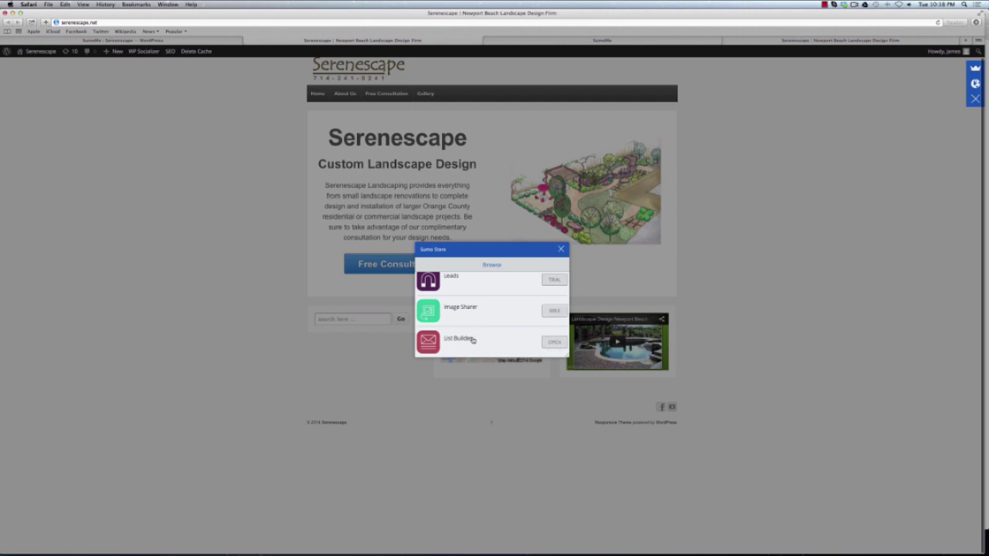
{"action": "left_click", "coordinate": [553, 343]}
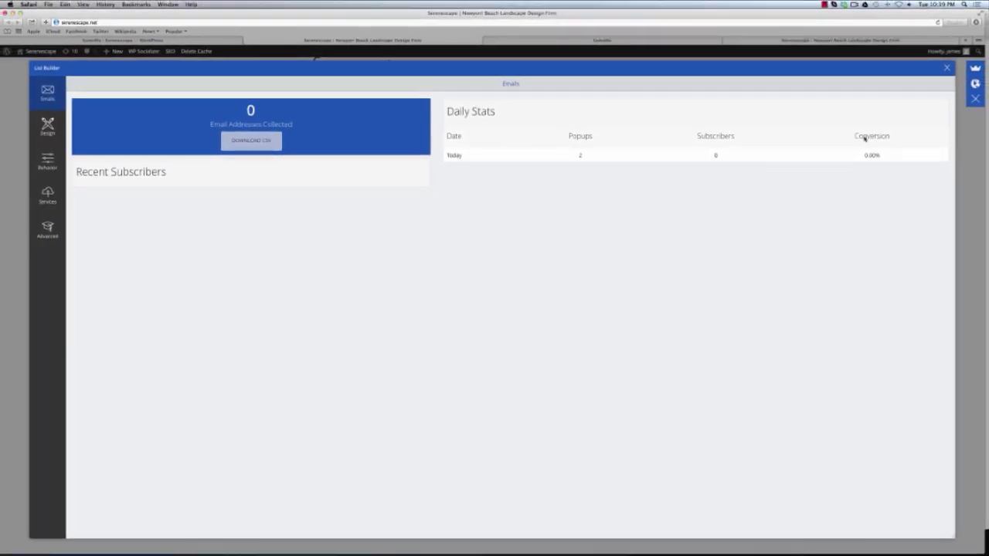
Open the Design section of the List Builder sidebar.
{"action": "left_click", "coordinate": [48, 133]}
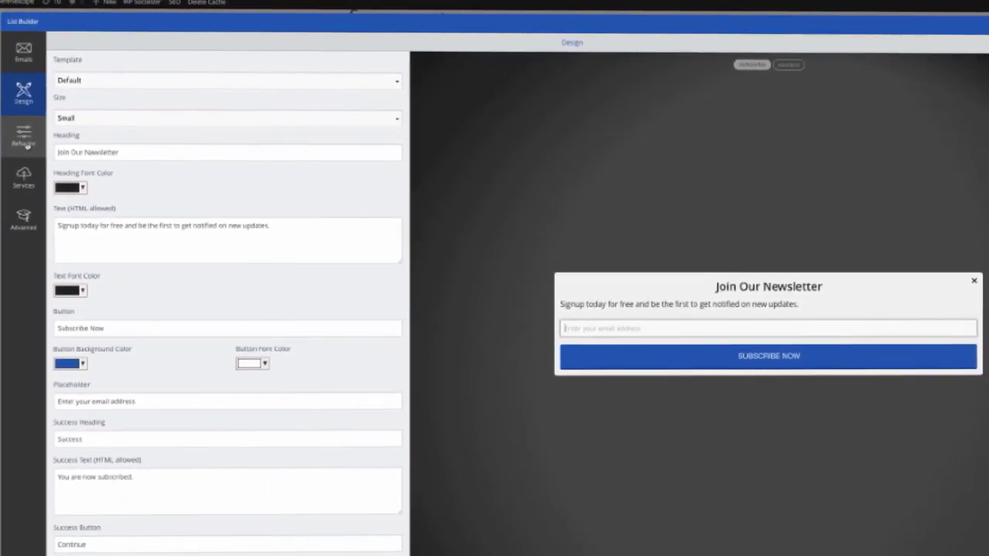
In Behavior settings, switch the popup mode to Smart, then back to Manual.
{"action": "left_click", "coordinate": [33, 158]}
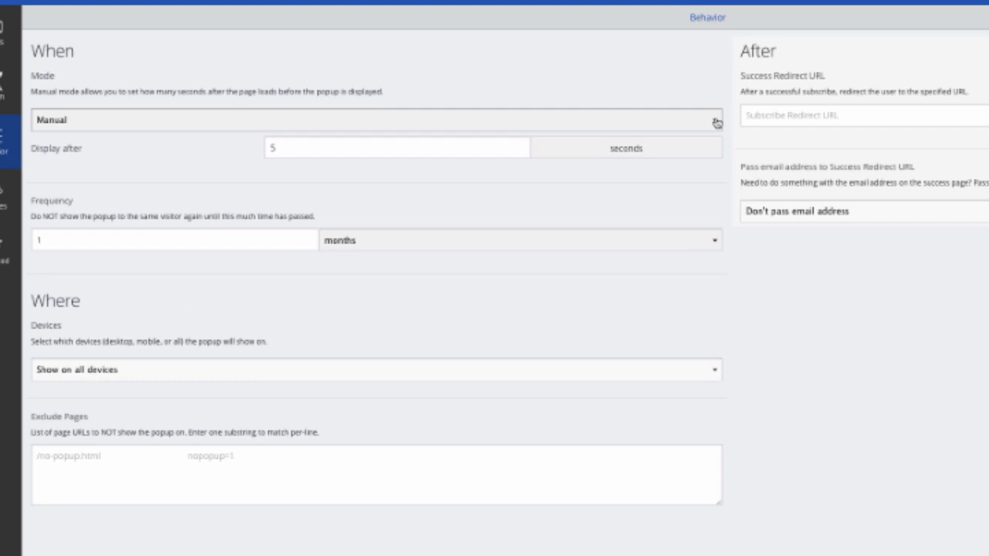
{"action": "left_click", "coordinate": [576, 121]}
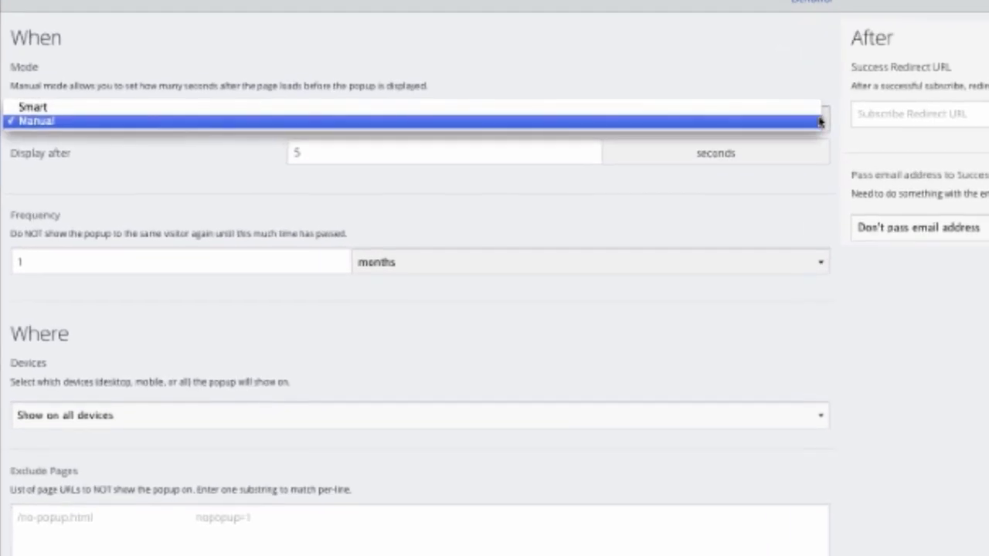
{"action": "left_click", "coordinate": [790, 108]}
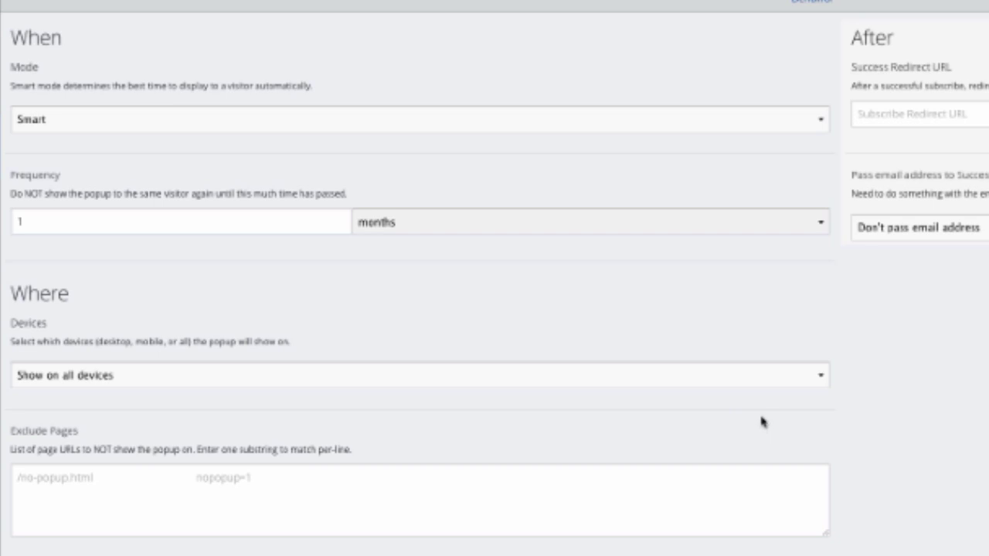
{"action": "left_click", "coordinate": [820, 124]}
{"action": "left_click", "coordinate": [774, 135]}
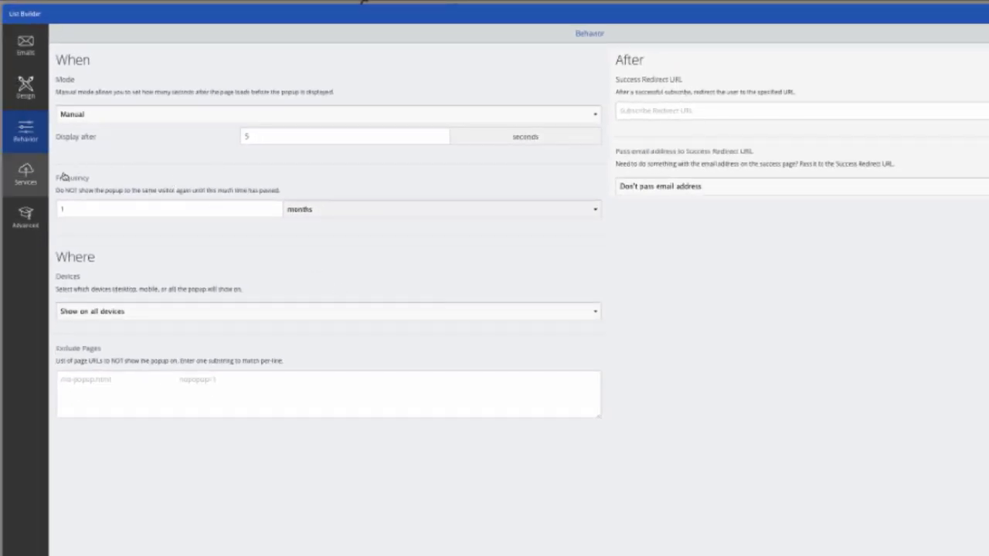
Look at the MailChimp service connection, then go to the Advanced custom form settings.
{"action": "left_click", "coordinate": [34, 179]}
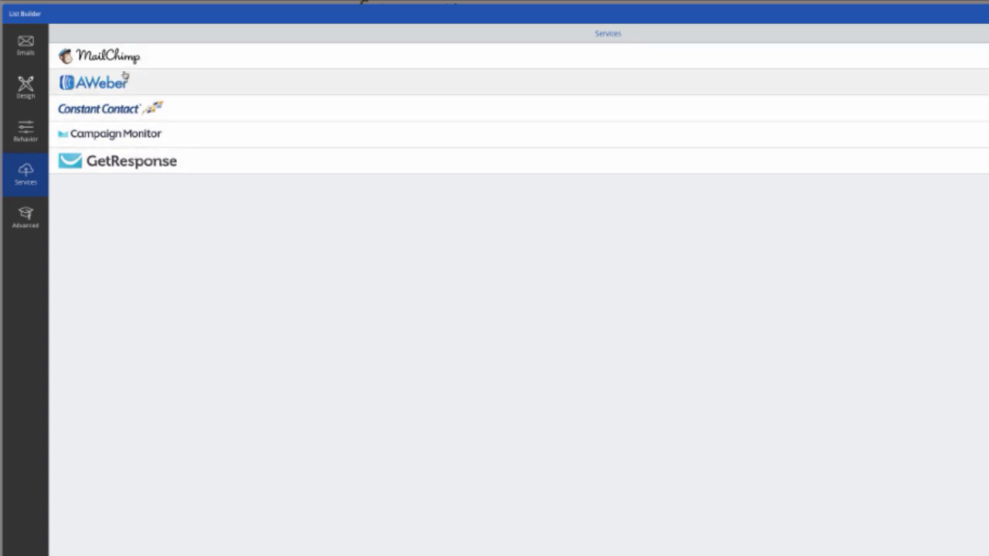
{"action": "left_click", "coordinate": [130, 60]}
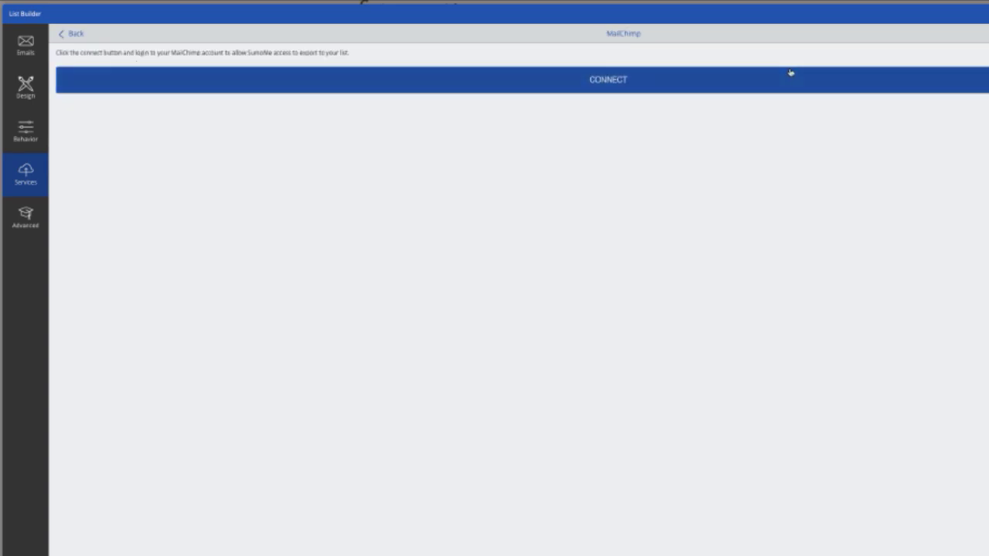
{"action": "left_click", "coordinate": [69, 34]}
{"action": "left_click", "coordinate": [25, 216]}
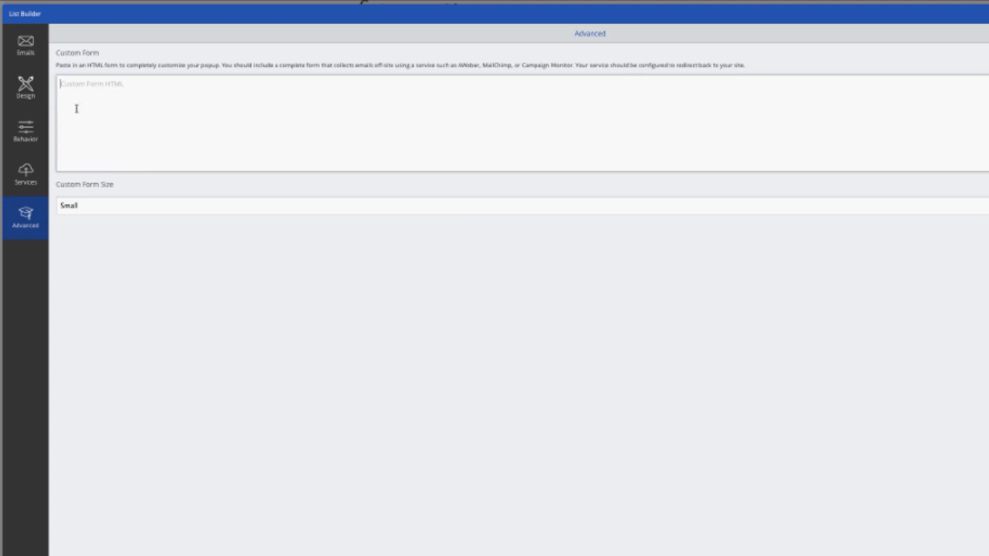